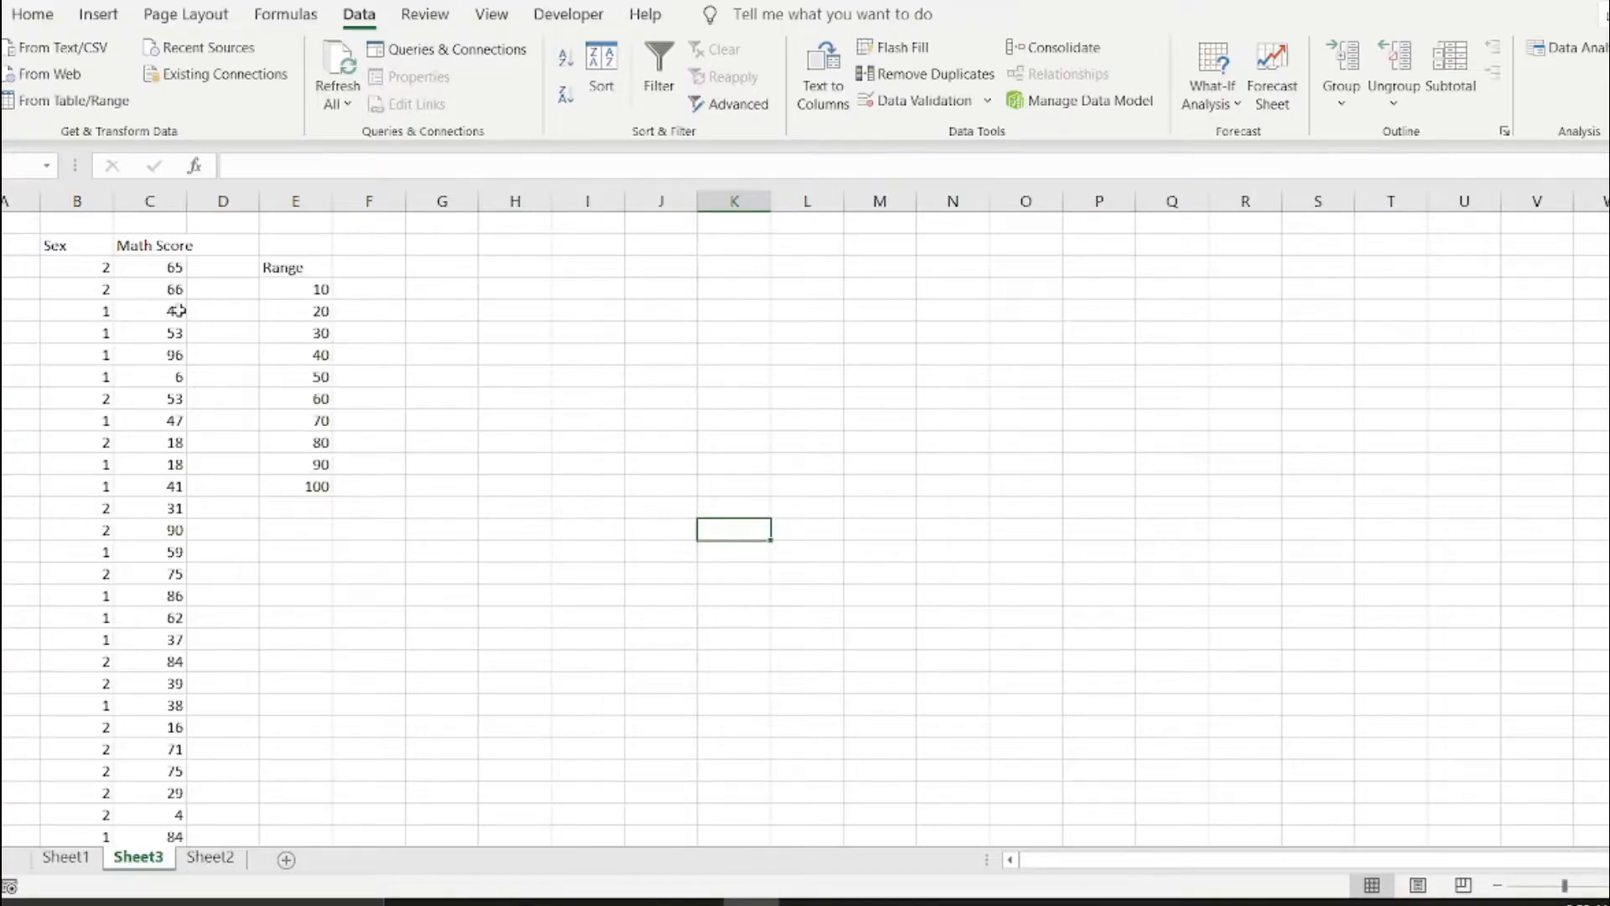
Examine the math scores in column C and the bin limits listed under the Range heading in column E.
left_click_drag(100, 265, 163, 326)
left_click(155, 312)
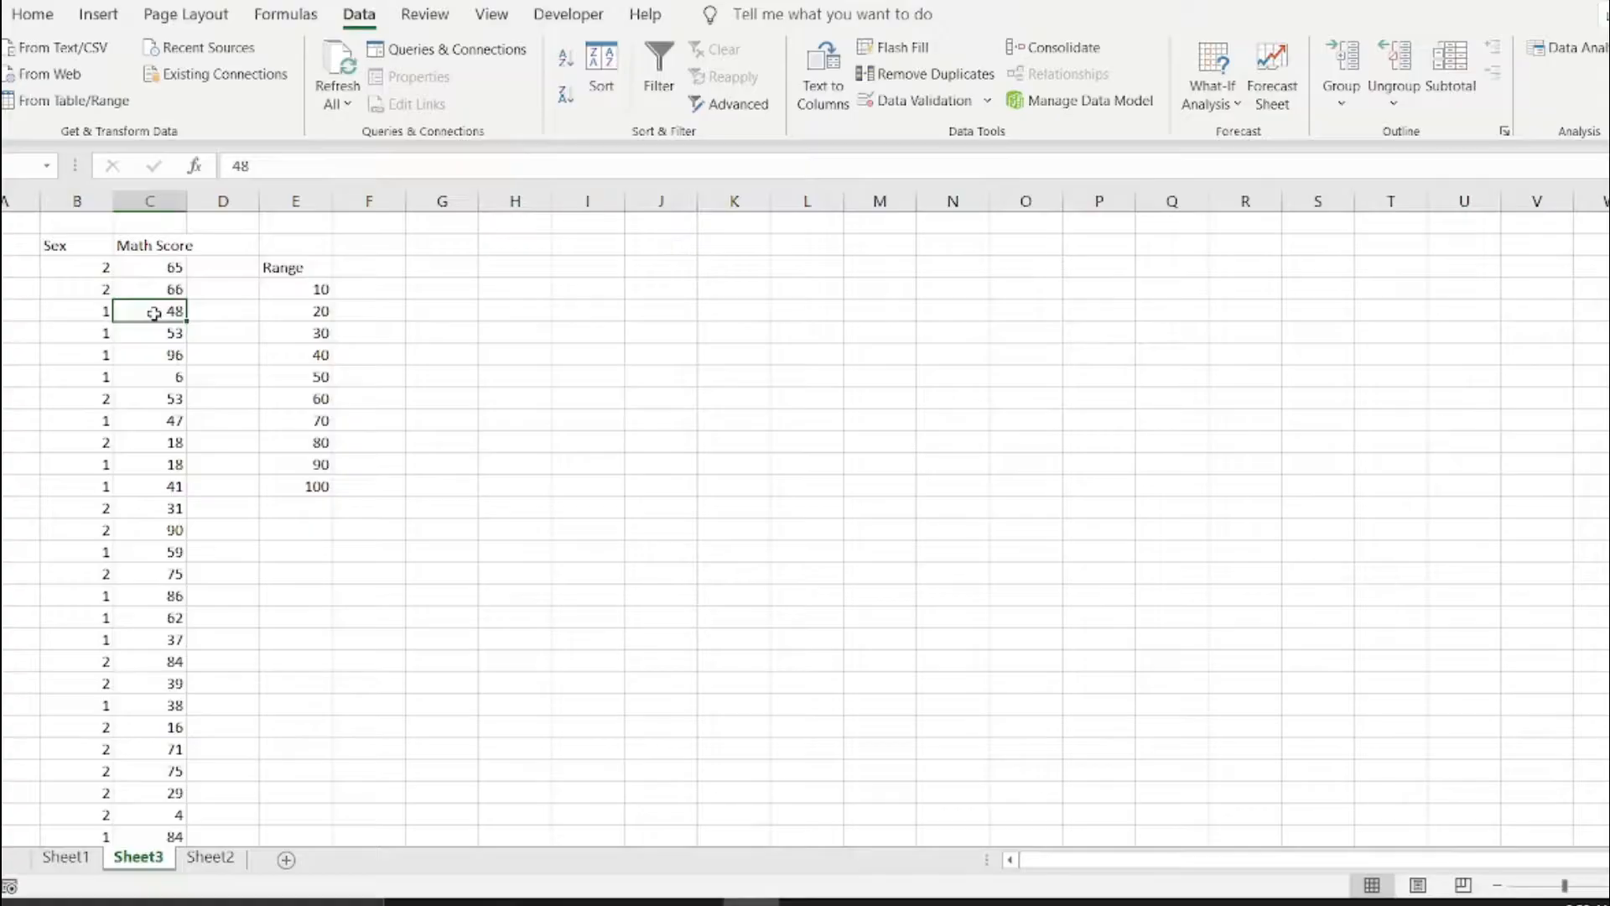
scroll(154, 312, "down", 2)
scroll(155, 312, "up", 2)
scroll(168, 302, "down", 4)
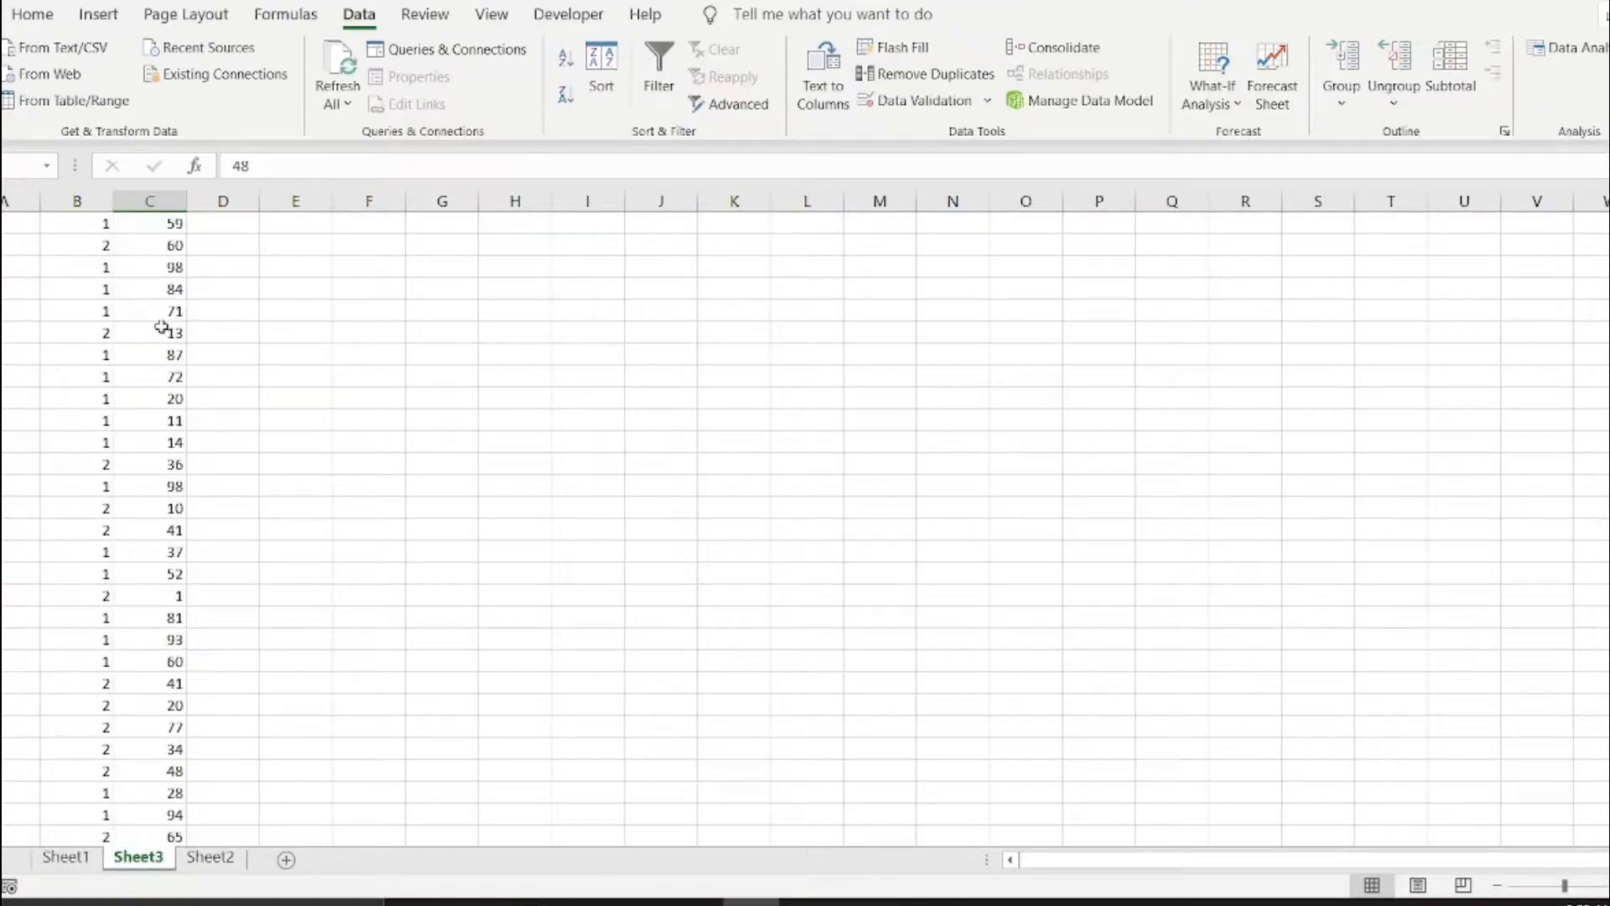
scroll(162, 326, "up", 4)
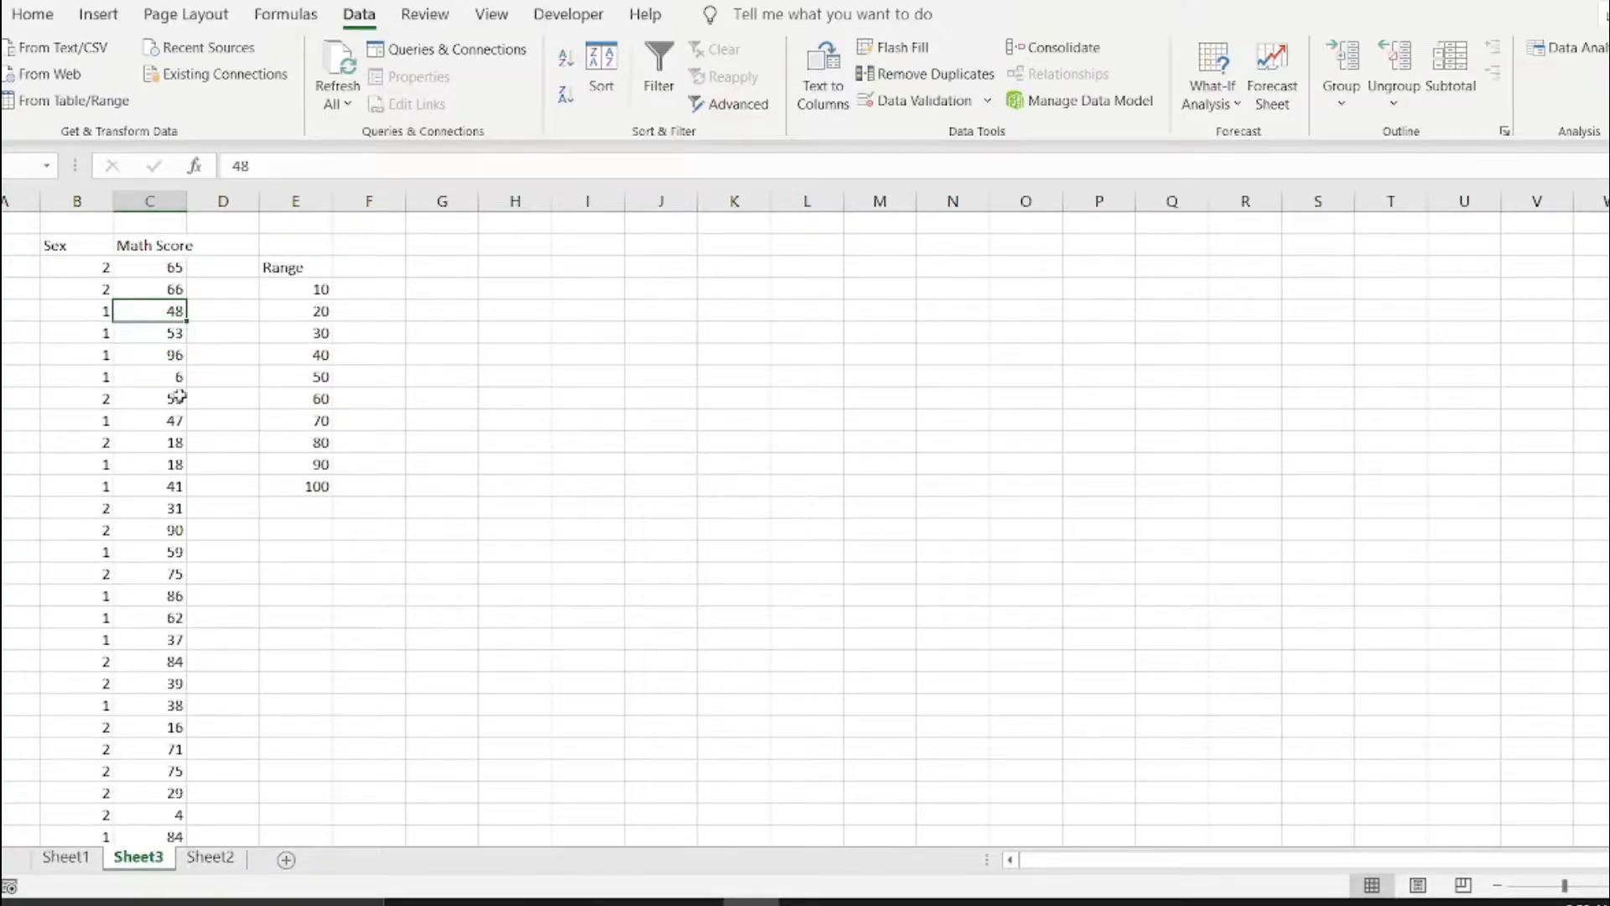
left_click(317, 269)
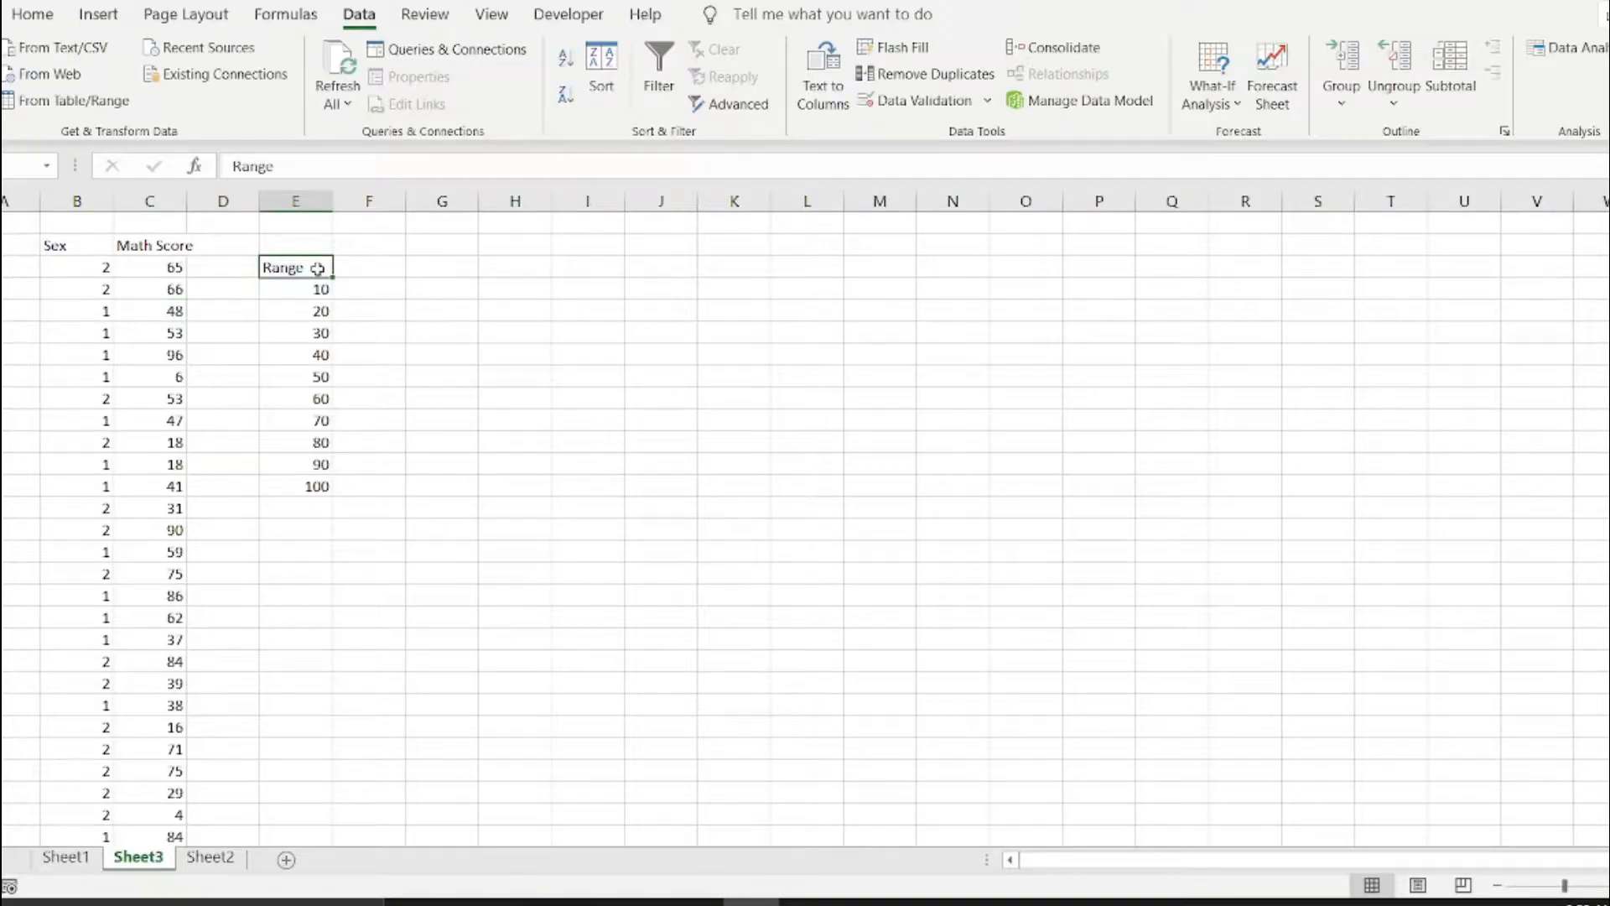
mouse_move(317, 269)
left_mouse_down()
mouse_move(321, 485)
mouse_move(315, 268)
left_mouse_up()
left_click(318, 291)
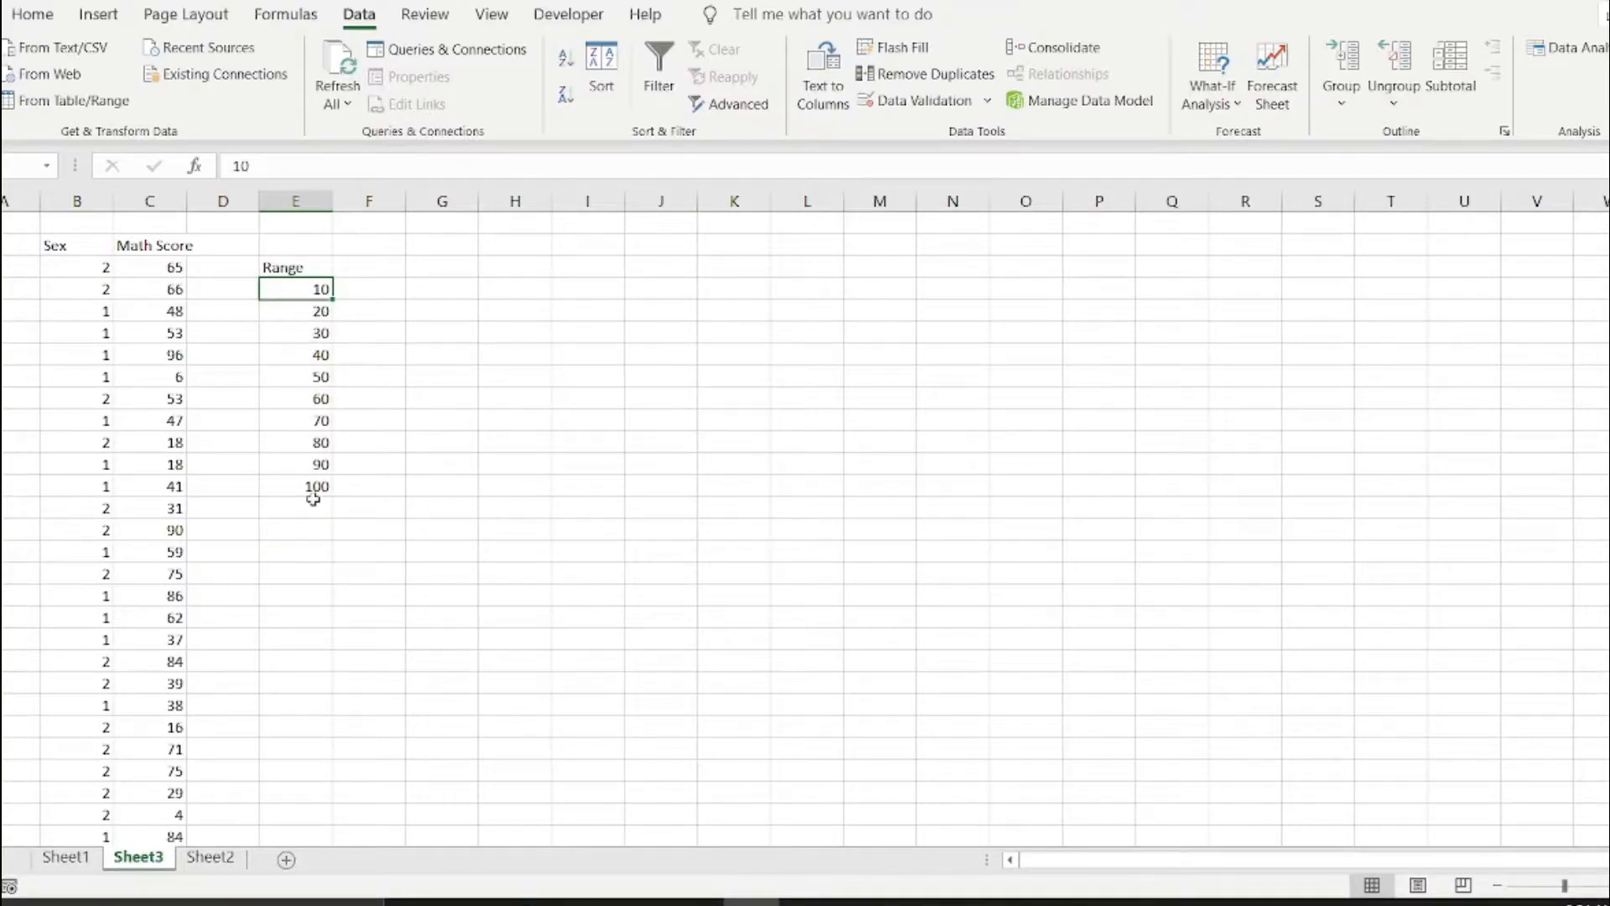
left_click_drag(306, 289, 285, 478)
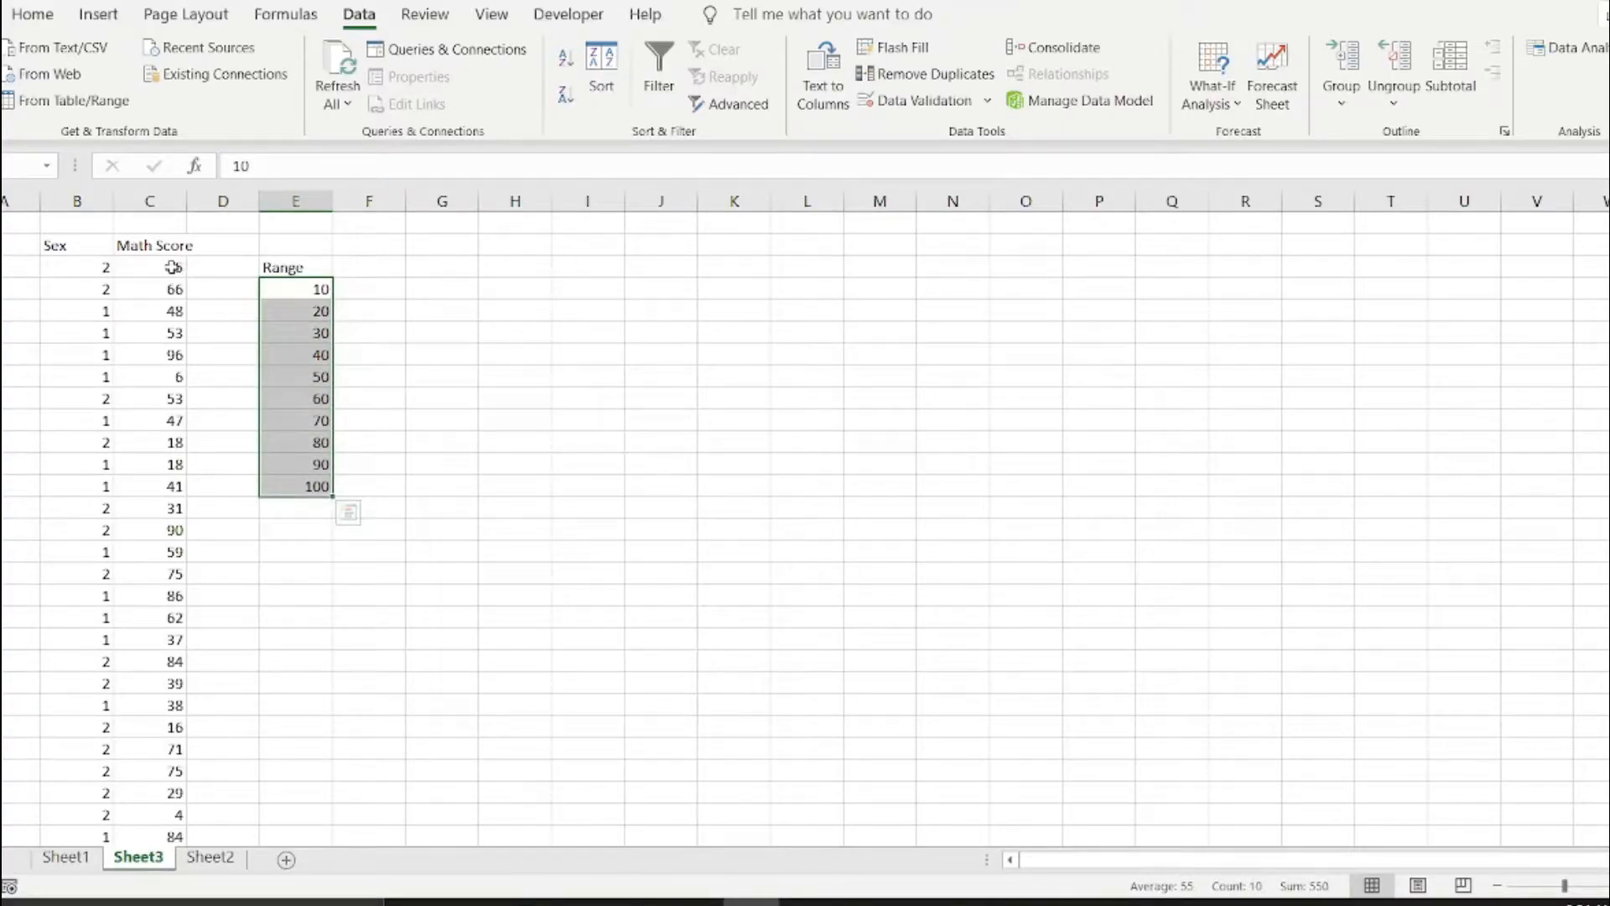
left_click_drag(176, 268, 176, 442)
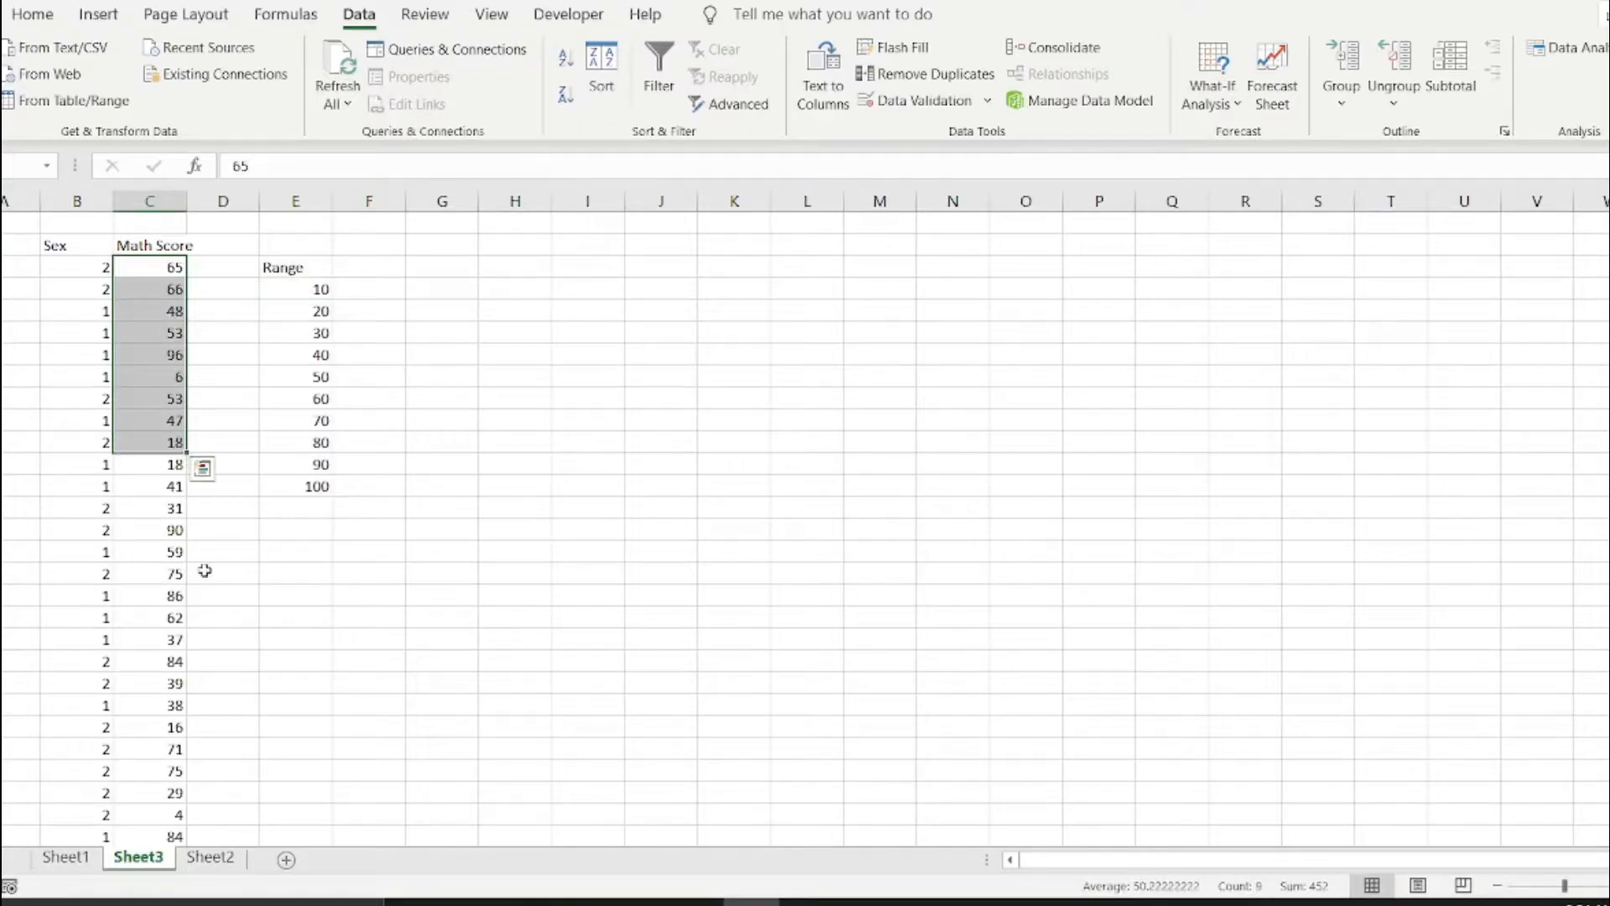
left_click(163, 573)
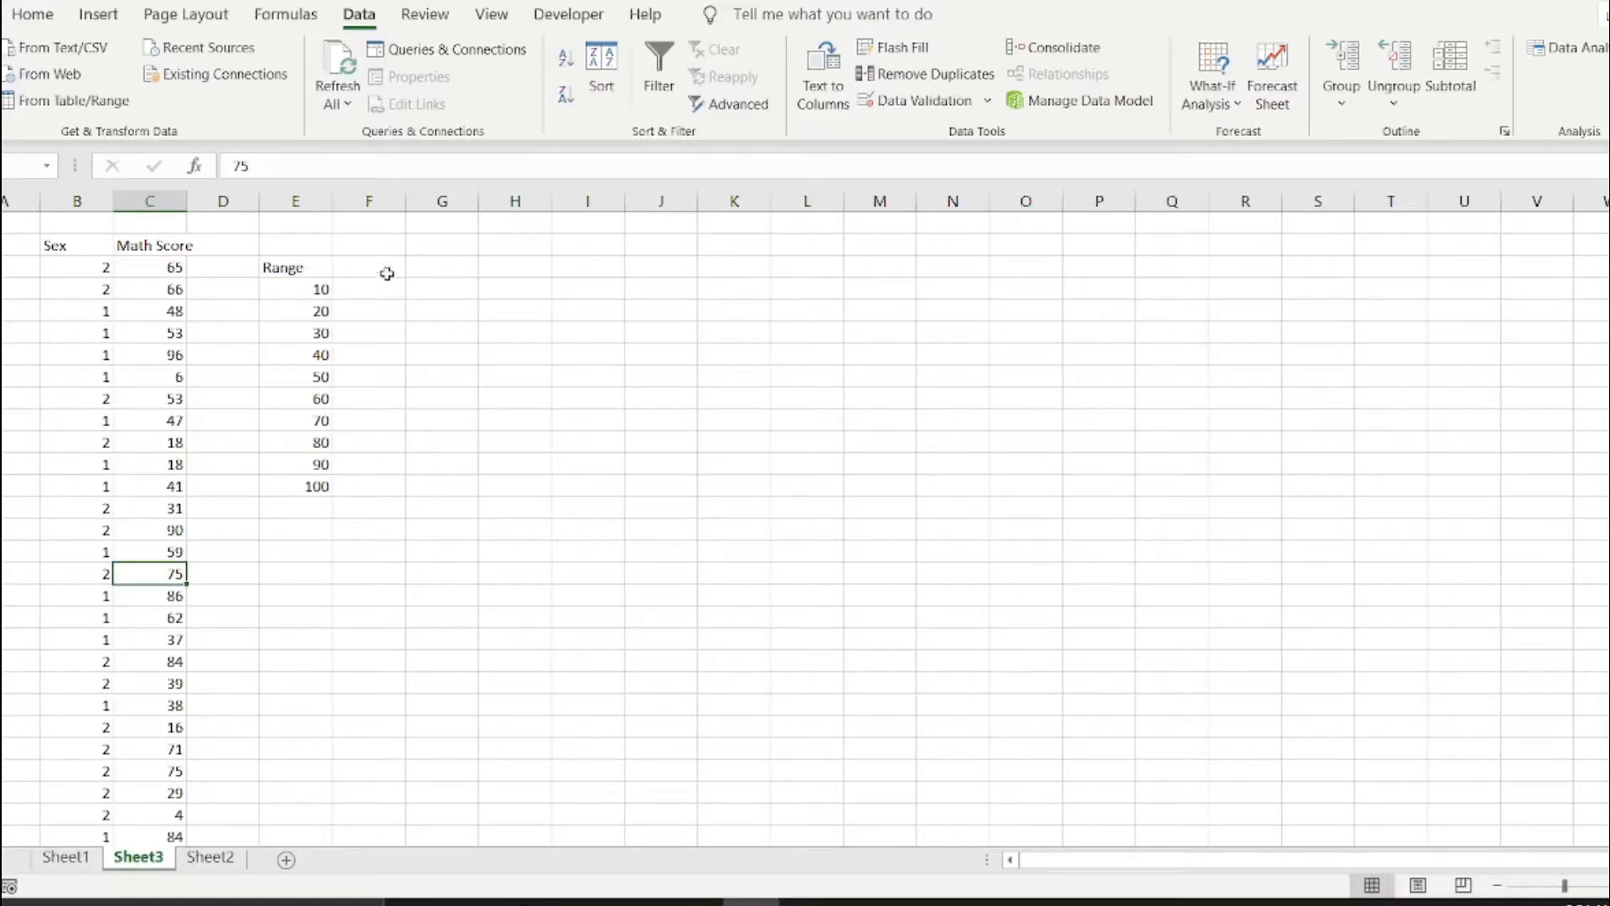
left_click(423, 271)
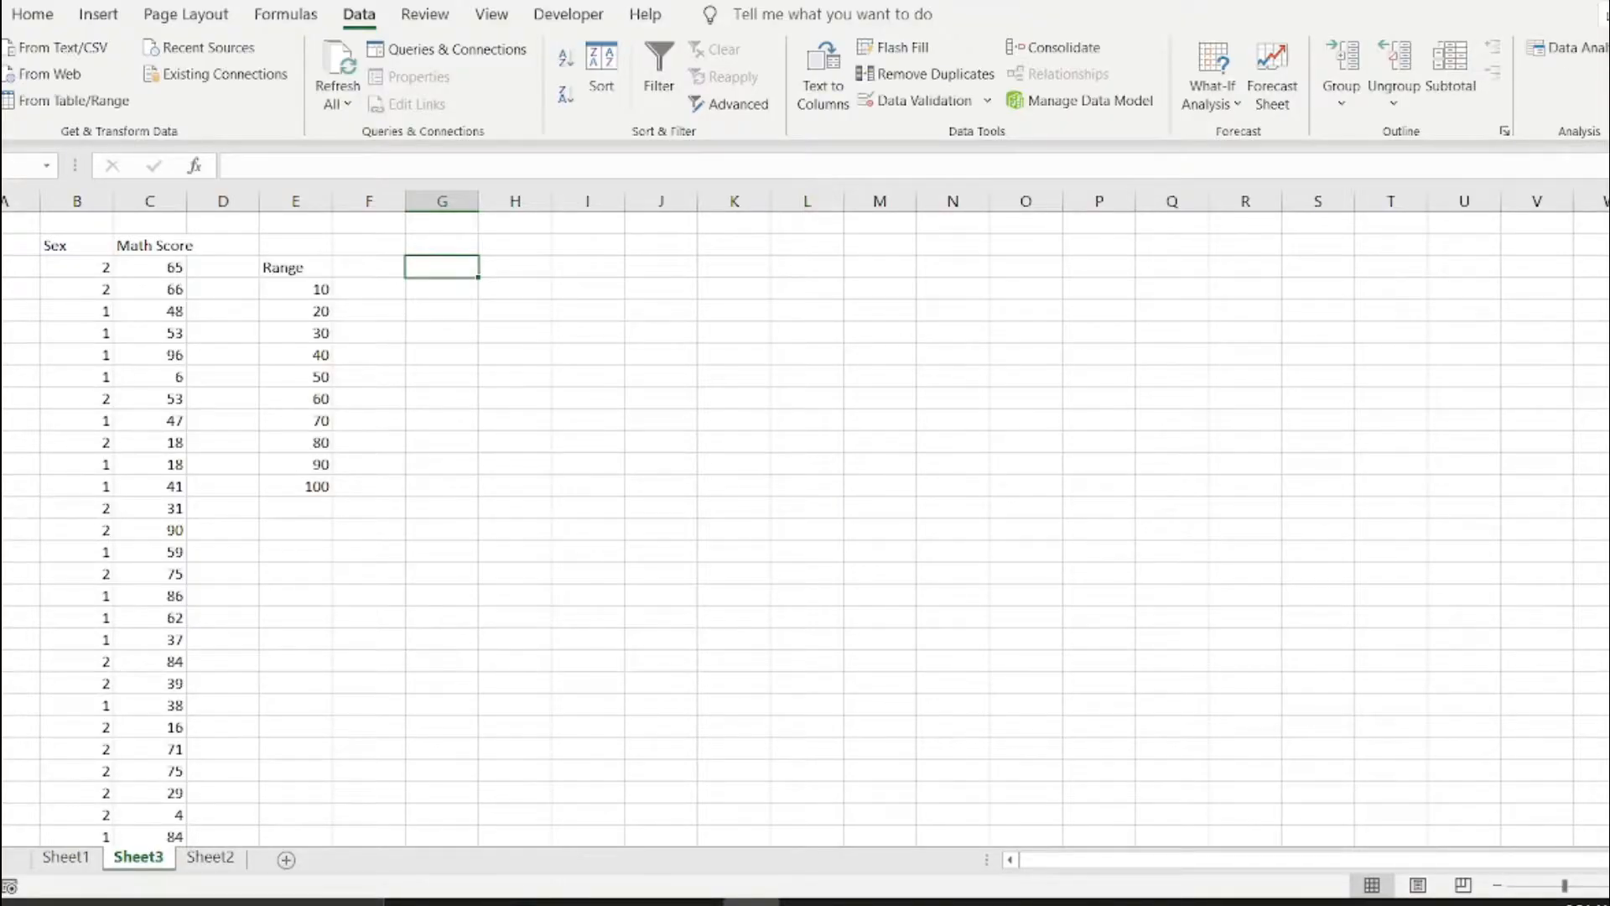
Check in the add-in options whether the Analysis ToolPak is among the active application add-ins.
left_click(1, 14)
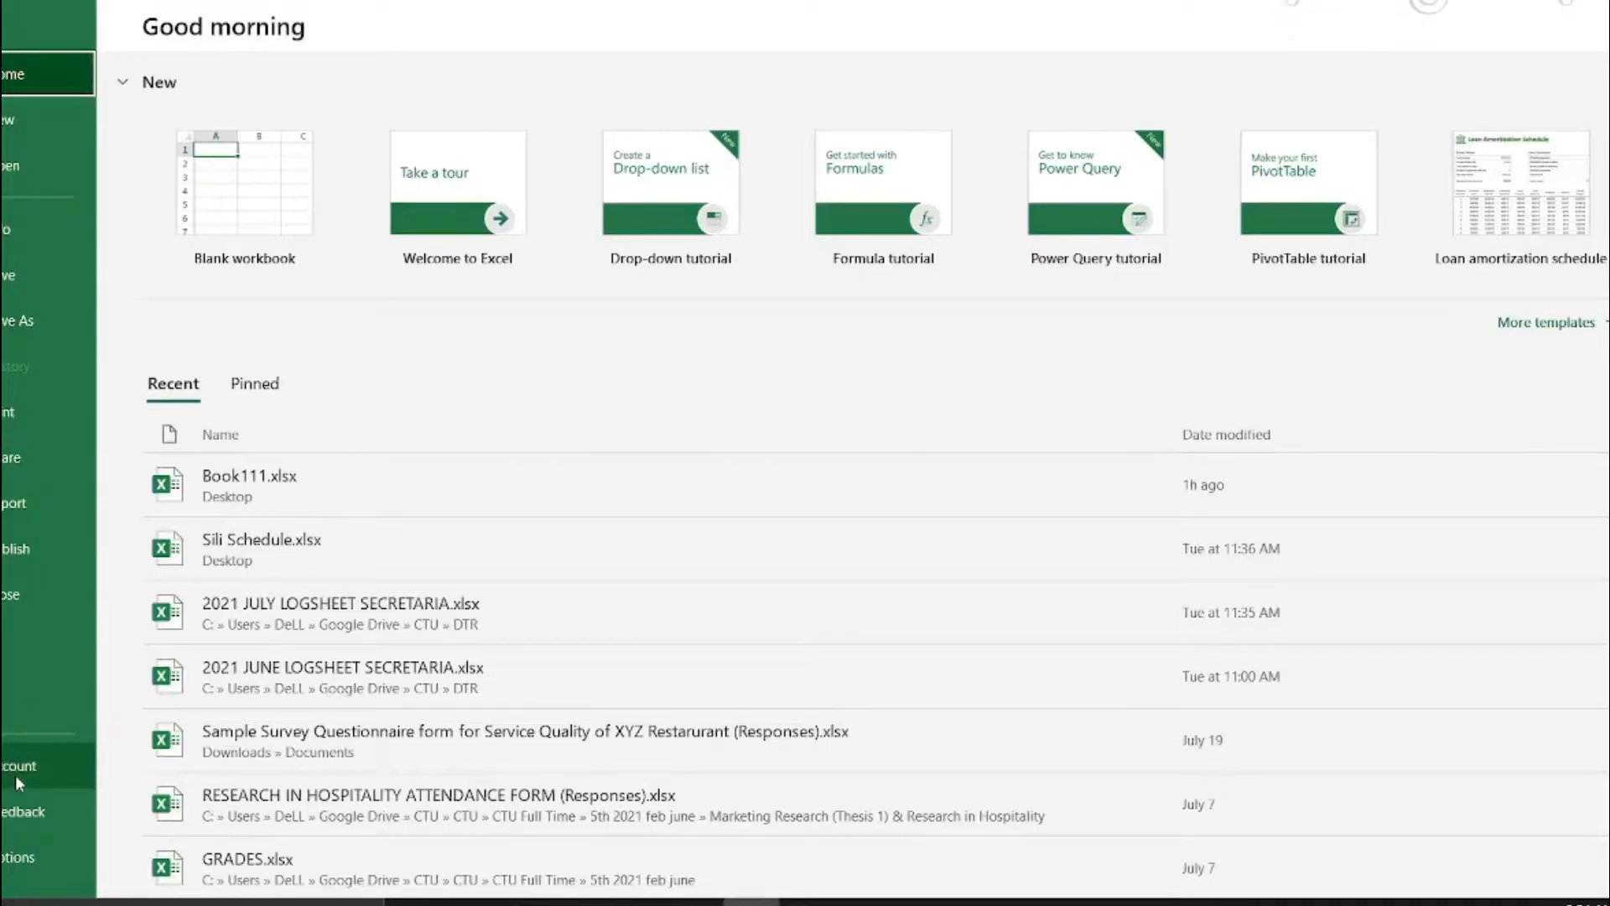
left_click(14, 859)
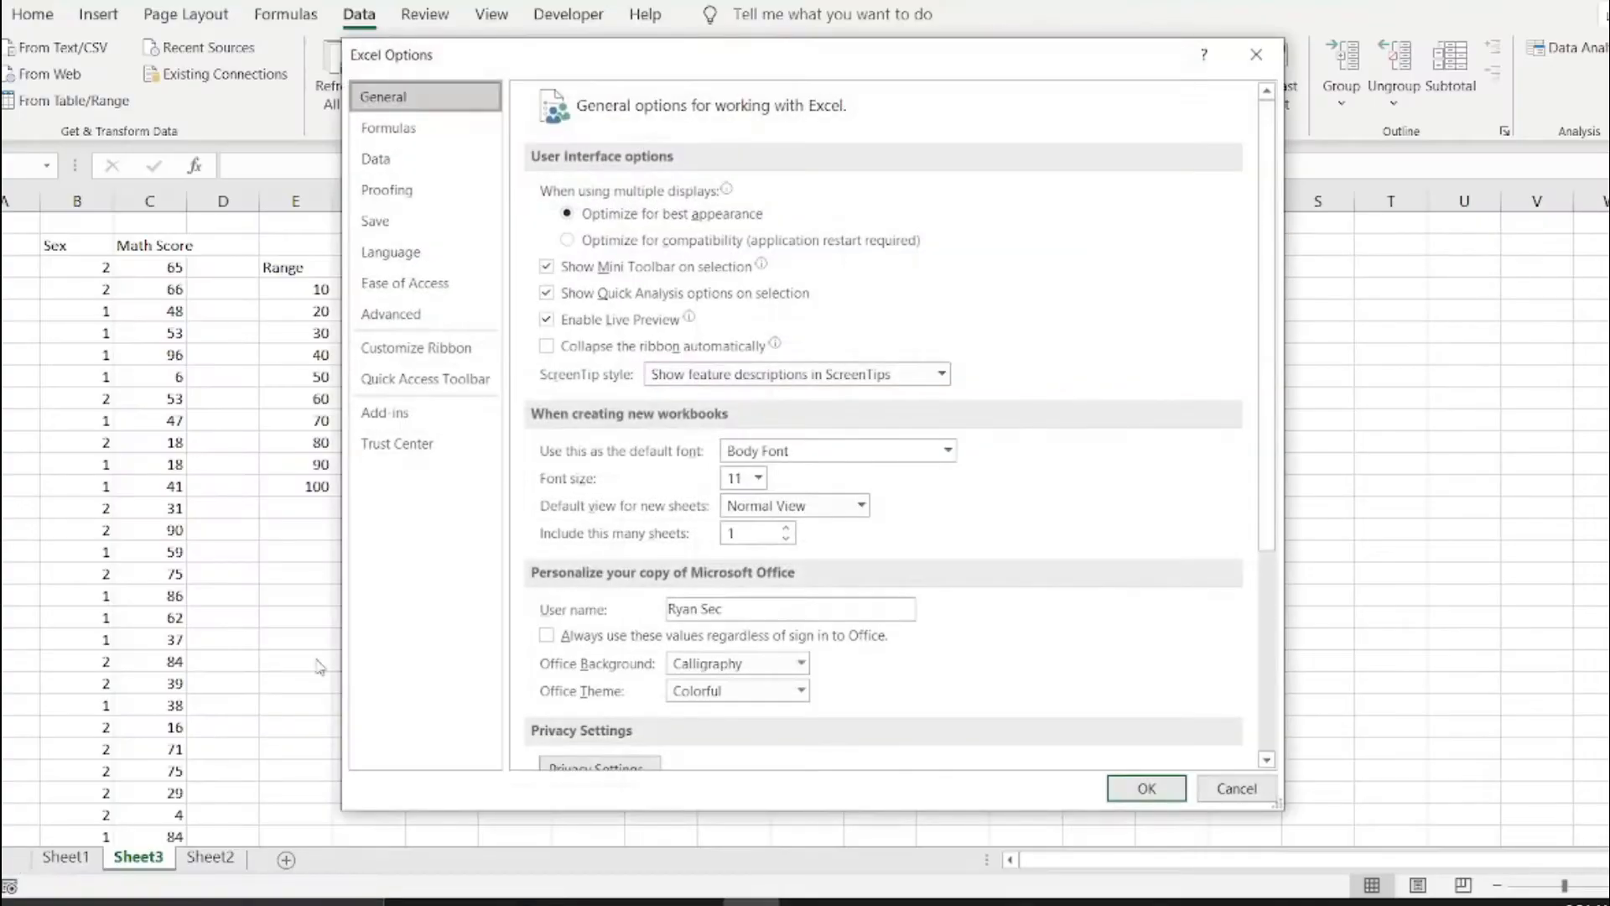
left_click(415, 414)
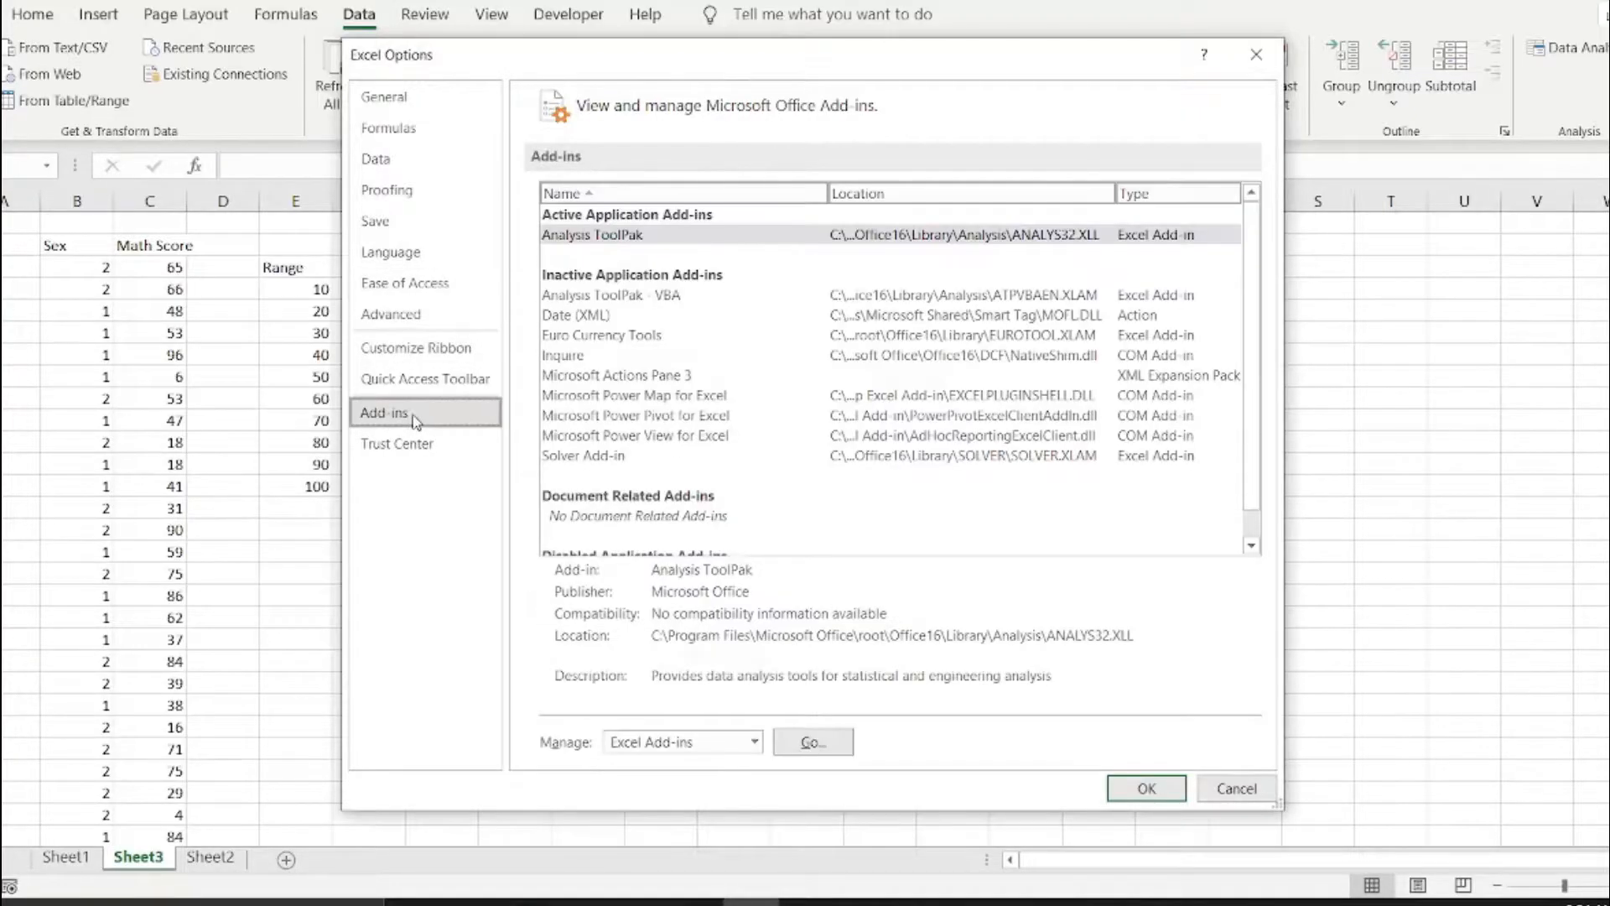
left_click(625, 235)
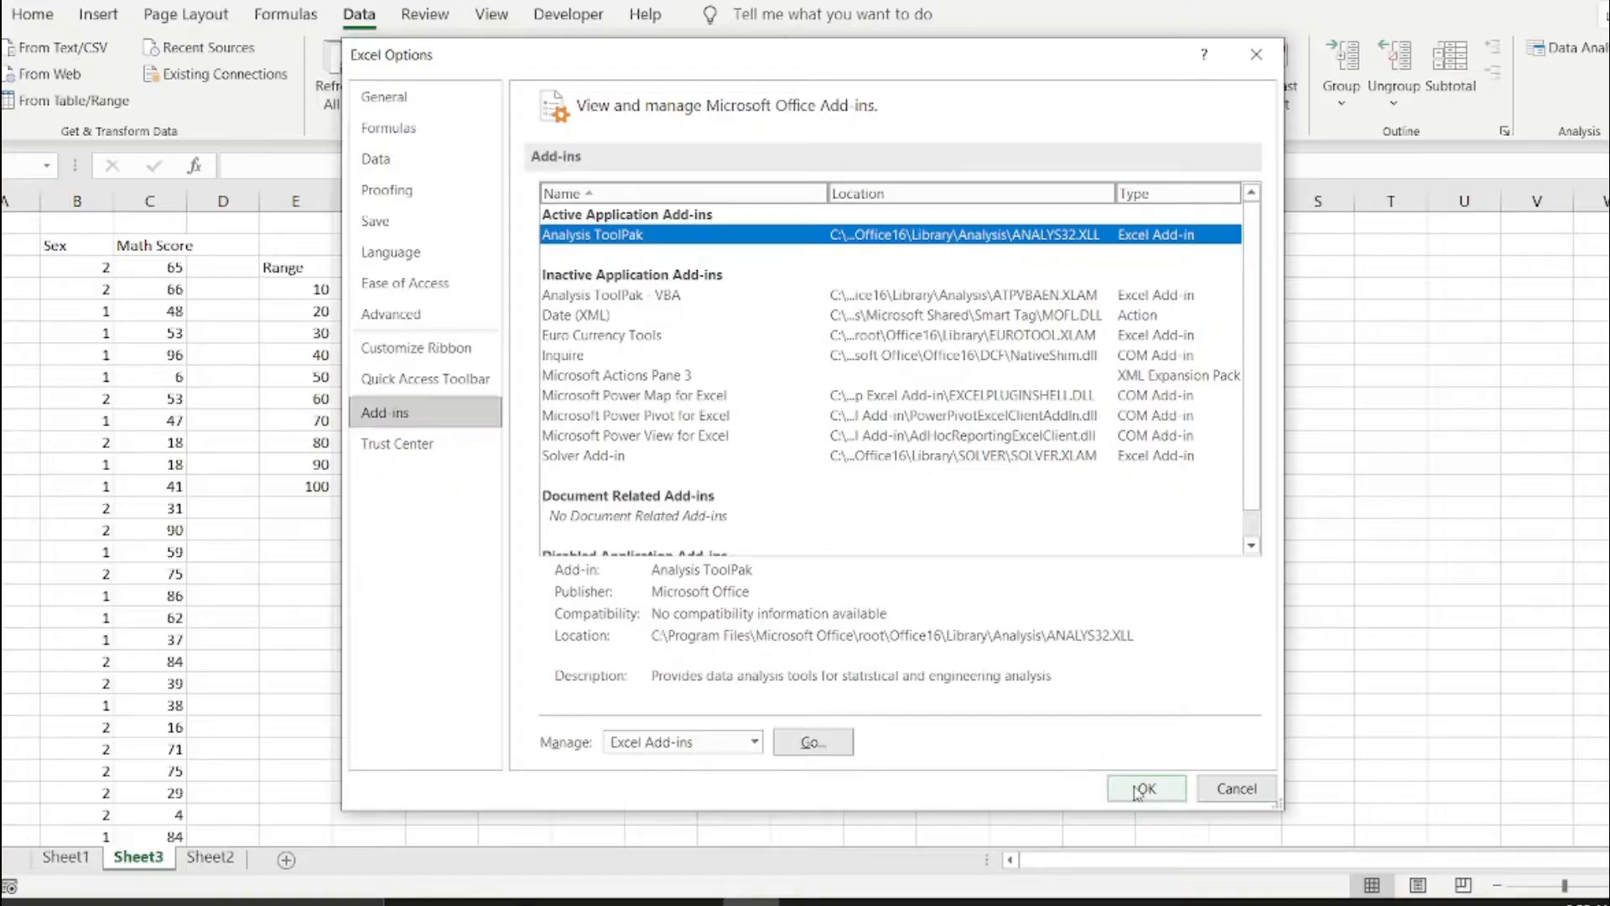
left_click(1257, 55)
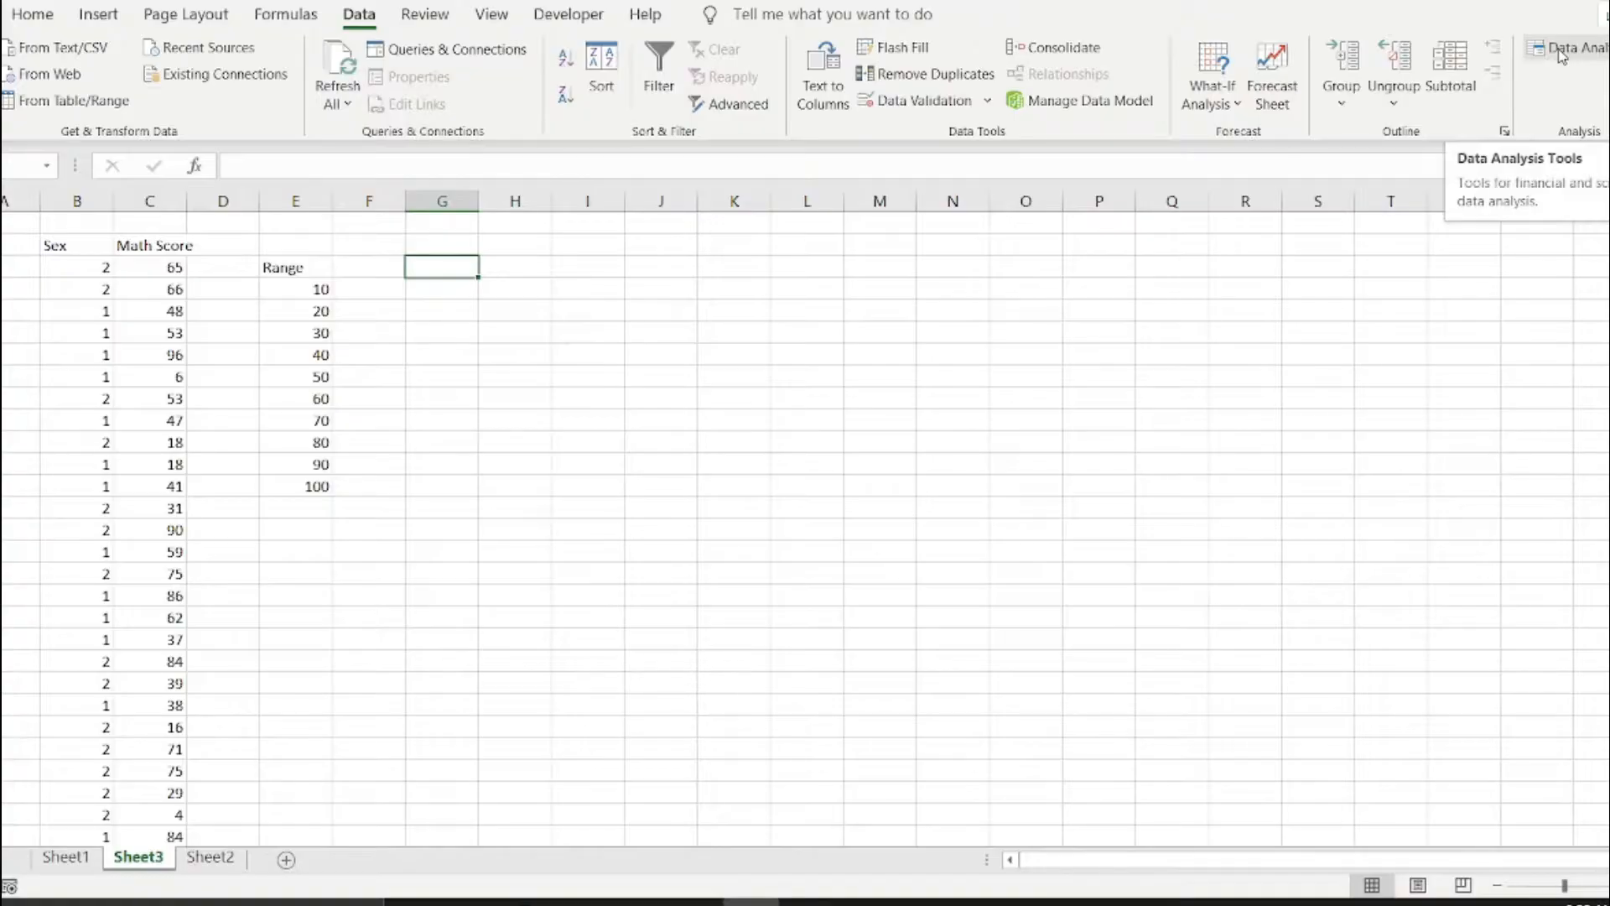
Browse the data analysis tools and start the Histogram tool.
left_click(1562, 52)
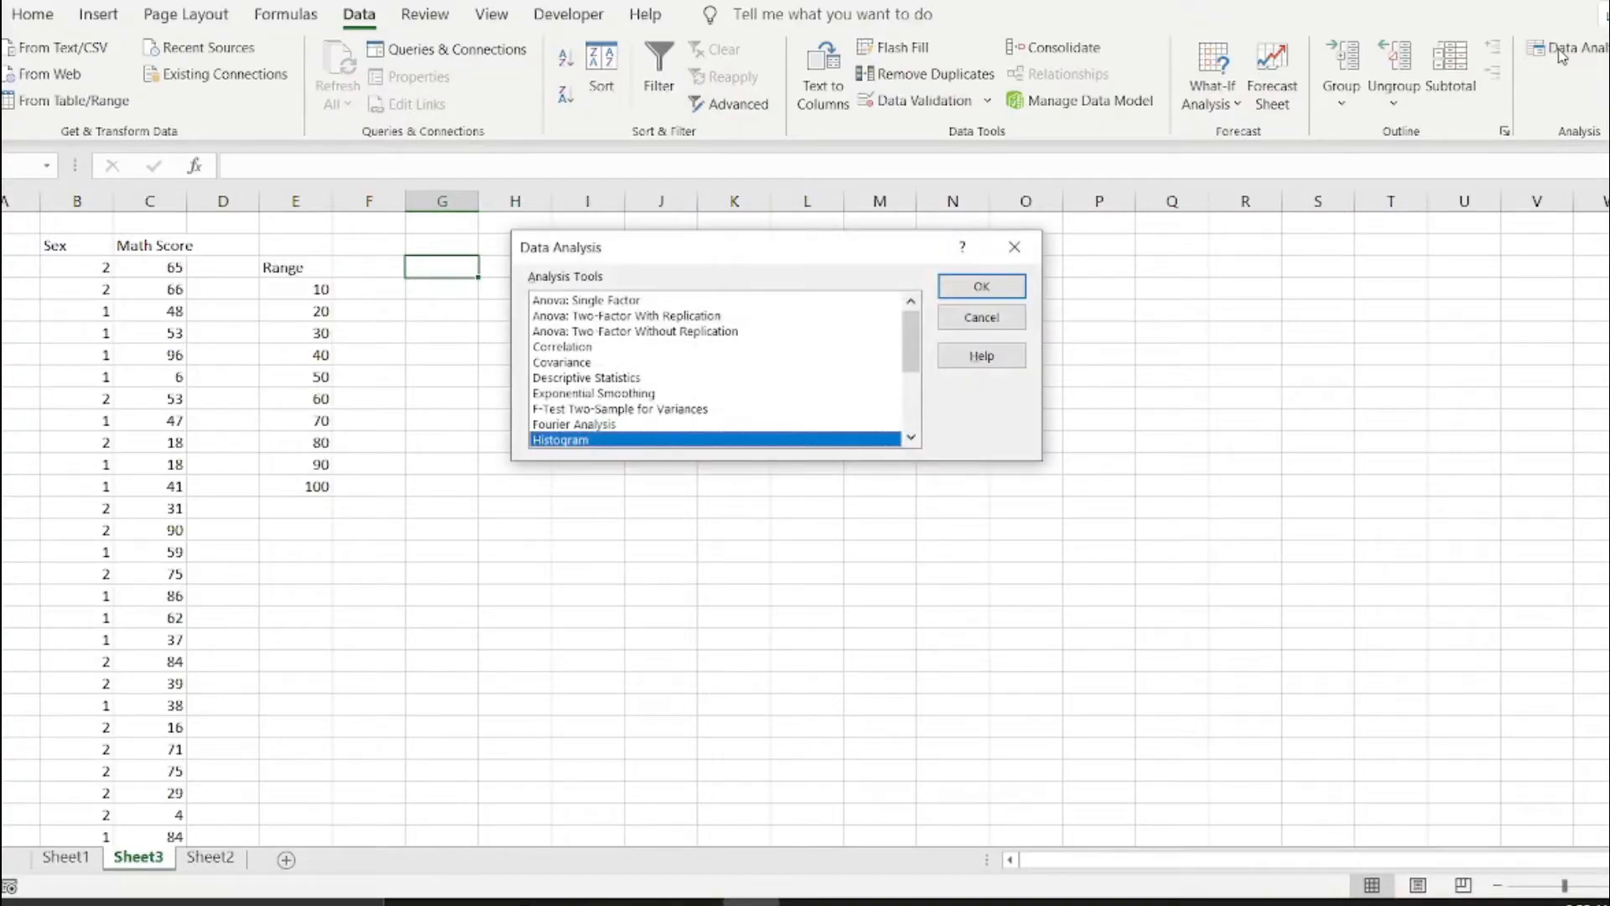
scroll(607, 365, "down", 3)
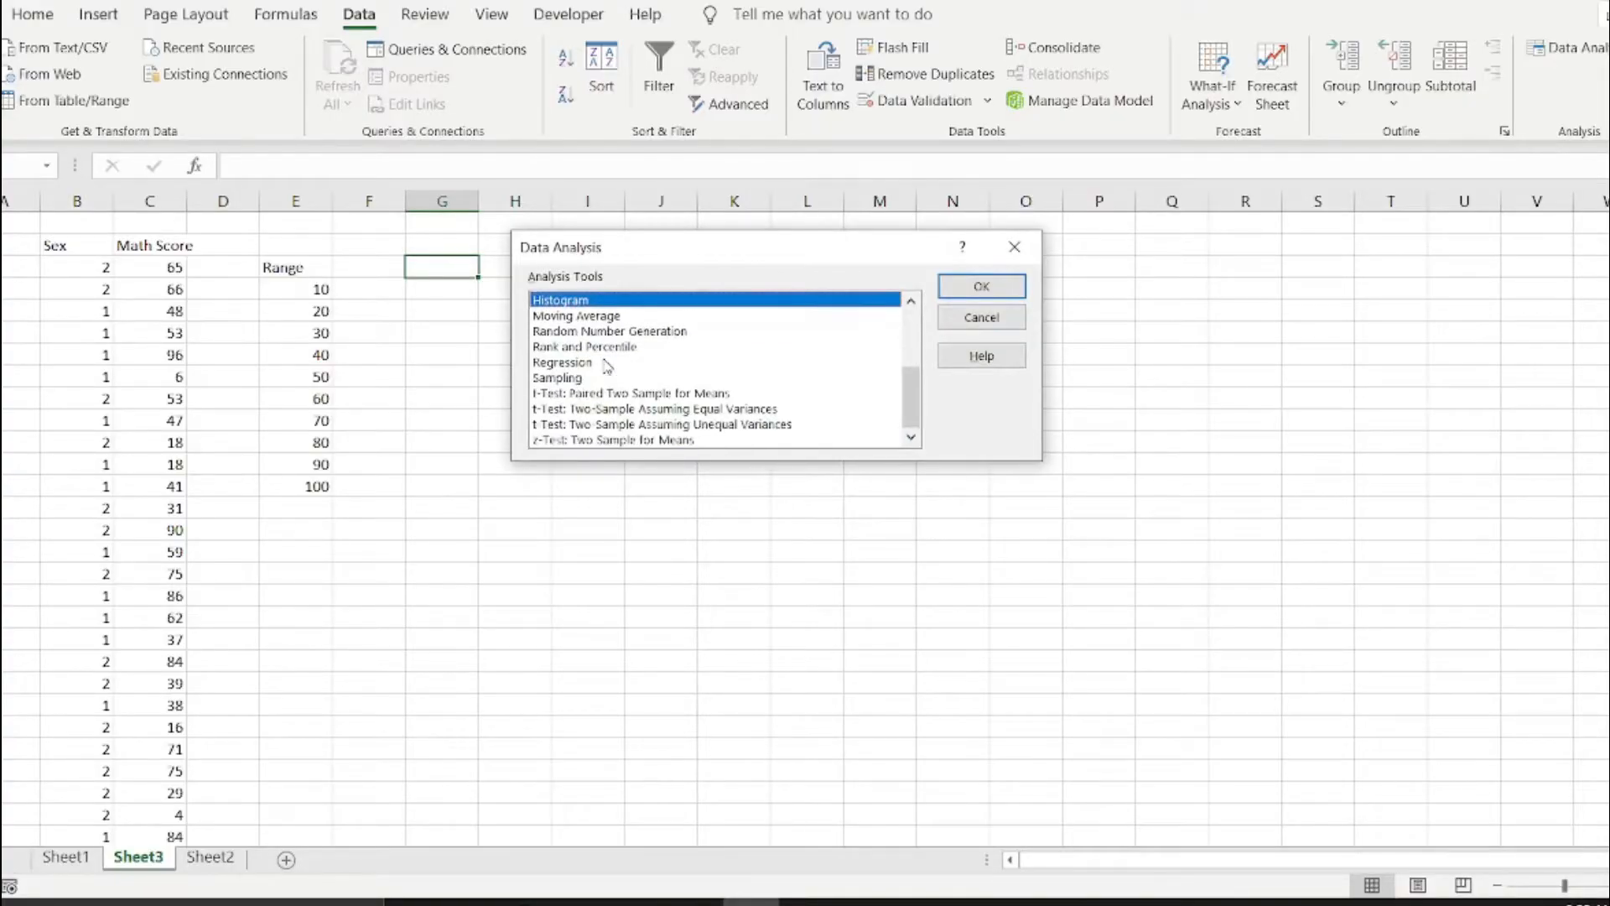
scroll(607, 365, "up", 2)
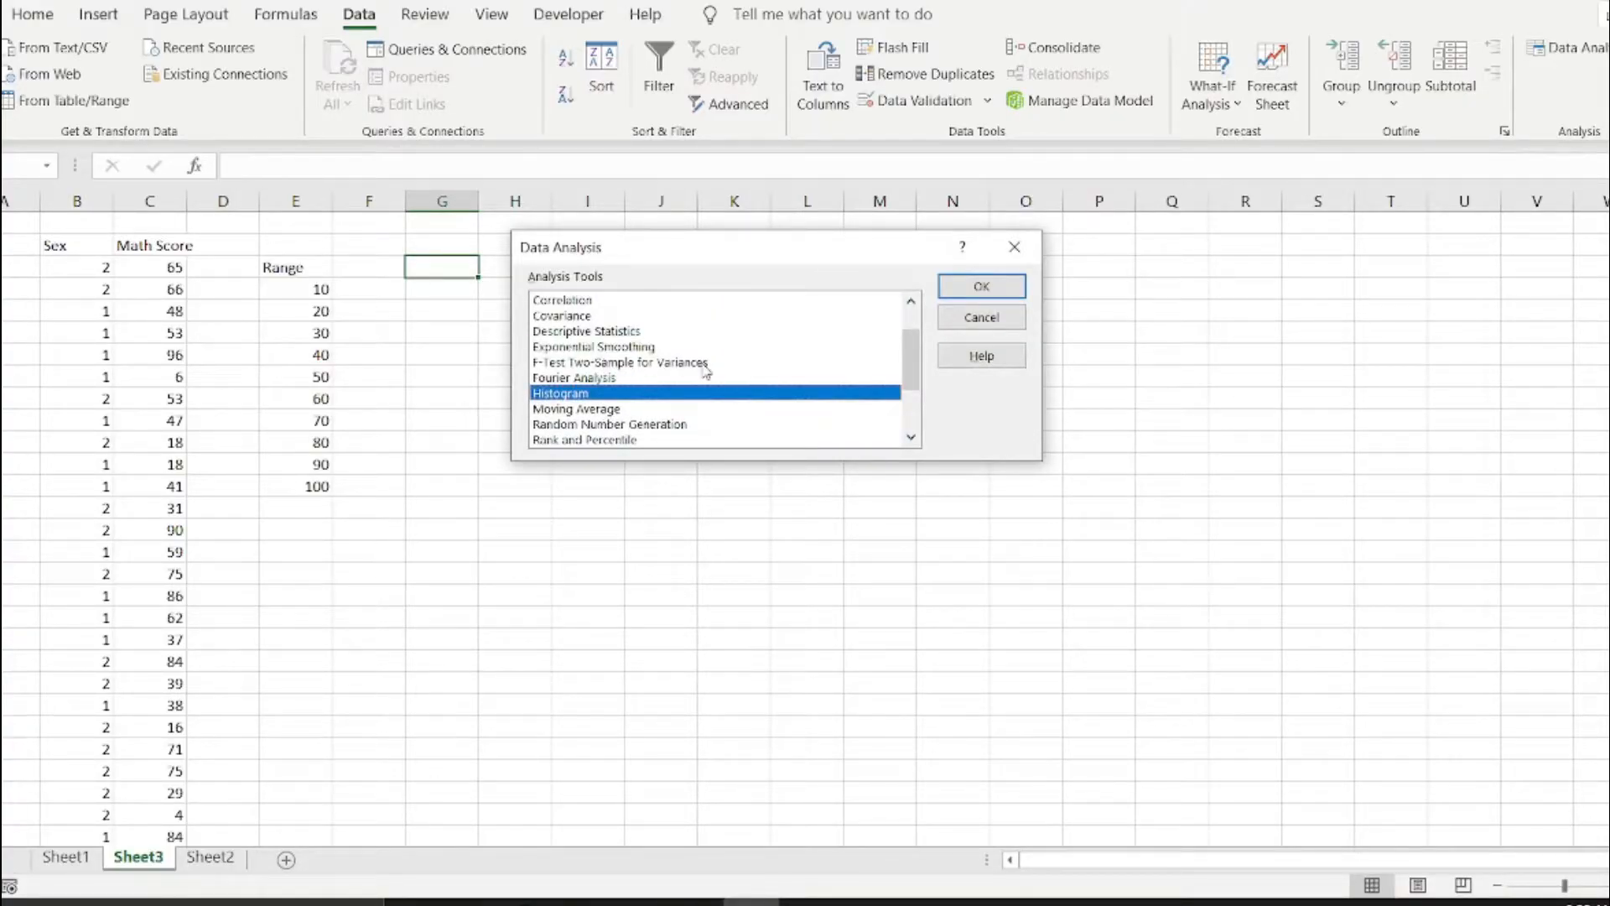
scroll(703, 366, "up", 1)
scroll(703, 367, "down", 3)
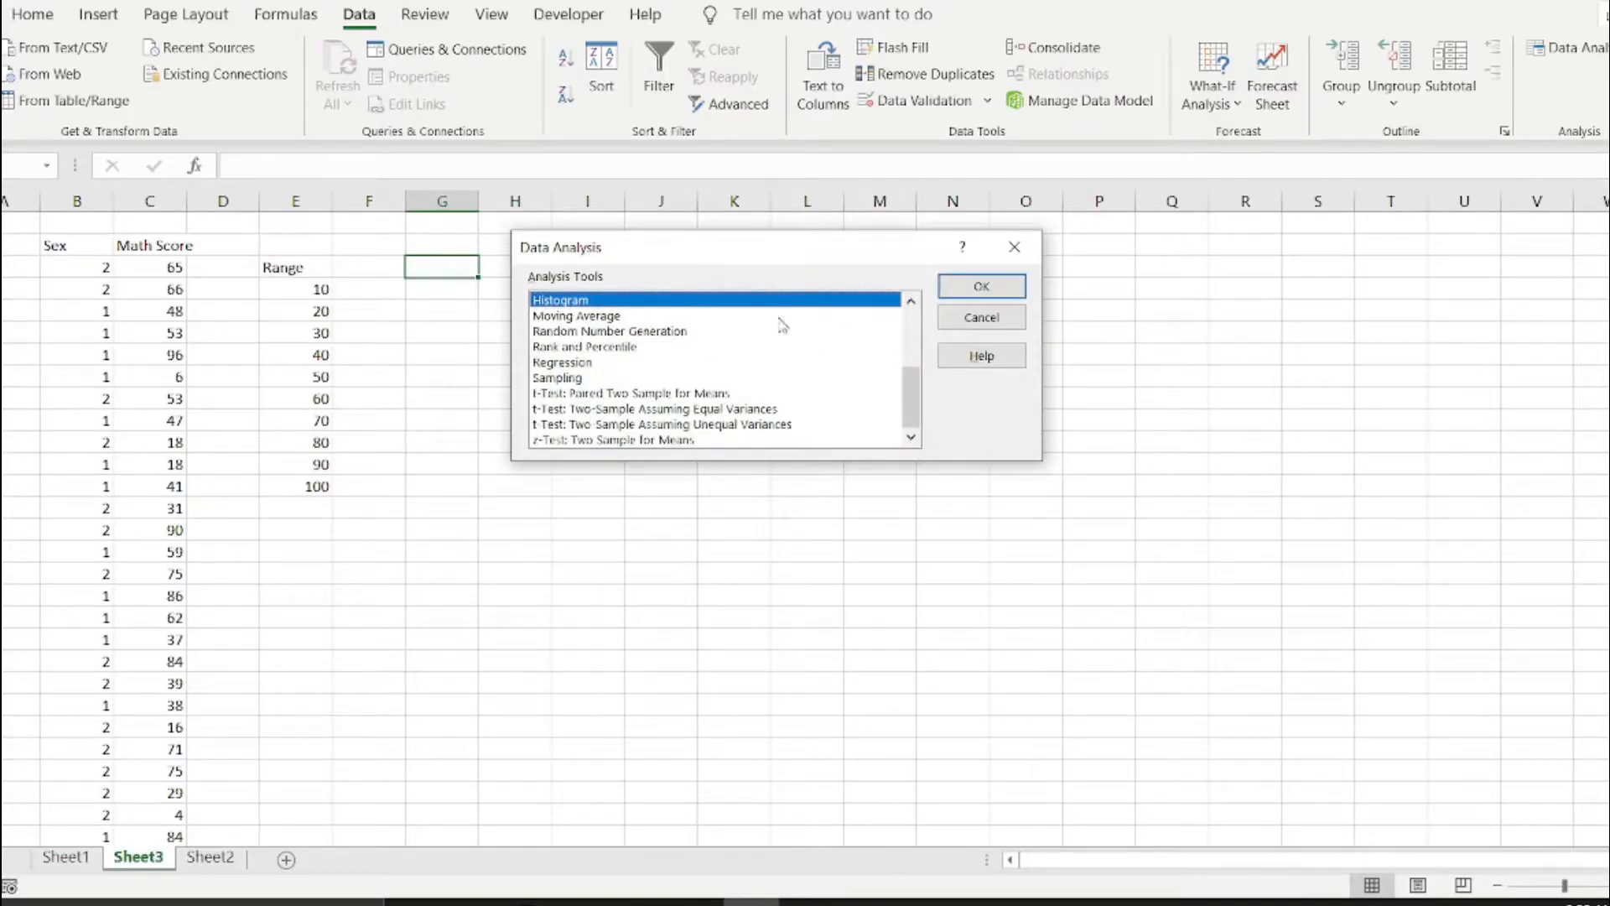
left_click(981, 286)
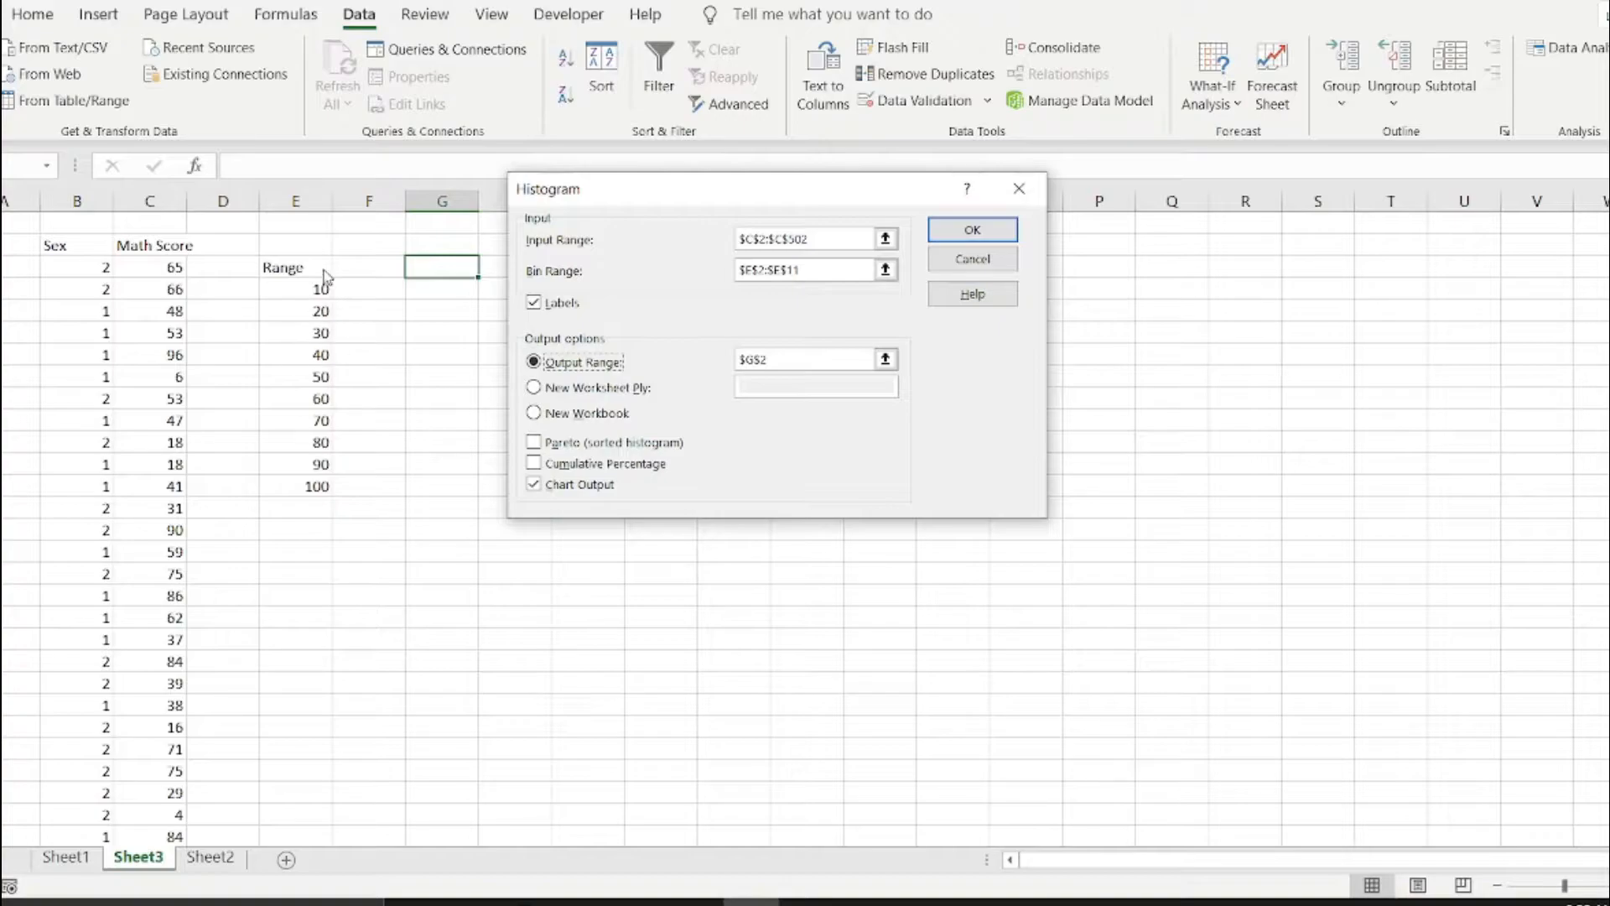
Use C2:C502 as the histogram's input range and set its bin range to E3:E13, including the Range label.
left_click(837, 239)
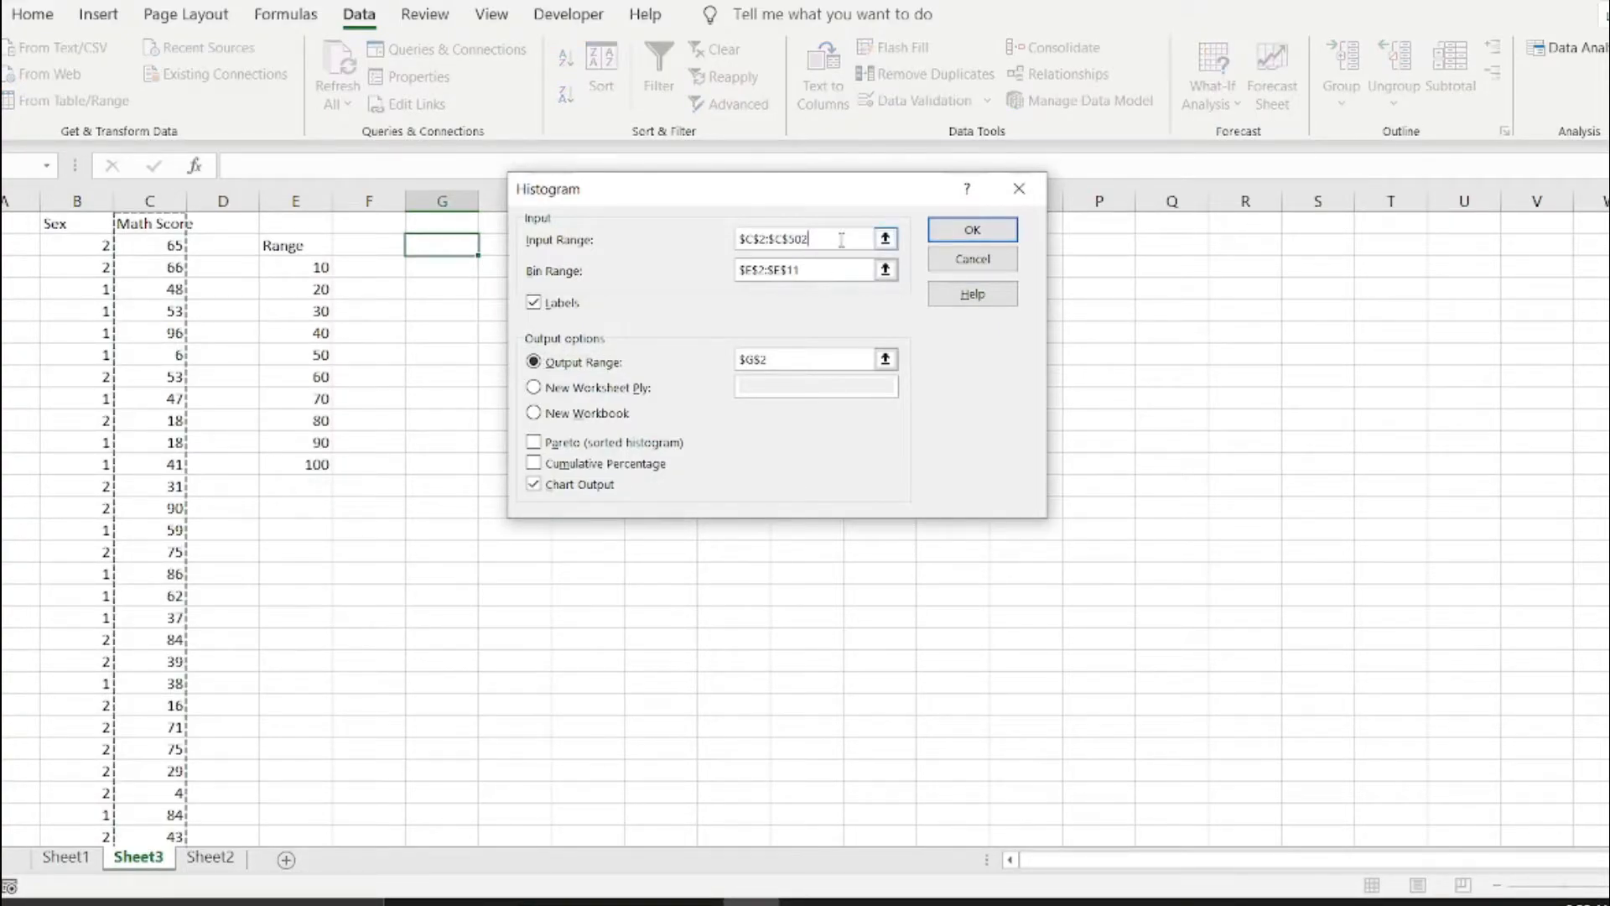
scroll(176, 326, "down", 10)
scroll(177, 326, "up", 10)
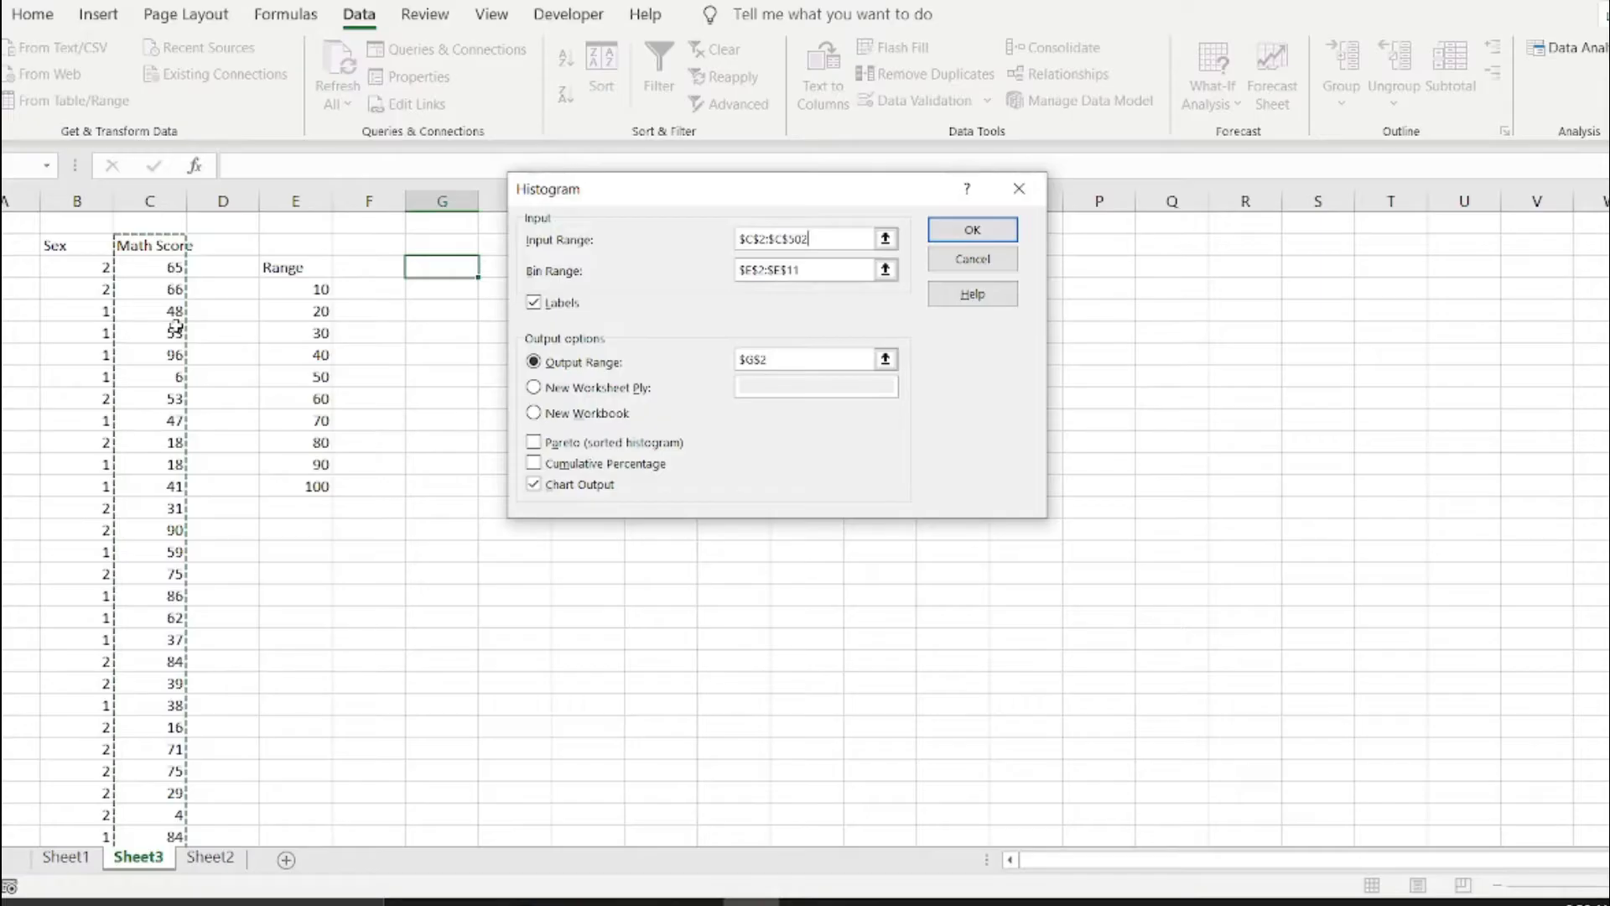
left_click(832, 271)
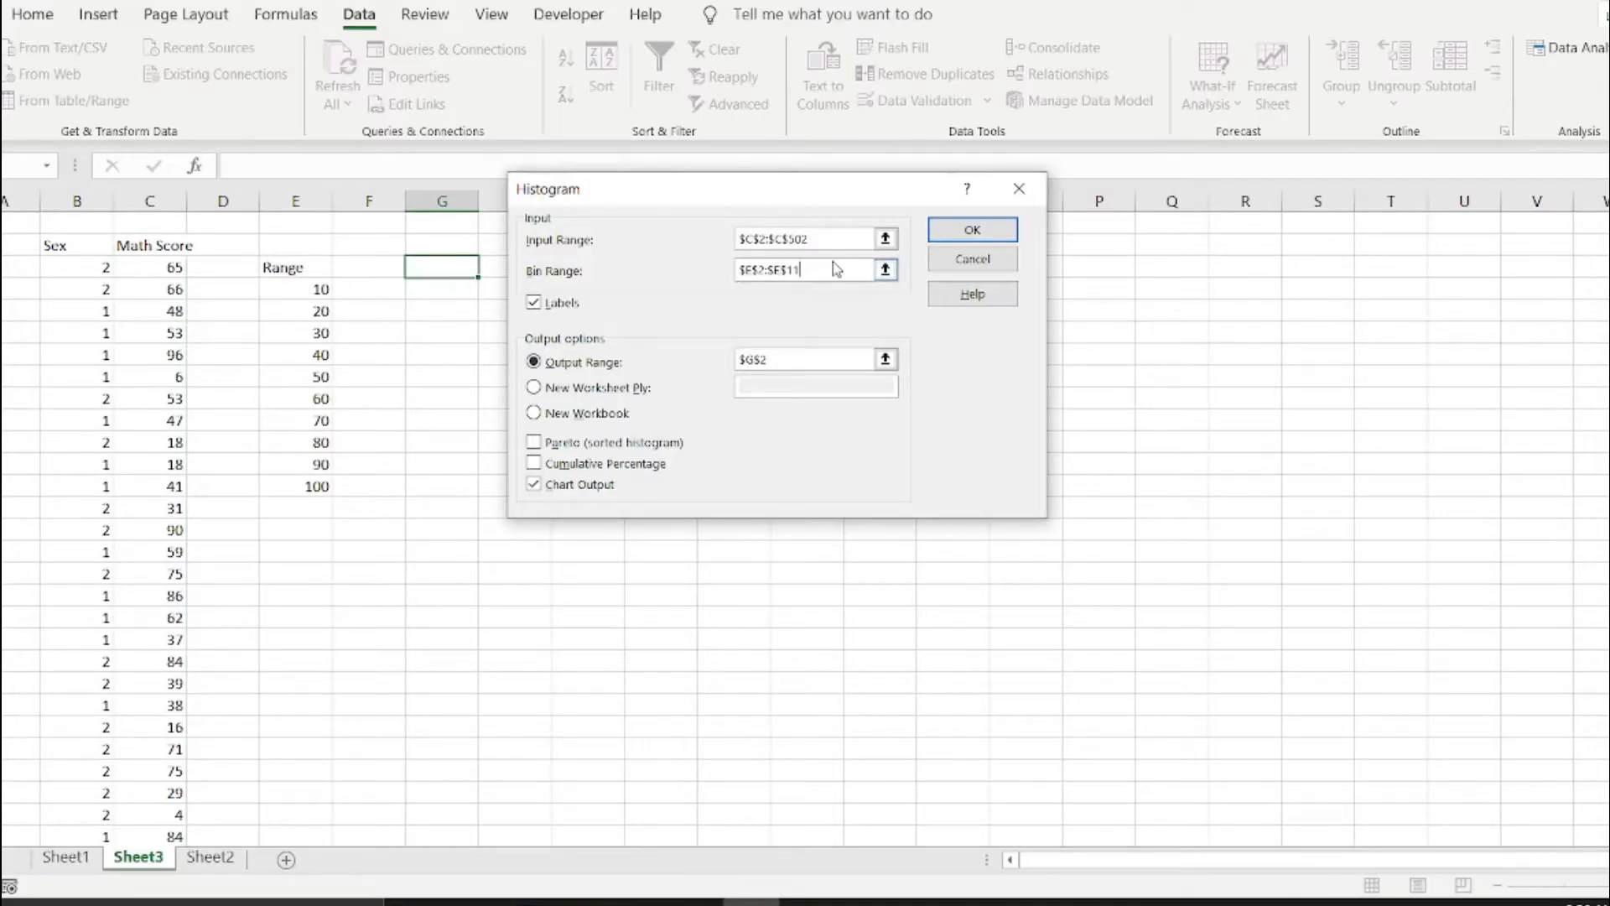
left_click(315, 267)
left_click_drag(314, 267, 322, 486)
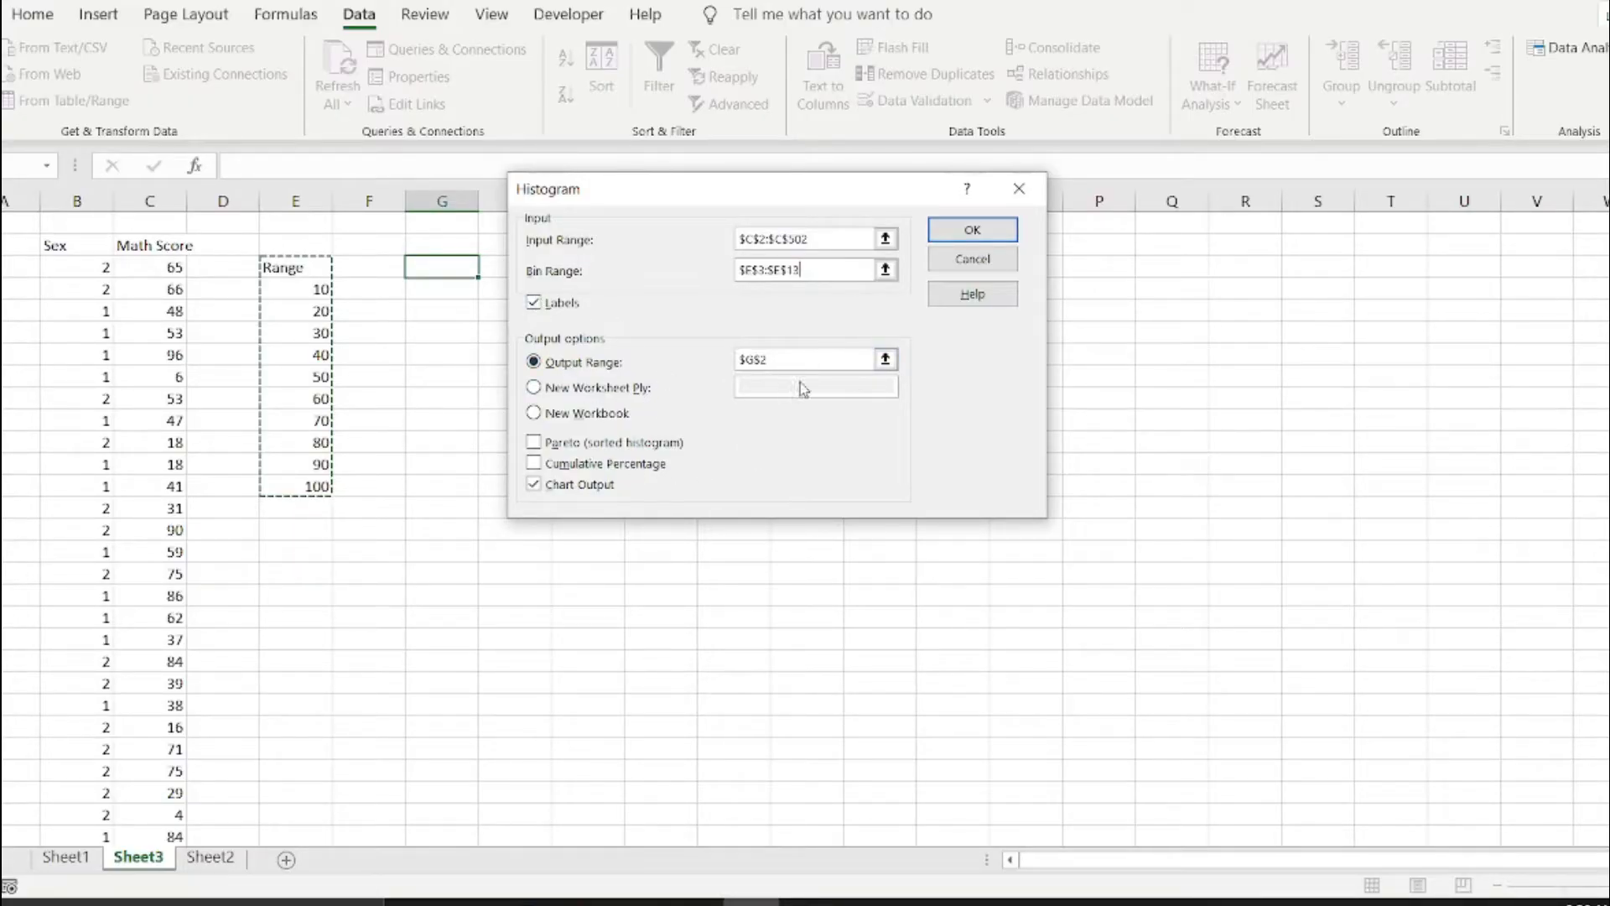
Set the output range to G3:G13 and generate the frequency table with its histogram chart.
left_click(824, 367)
left_click(438, 267)
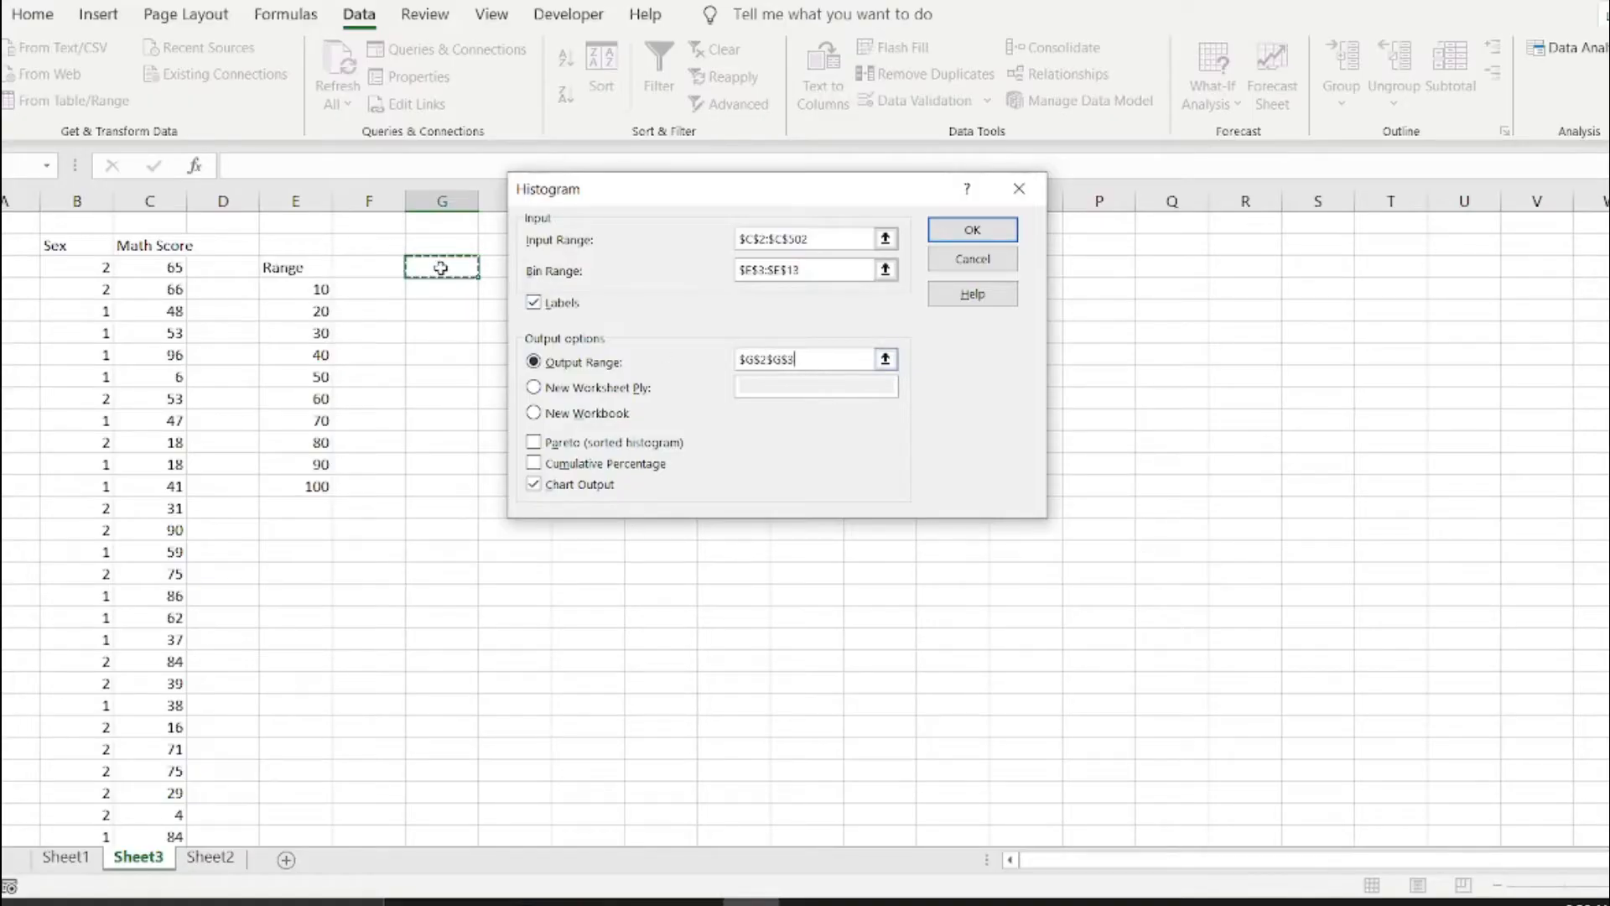
left_click_drag(440, 268, 431, 488)
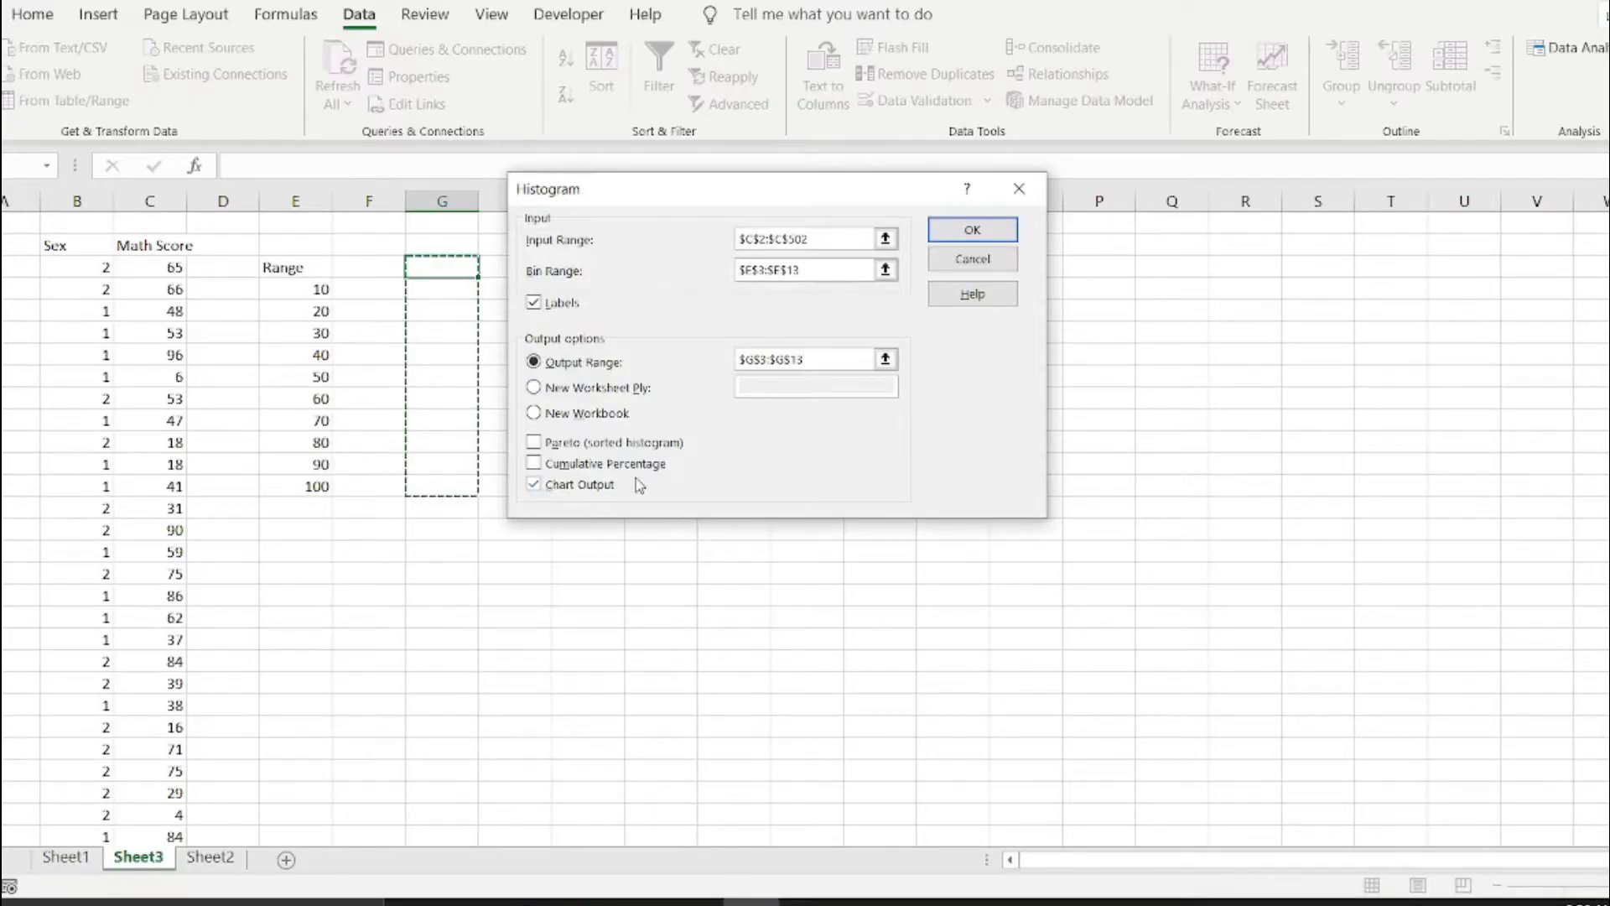
left_click(976, 239)
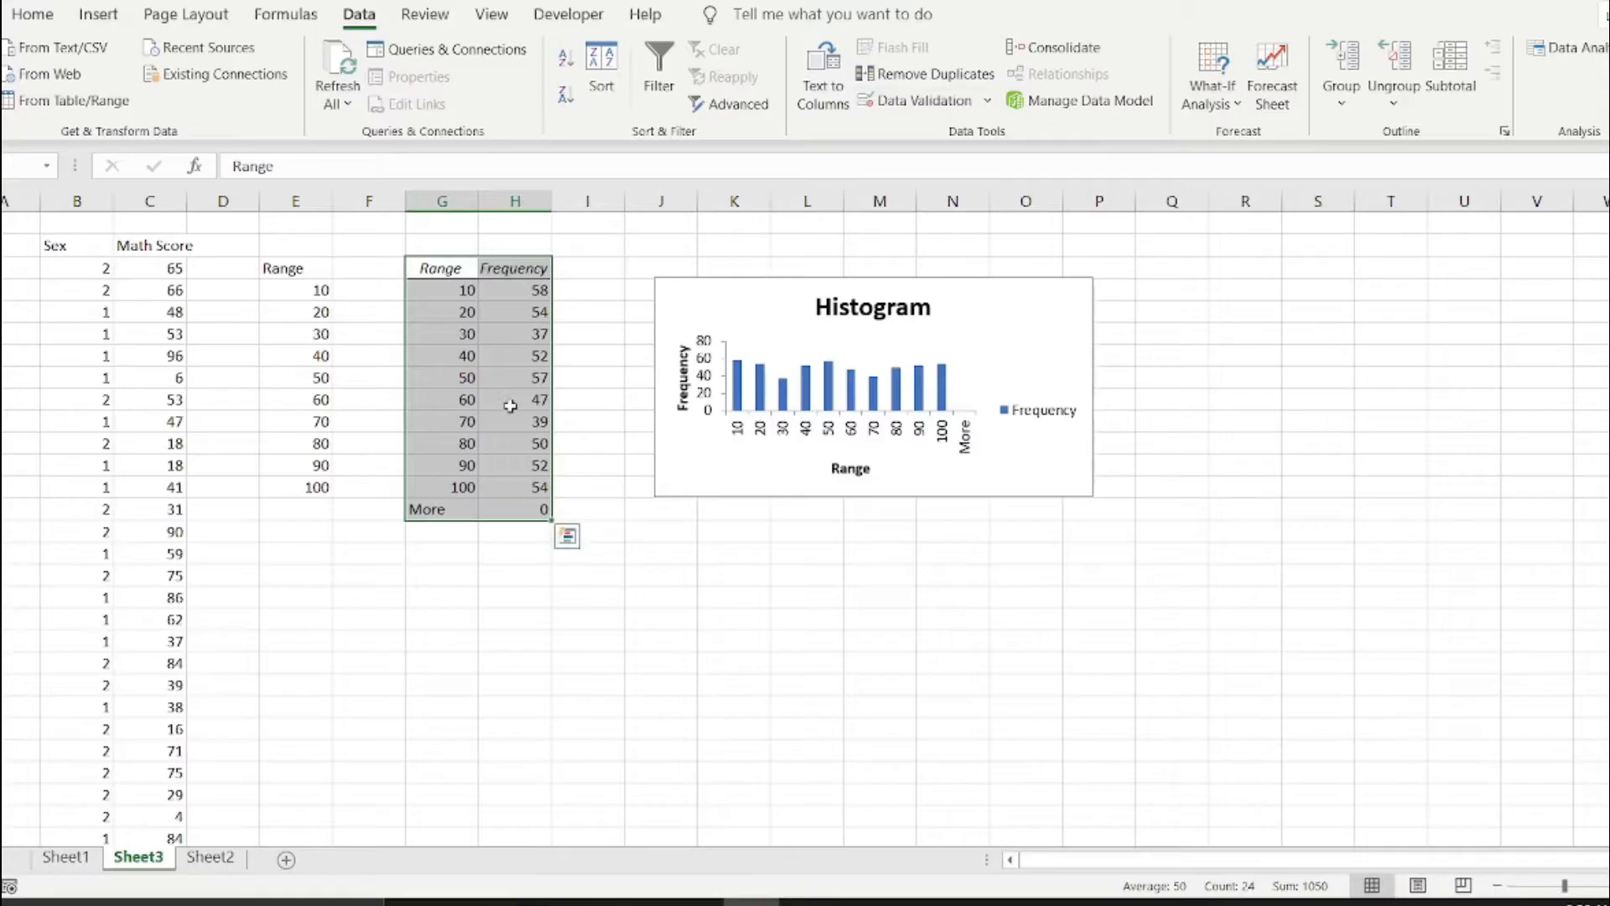
Move the histogram chart slightly upward so it sits beside the top of the frequency table.
left_click(461, 380)
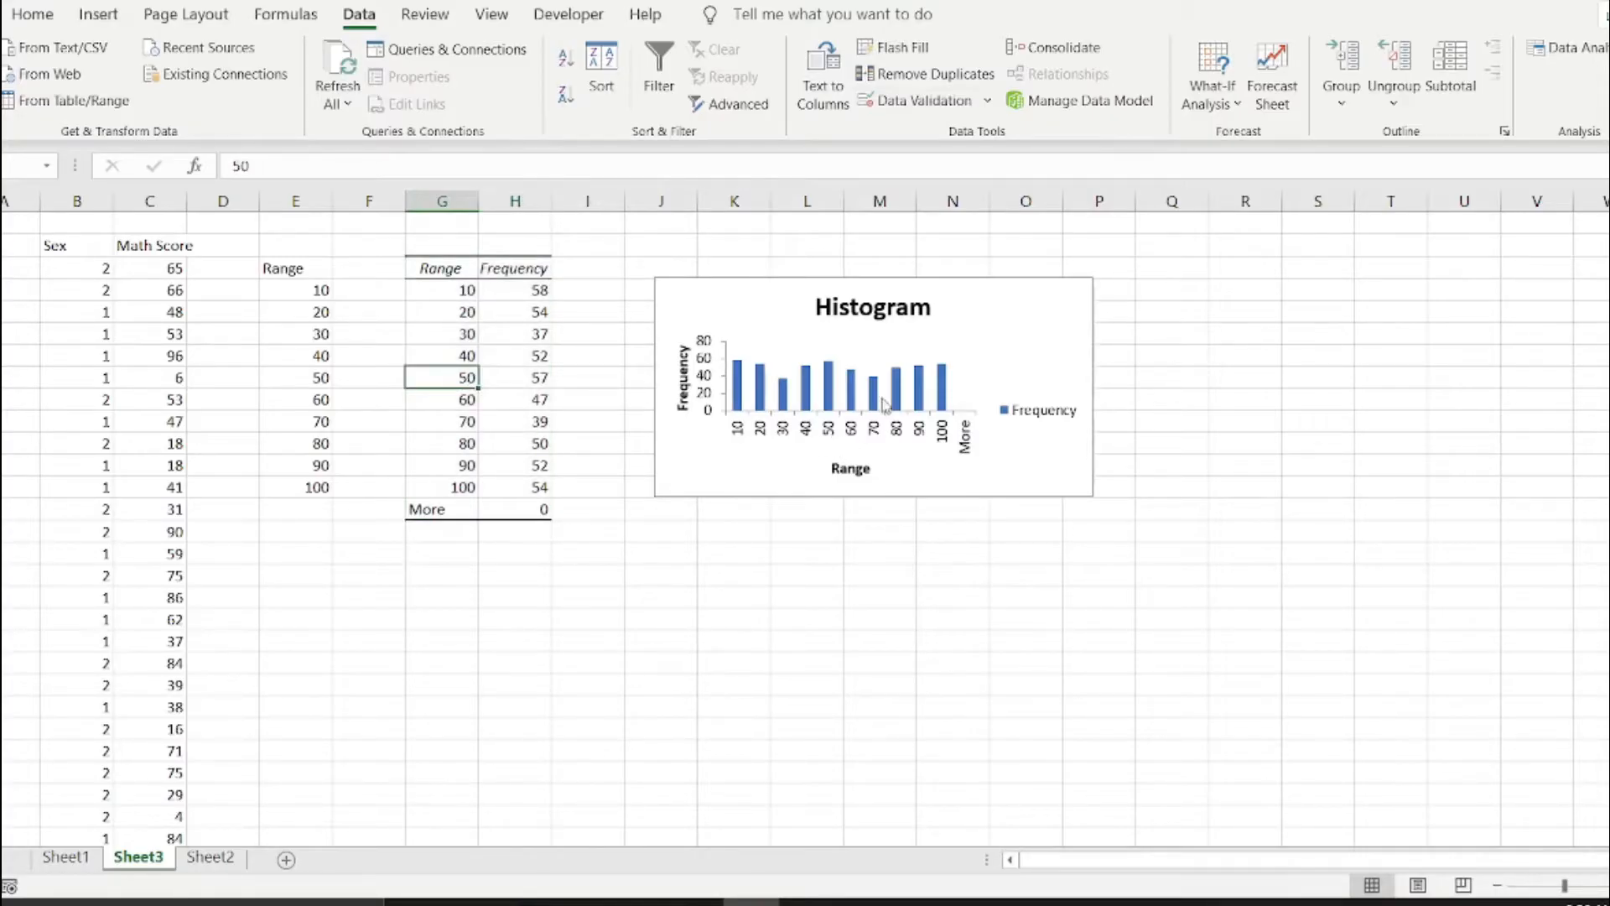
left_click(987, 323)
left_click_drag(986, 323, 989, 285)
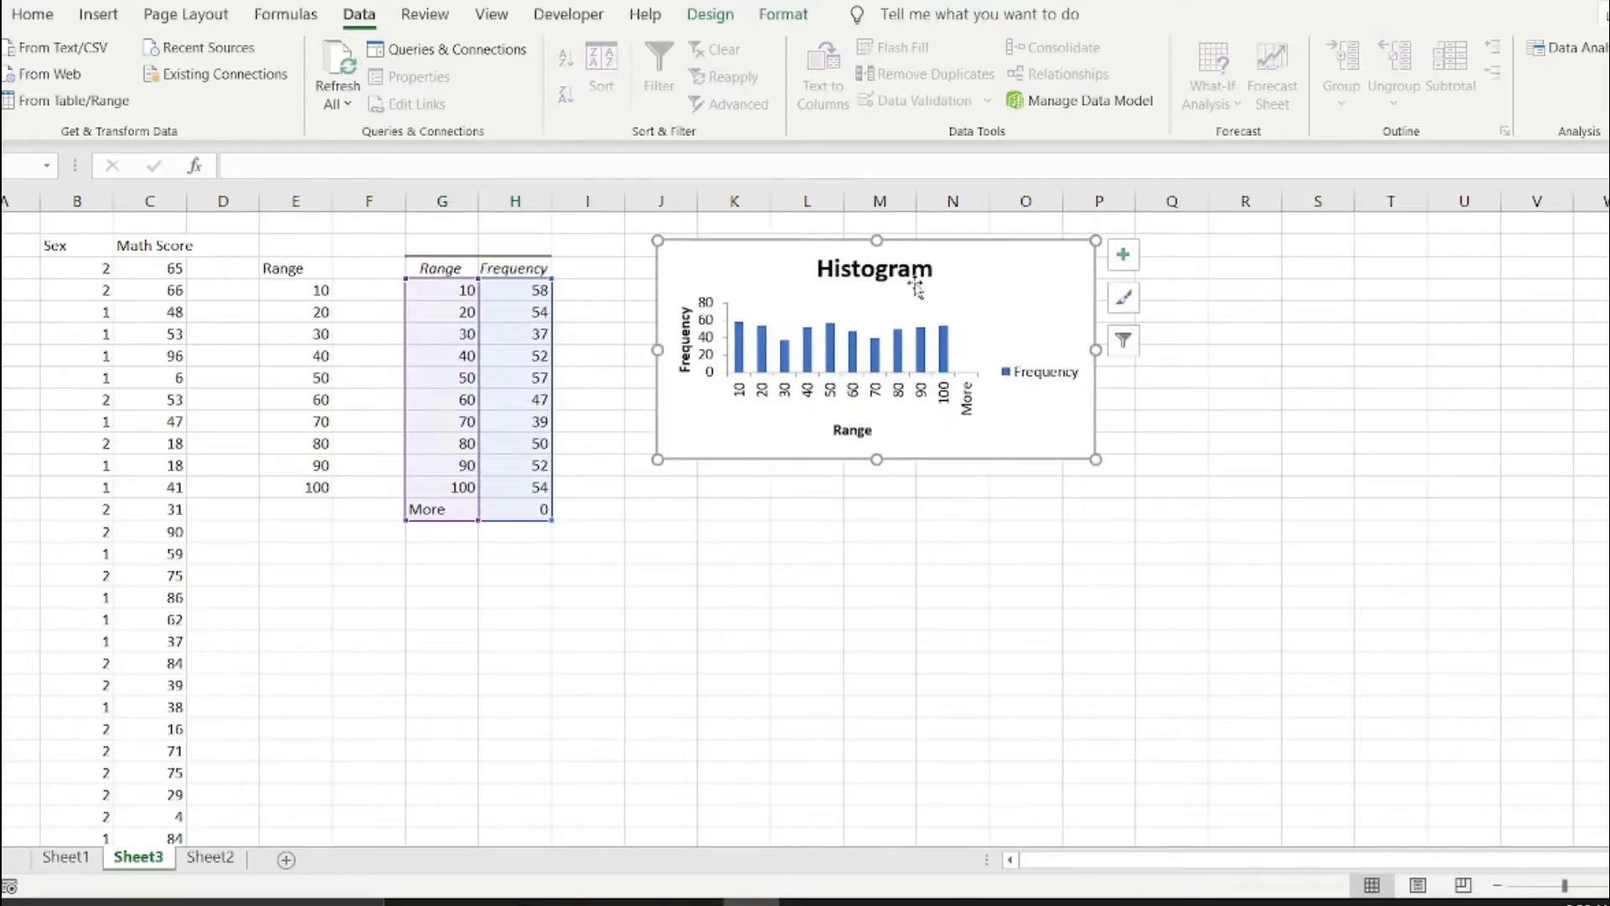
Replace the histogram's chart title with "Math Score".
left_click(869, 269)
left_click(870, 268)
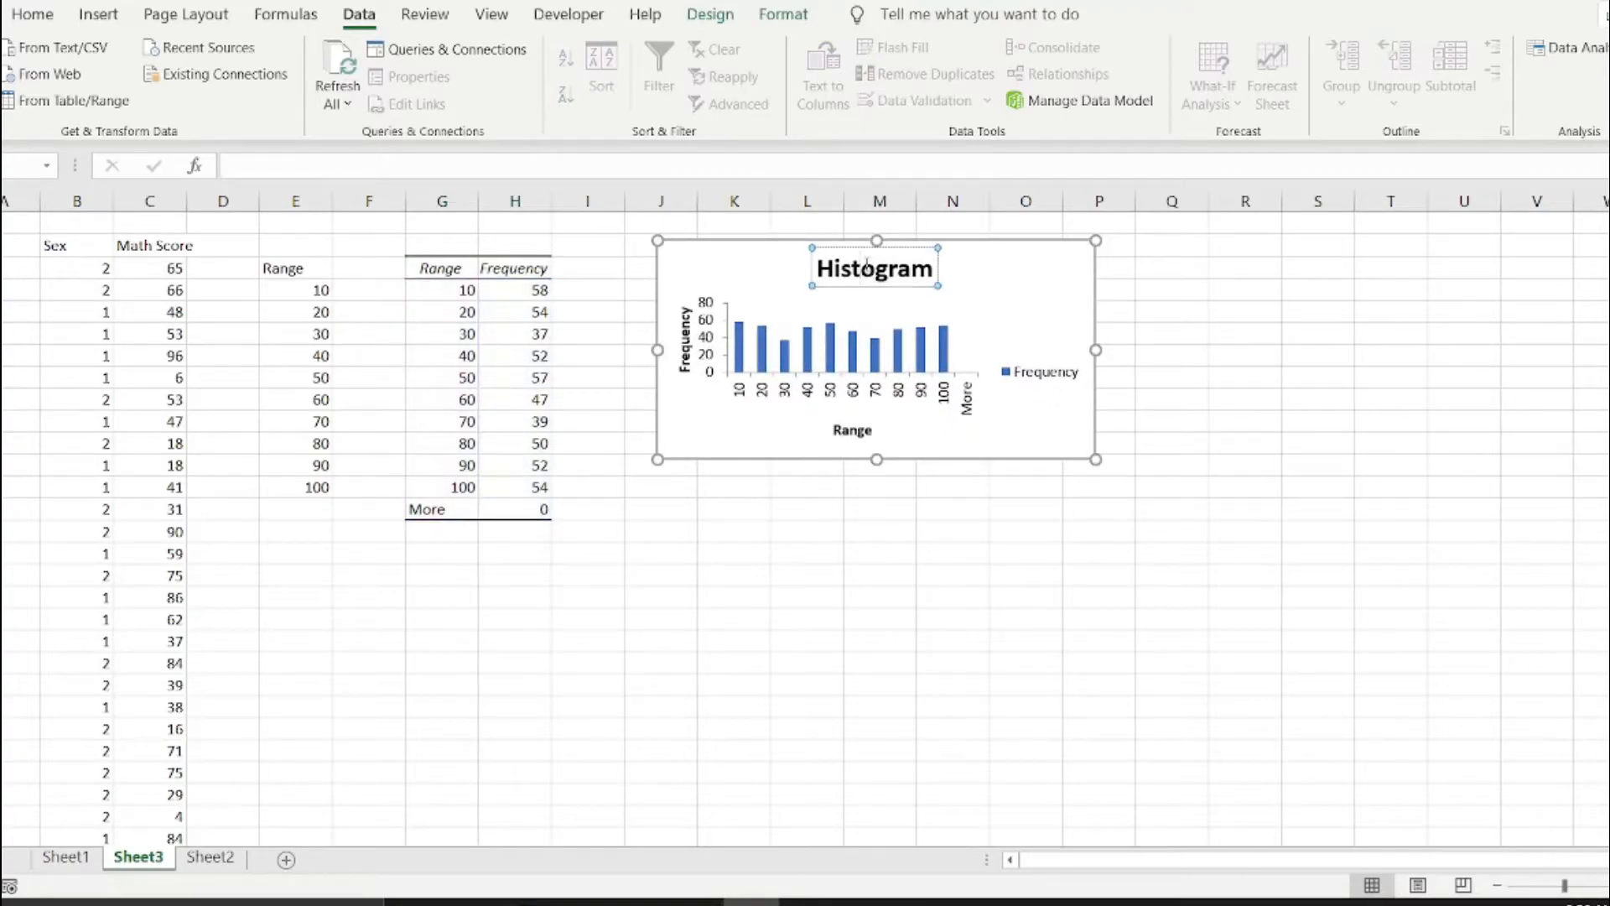
double_click(869, 269)
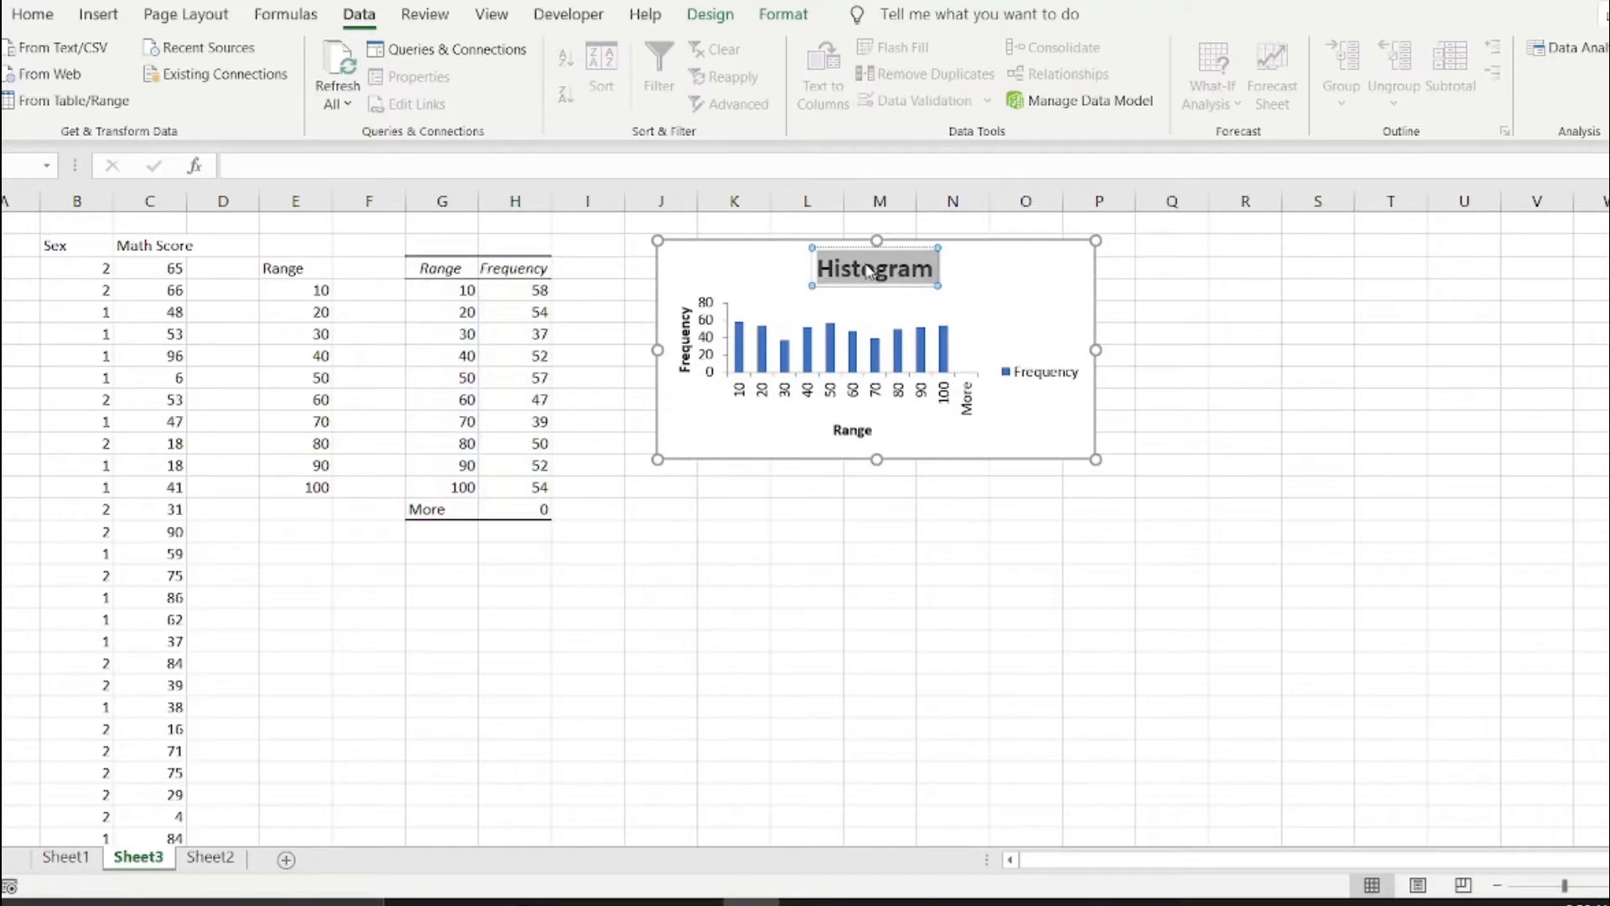
type("Math Scor")
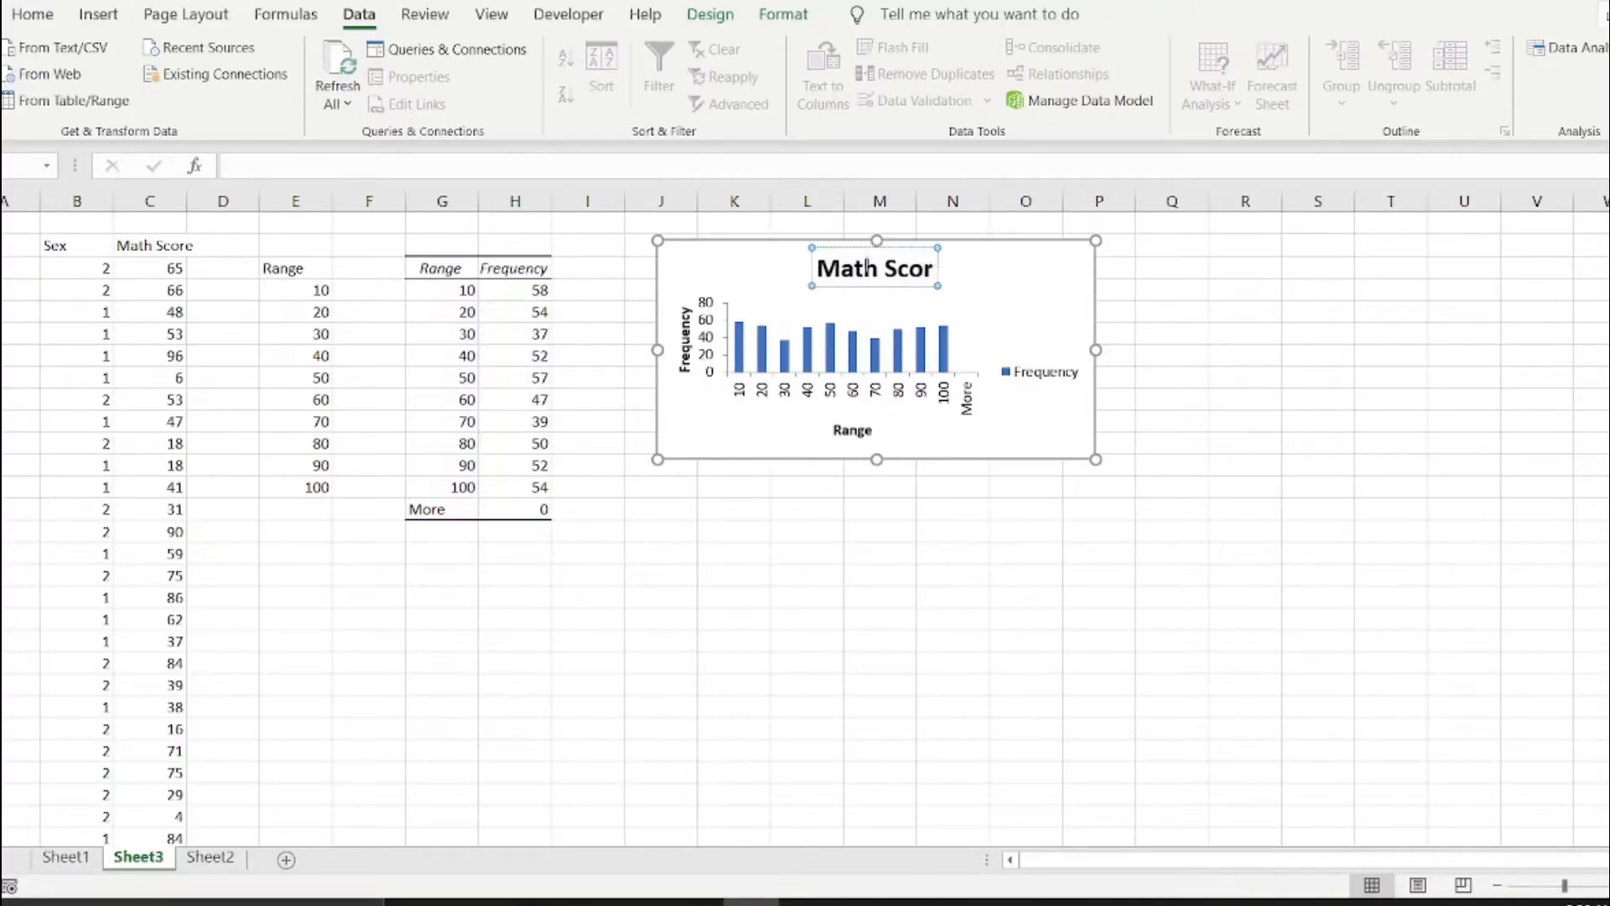
type("e")
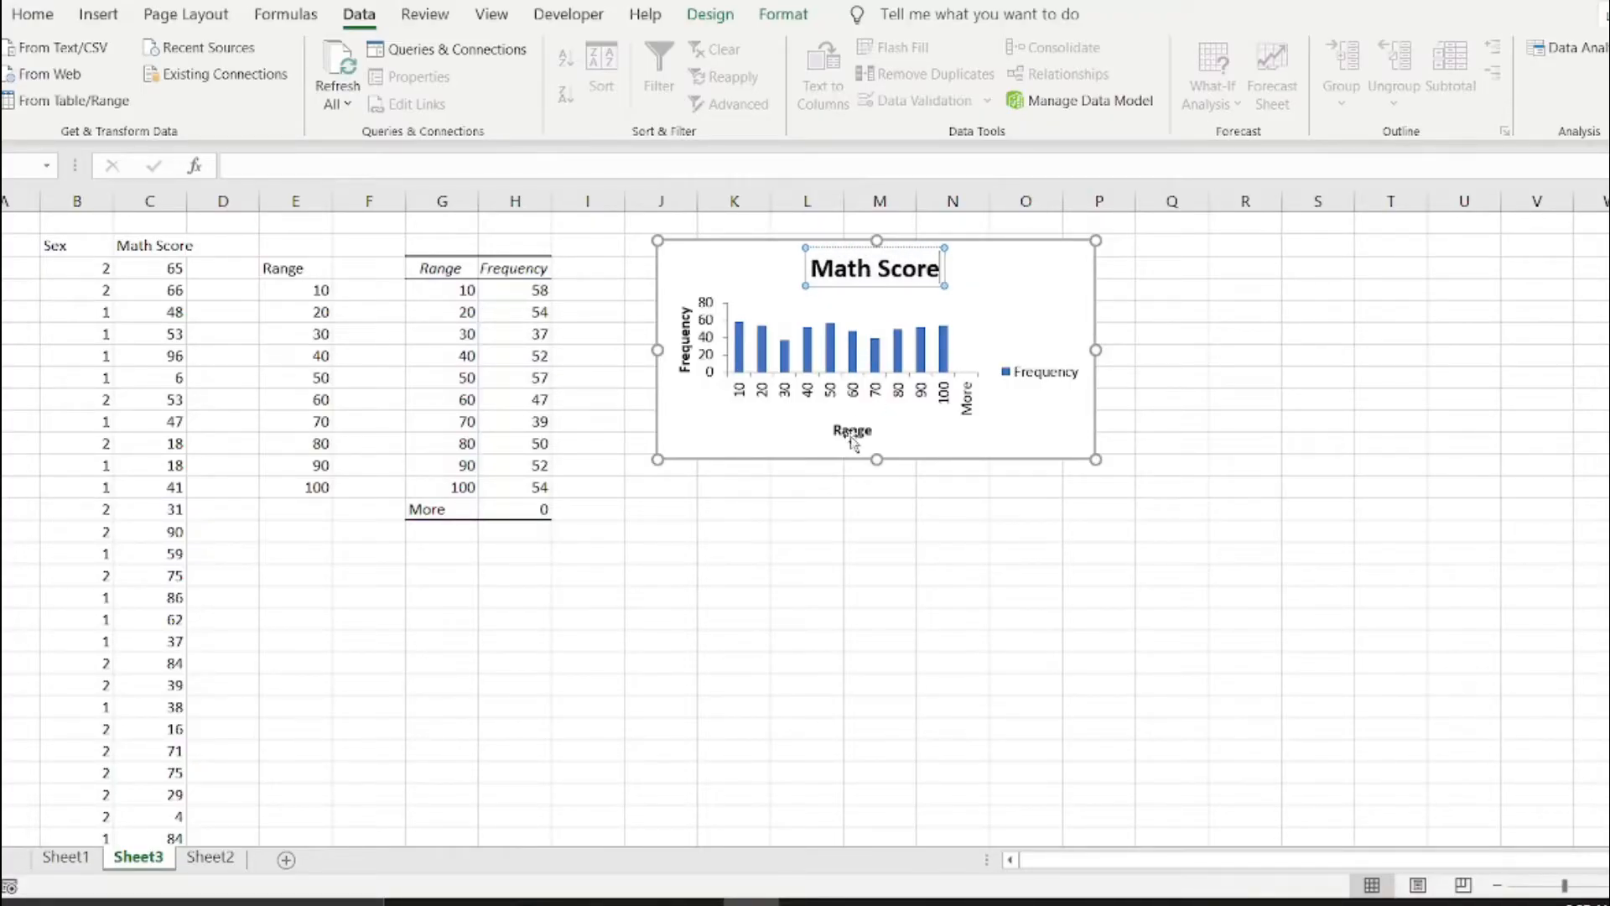
Shift the Math Score chart slightly up and apply the last gallery chart style, with glossy blue columns and the legend below the plot.
left_click_drag(1017, 313, 1015, 304)
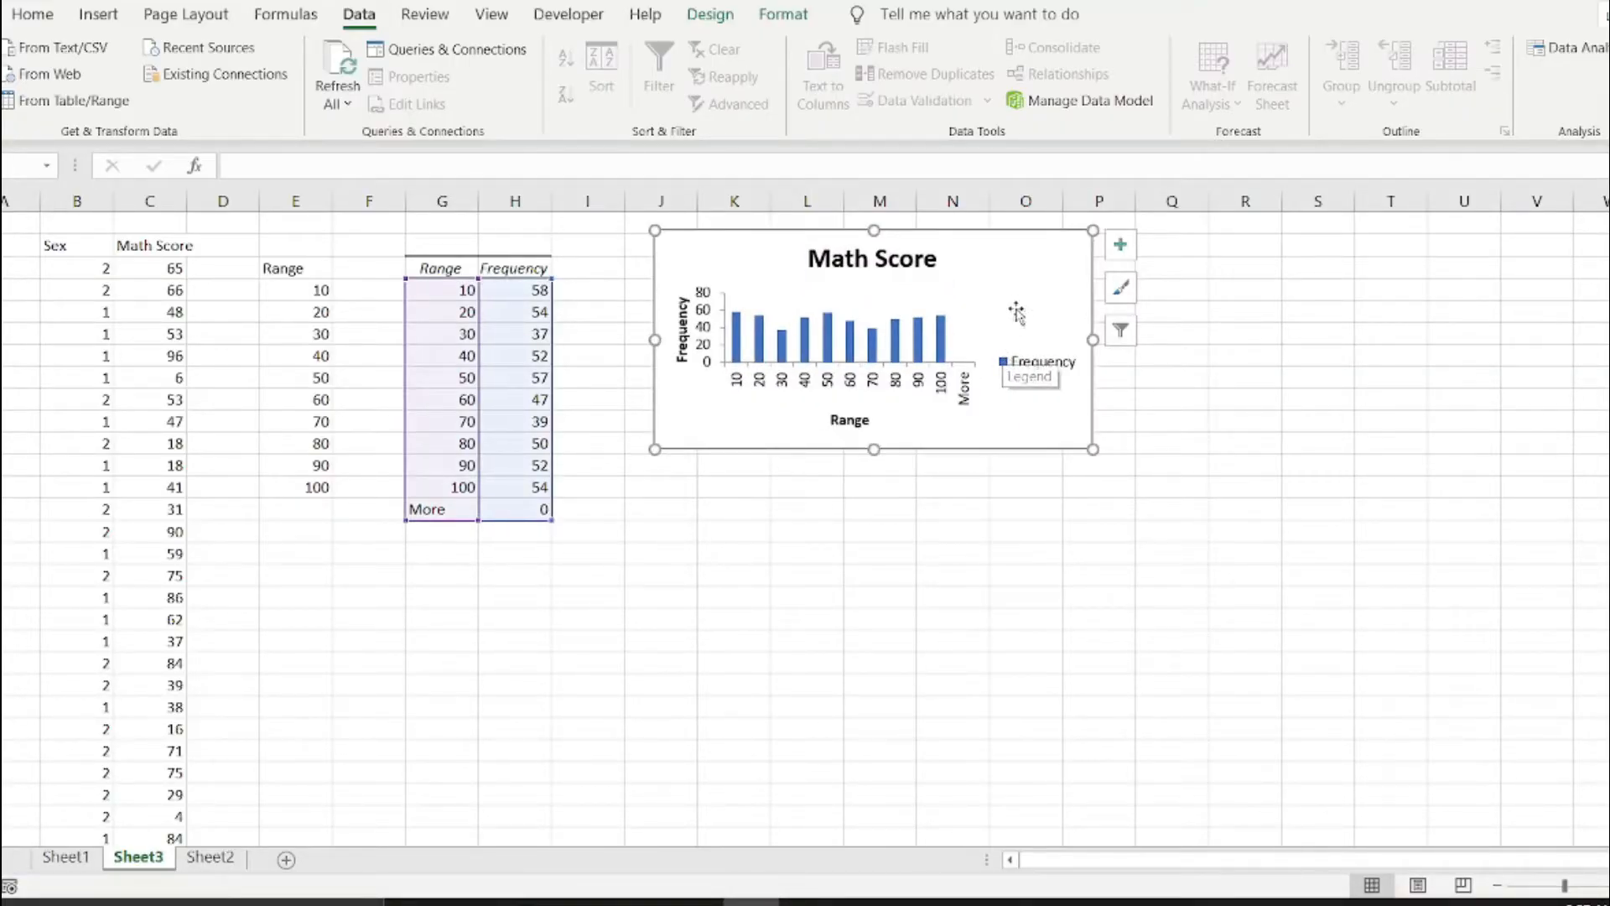
left_click(1121, 287)
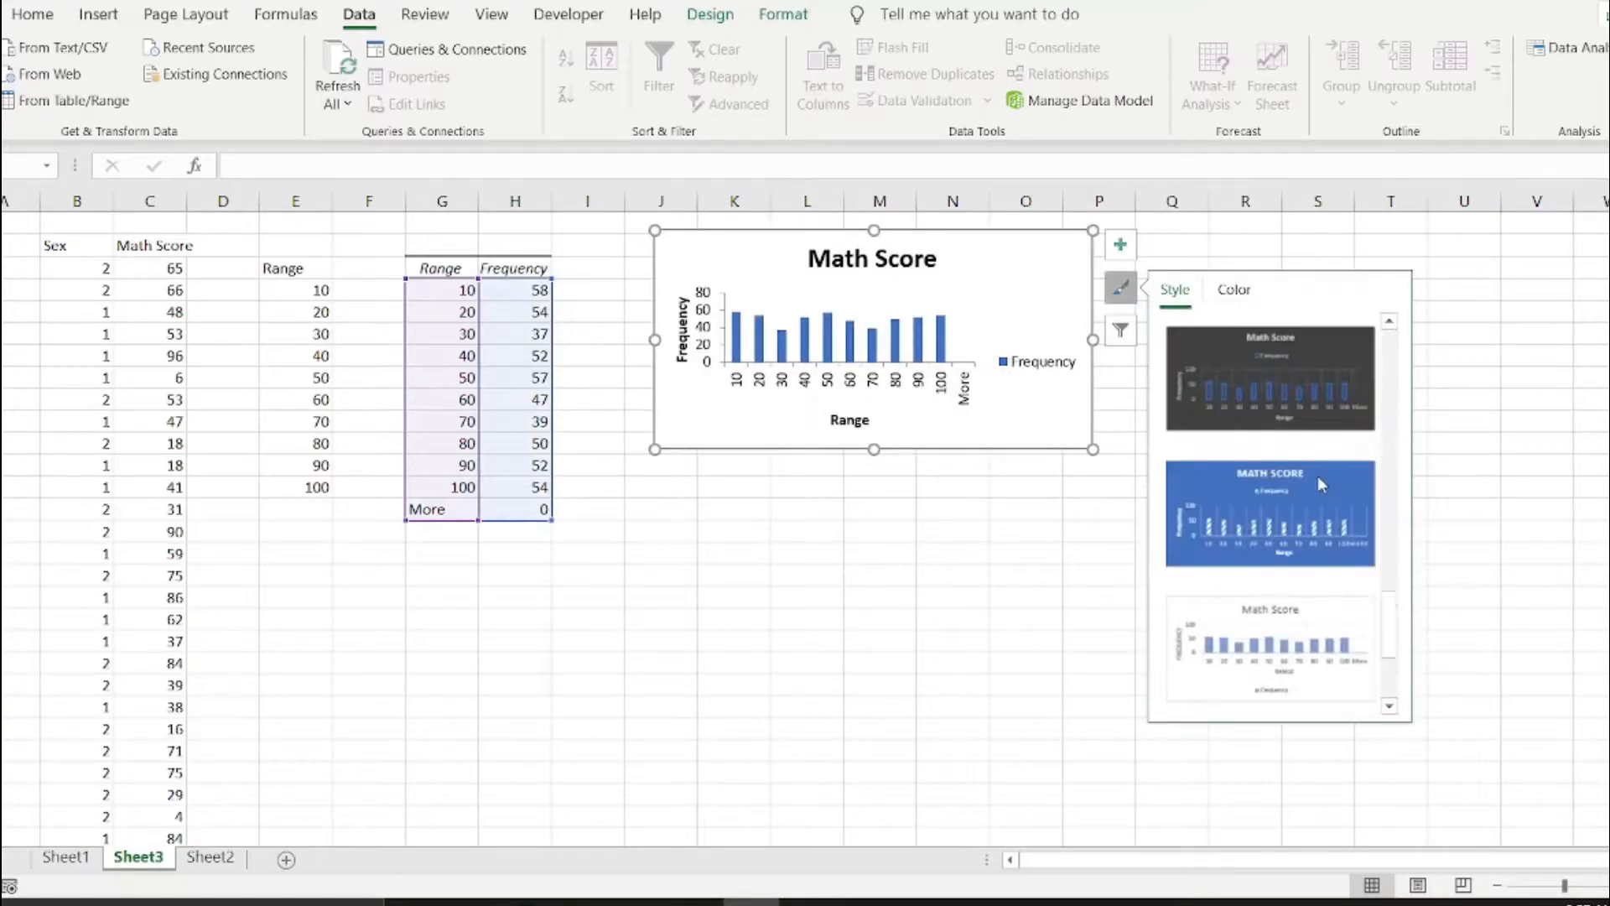
scroll(1315, 482, "down", 1)
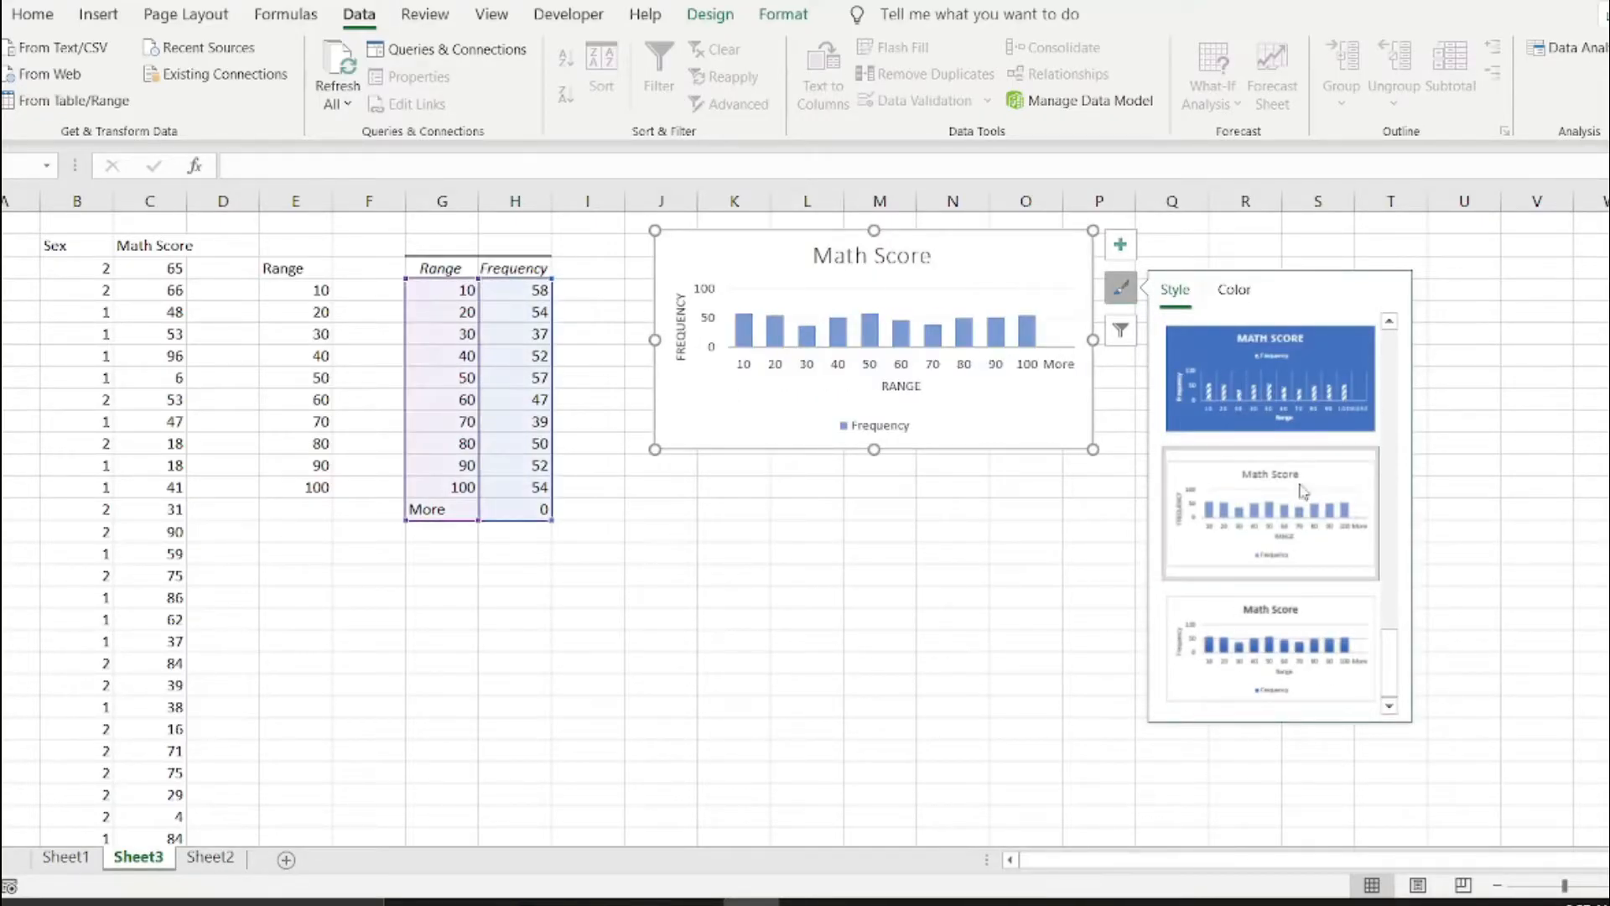
left_click(1284, 648)
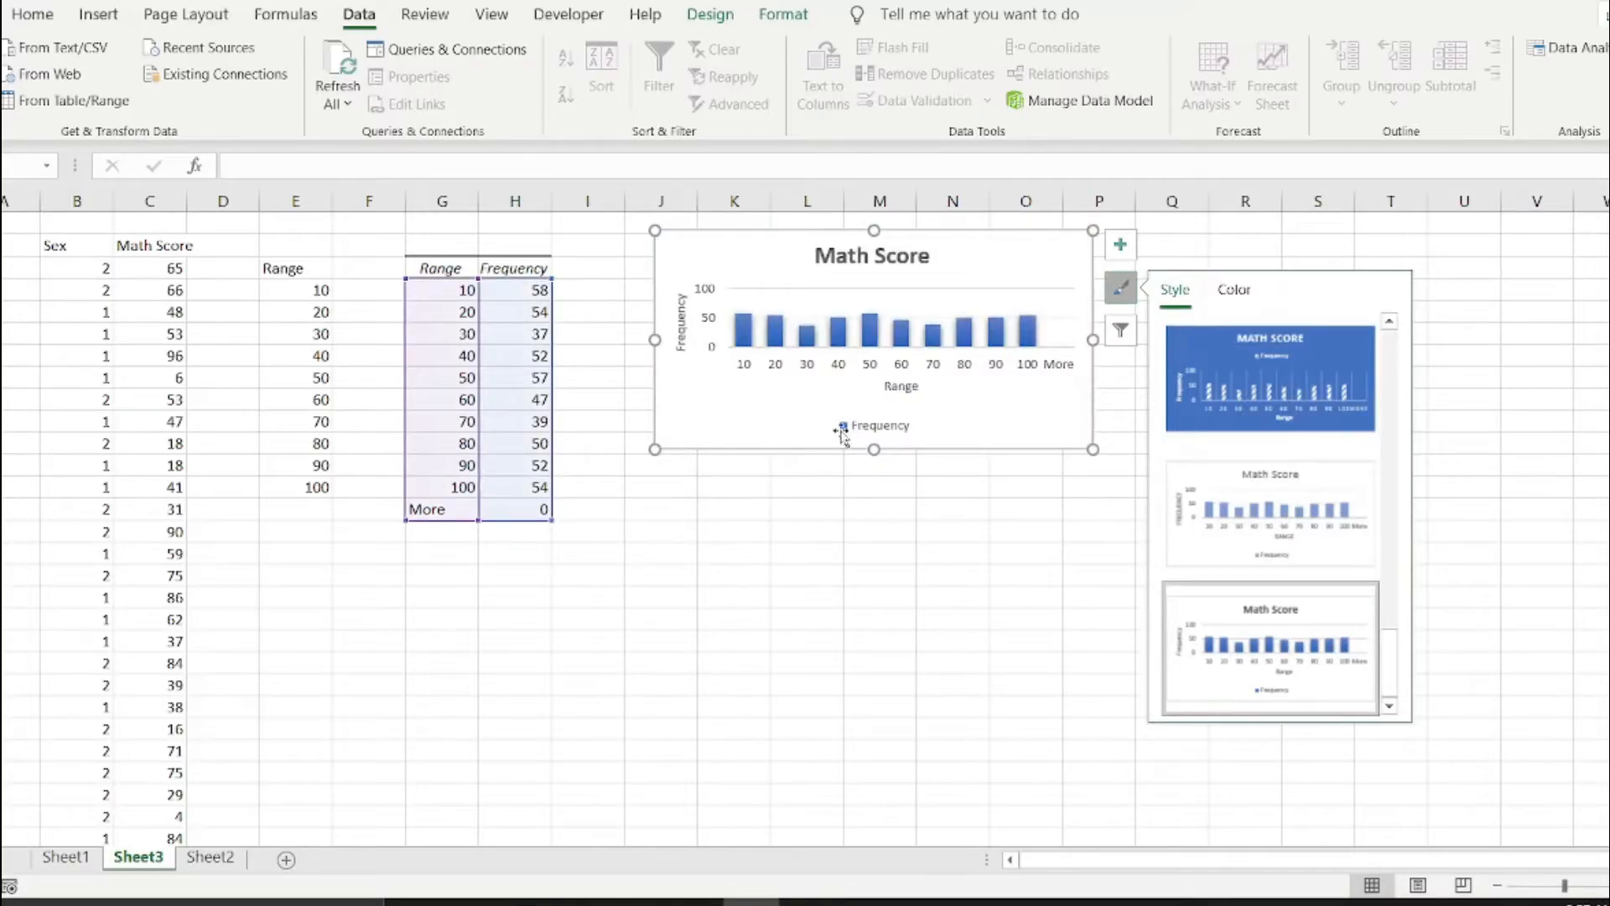
Clear the "More" row of the frequency table and delete its cells G14:H14, so the category leaves the chart.
left_click(446, 511)
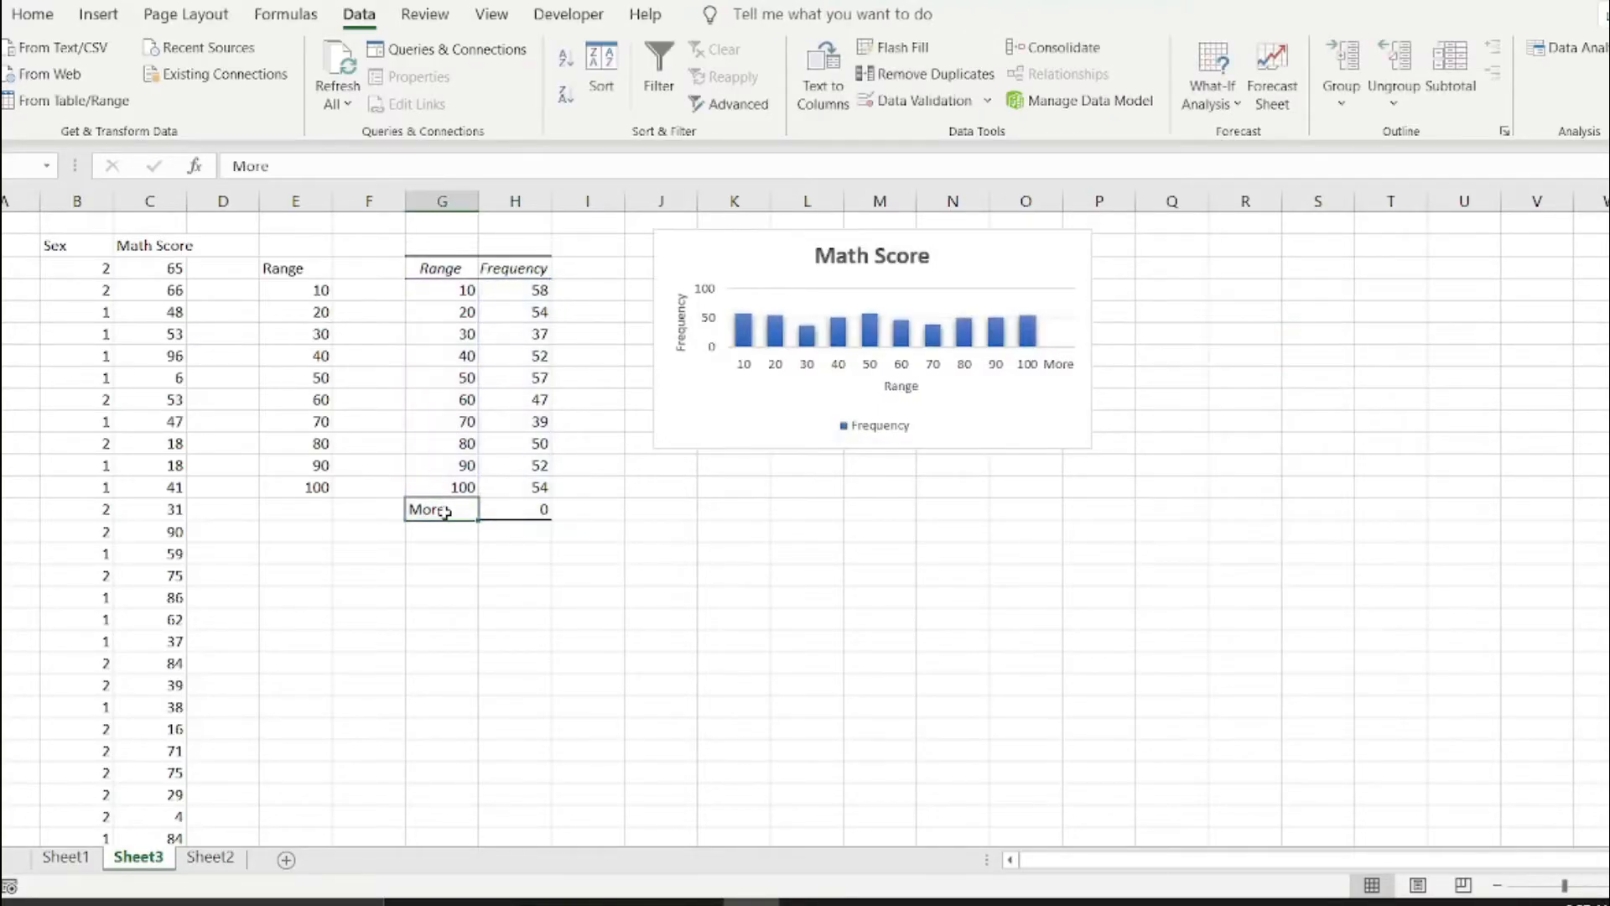
left_click_drag(446, 512, 506, 513)
key("Delete")
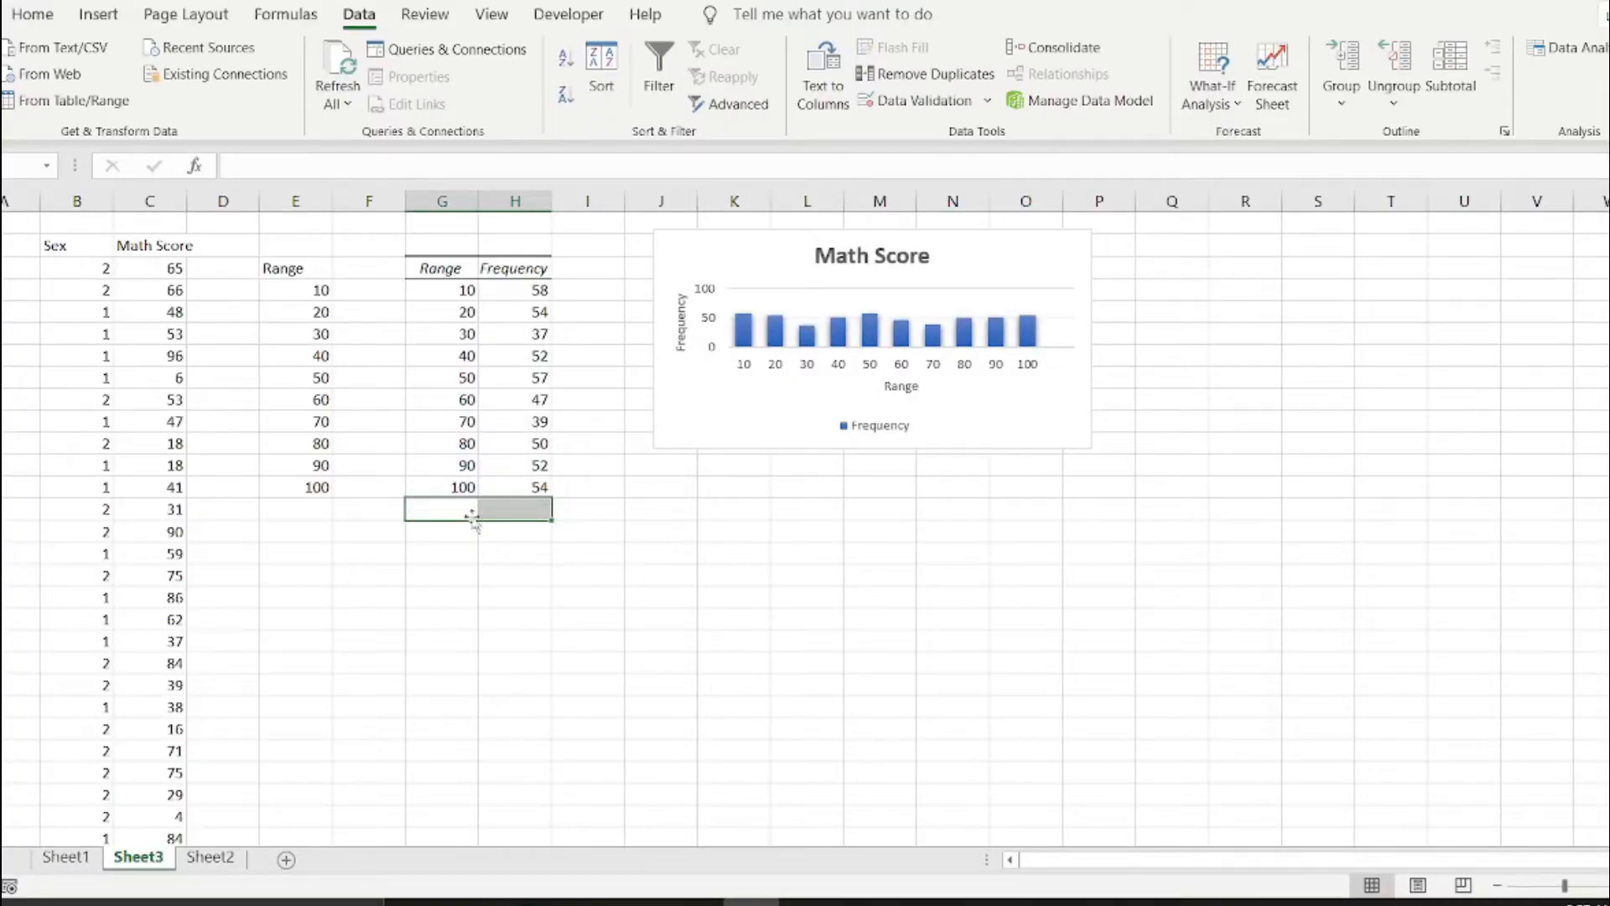
left_click(99, 14)
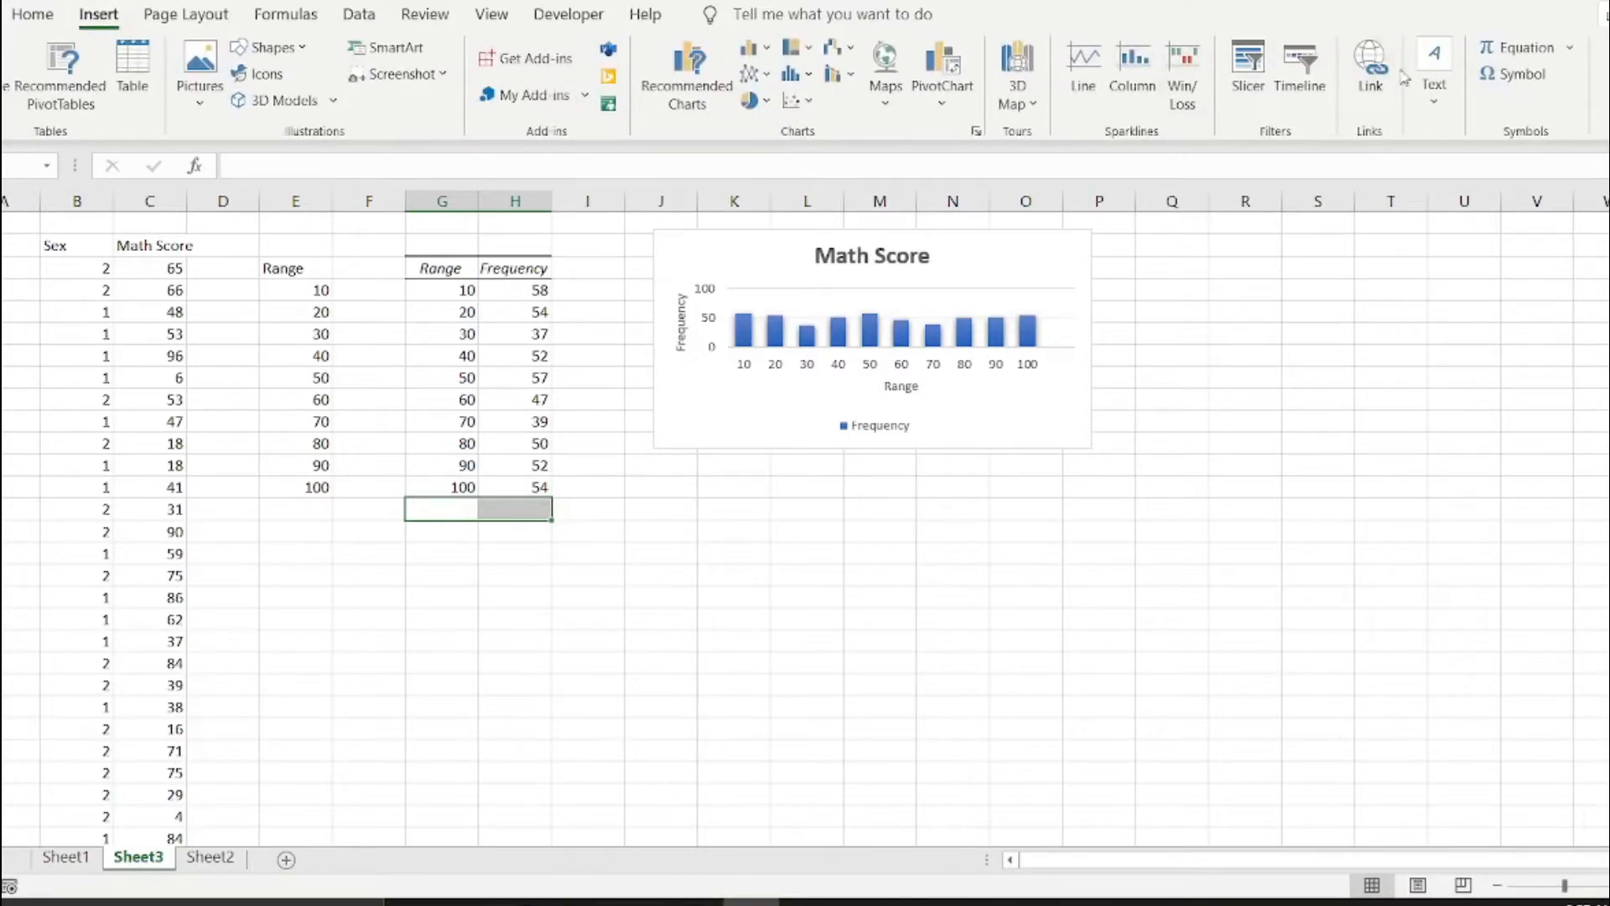
left_click(33, 24)
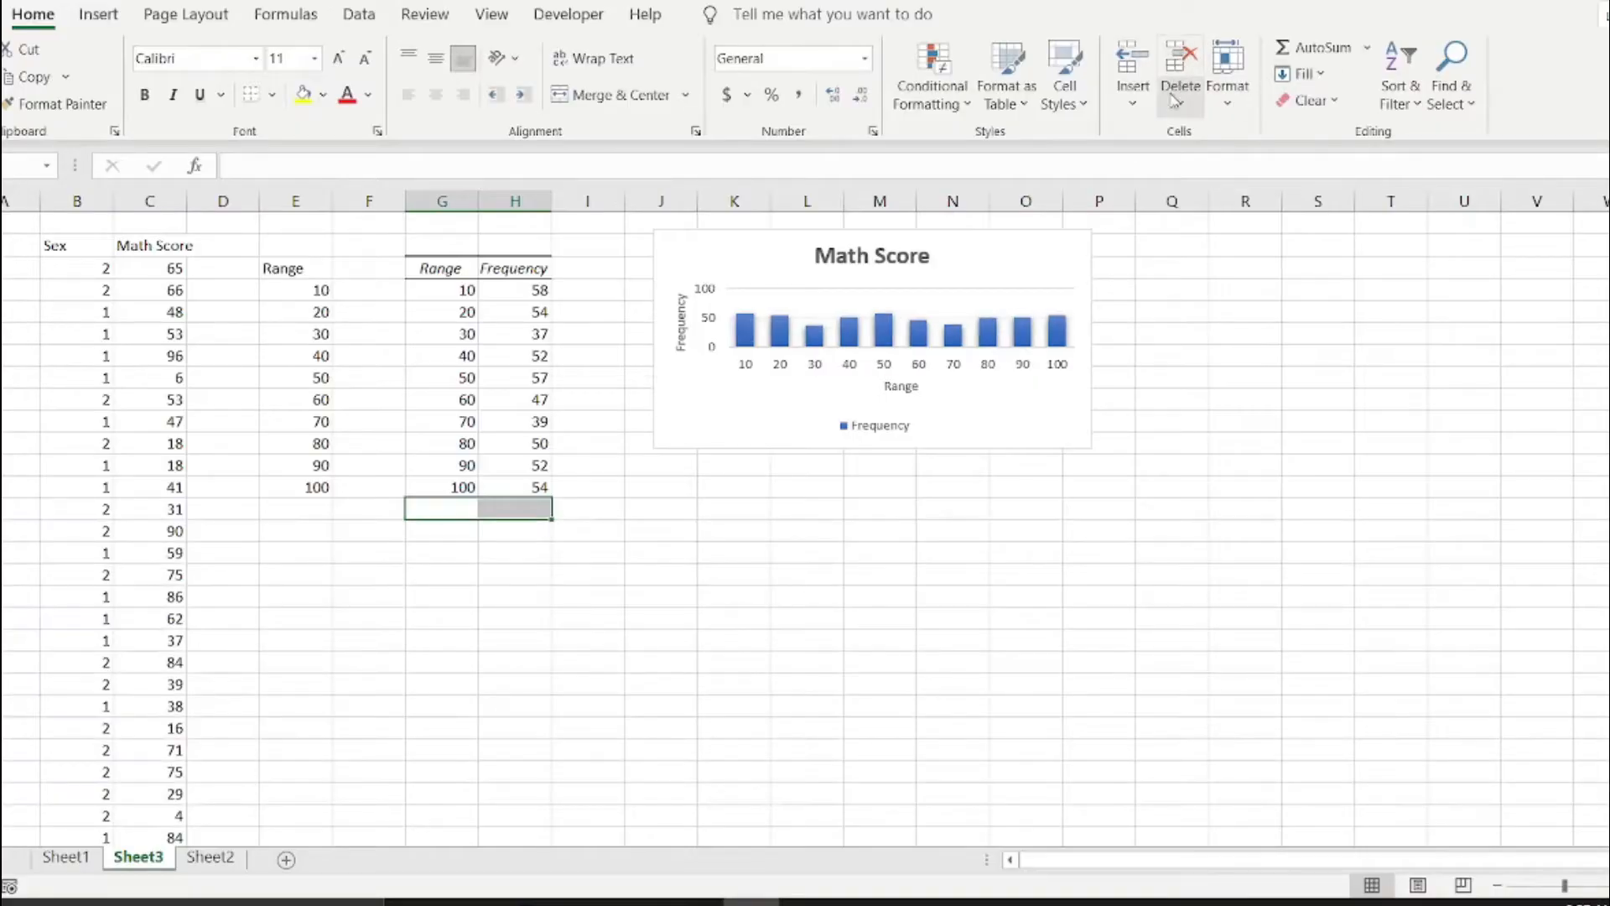
left_click(514, 545)
Add a bottom border to G13:H13, the last row of the frequency table.
left_click(460, 491)
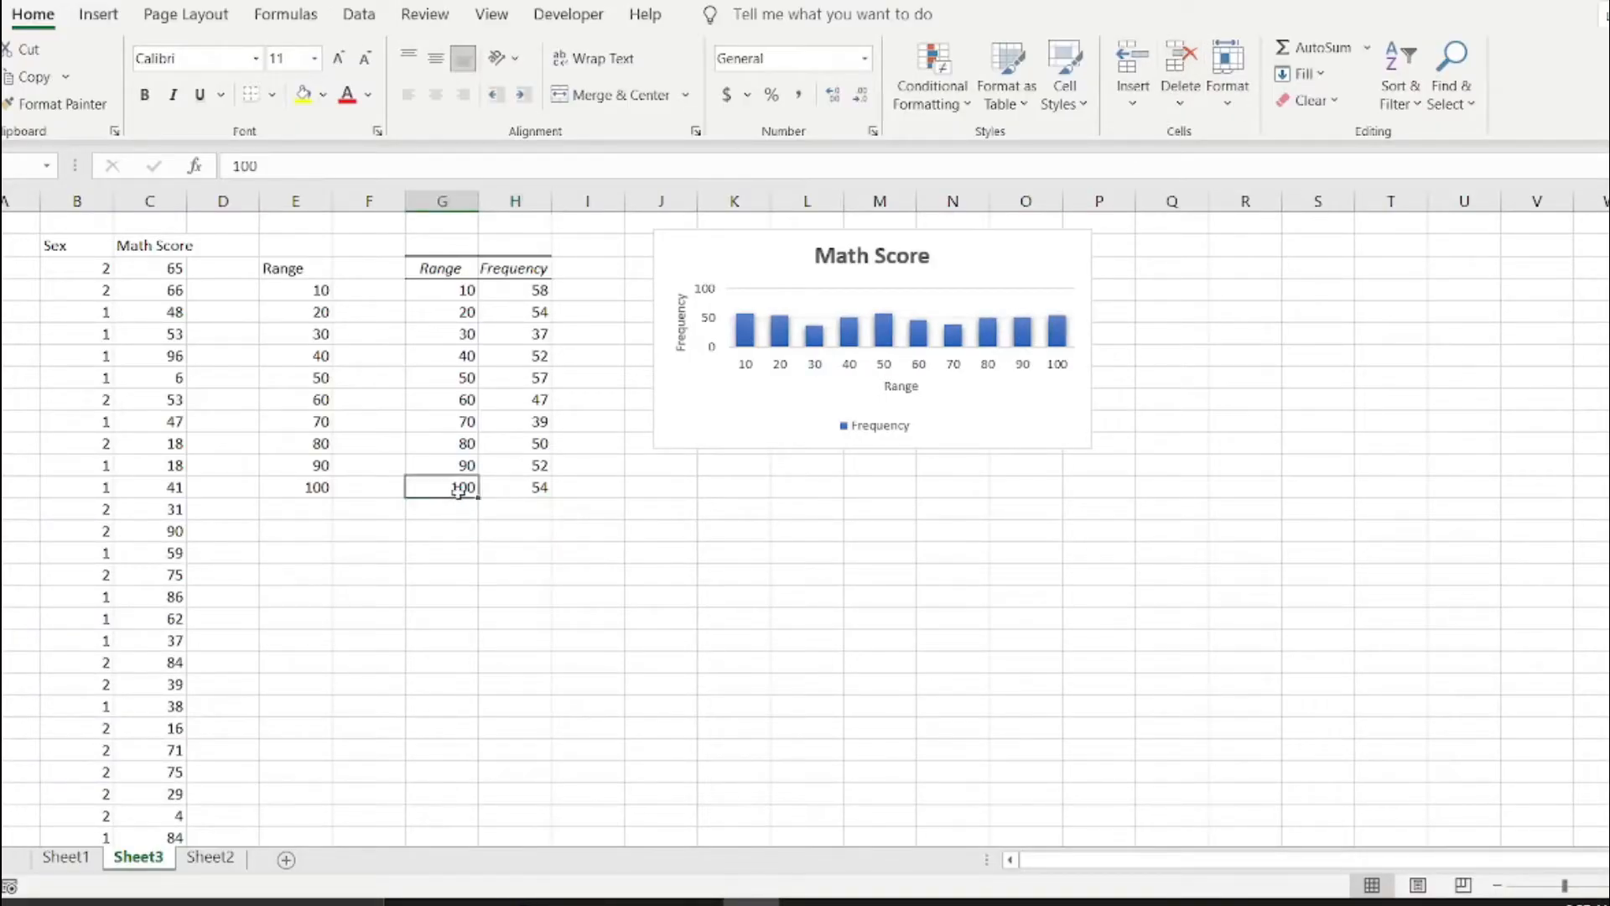
left_click_drag(459, 491, 537, 489)
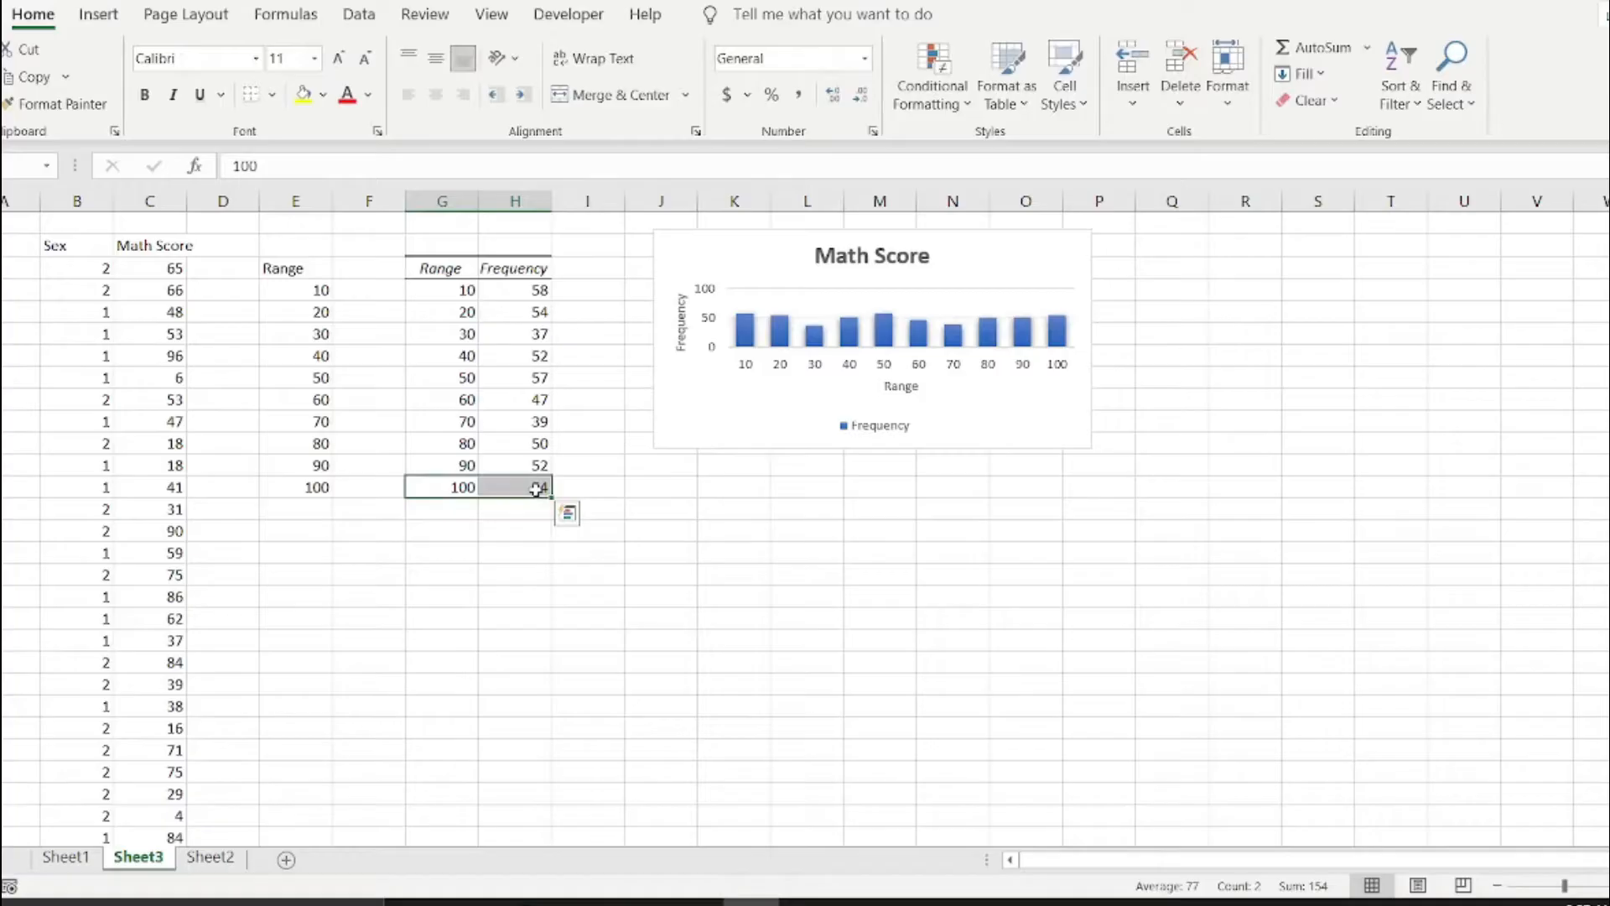
left_click(254, 96)
left_click(446, 514)
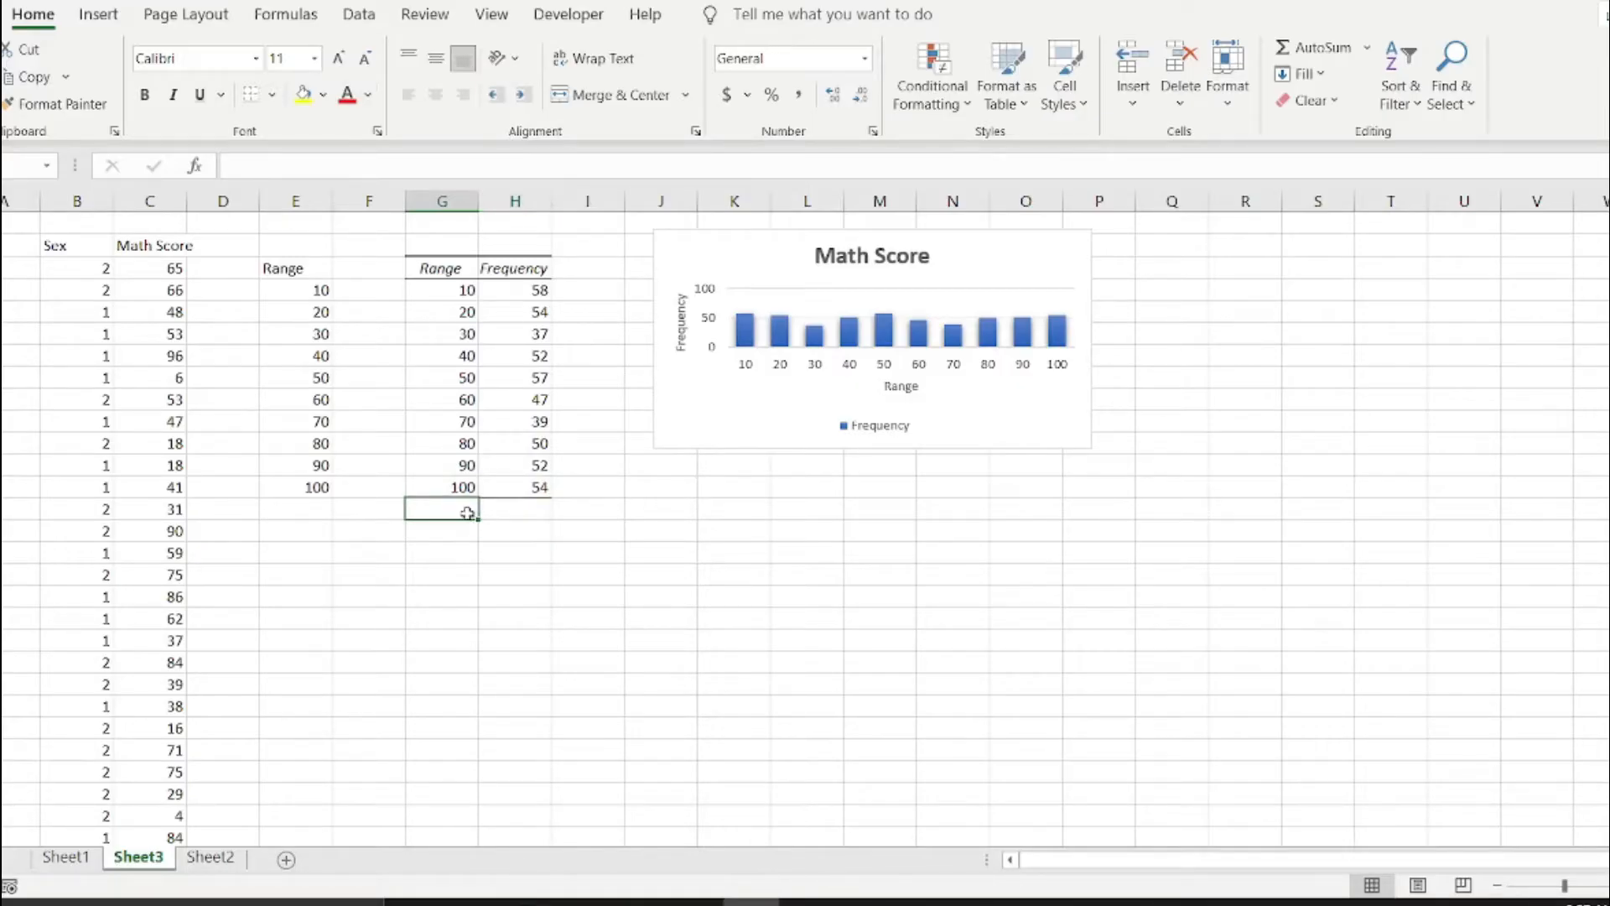
Copy the Frequency header into I3 to carry over its formatting and replace its text with "%".
left_click(520, 268)
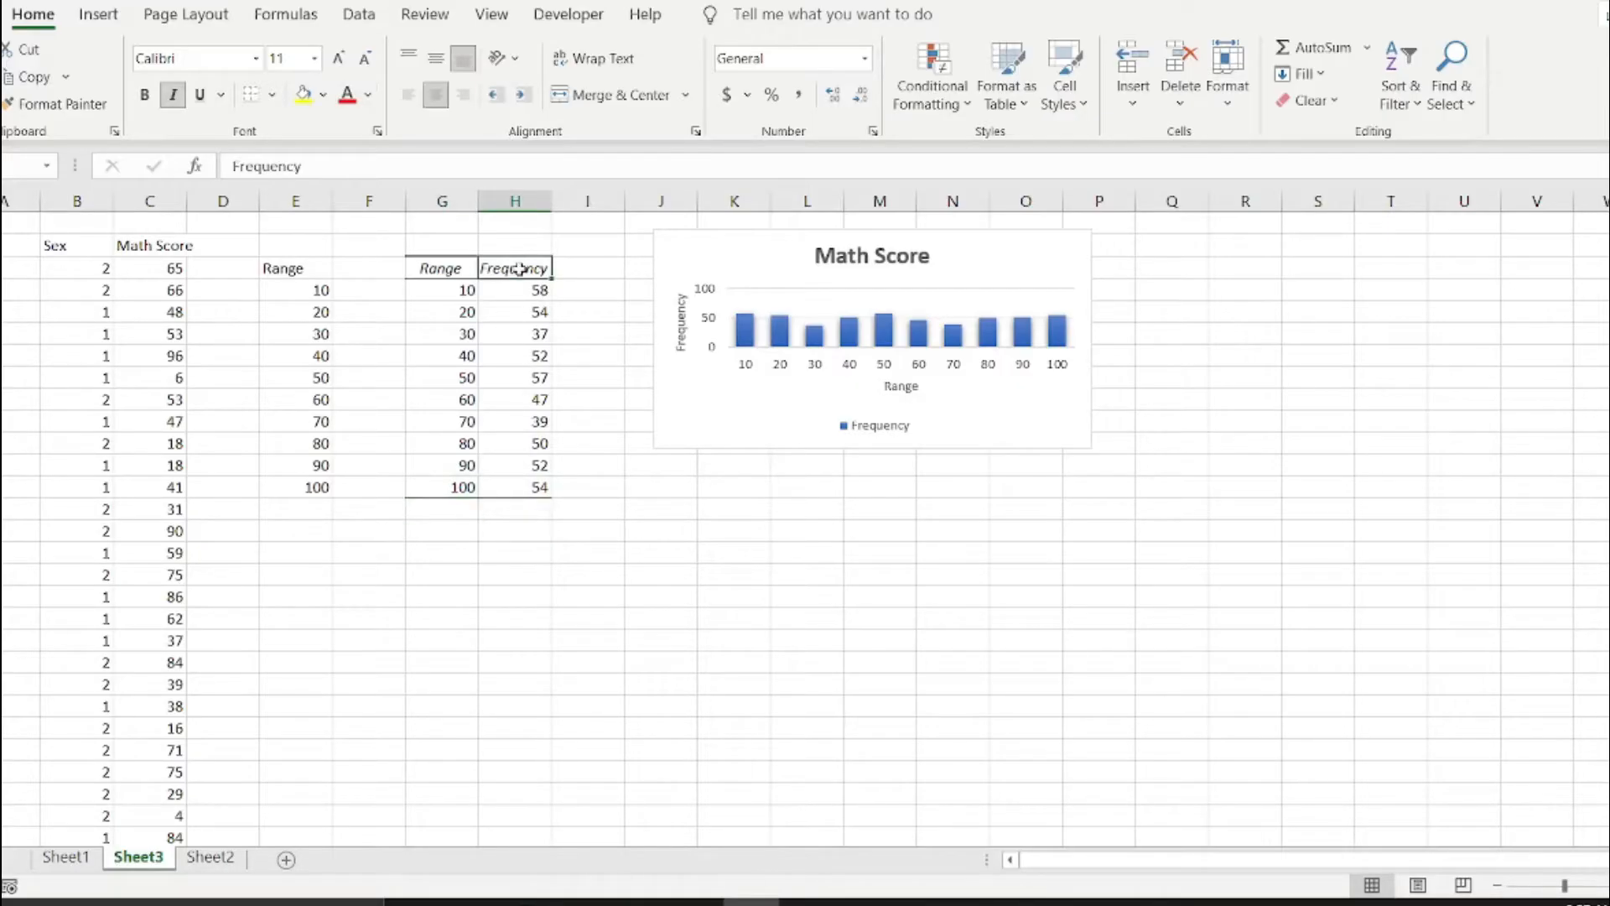
key("ctrl+c")
left_click(579, 267)
key("ctrl+v")
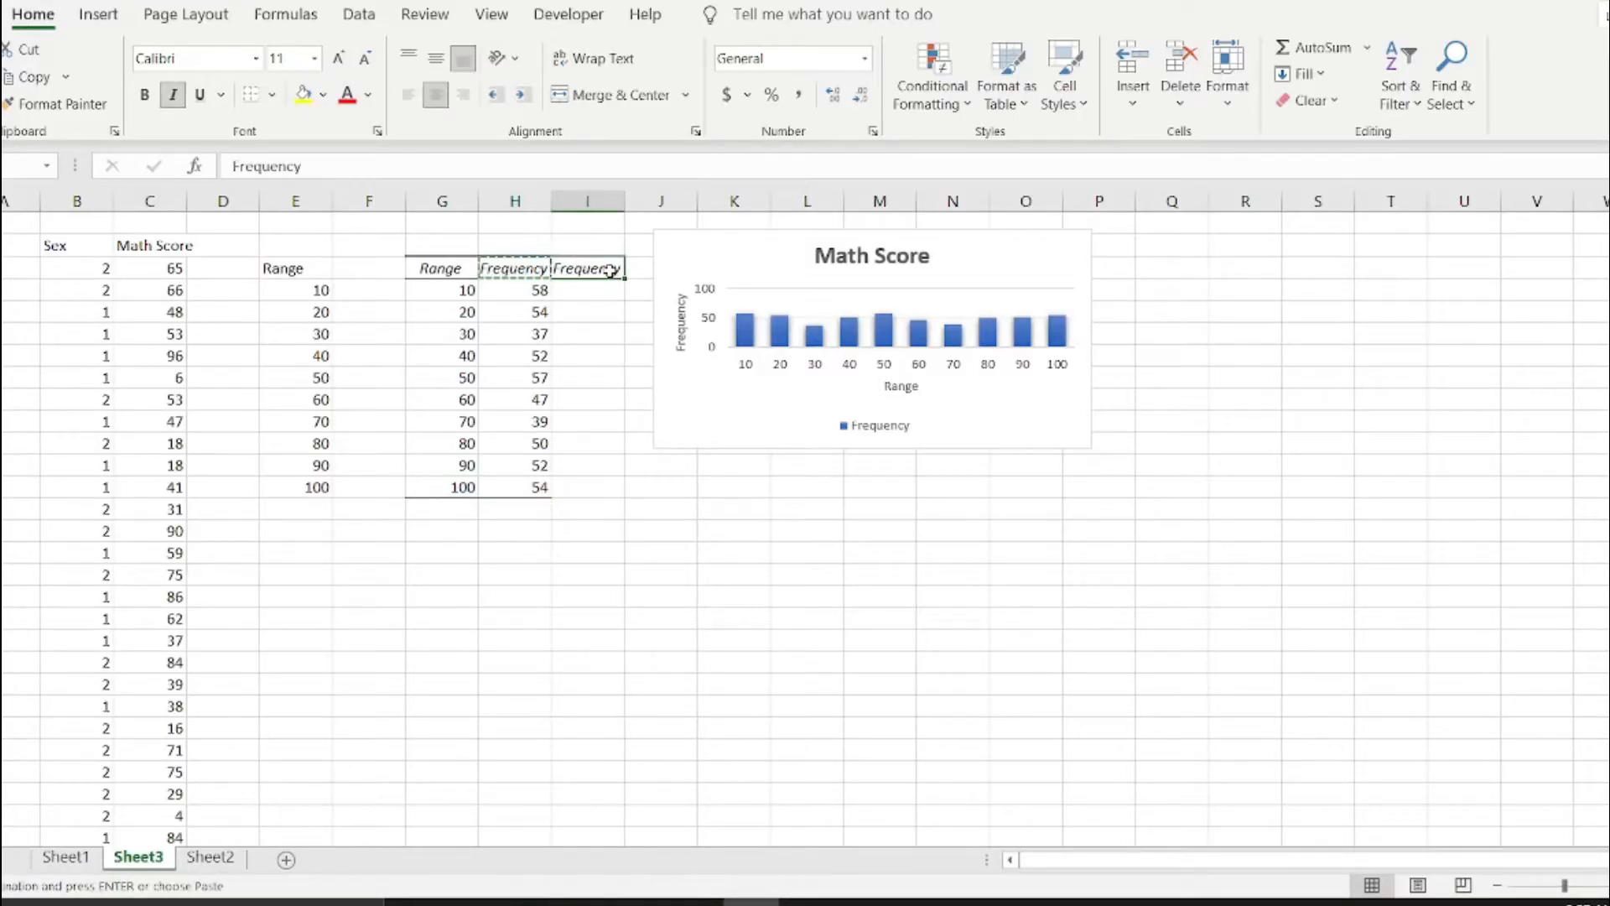
type("%")
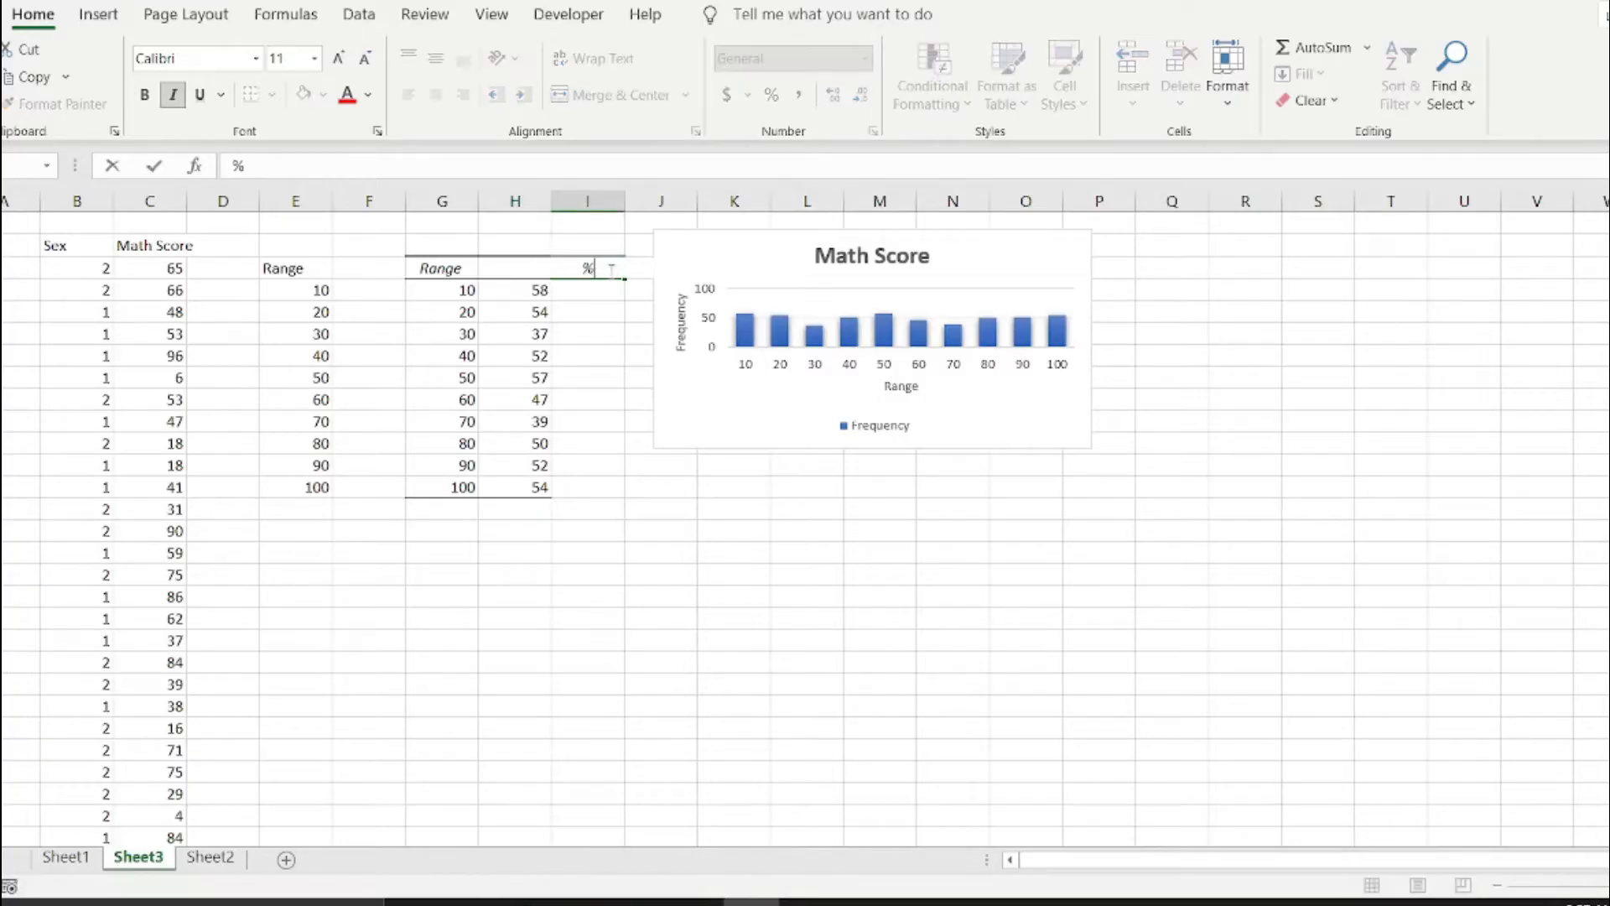
key("Return")
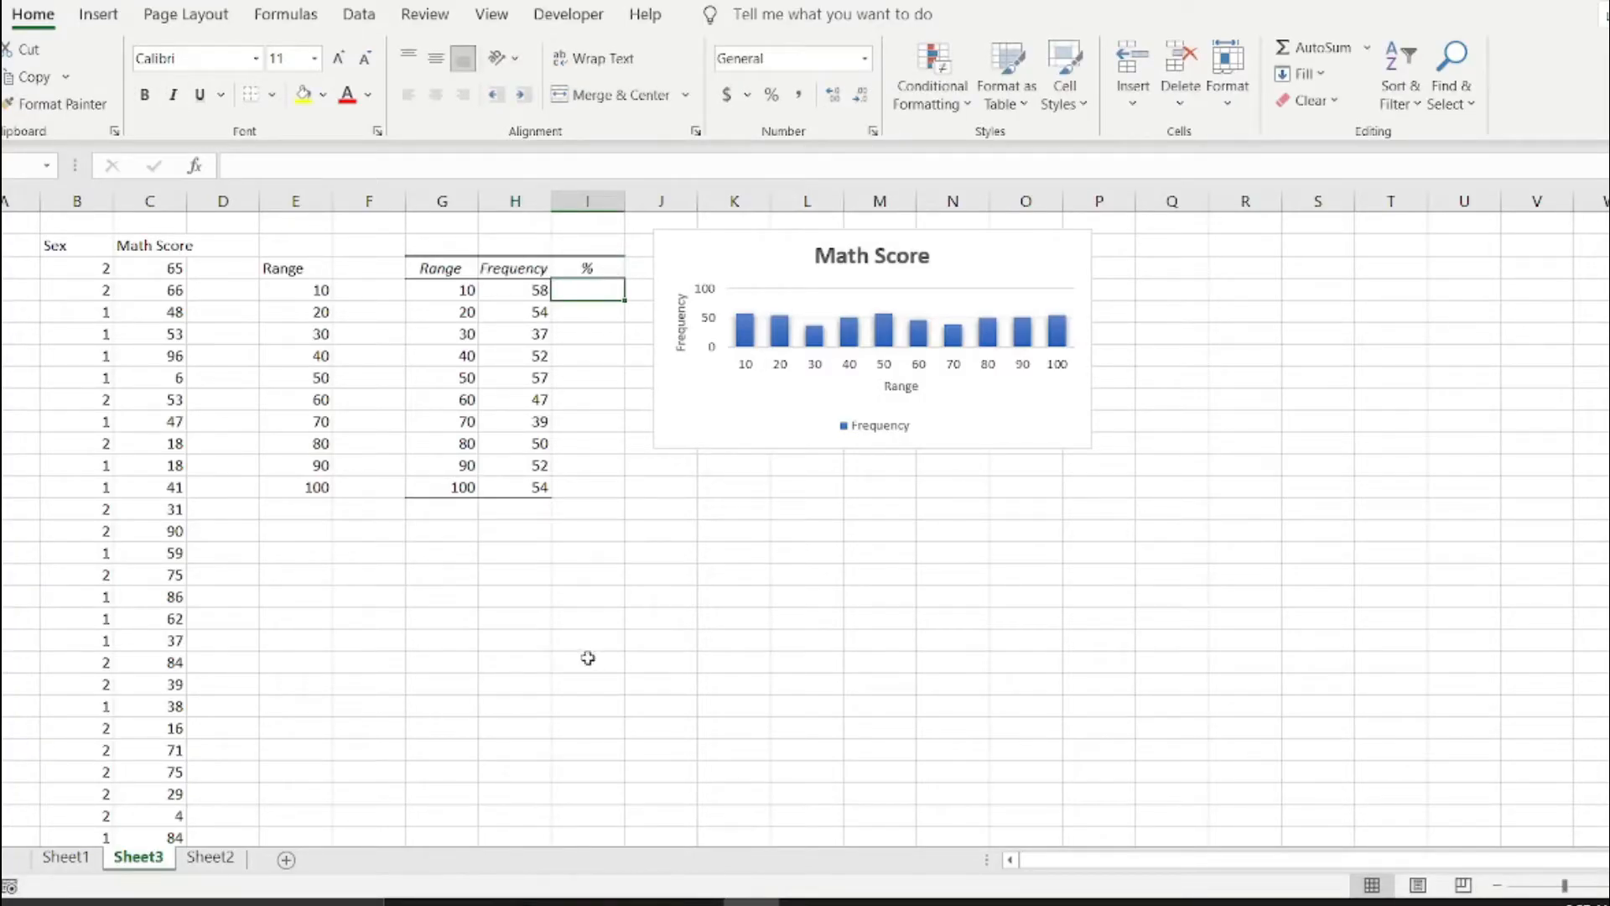
Label G14 "Total" and sum the frequencies in H14 with =SUM(H4:H13).
left_click(520, 513)
left_click(457, 513)
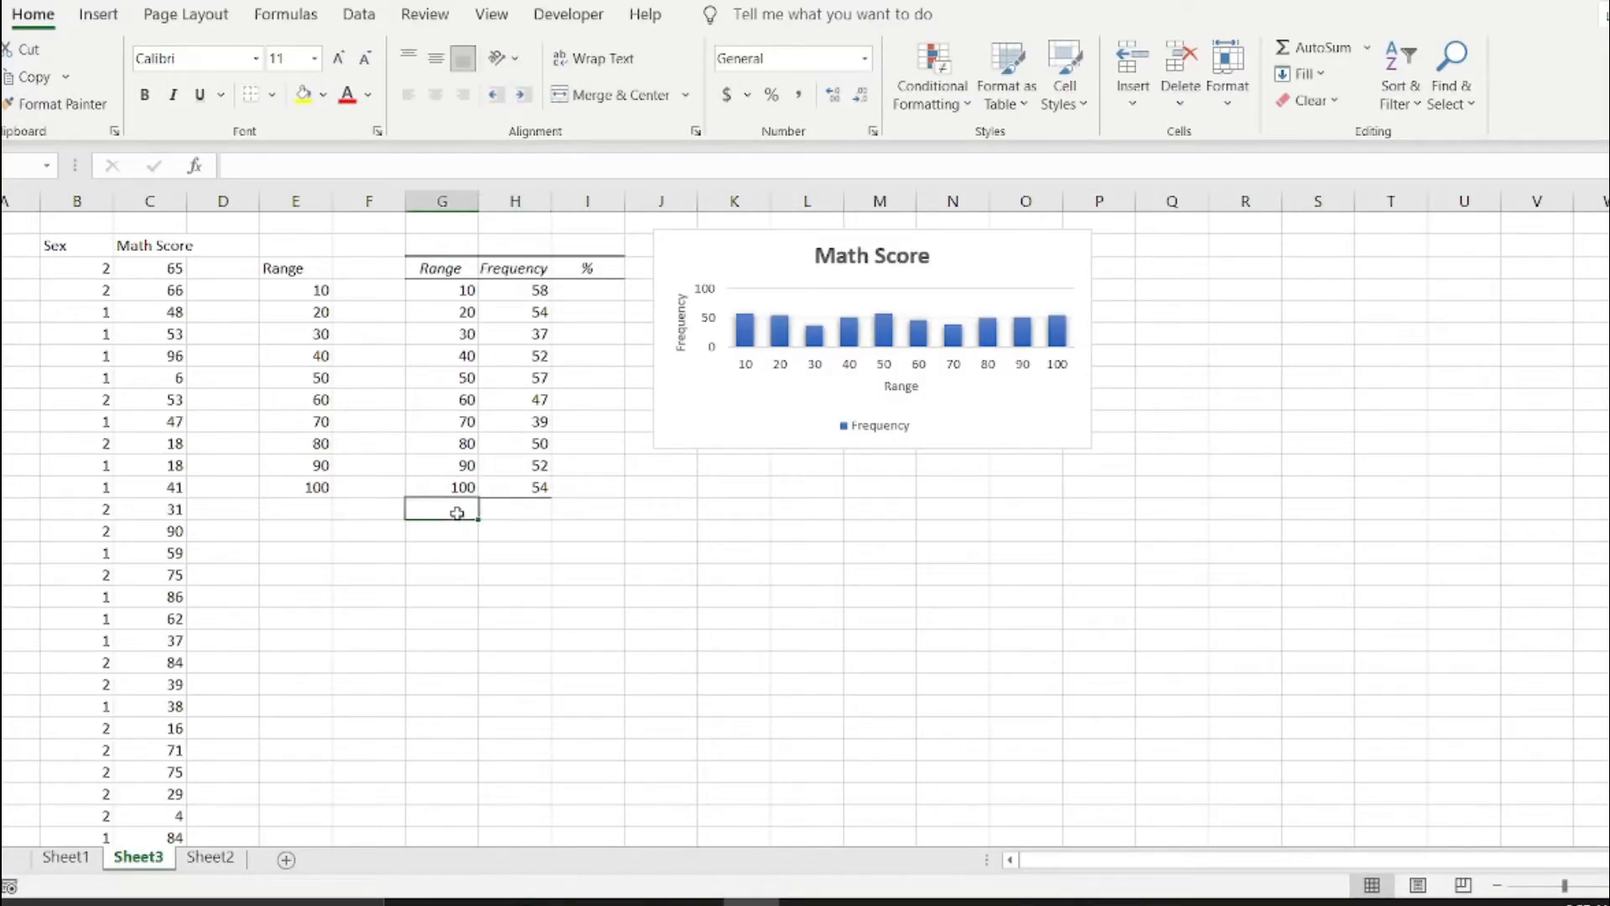
type("Total")
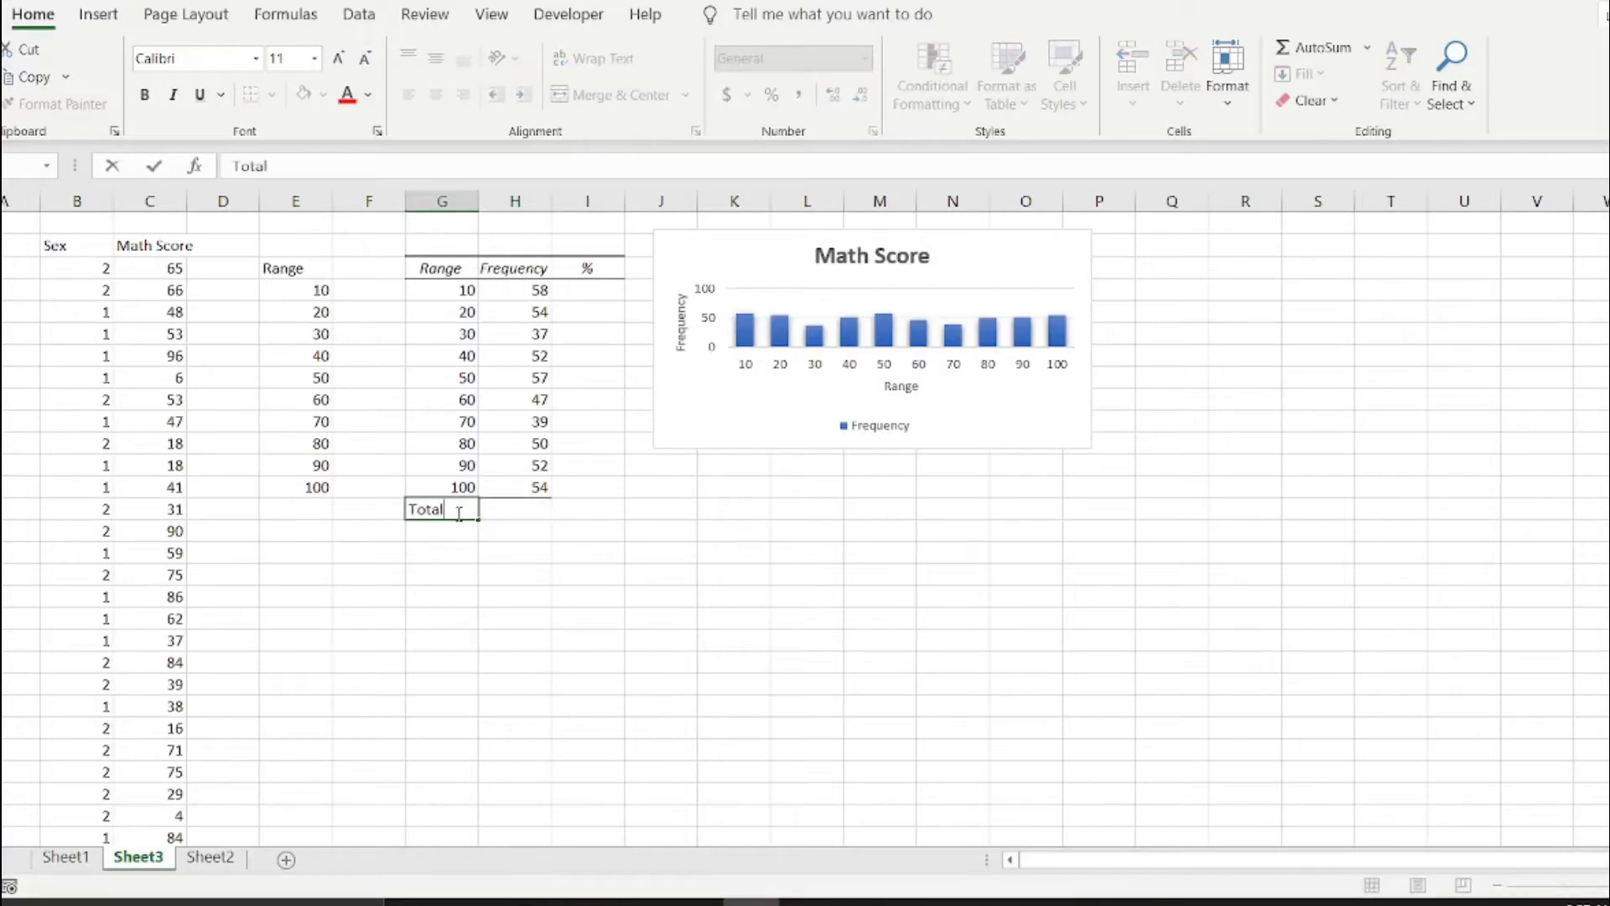
key("Tab")
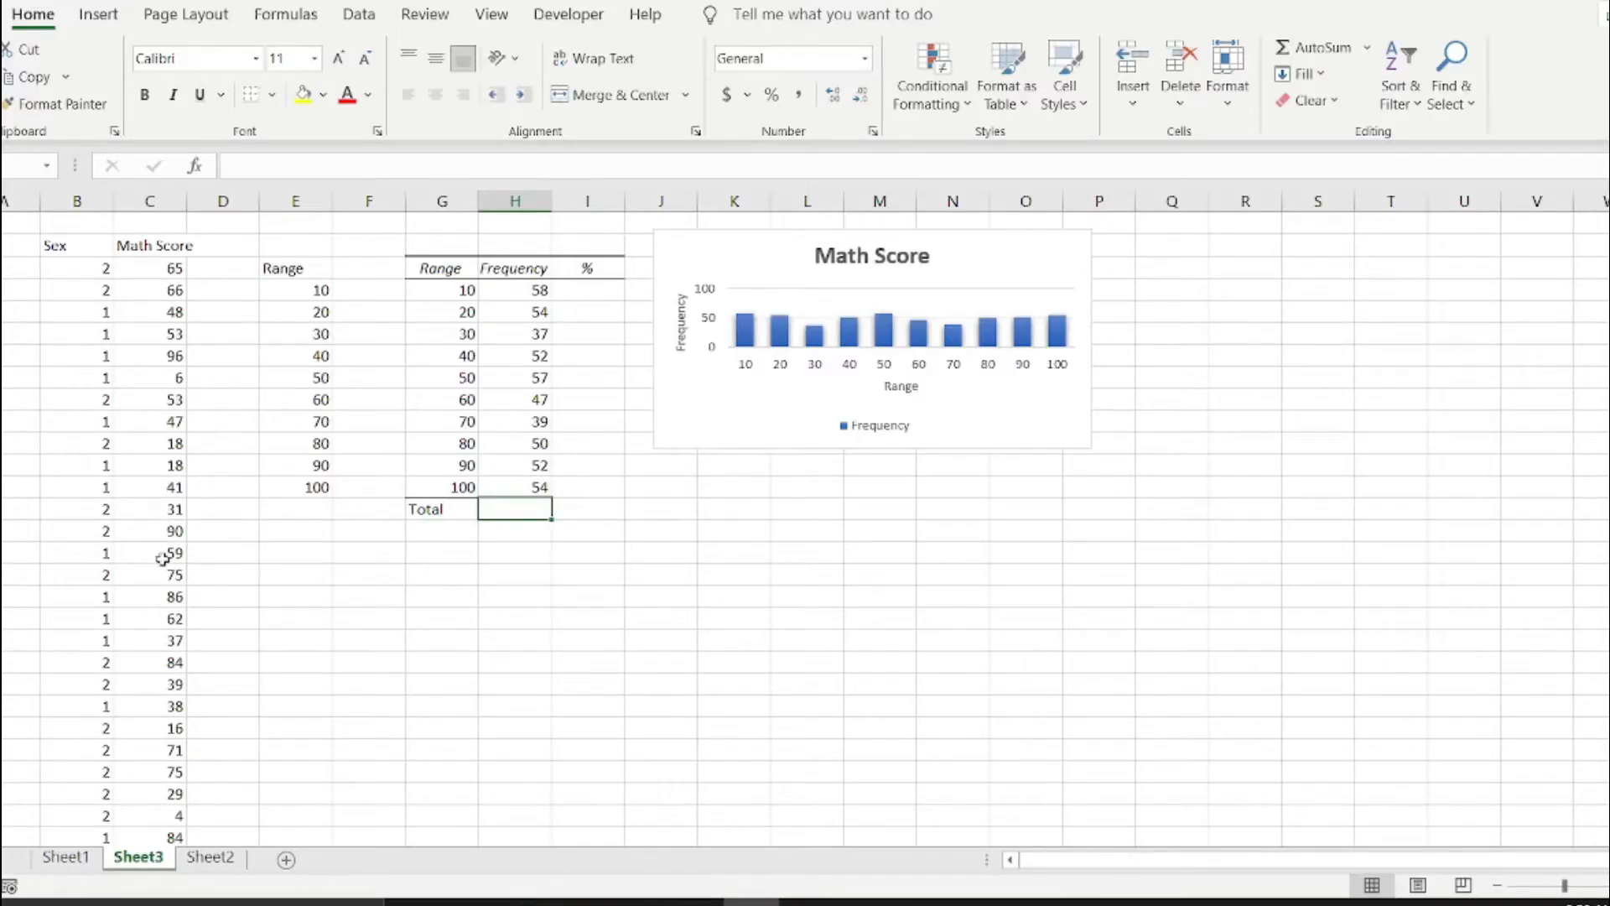
left_click(1338, 53)
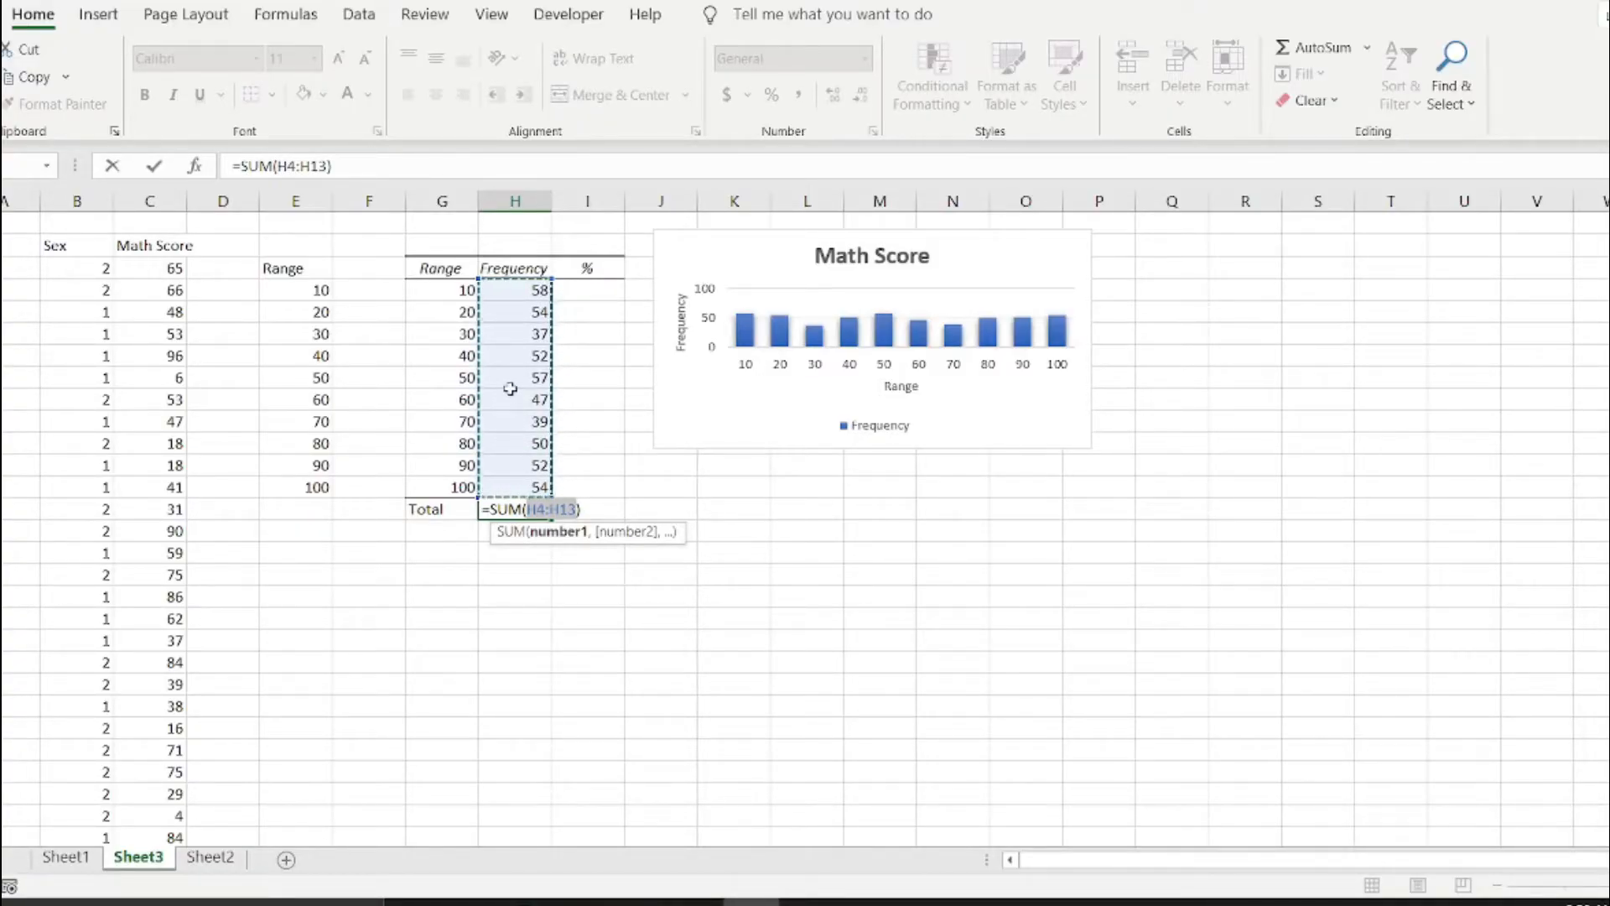
key("Return")
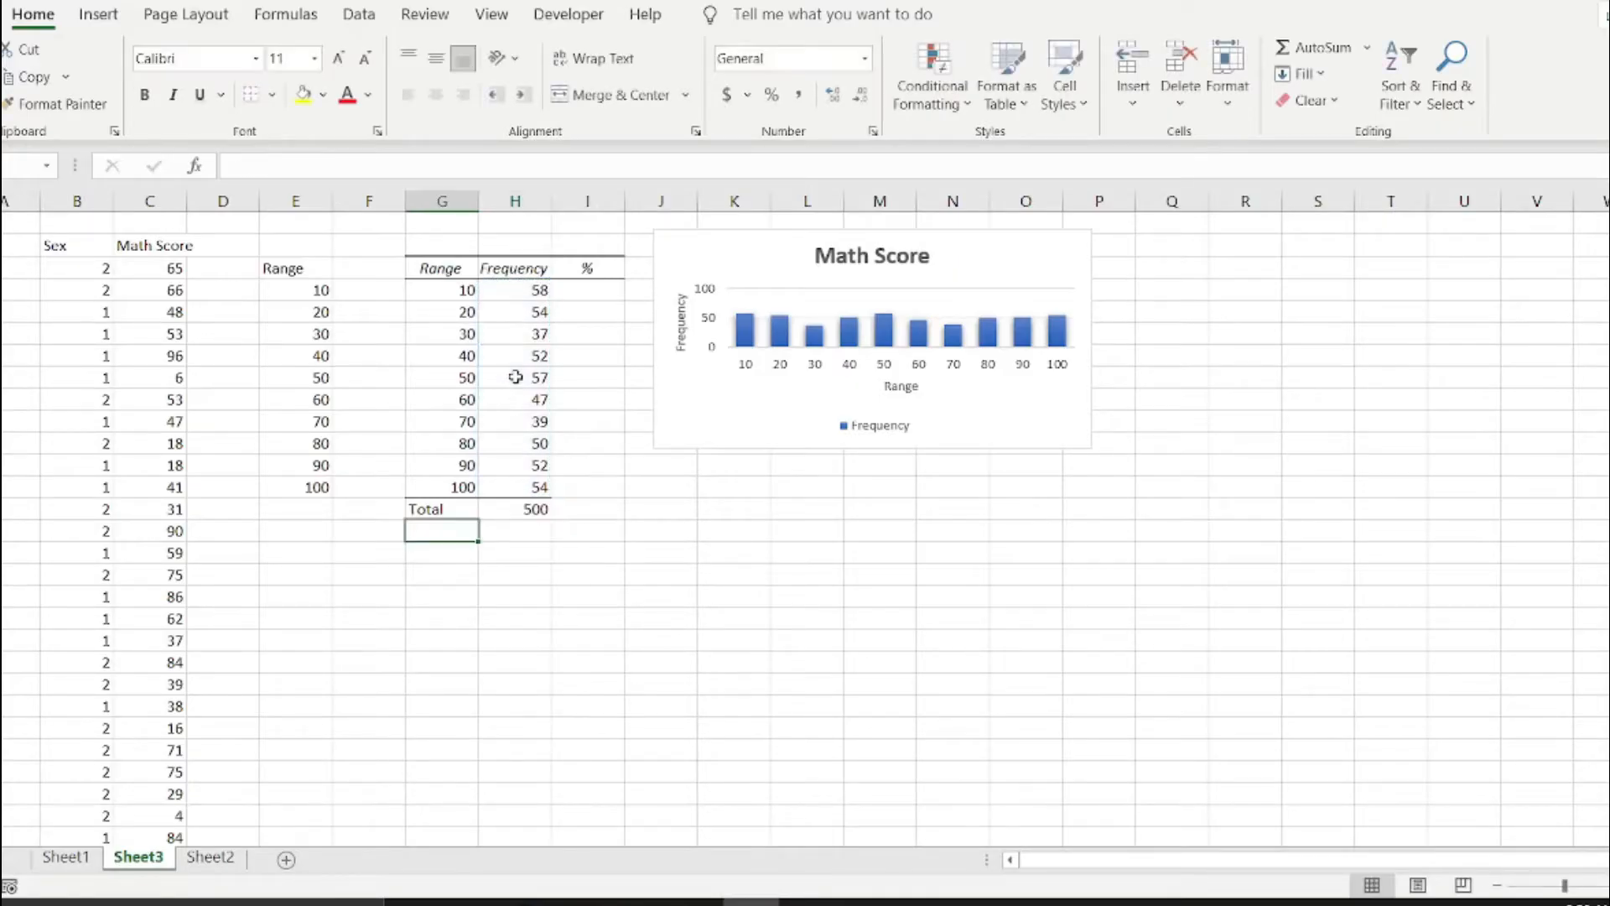
left_click(528, 507)
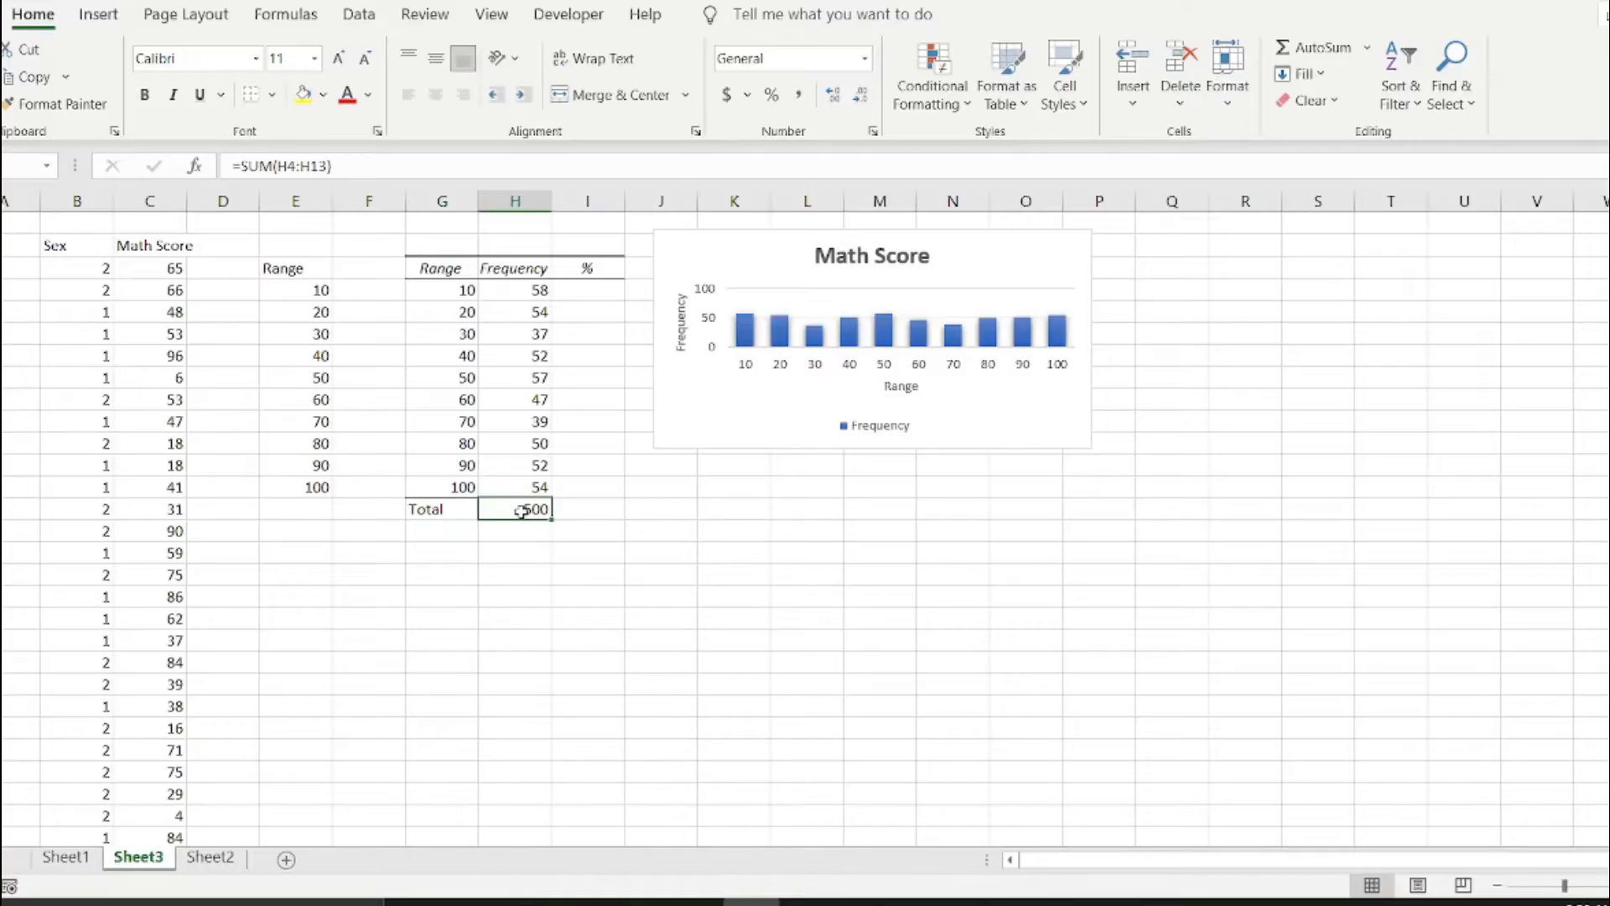
Enter the percentage formula =(H4/$H$14)*100 in I4, with an absolute reference to the total.
left_click(601, 292)
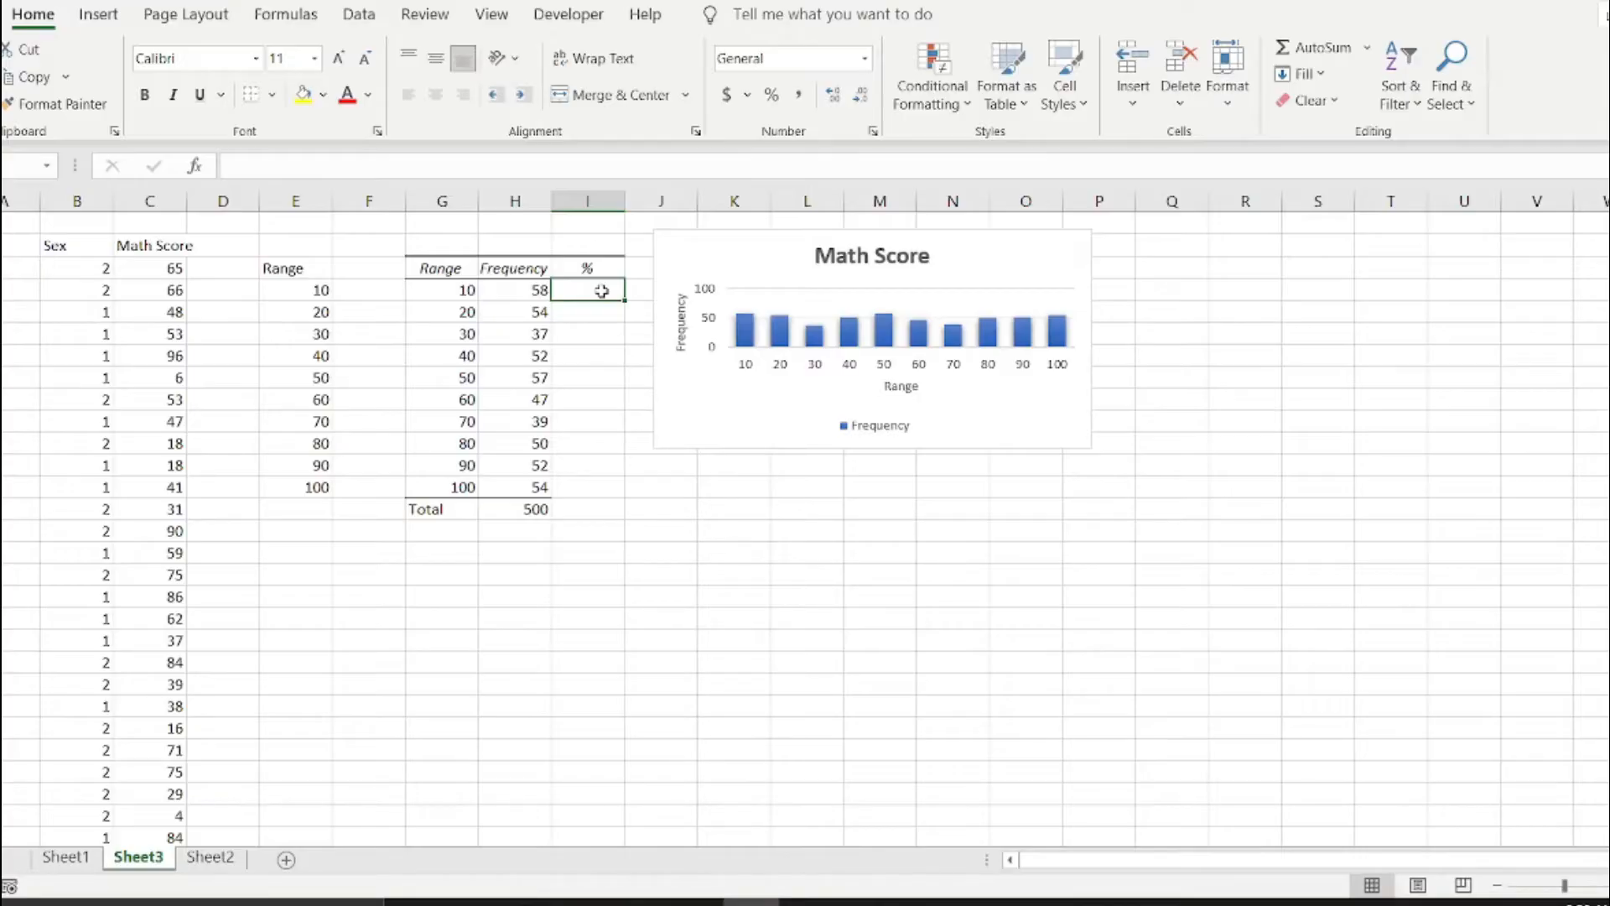
type("=")
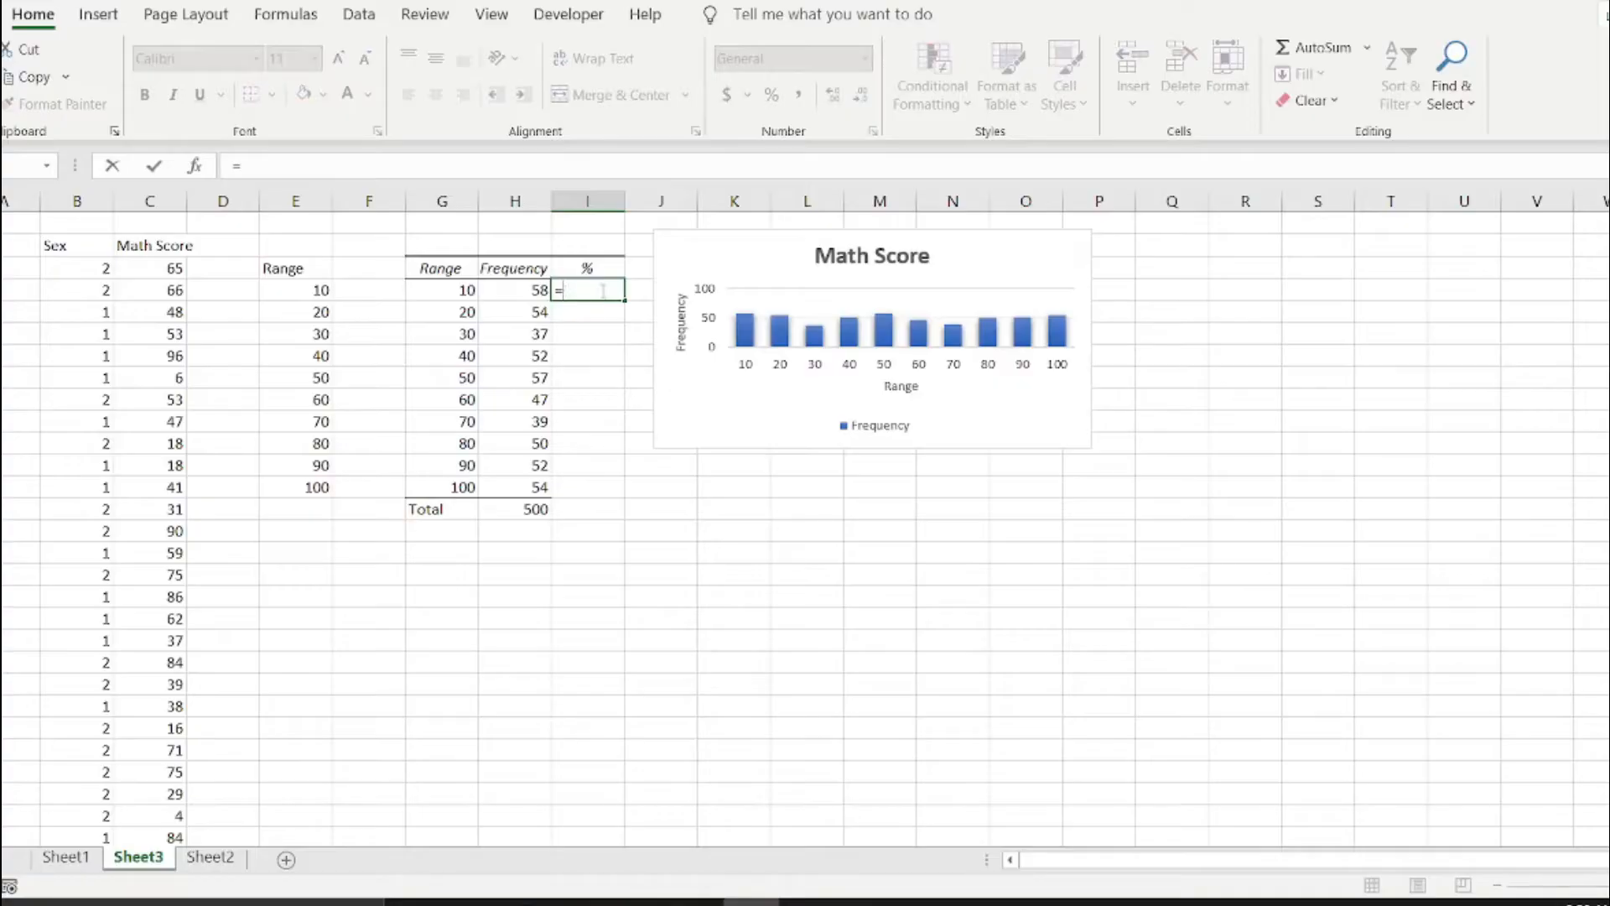
type("(")
left_click(511, 293)
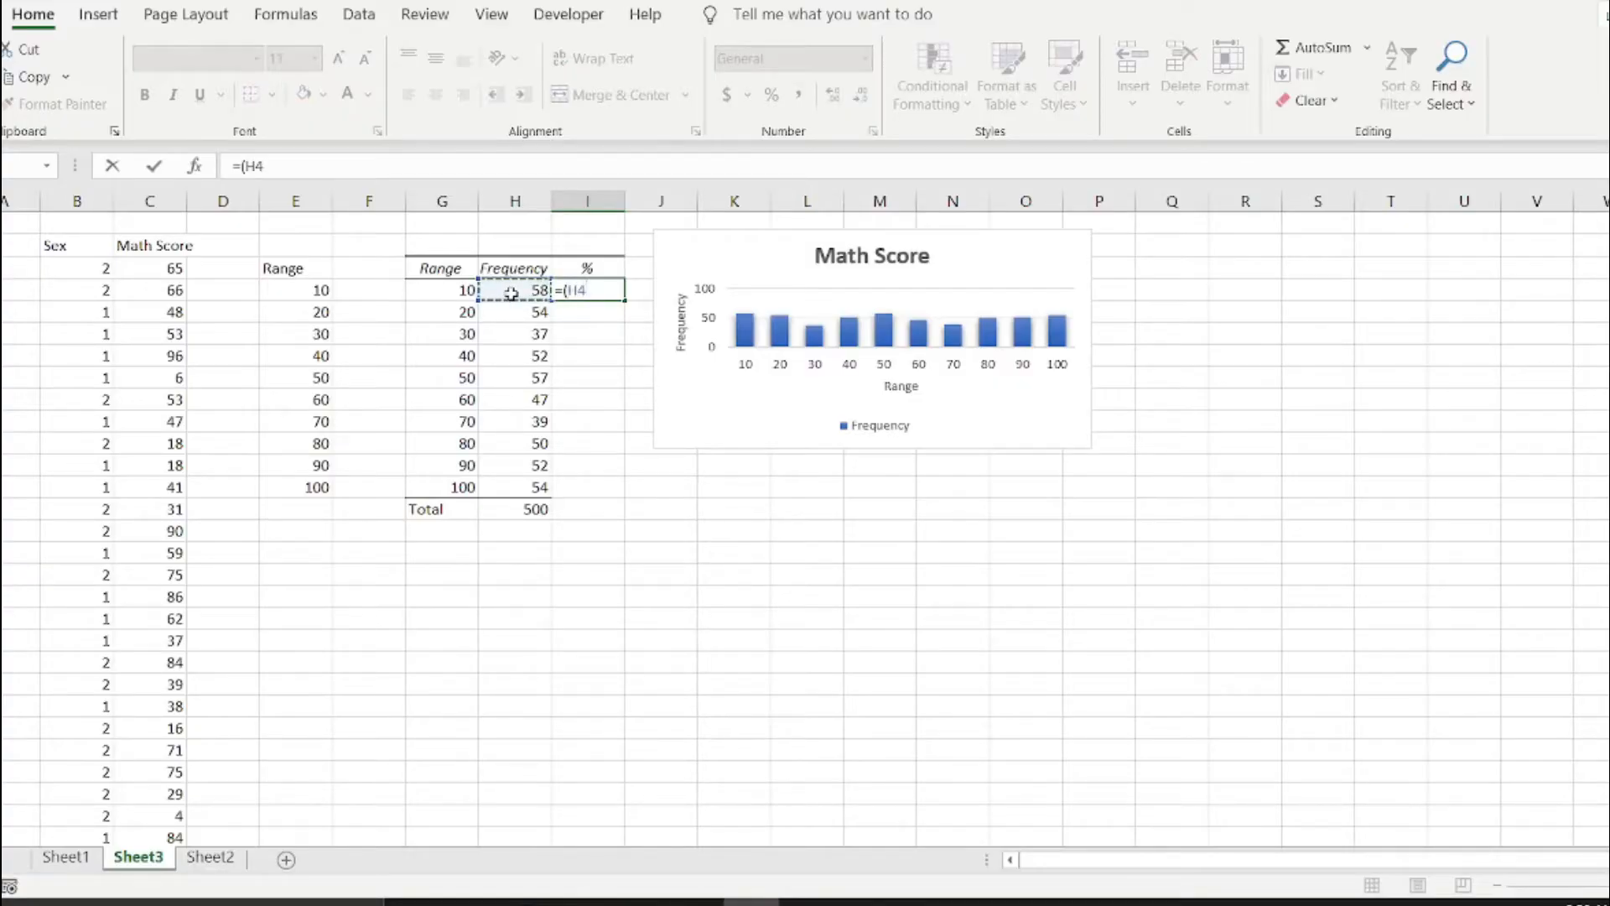
type("/")
left_click(524, 506)
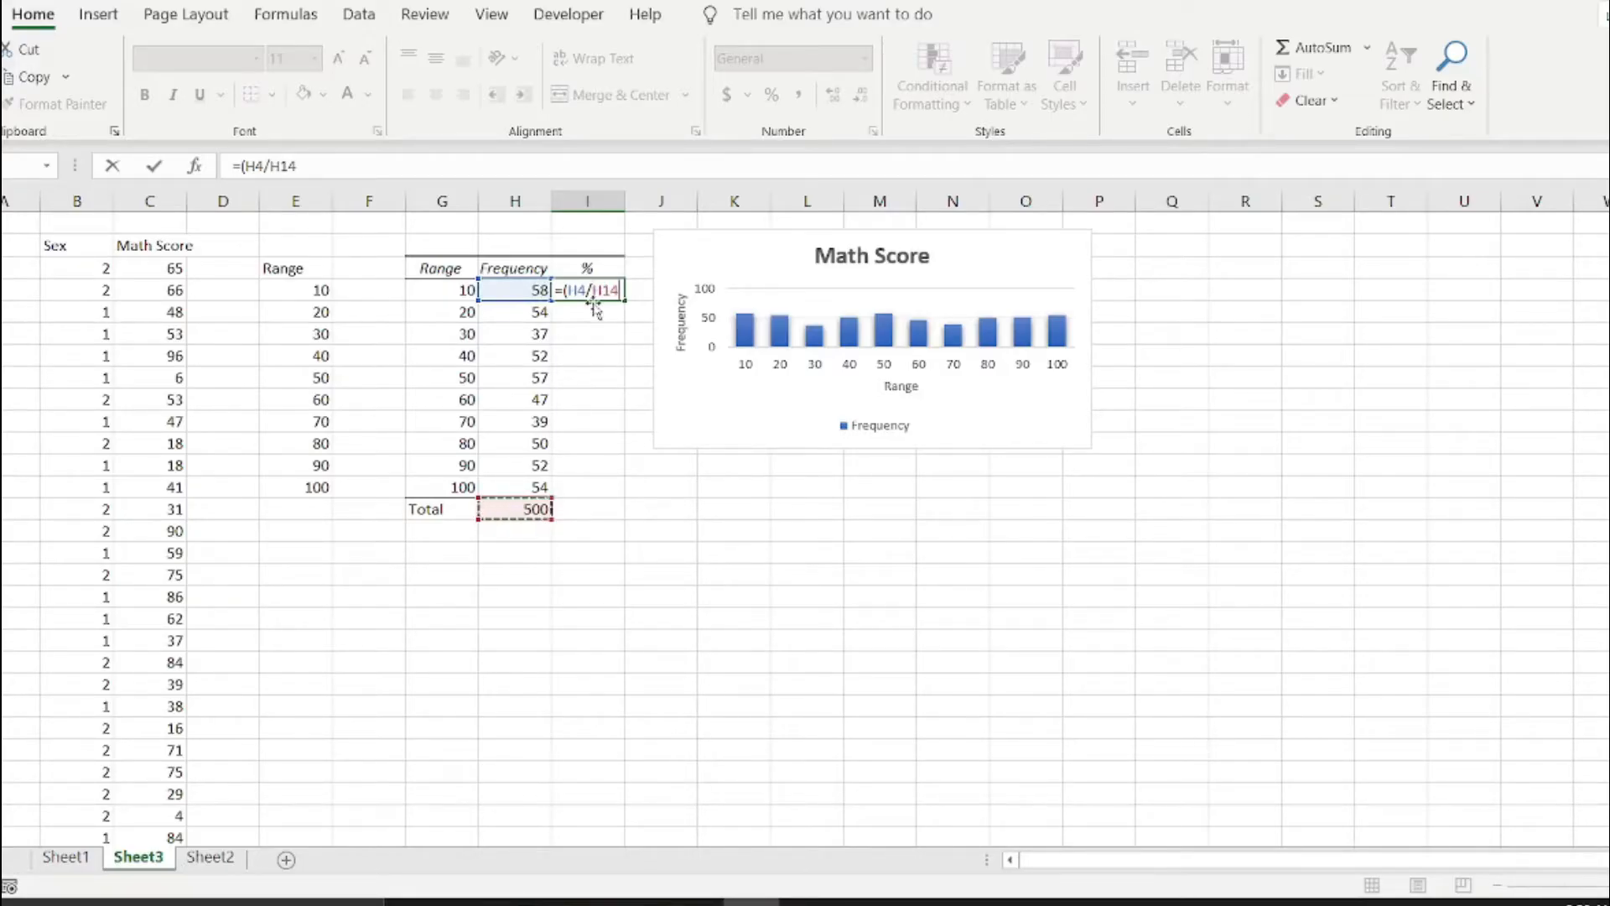
left_click(597, 294)
type("$H")
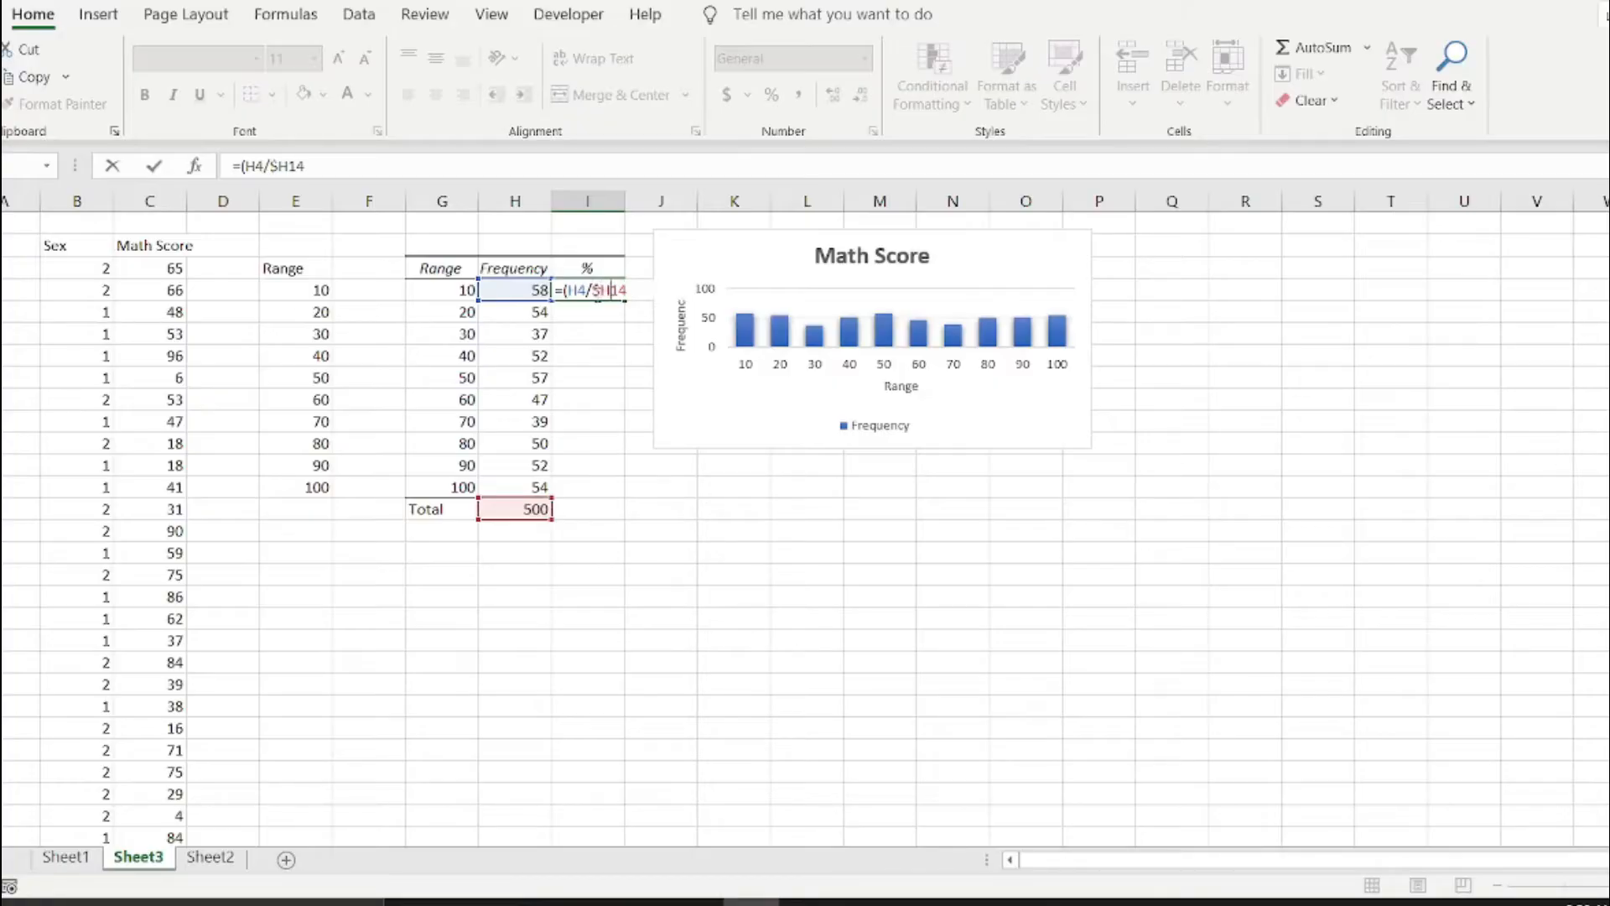
type("$")
type("00")
key("Return")
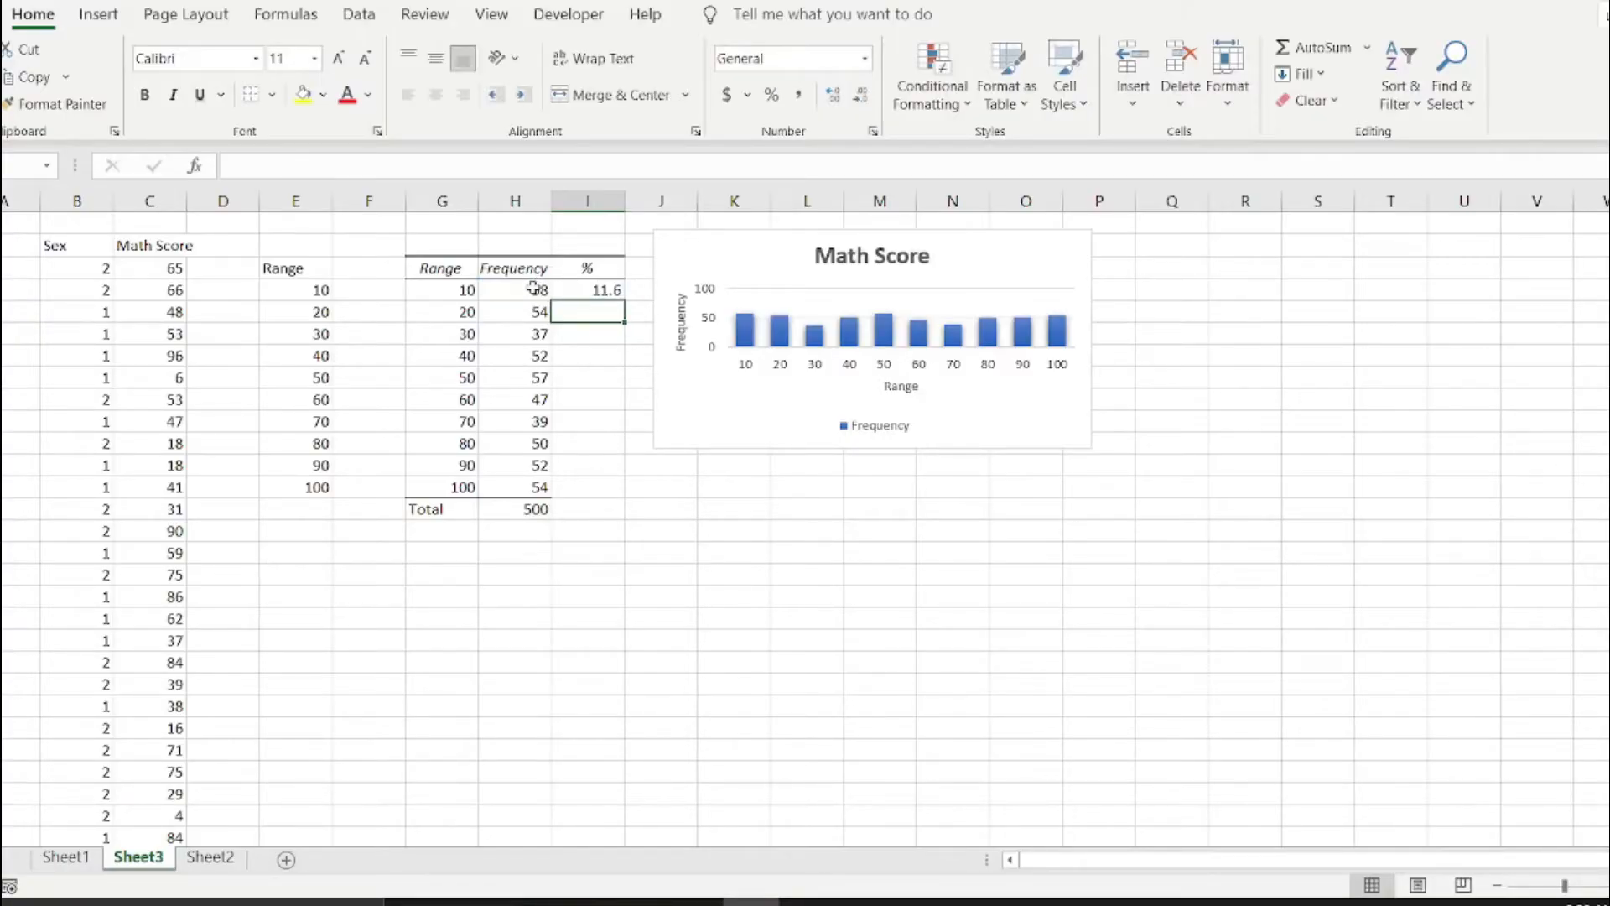
Fill the percentage formula from I4 down to I13 and total the % column in I14 with =SUM(I4:I13).
left_click(600, 291)
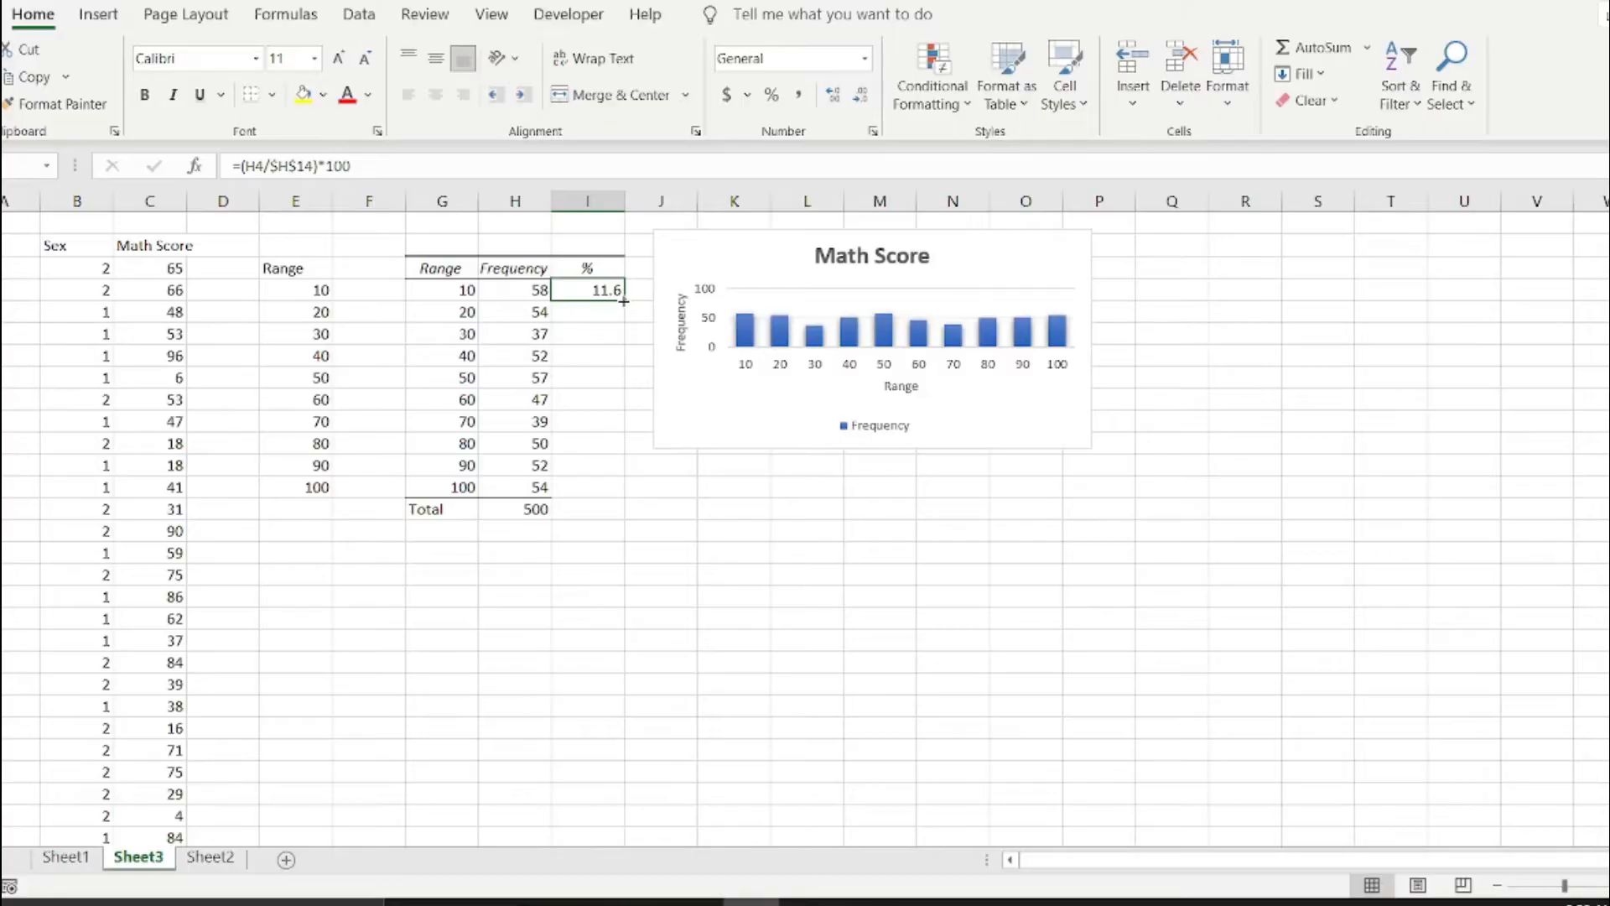
double_click(624, 300)
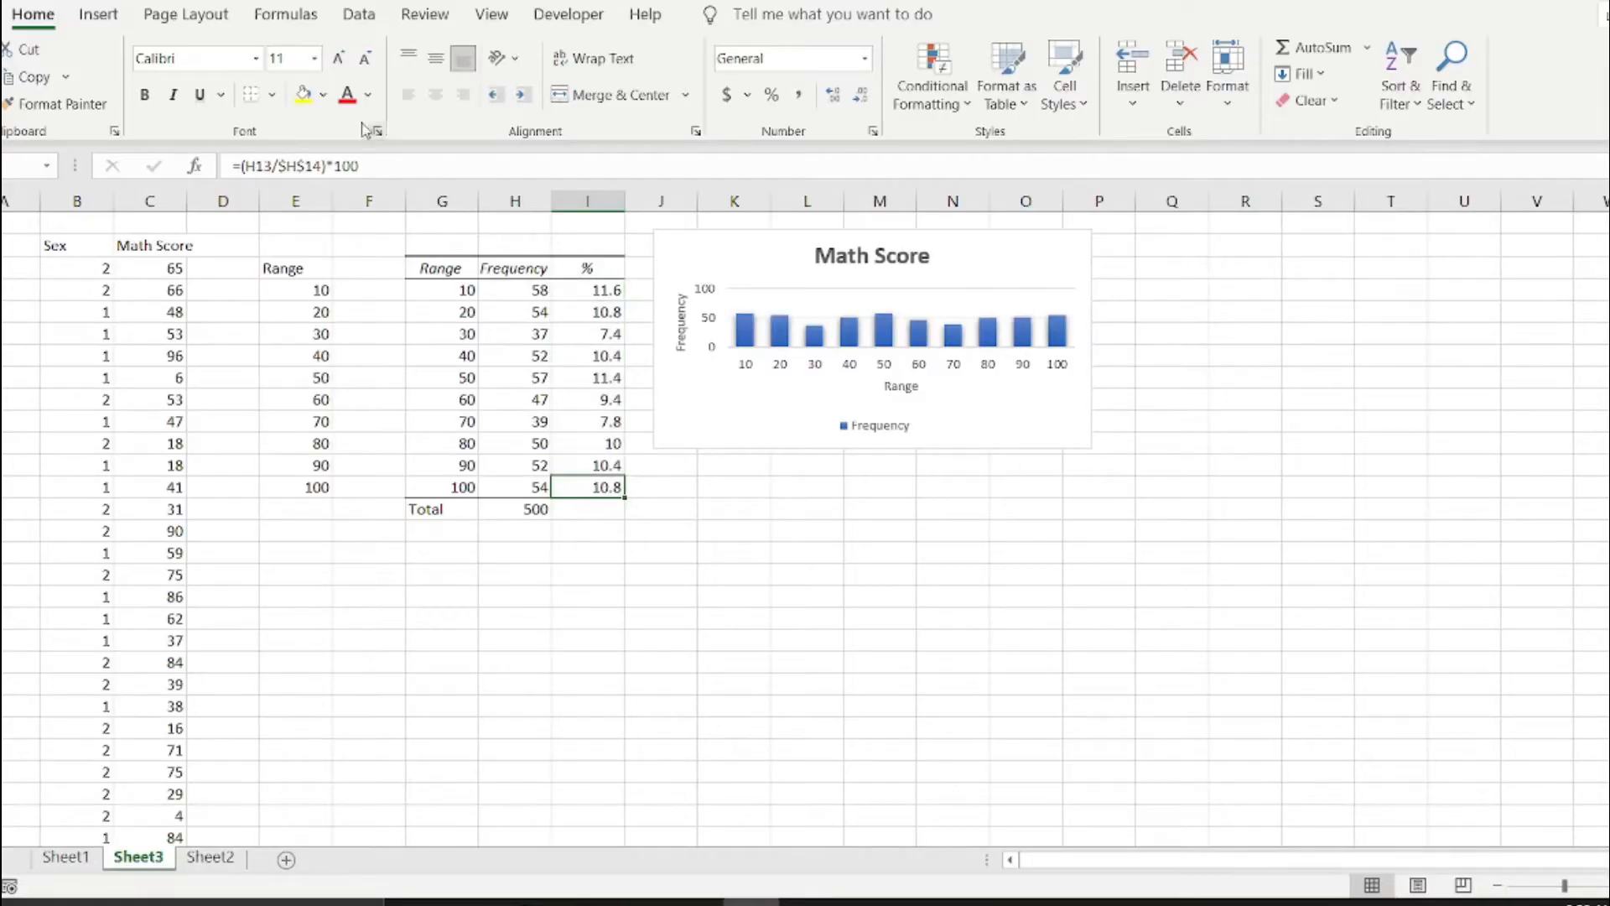
left_click(601, 513)
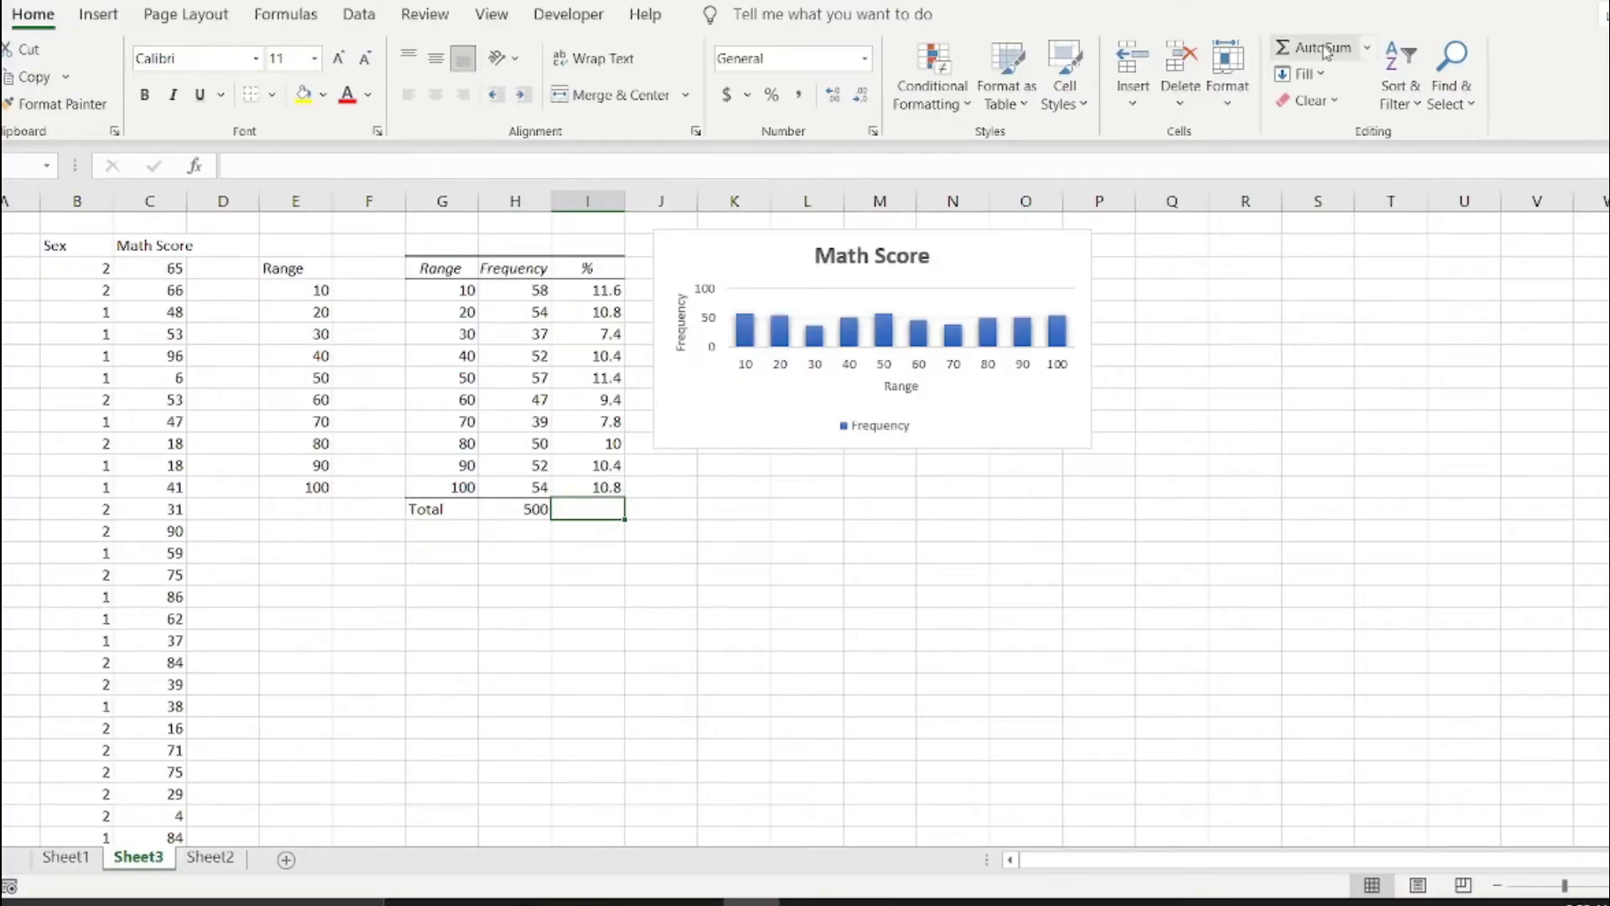
left_click(1313, 47)
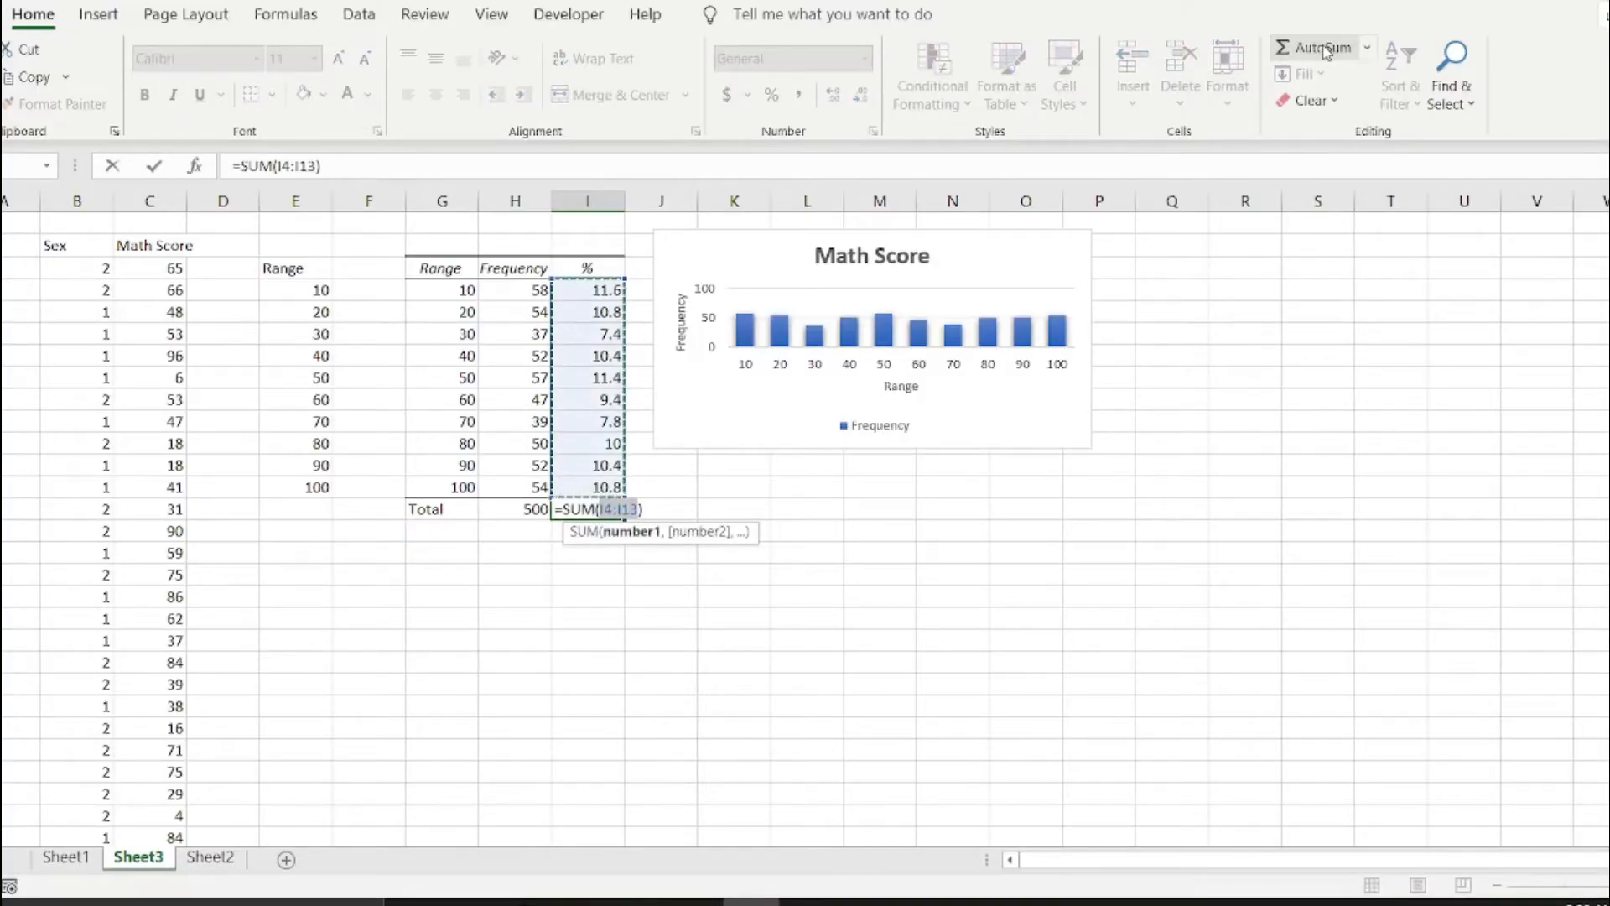
key("Return")
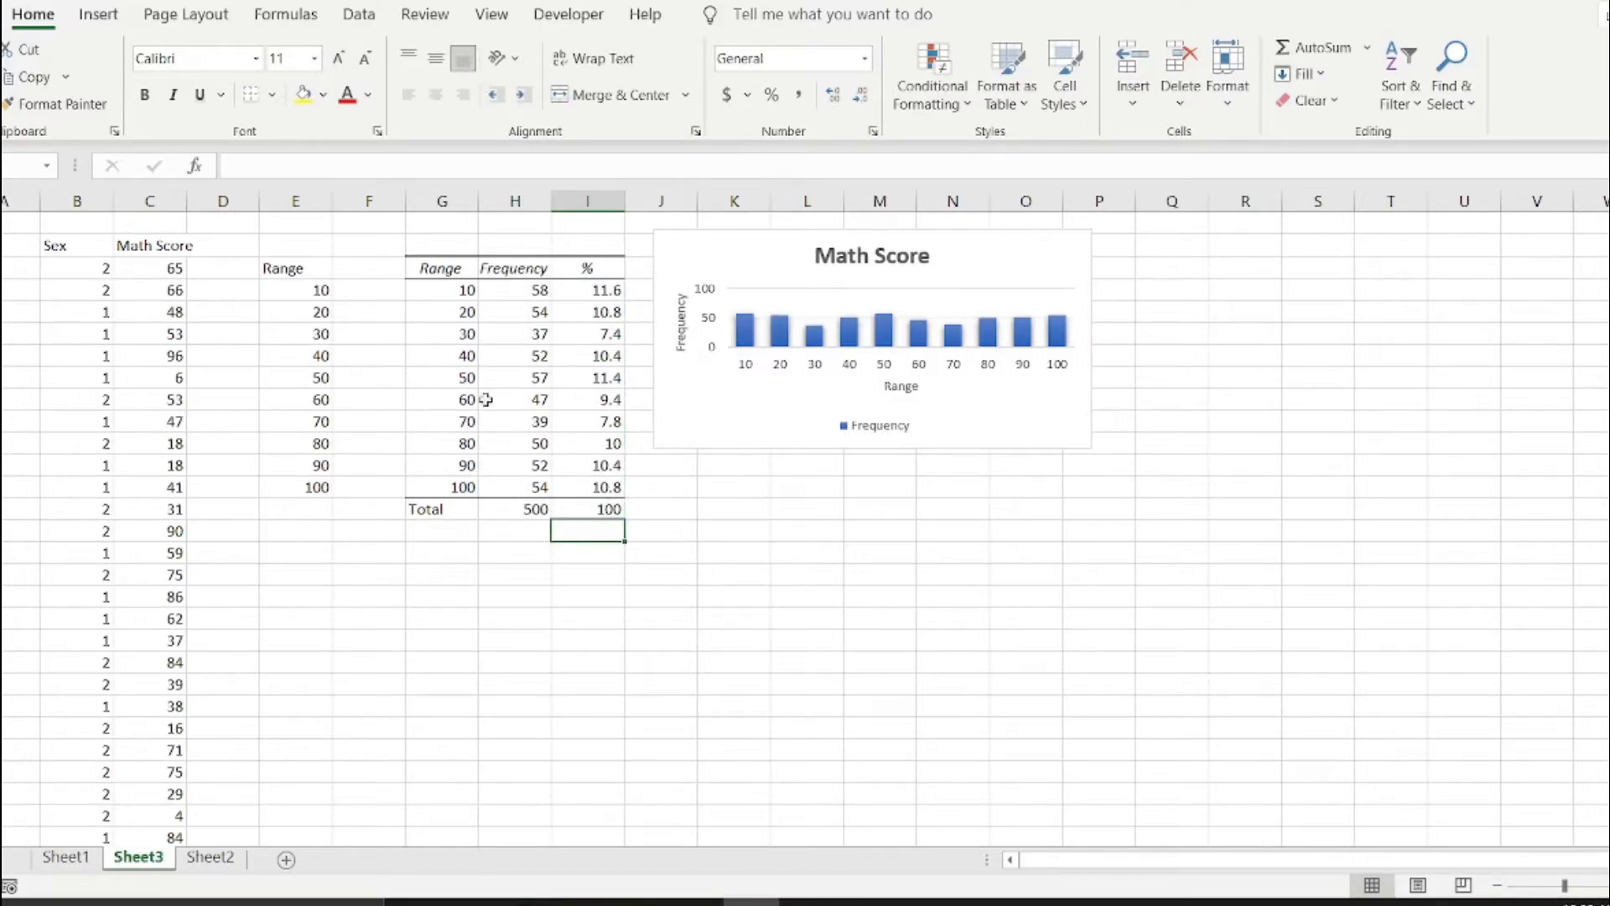
Select the whole frequency table, G3:I14, from the Range header through the Total row.
left_click_drag(427, 265, 588, 506)
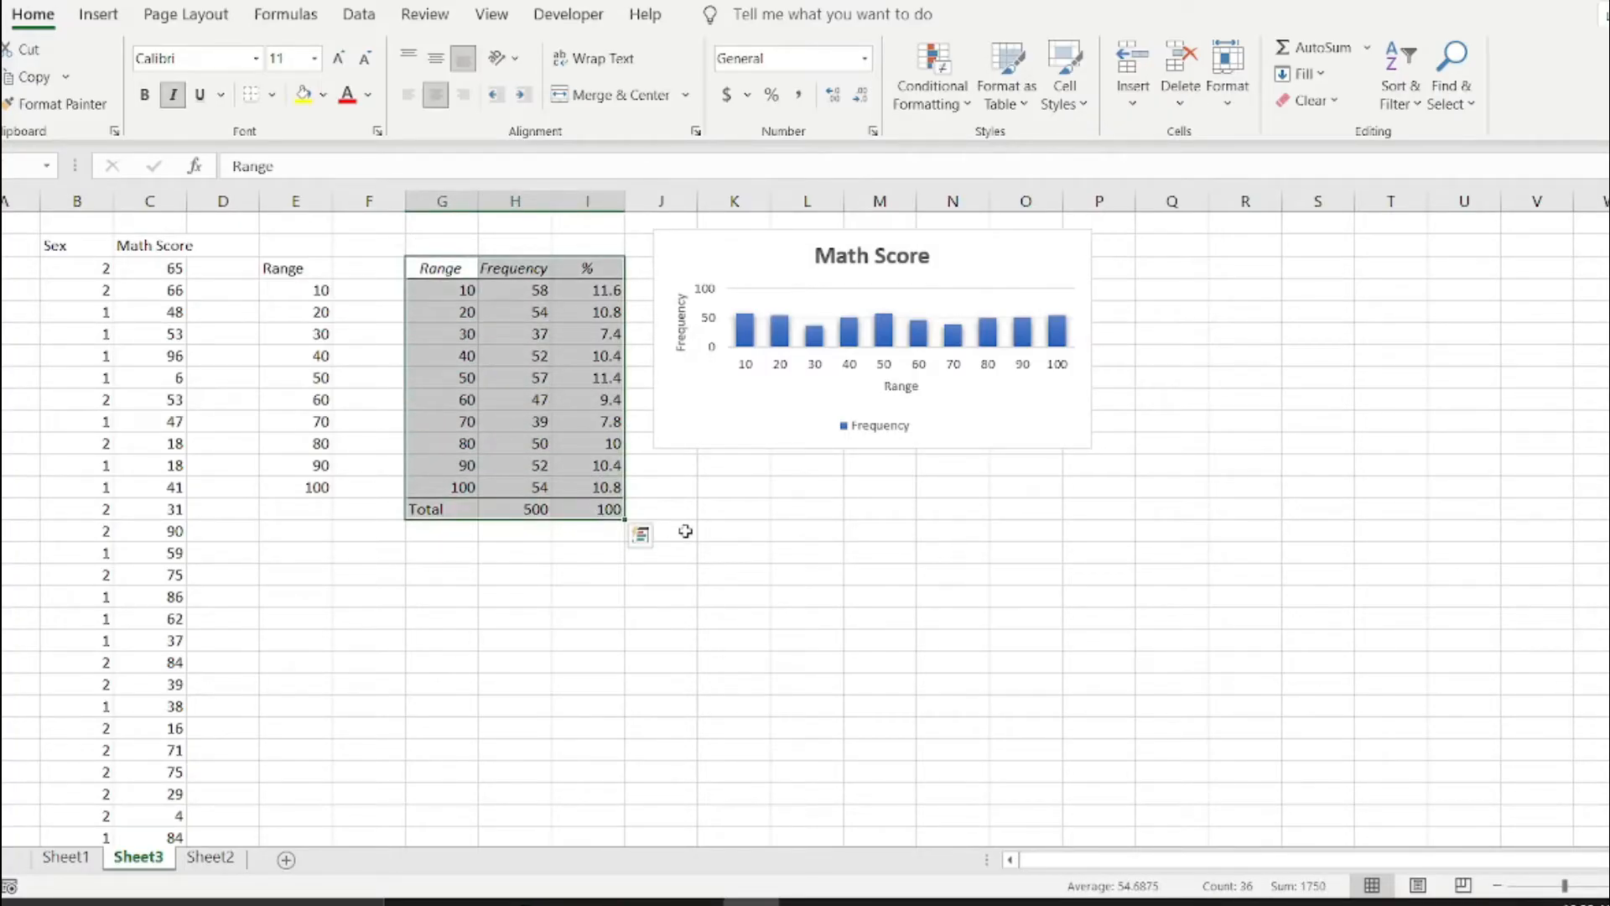
left_click(496, 396)
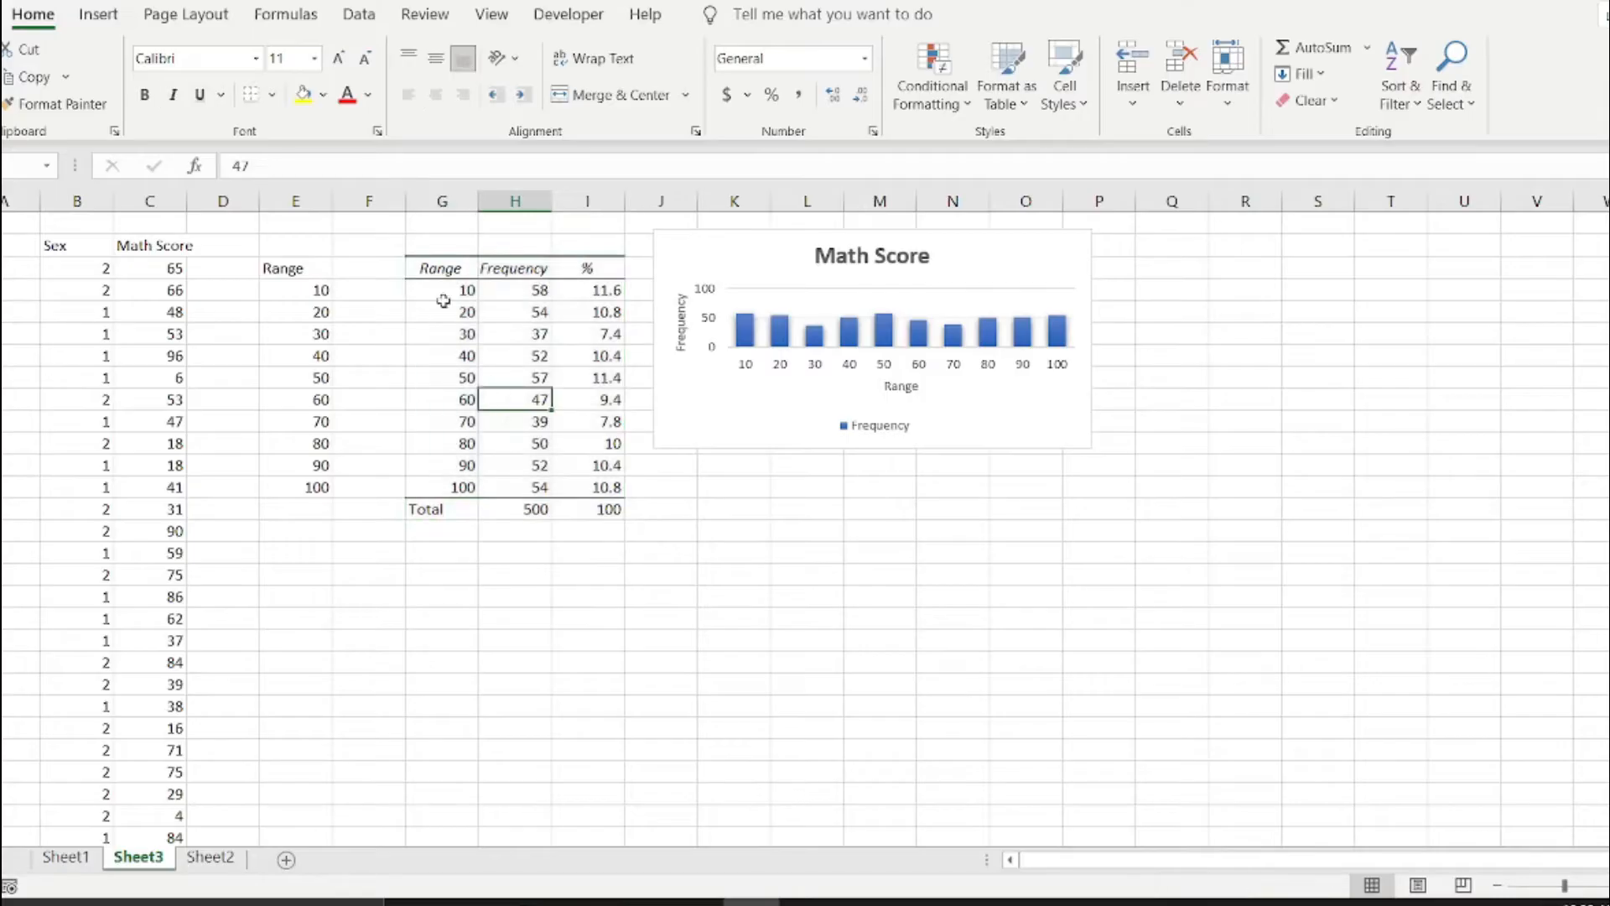
left_click_drag(426, 267, 603, 506)
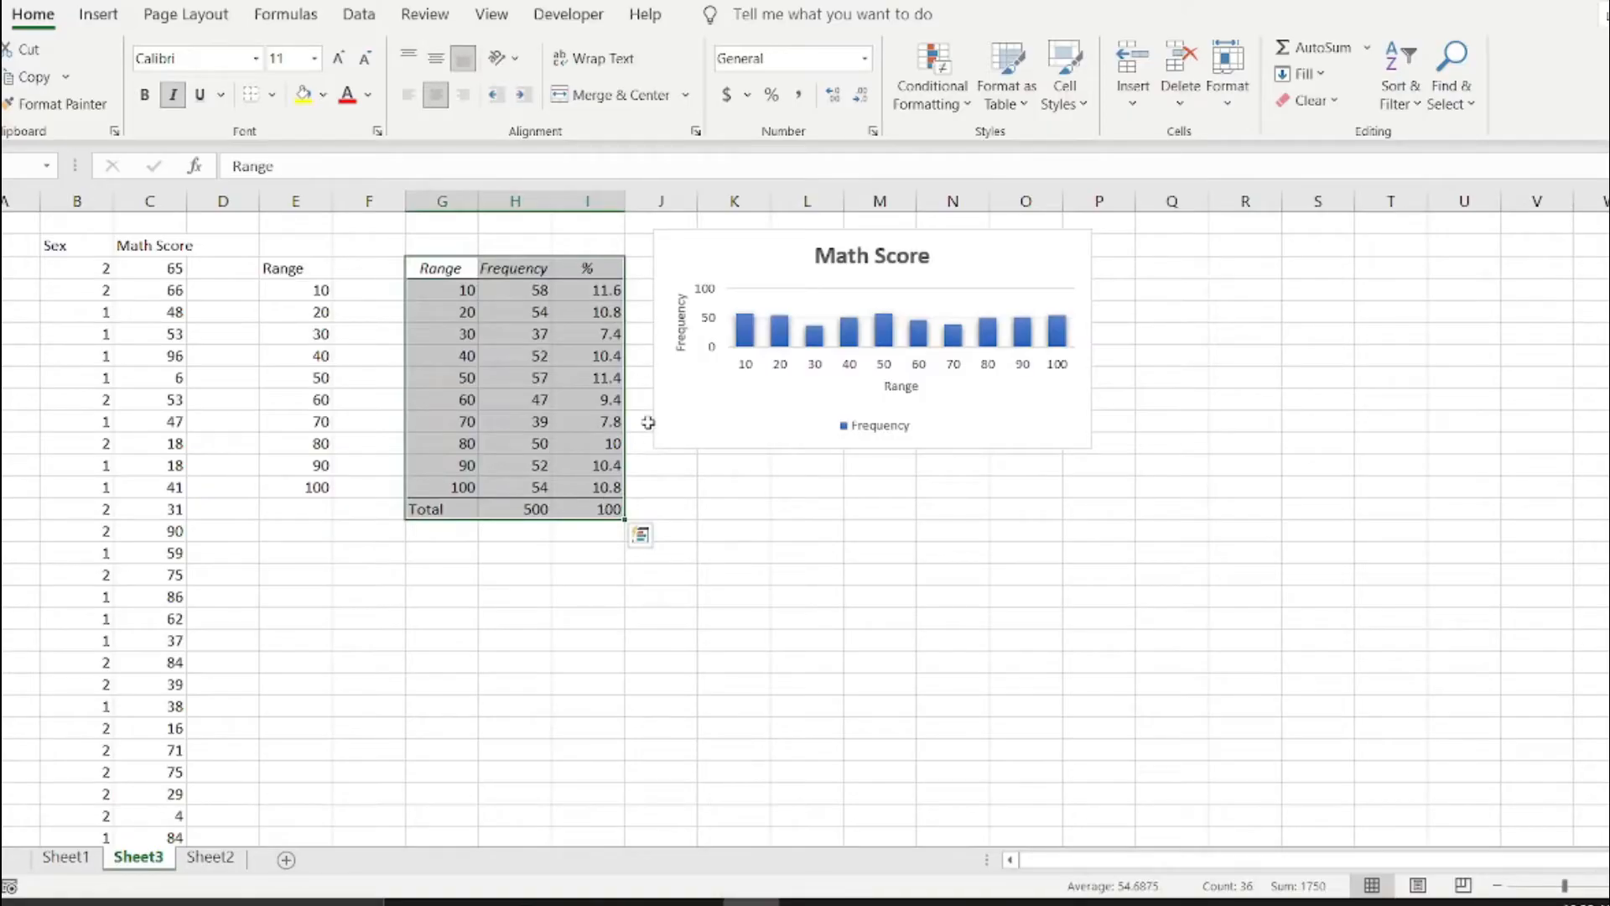
Move the Math Score histogram slightly down so it starts level with the frequency table's header row.
left_click_drag(759, 247, 760, 281)
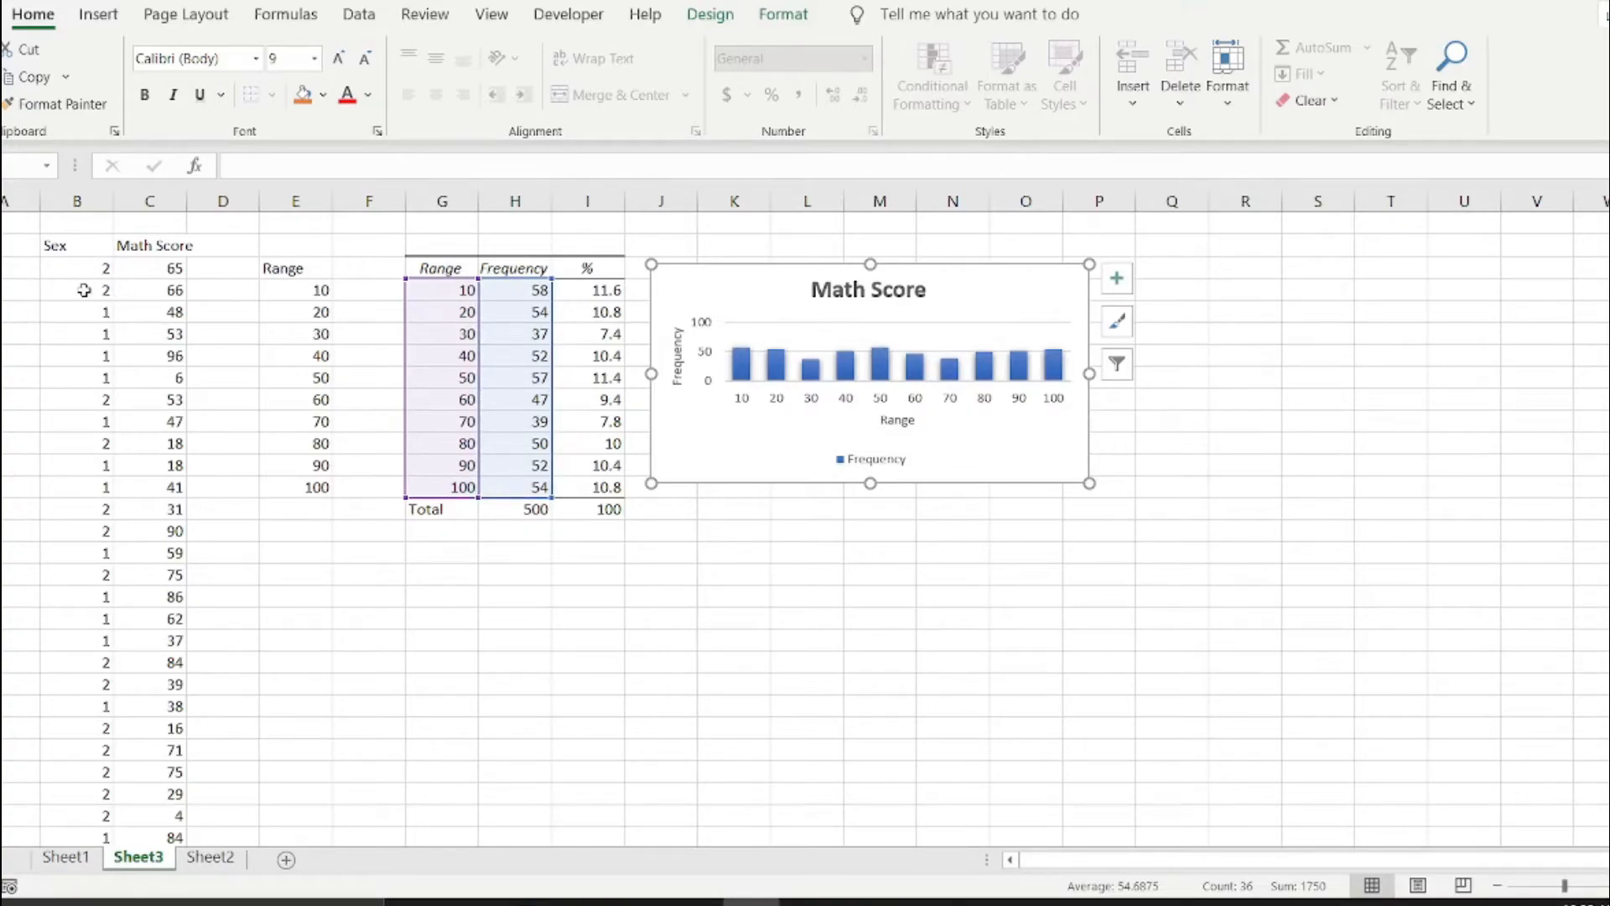
left_click_drag(80, 291, 71, 396)
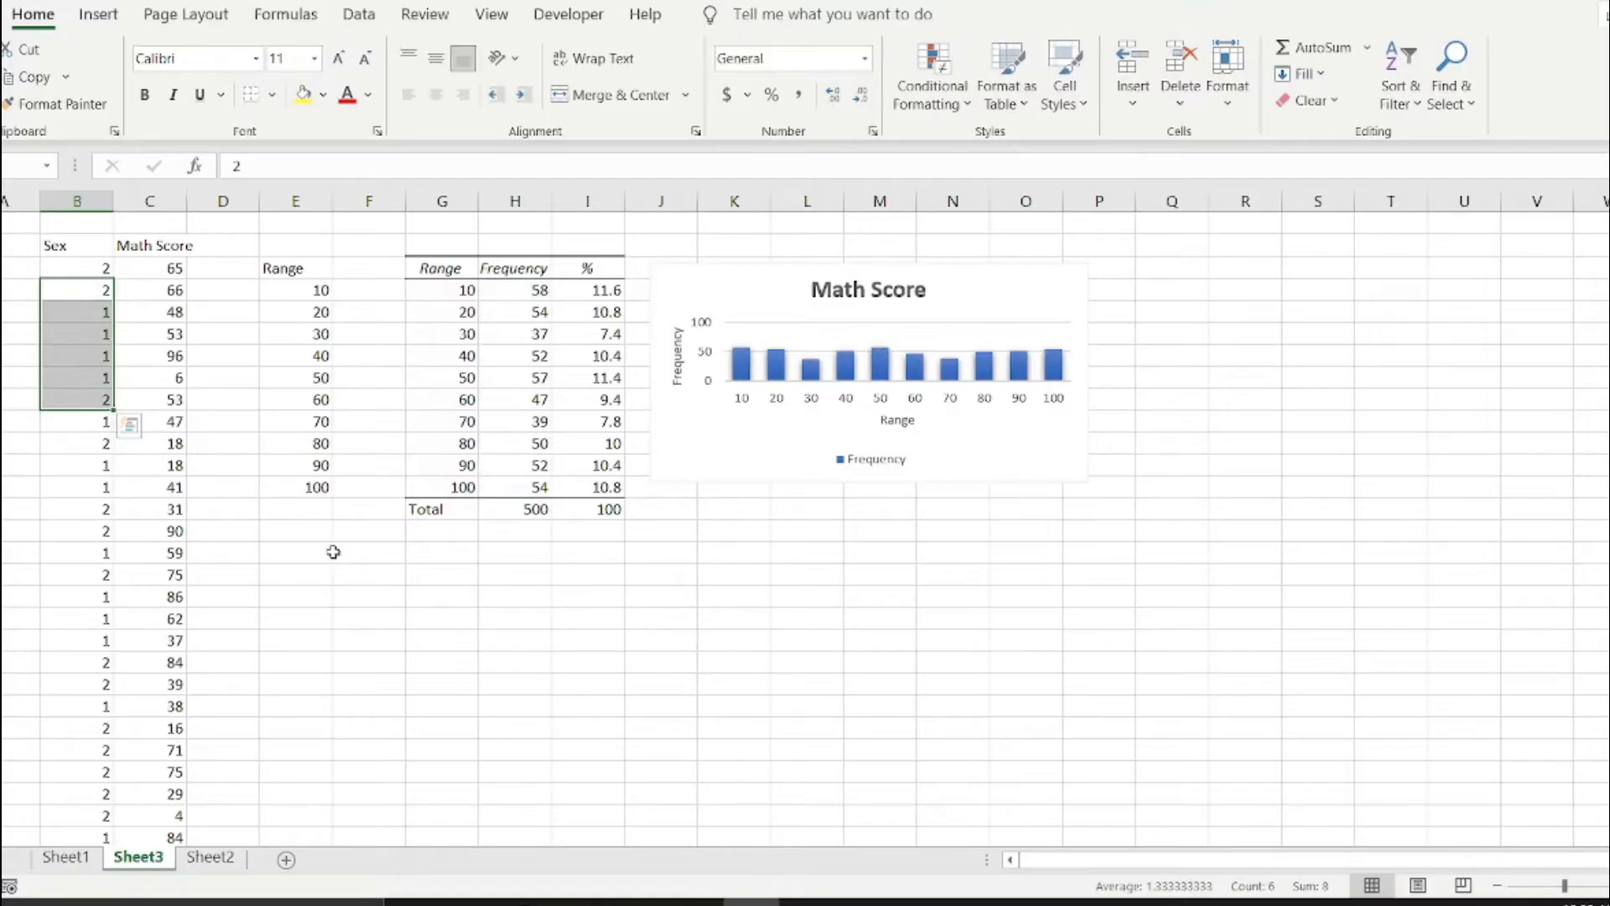
left_click(70, 262)
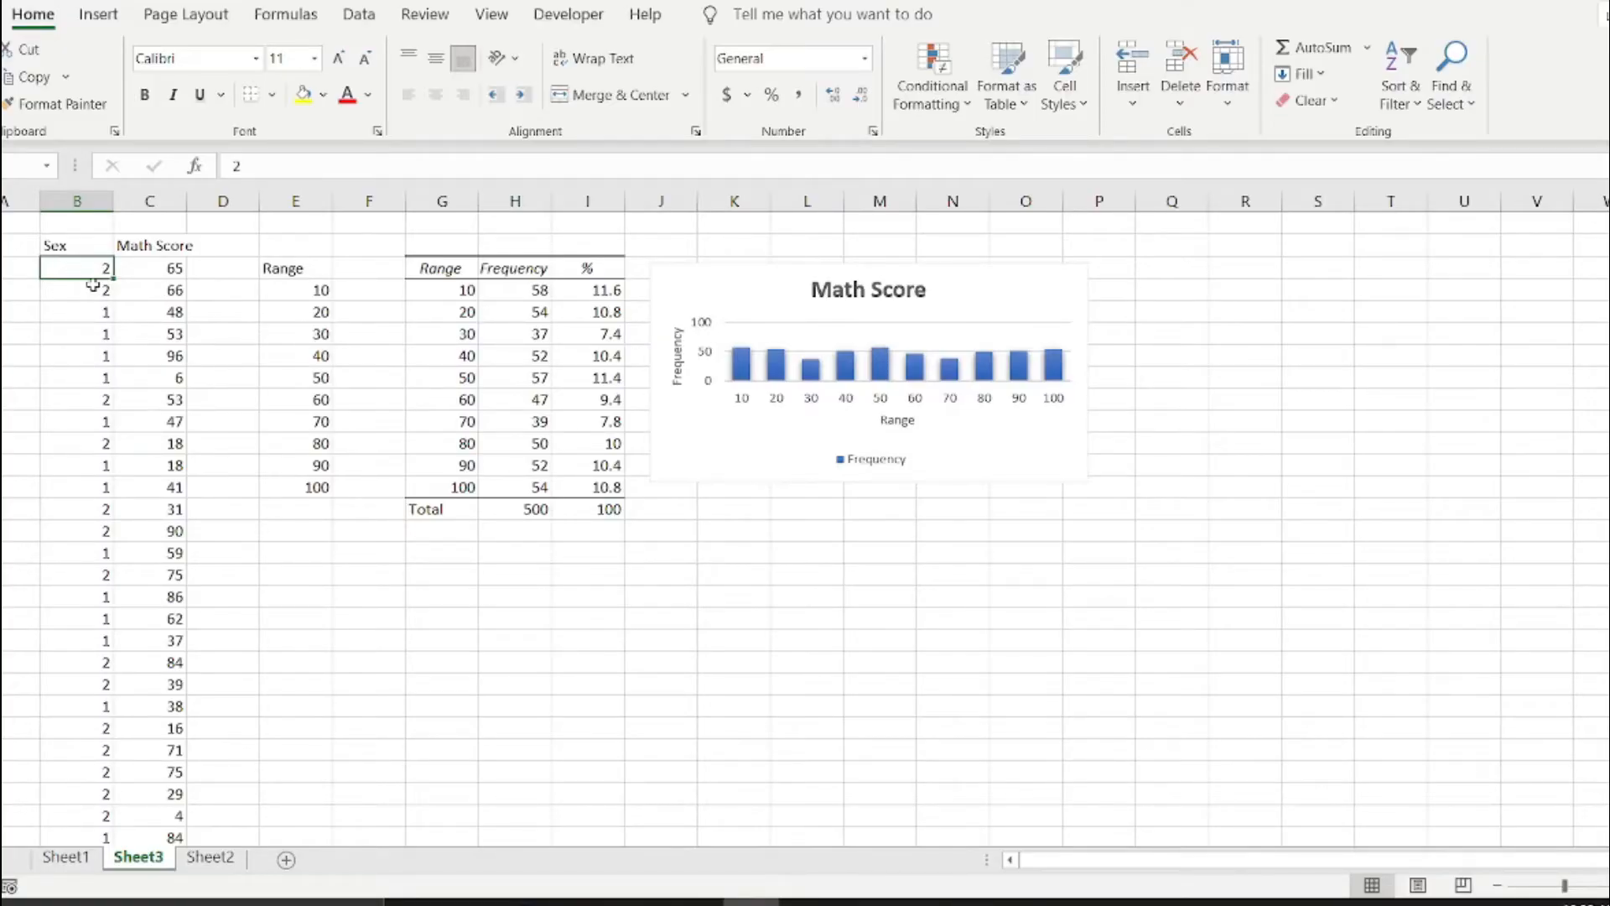
Start a COUNTIF formula in F17 with all the Sex codes, B3:B502, as its range.
left_click(311, 554)
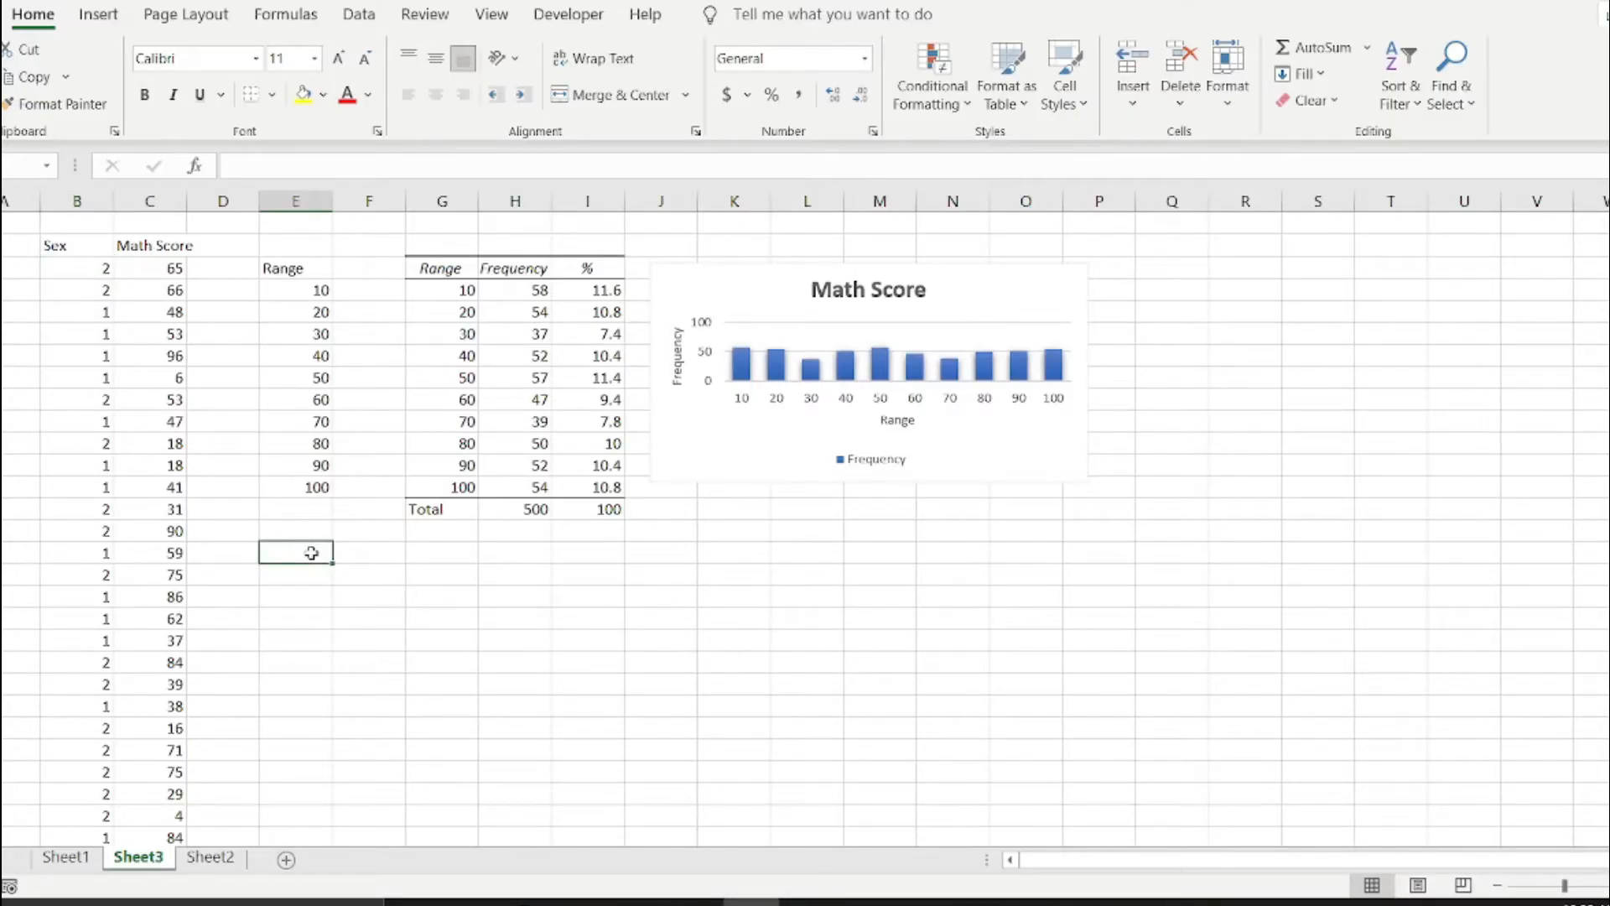
left_click(349, 578)
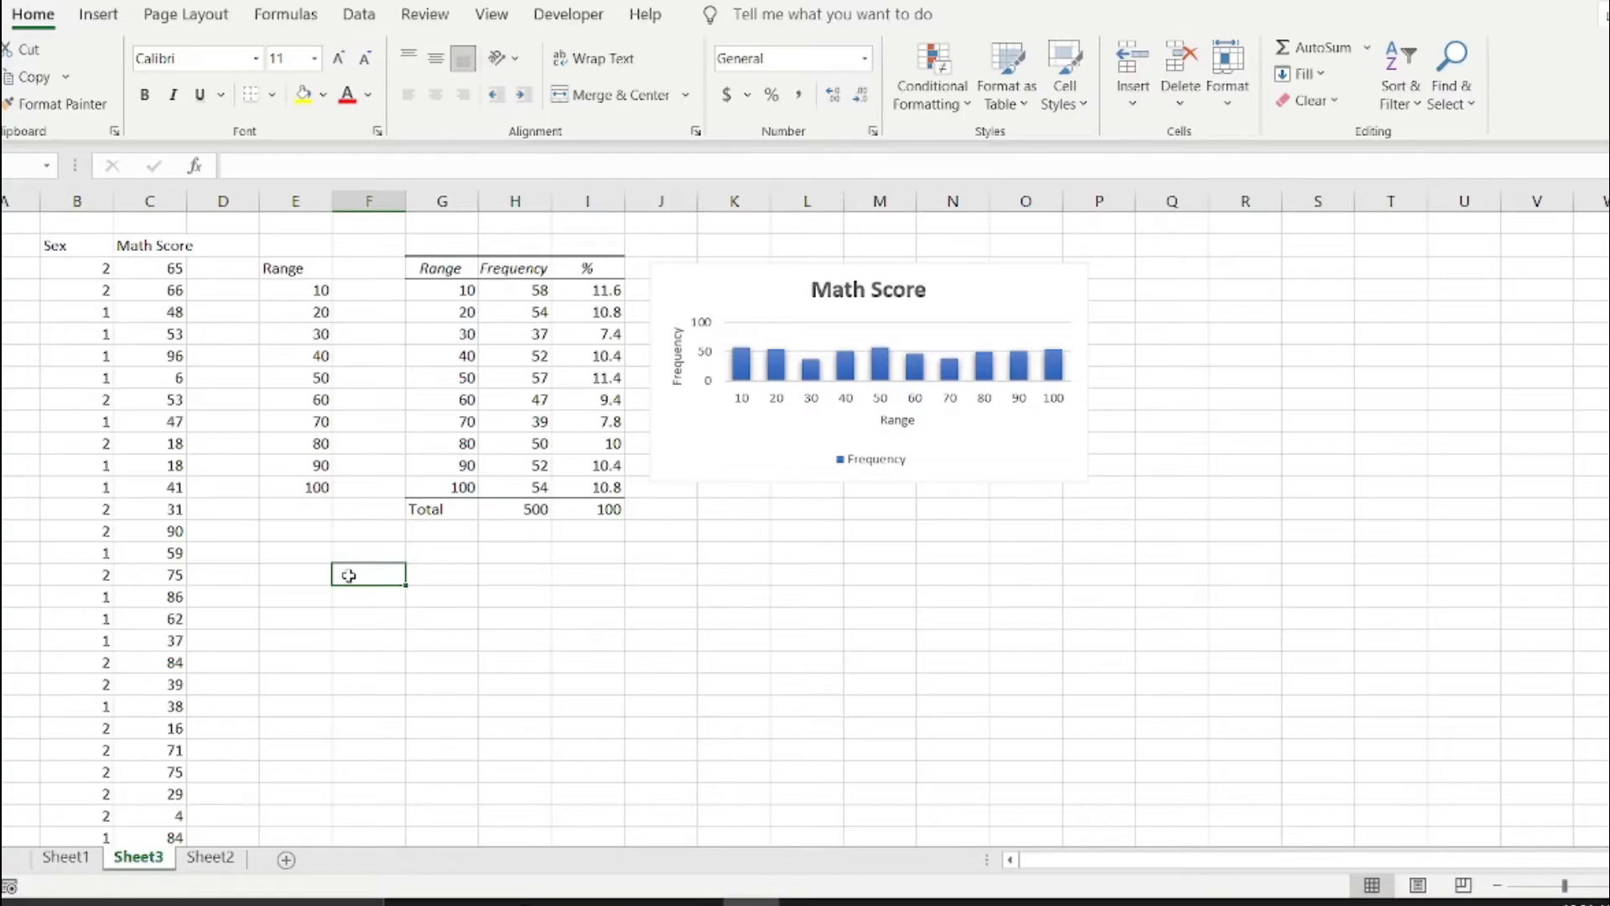
type("=Counti")
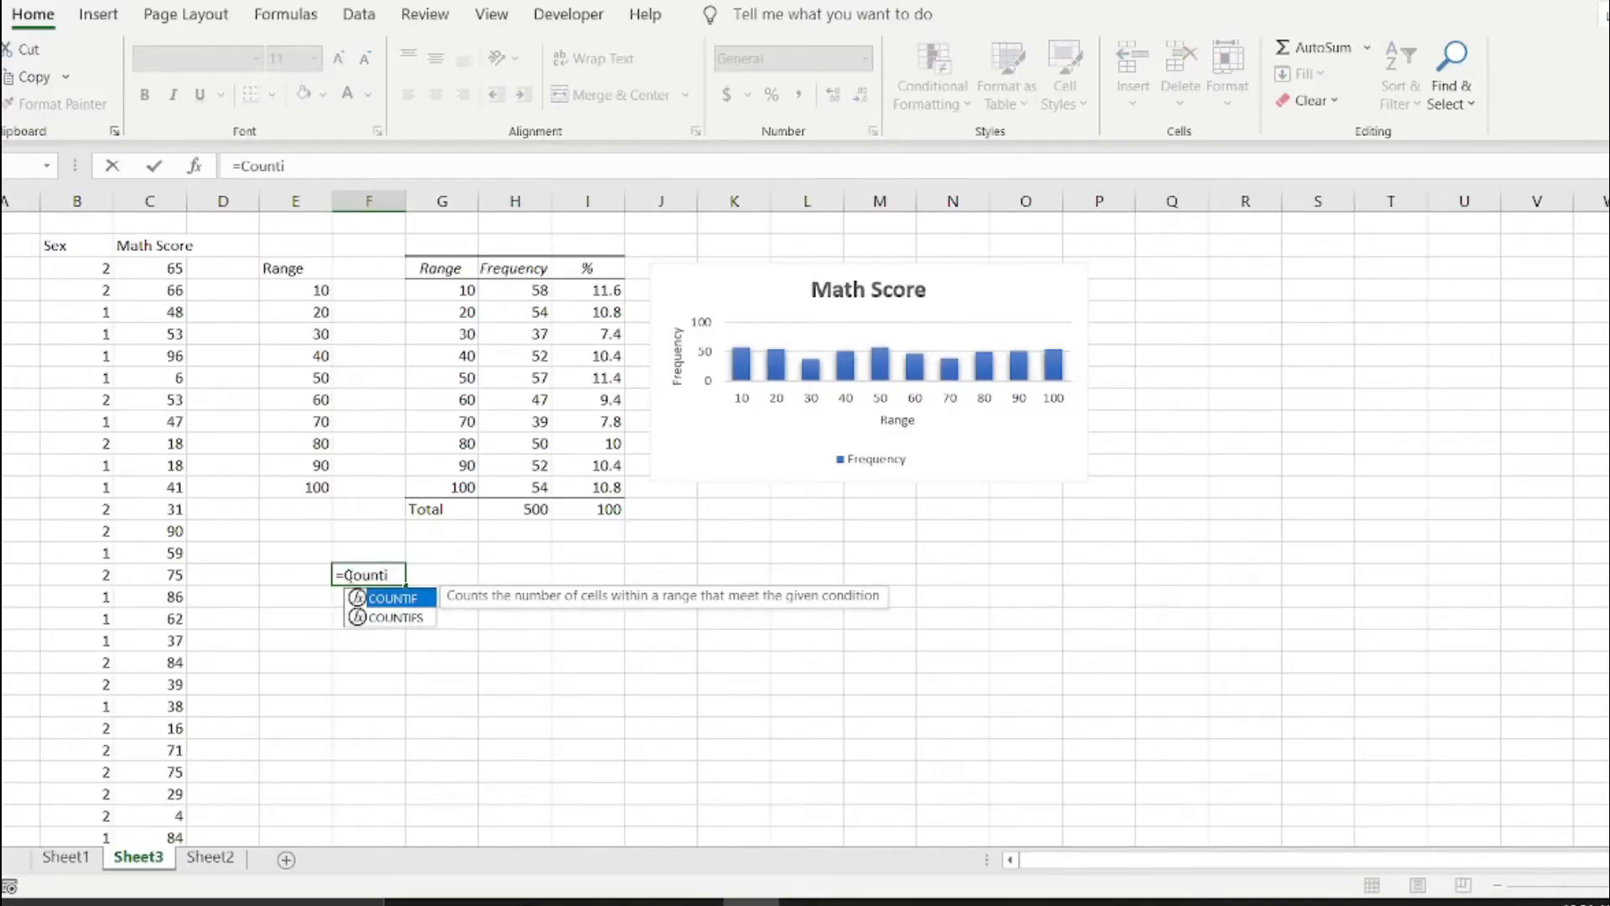
double_click(375, 598)
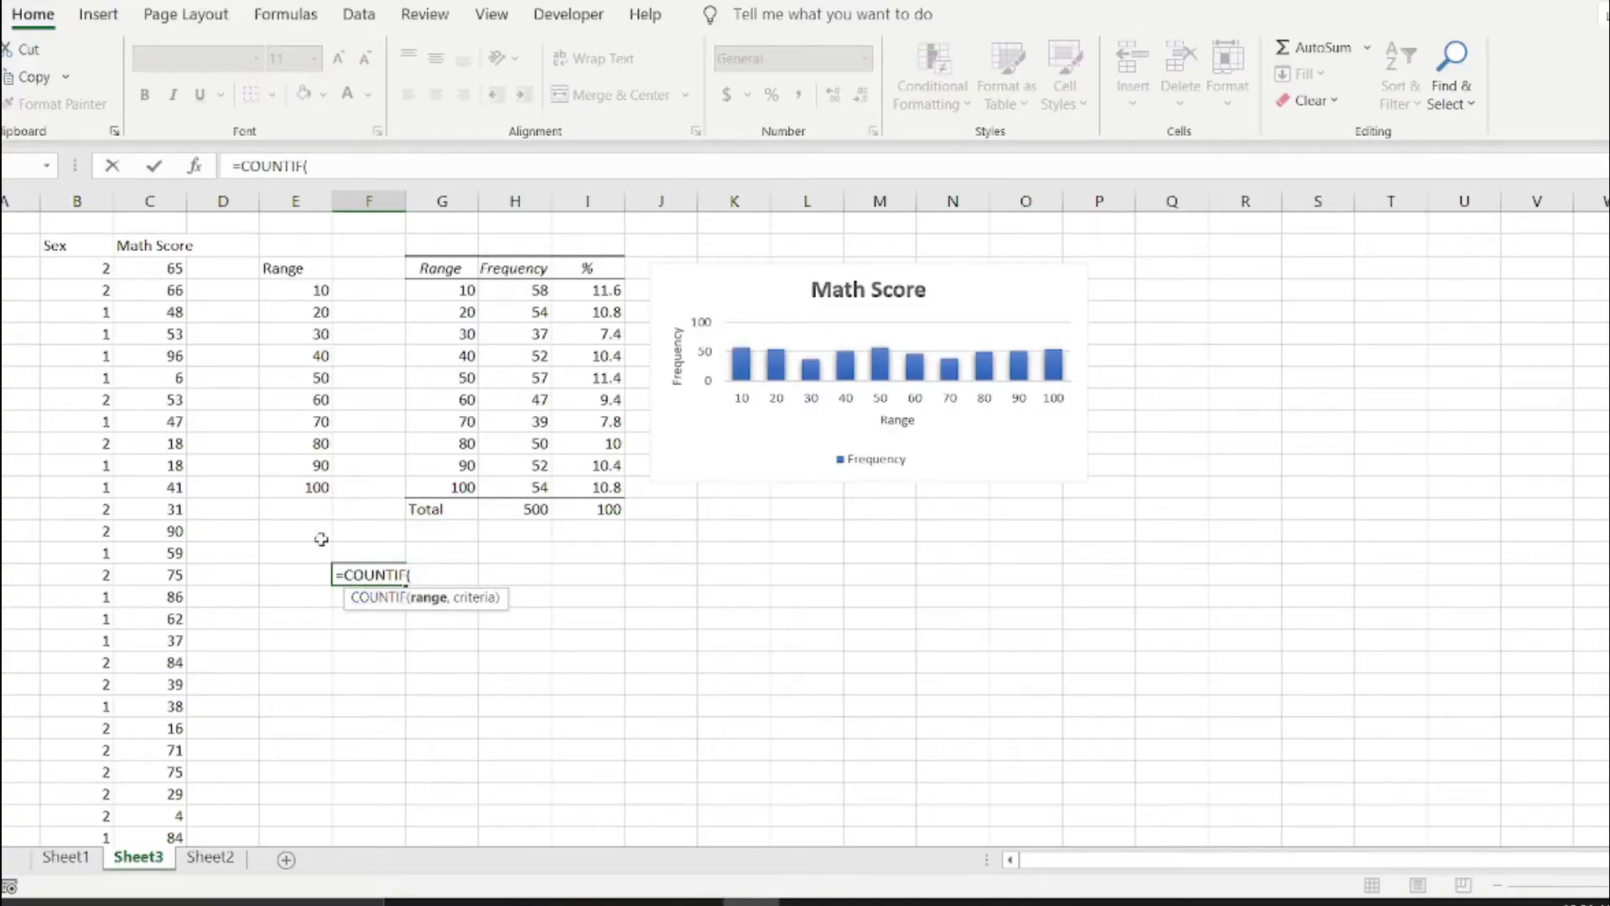
left_click(77, 268)
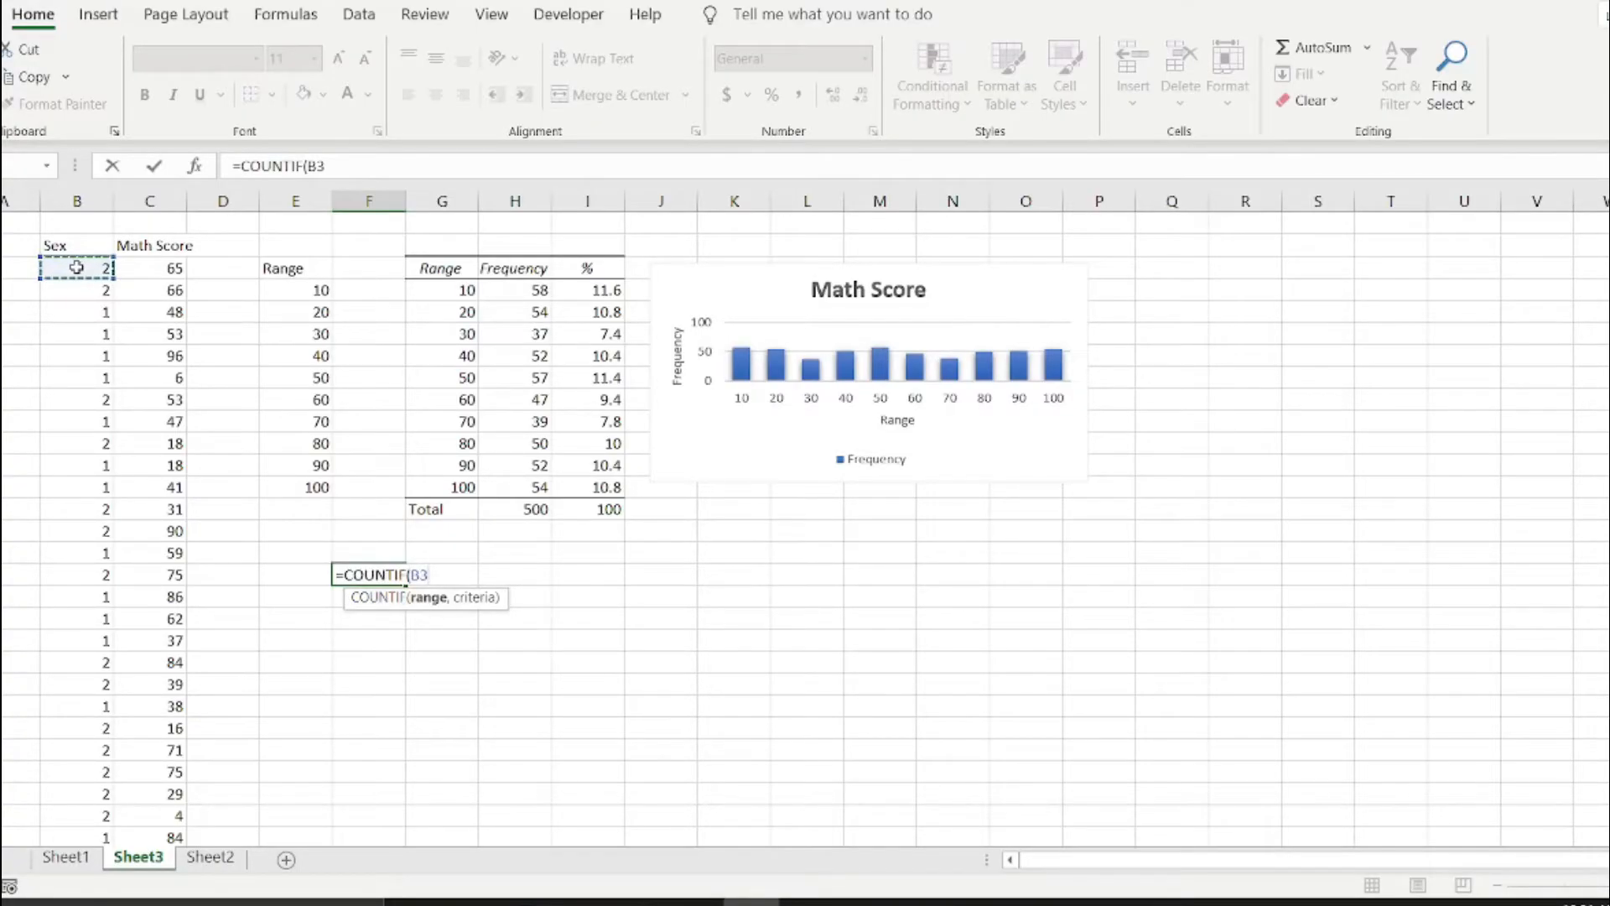
scroll(77, 267, "down", 15)
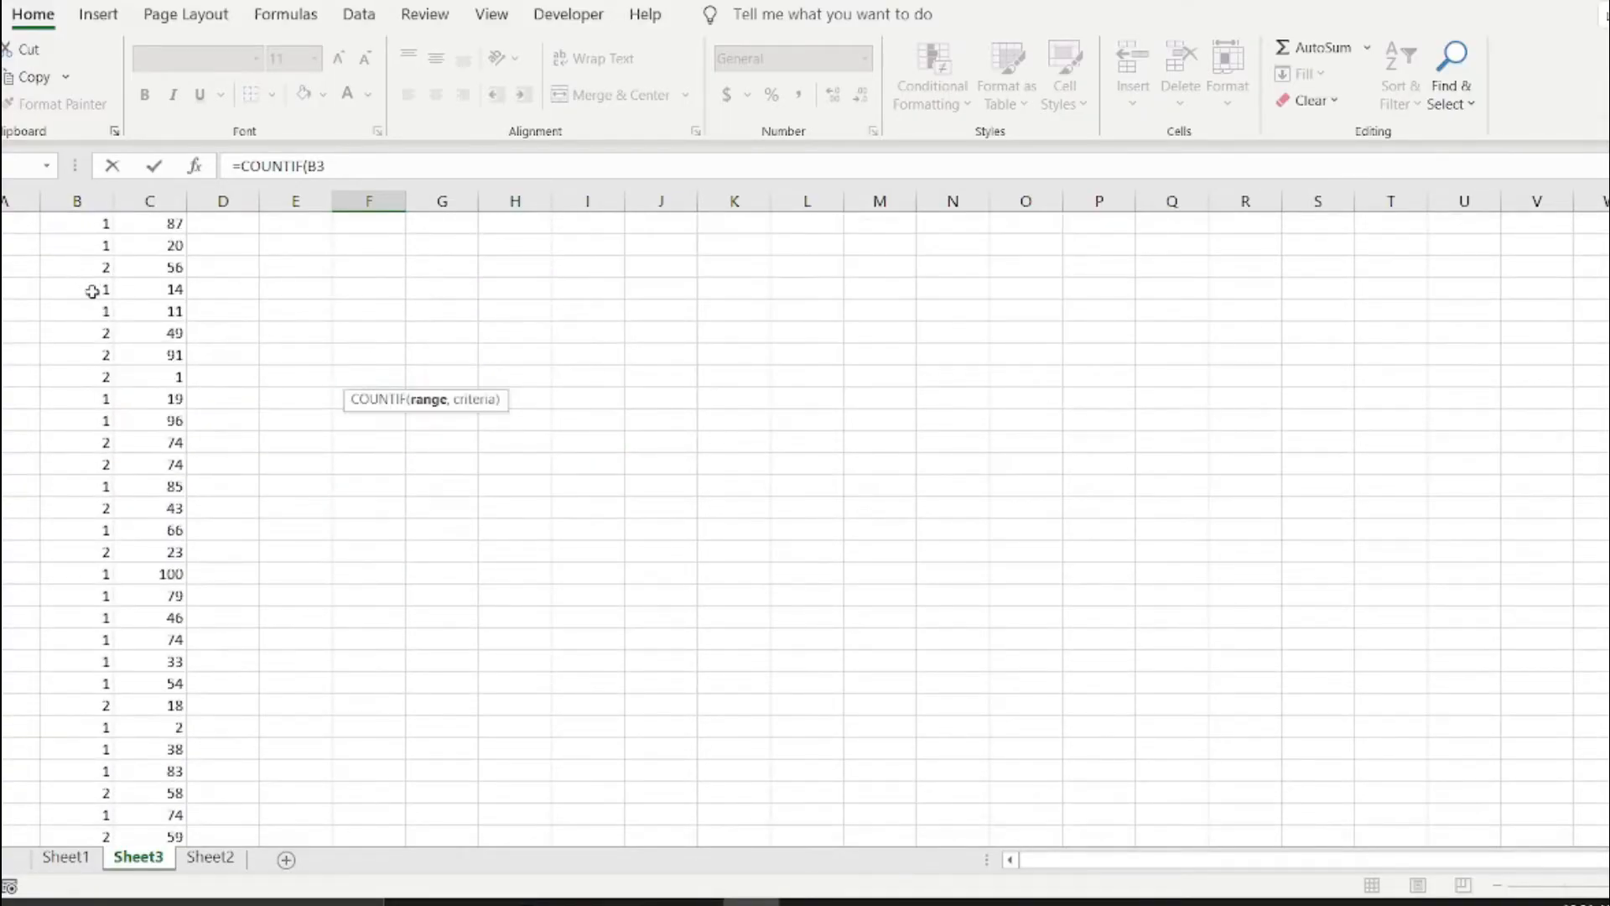
scroll(92, 291, "down", 15)
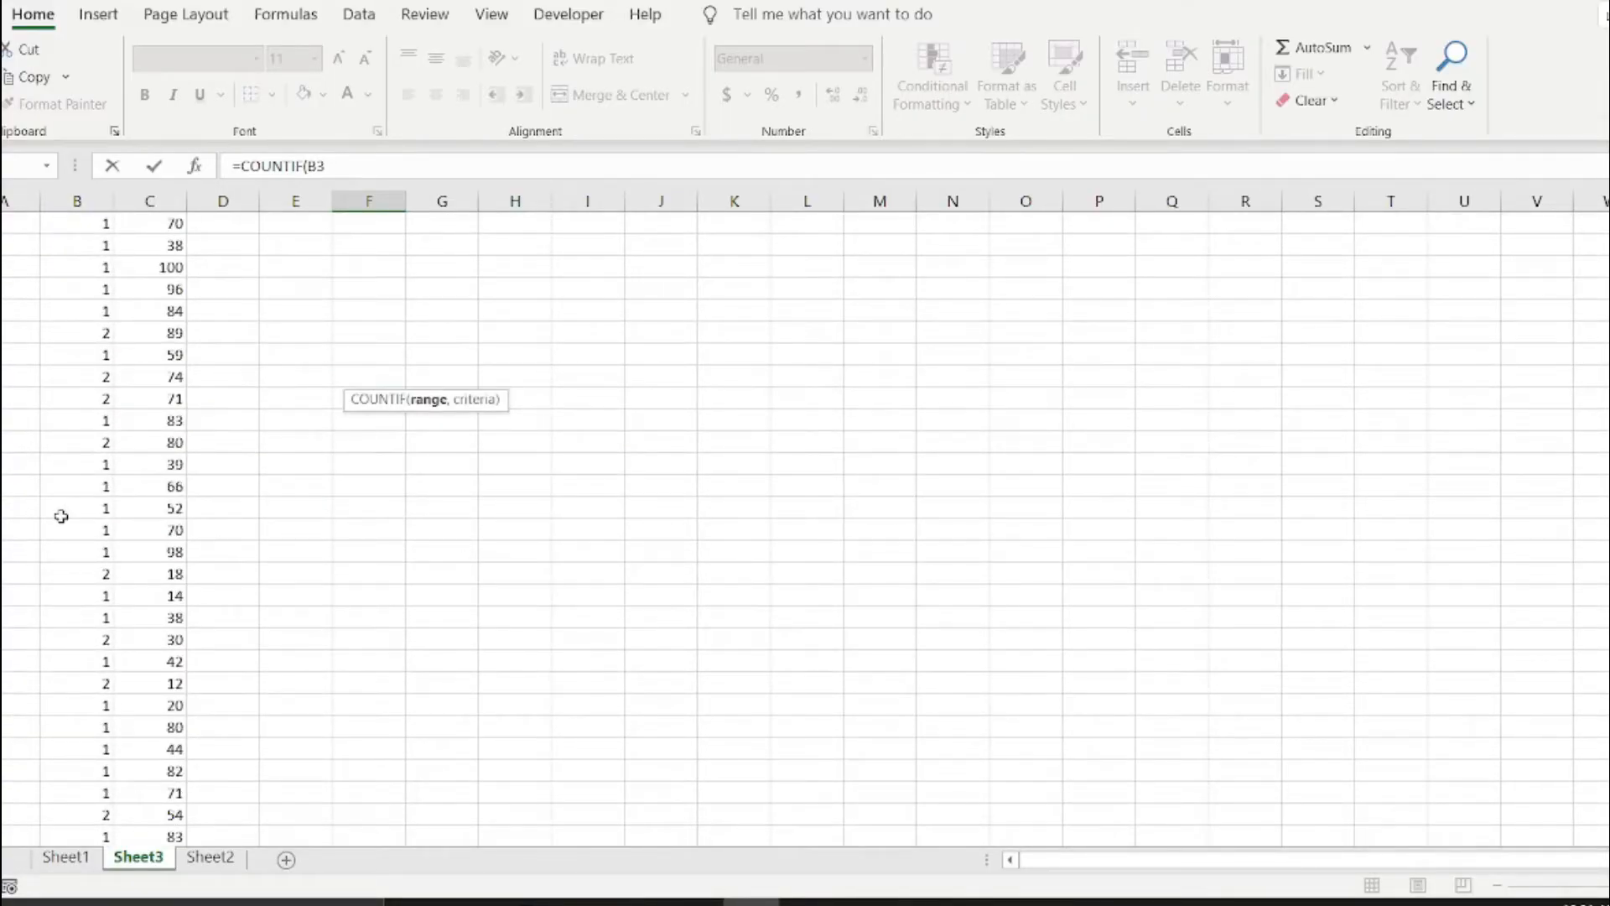
scroll(61, 516, "down", 15)
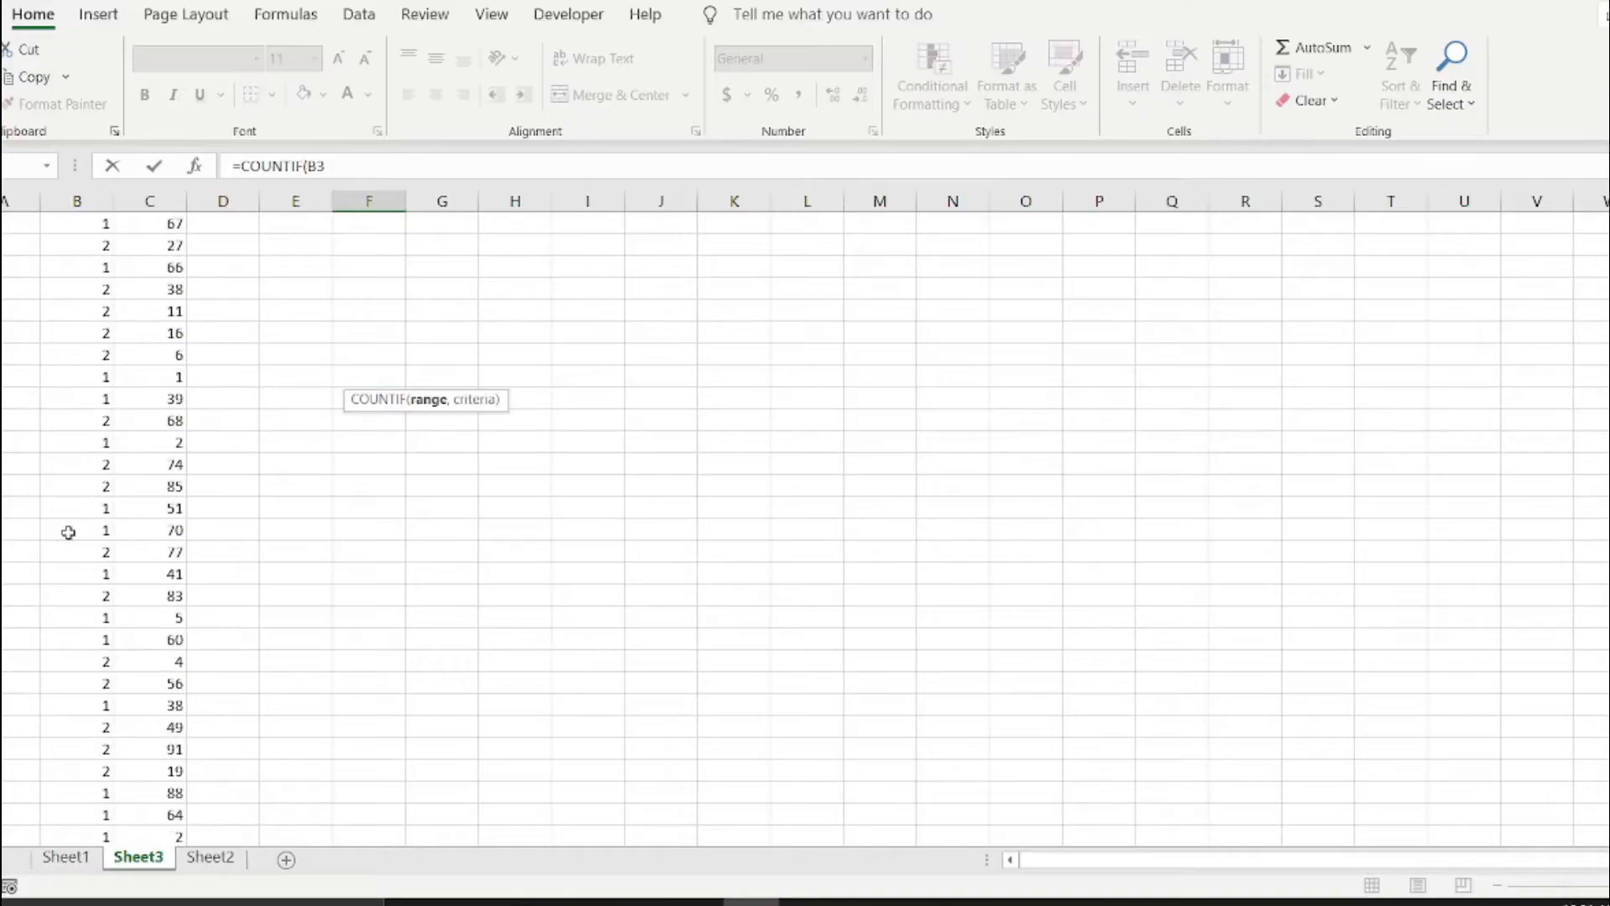
scroll(69, 532, "down", 15)
scroll(72, 503, "up", 7)
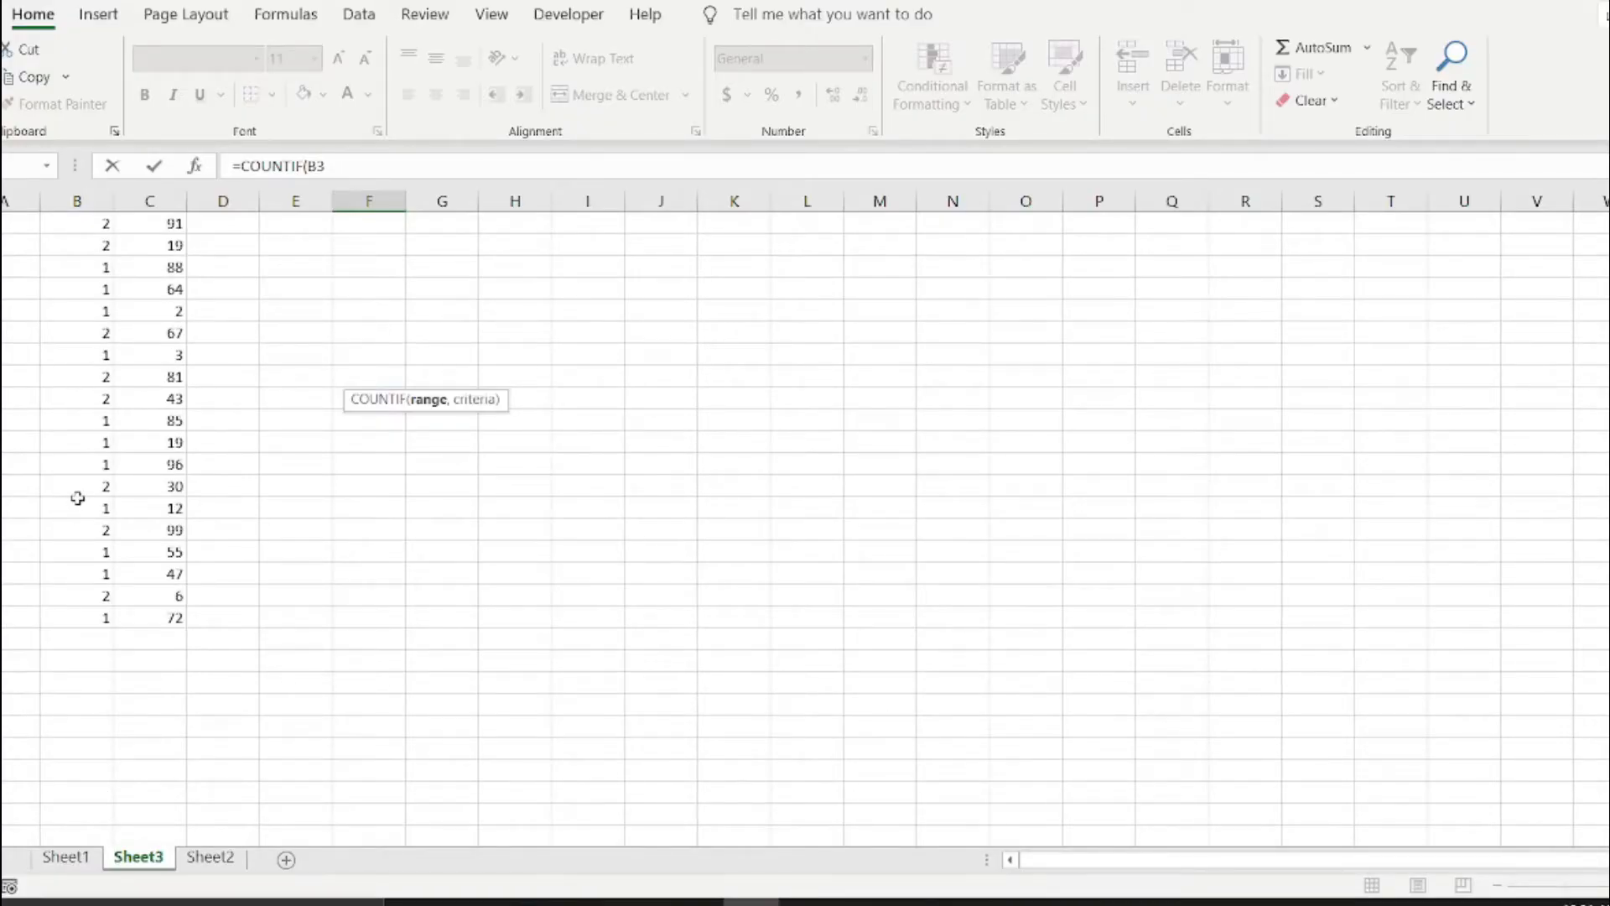
left_click(68, 618, "shift")
scroll(84, 613, "up", 8)
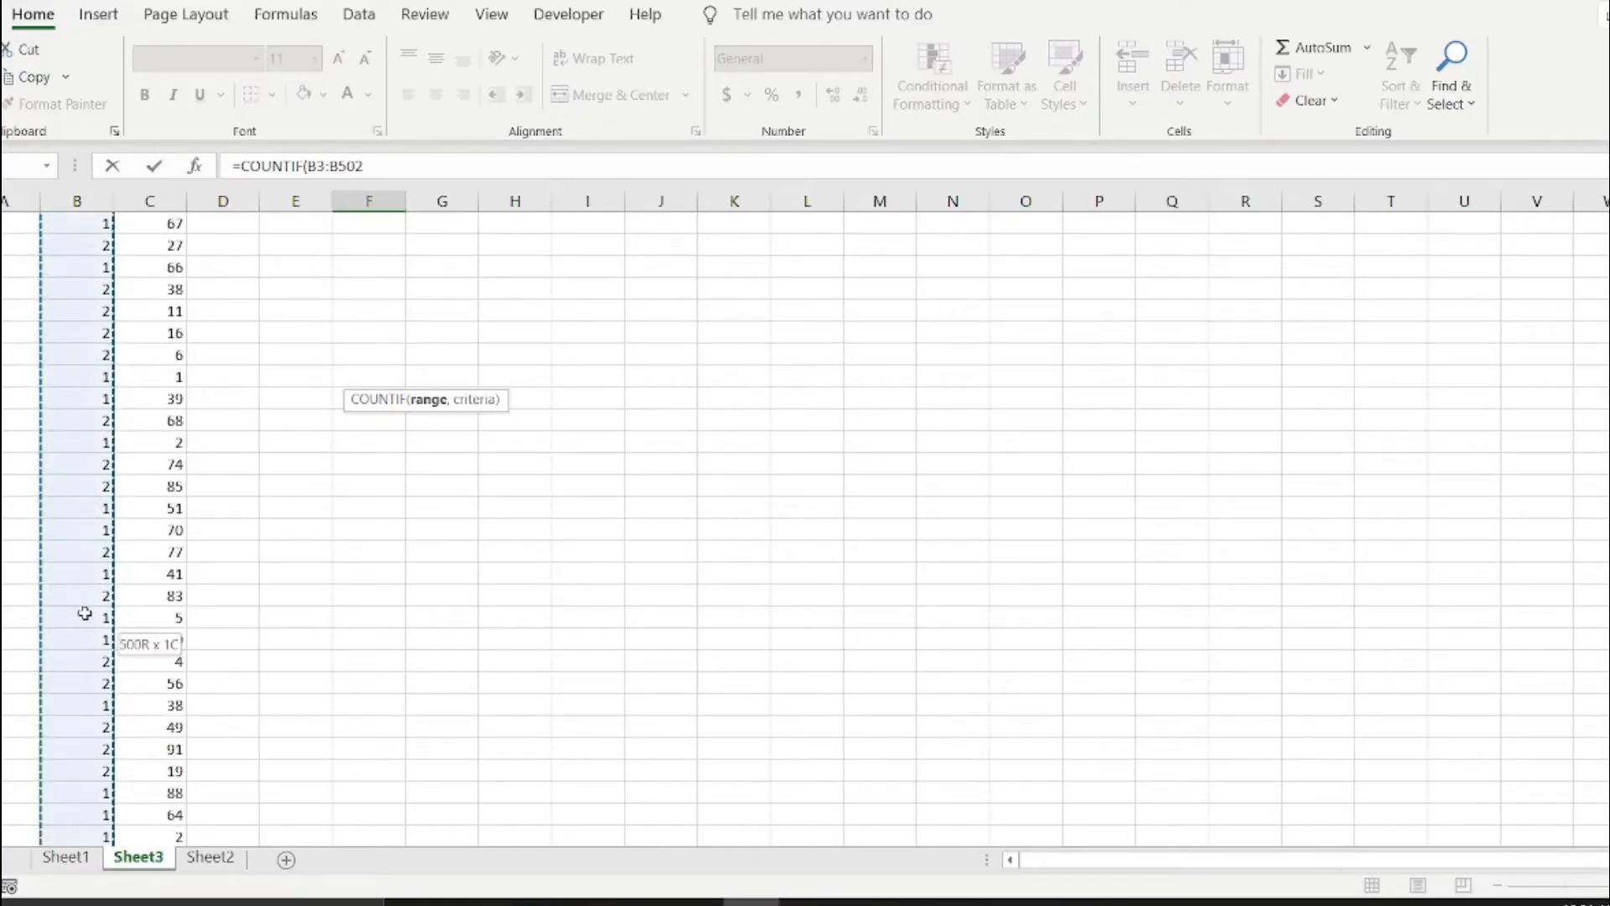
scroll(87, 614, "up", 20)
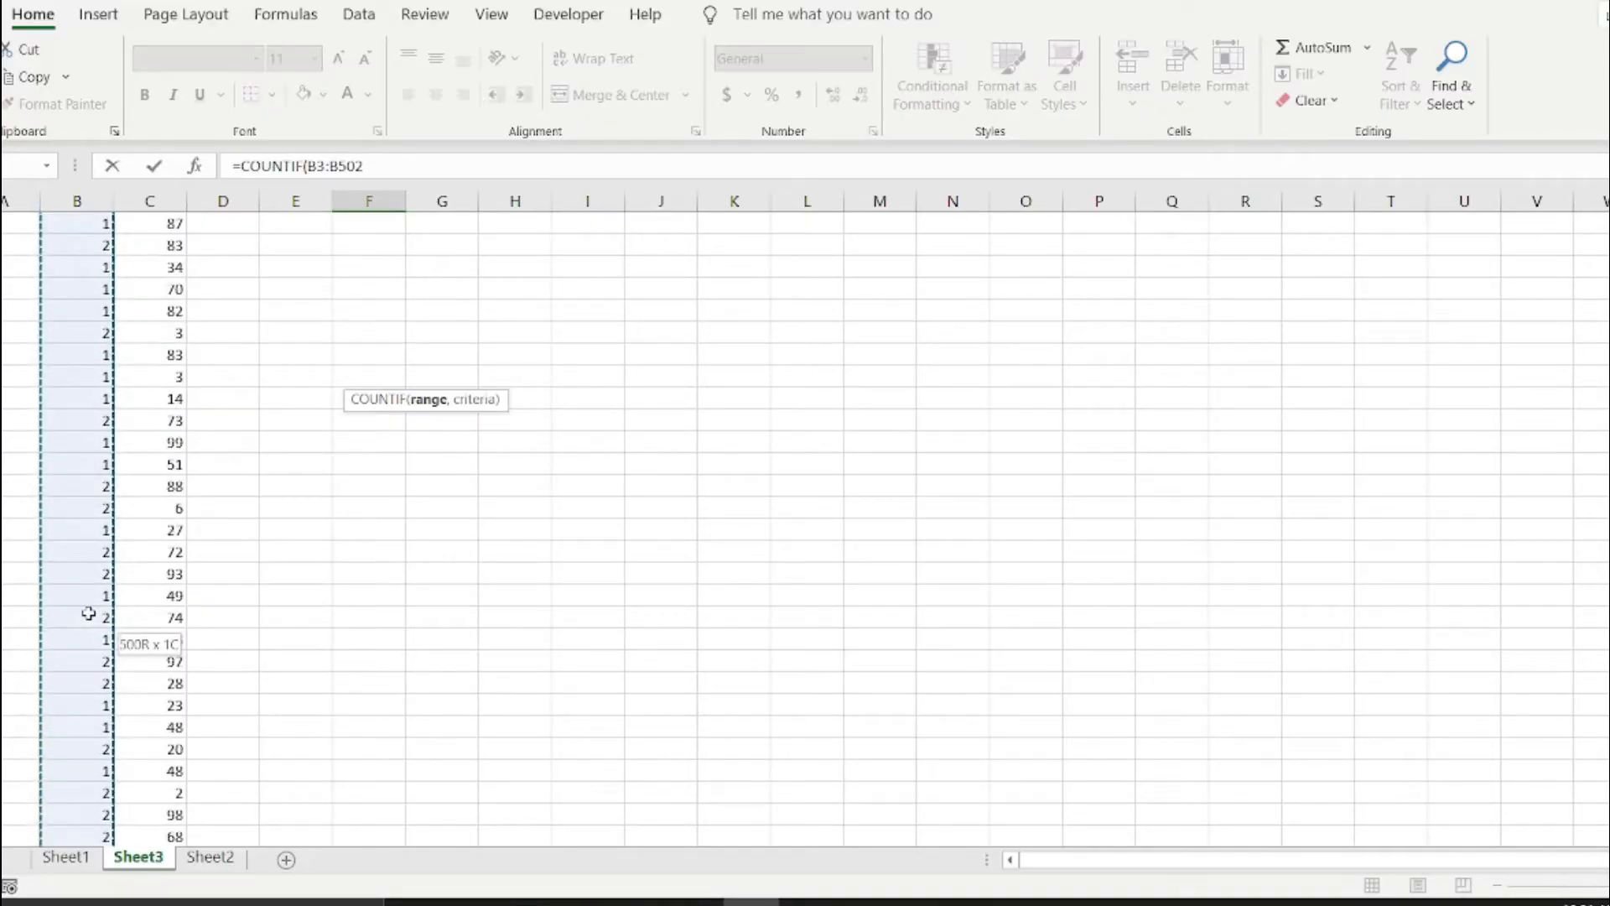
scroll(88, 614, "up", 20)
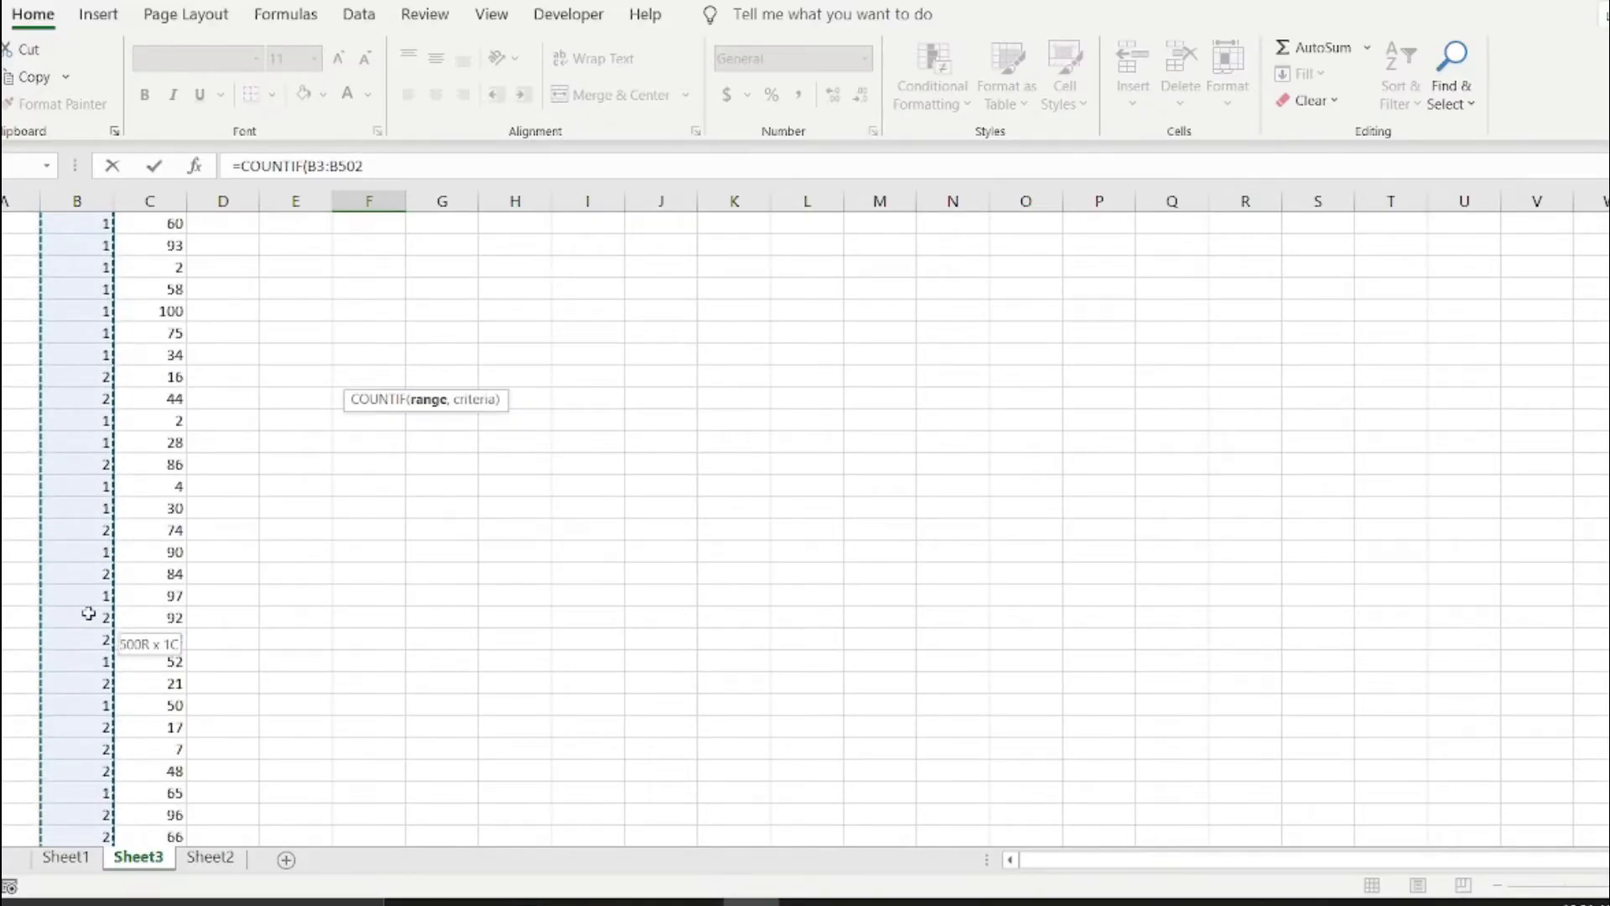
scroll(88, 614, "up", 20)
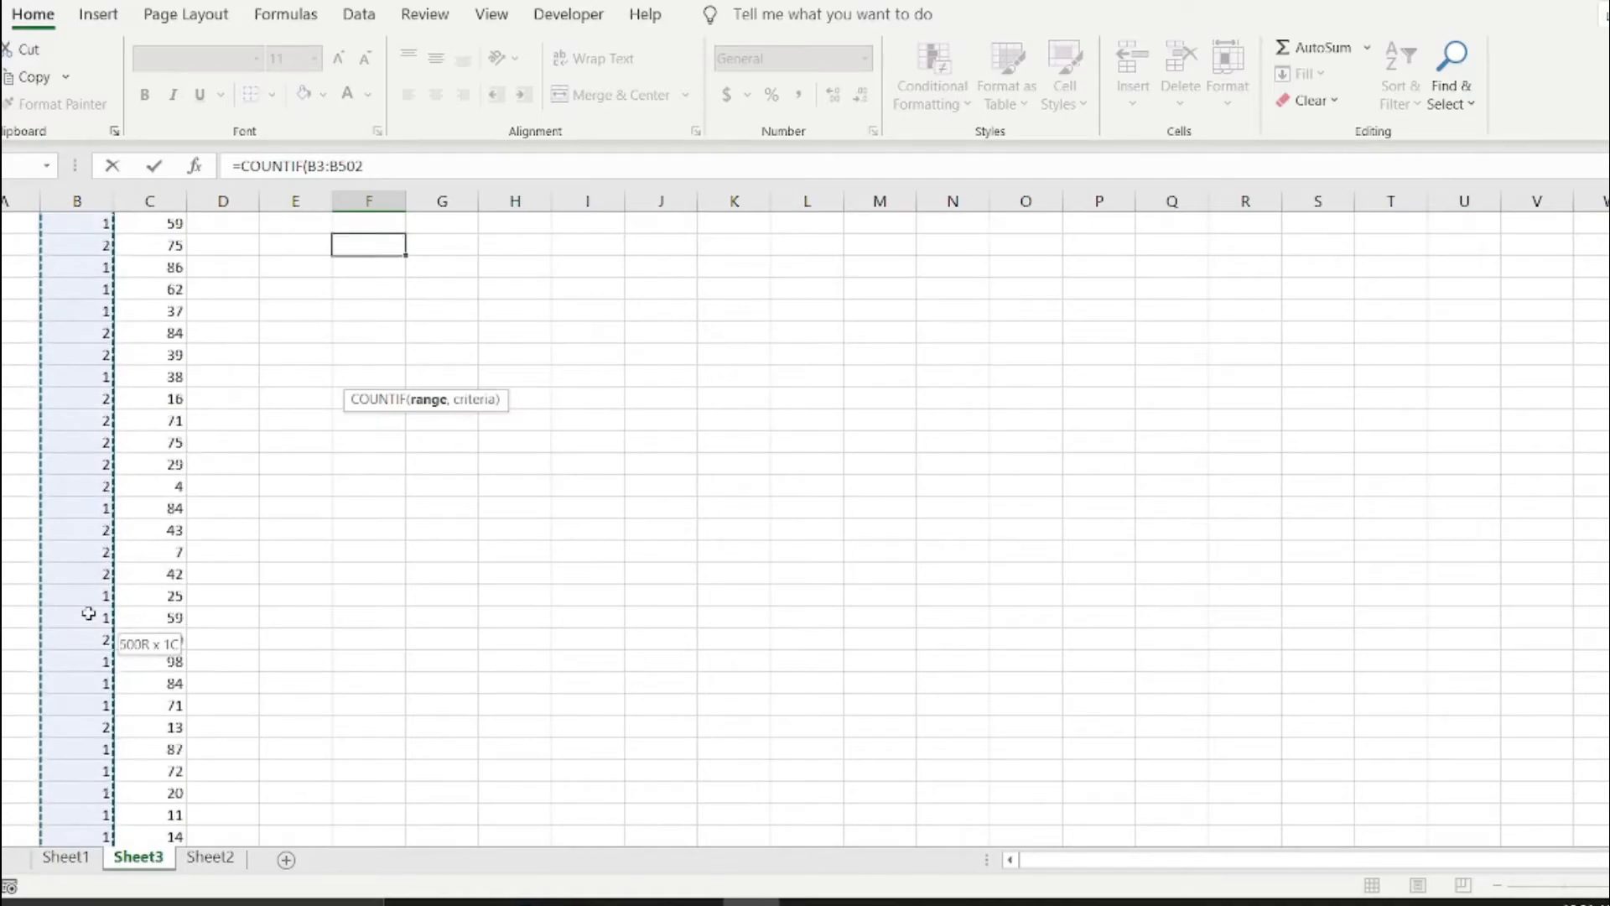
scroll(89, 614, "up", 10)
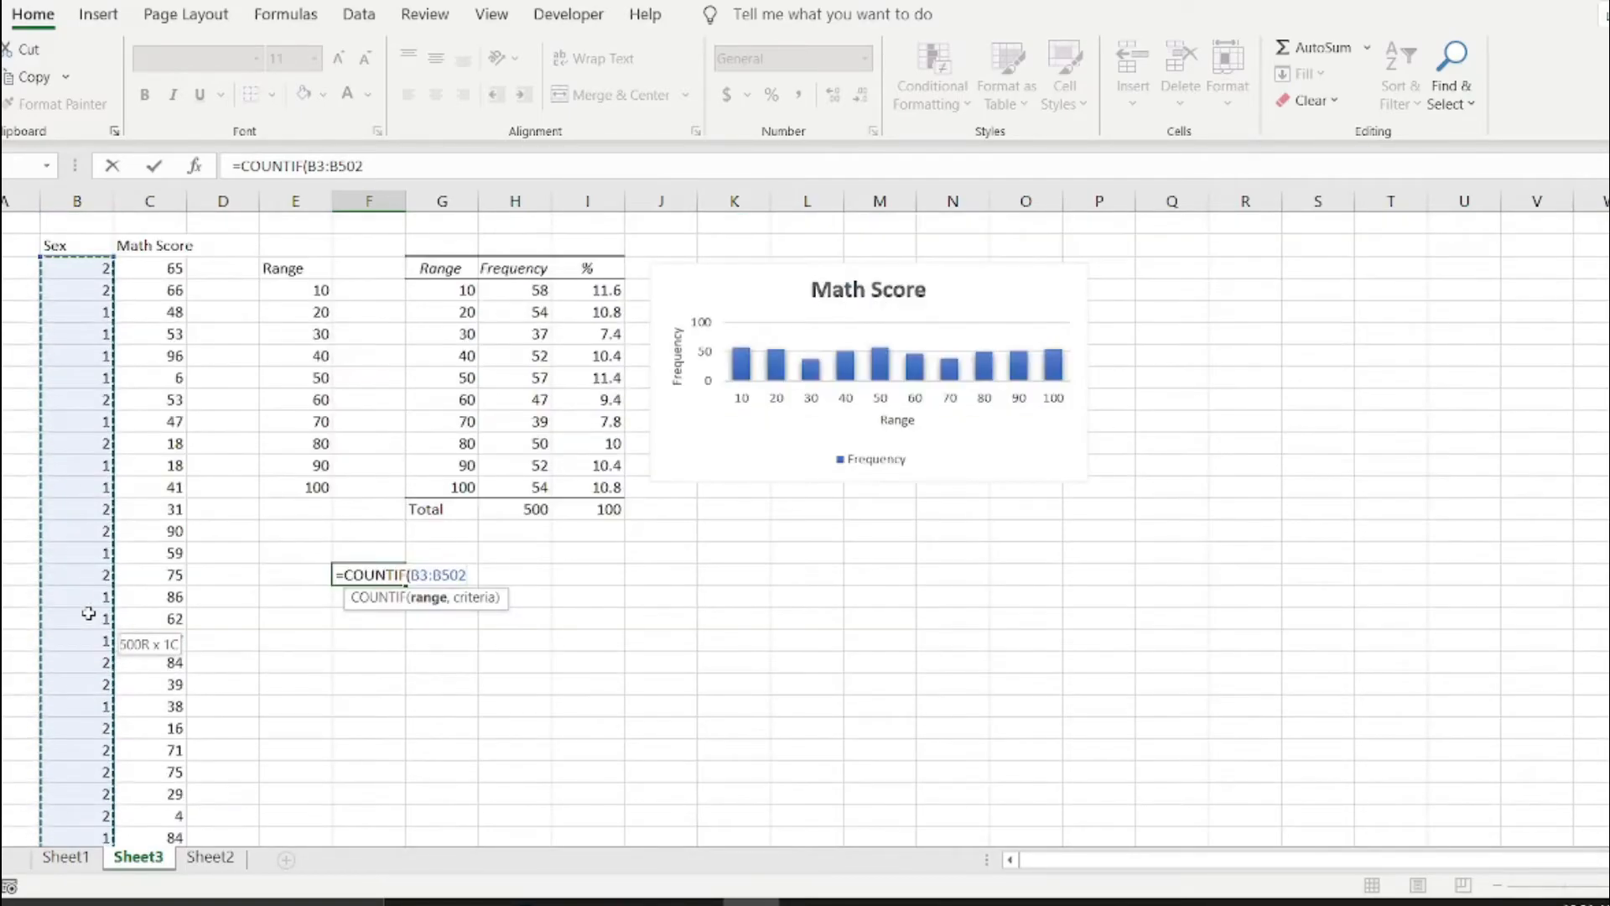
Complete the COUNTIF formula in F17 with the criterion 1, giving =COUNTIF(B3:B502,1).
type(",")
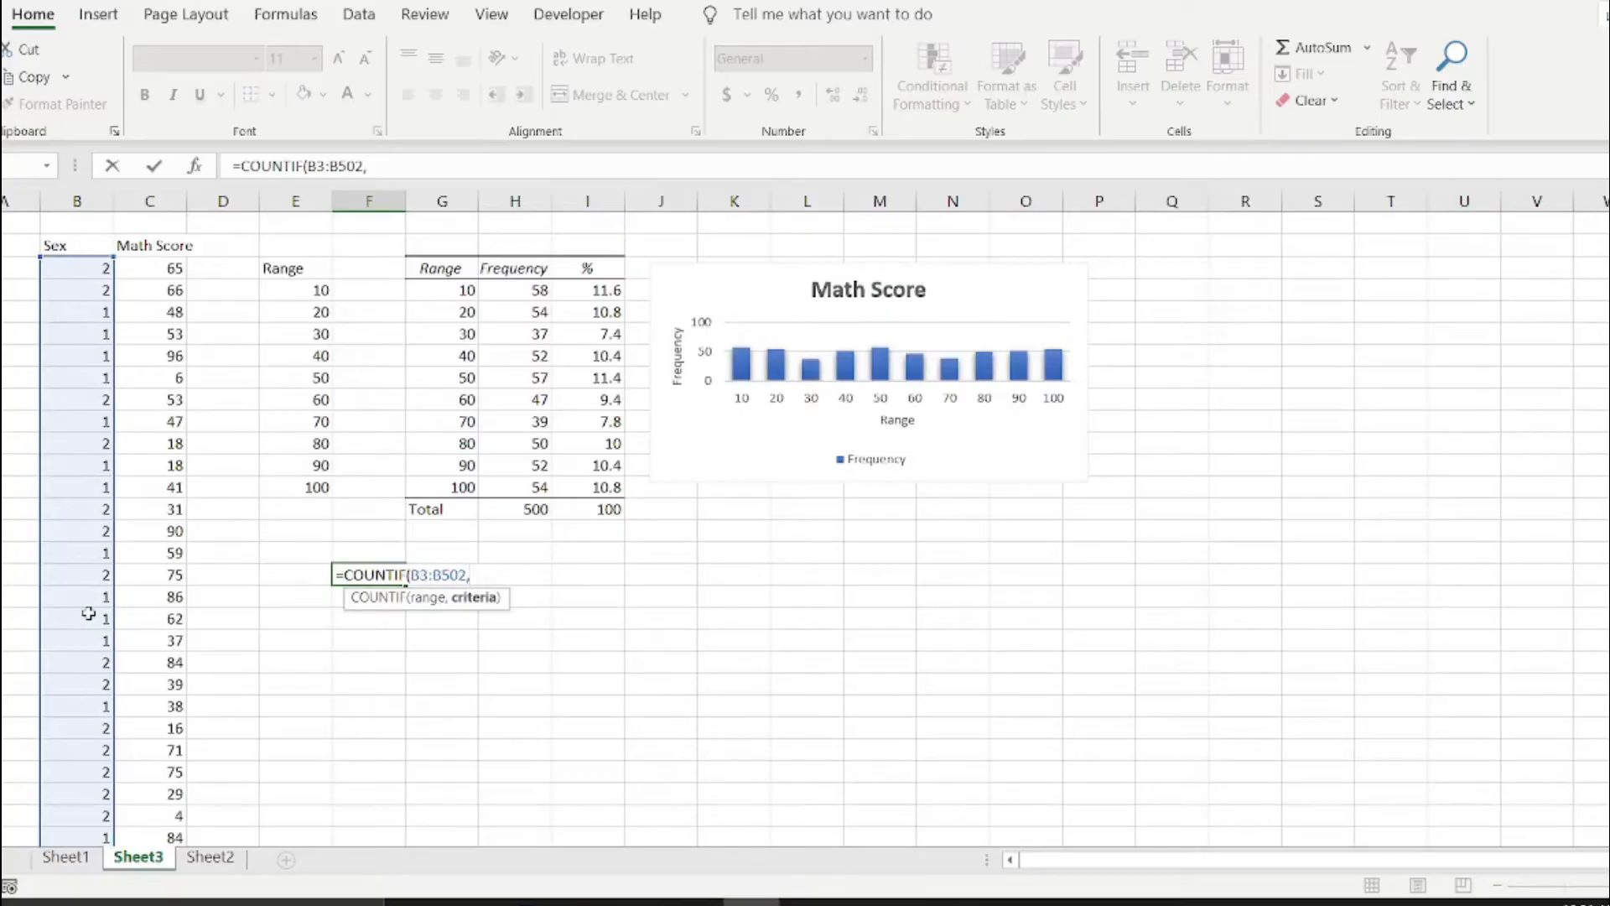
type("1)")
key("Return")
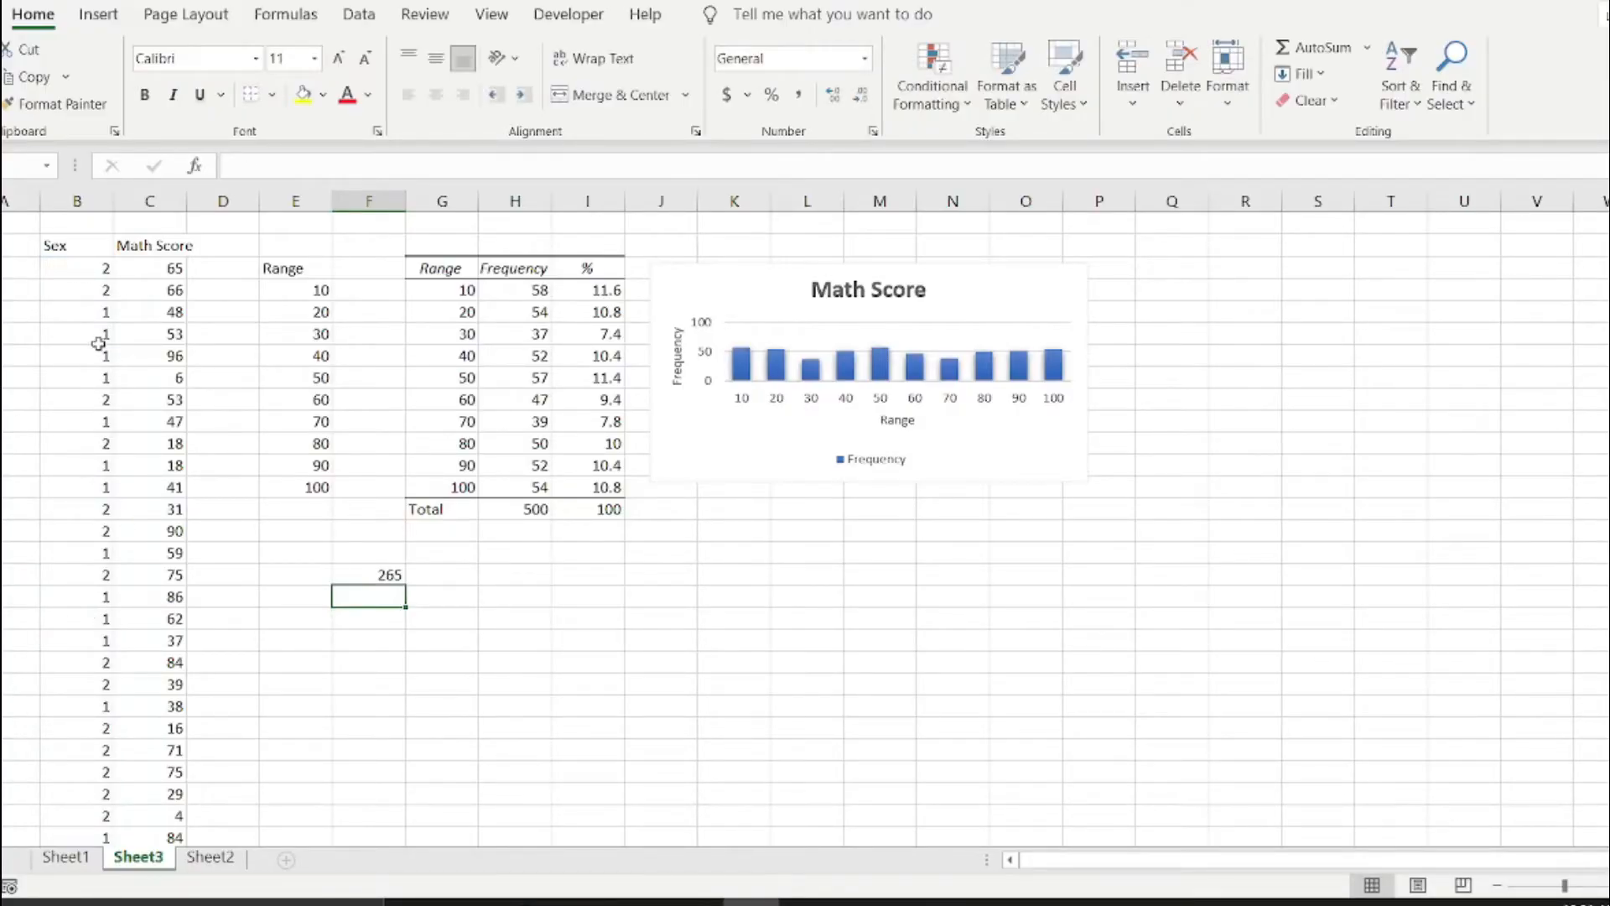
left_click(369, 575)
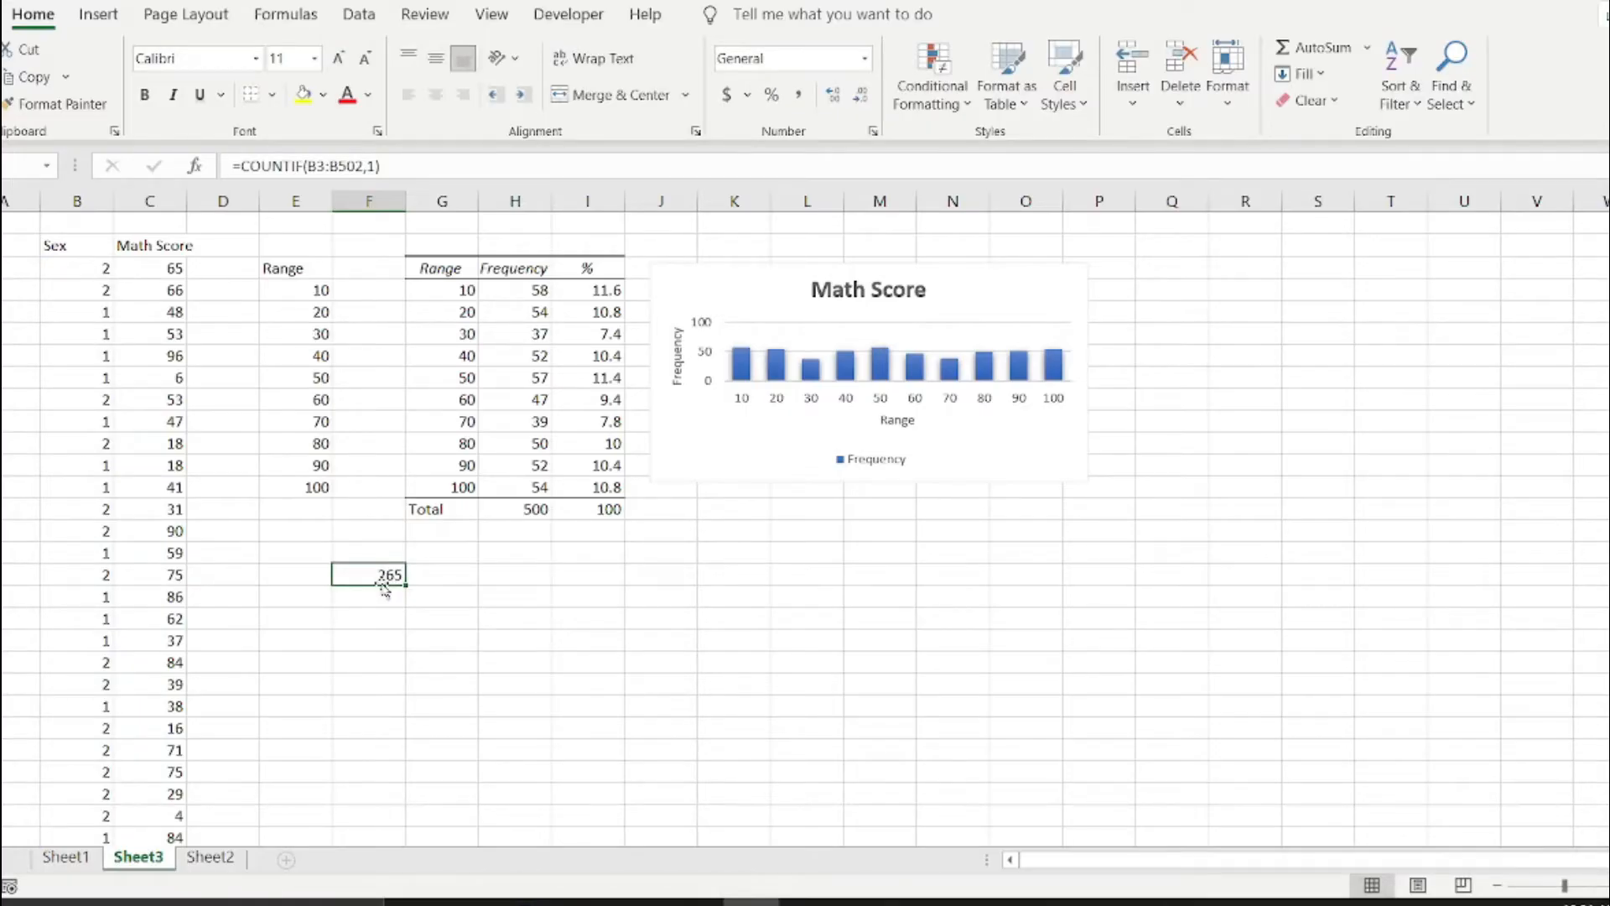
Label E17 "Female" and E18 "Male" beside the sex count.
left_click(307, 573)
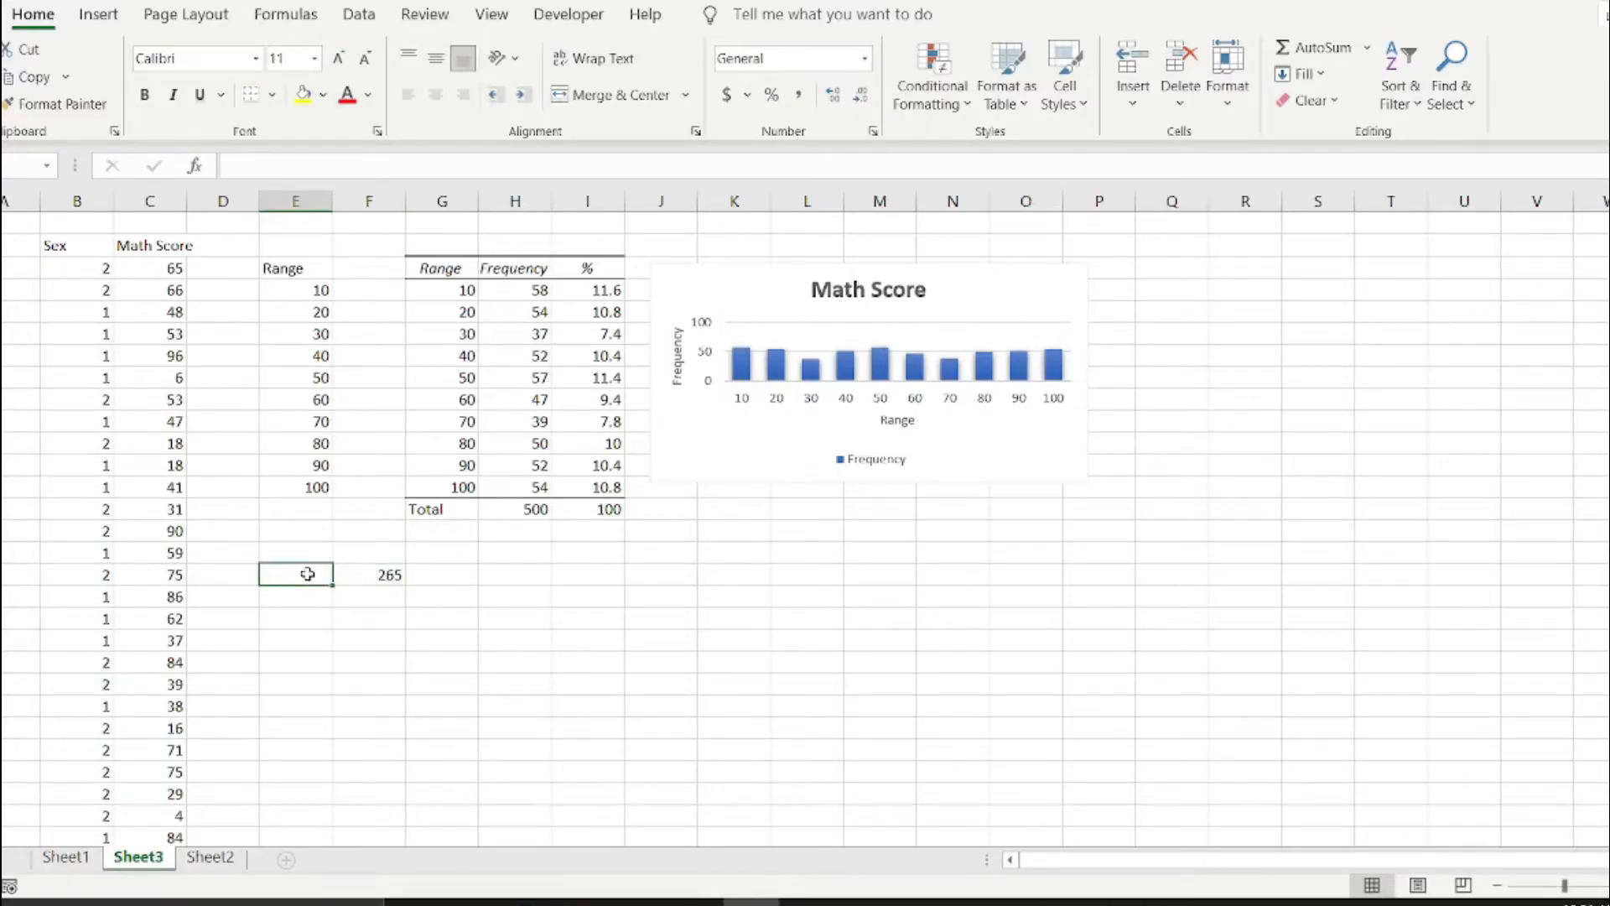
type("F")
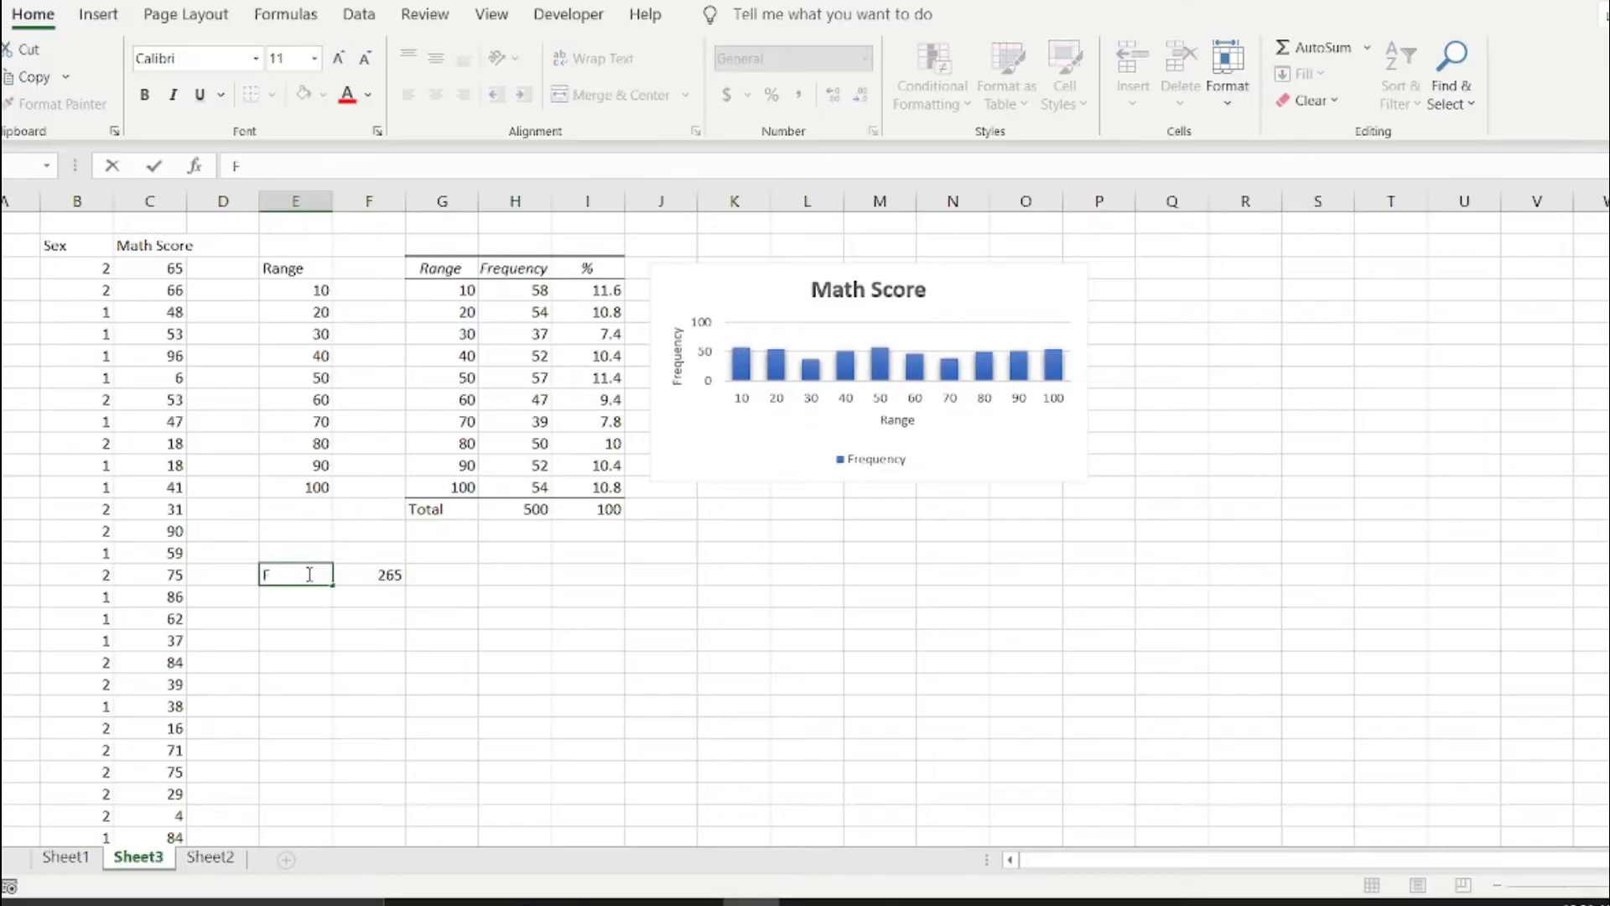
type("emale")
key("Return")
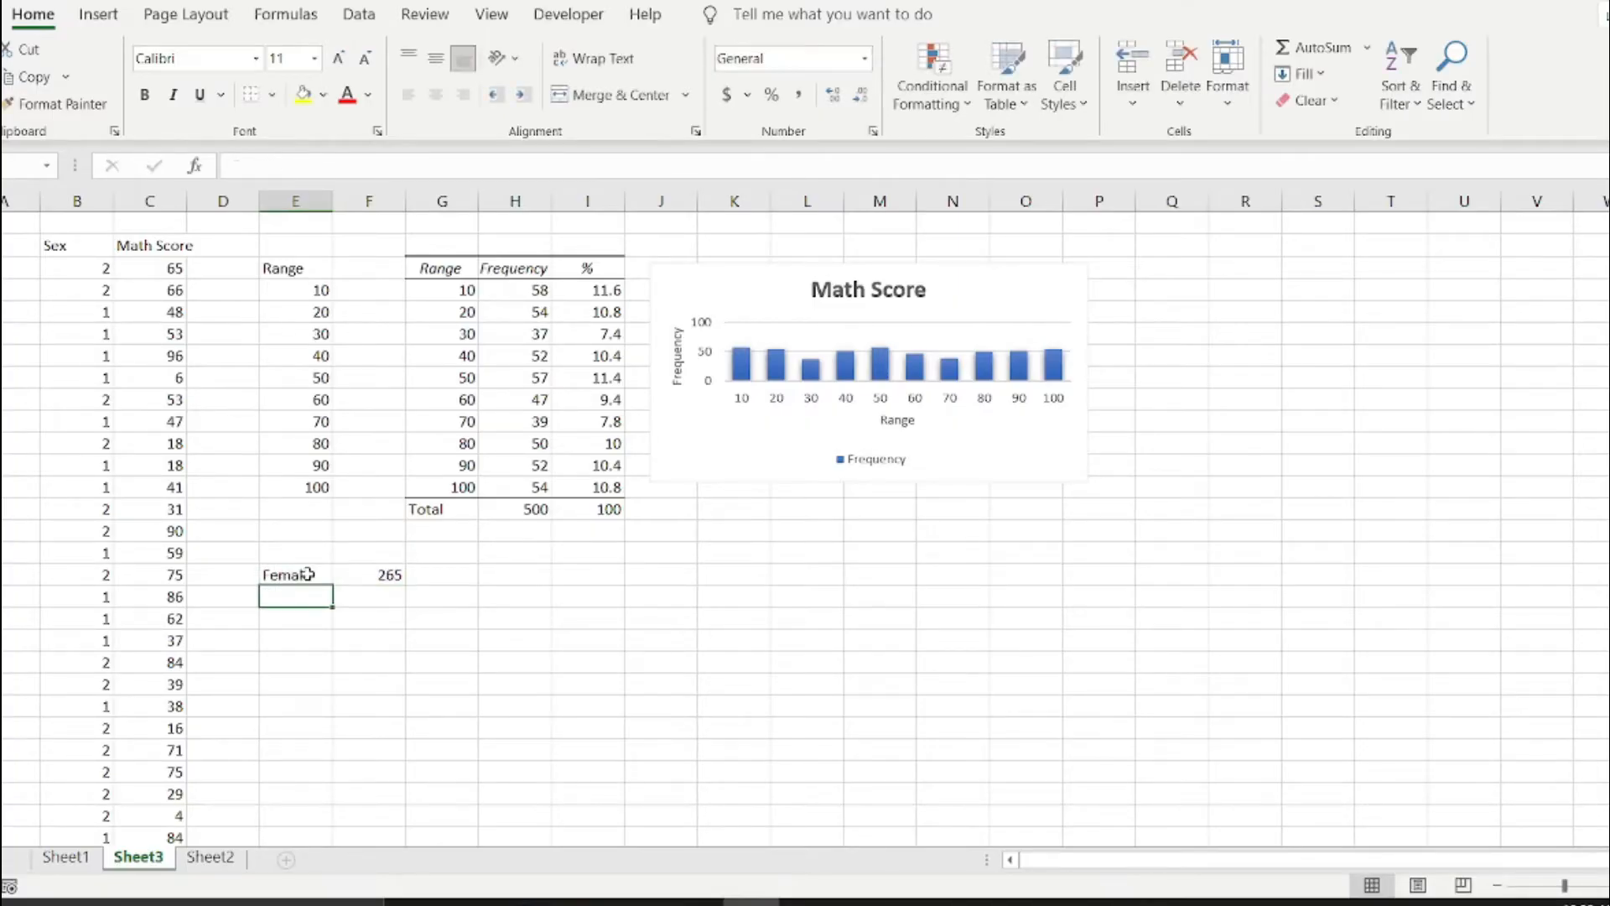
type("Male")
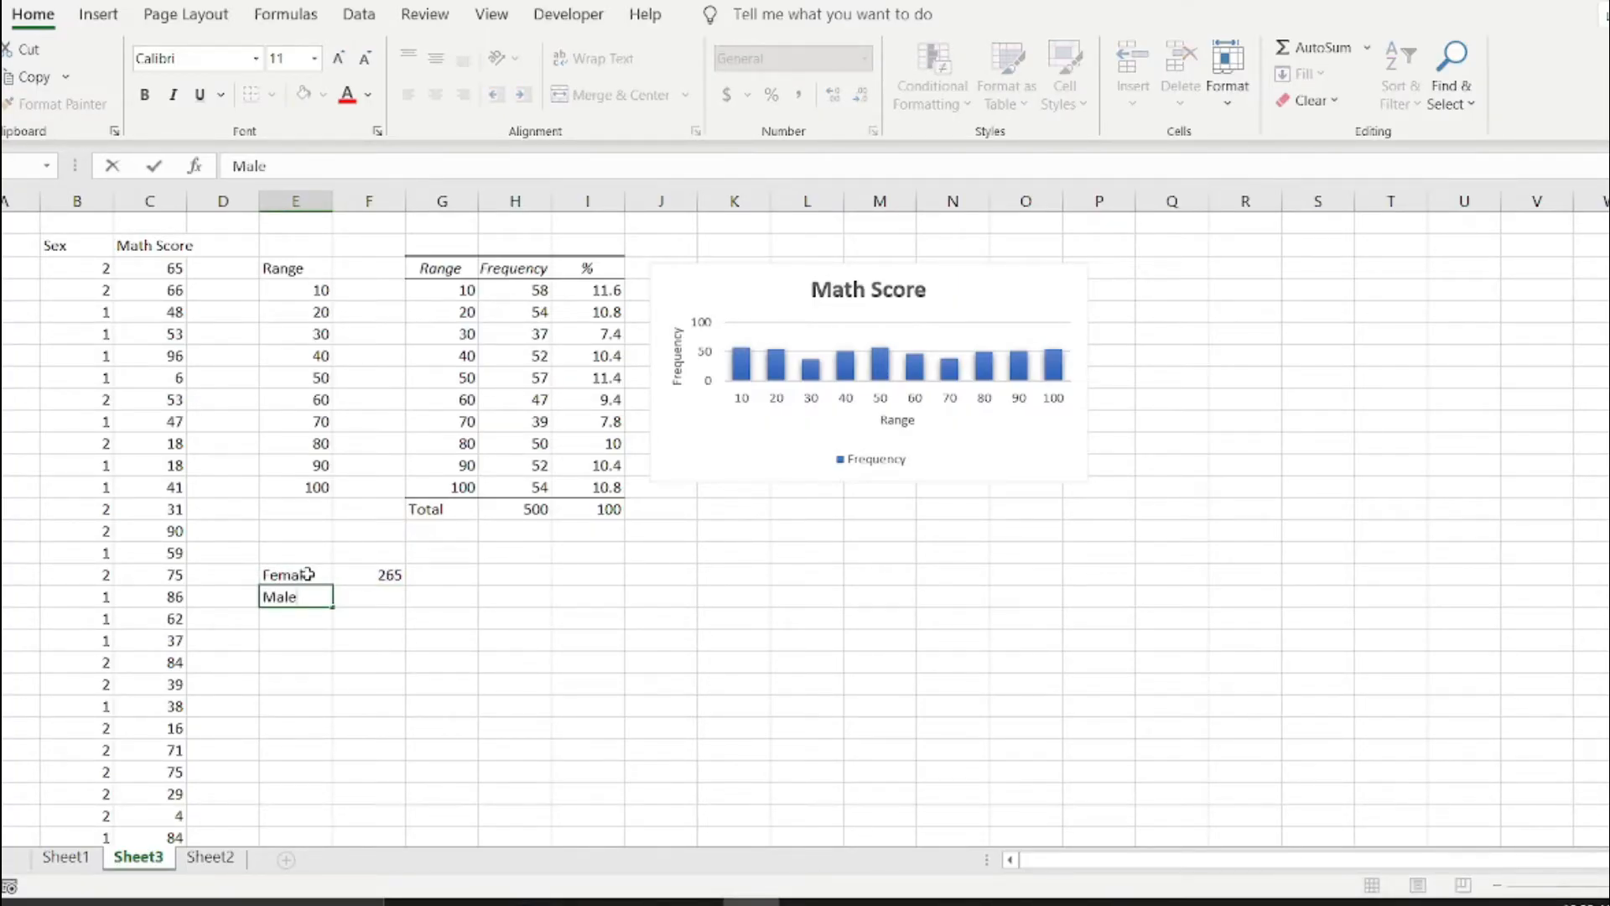
Fill the count formula from F17 down to F18 and correct it to =COUNTIF(B3:B502,2) for the males.
key("Right")
key("Up")
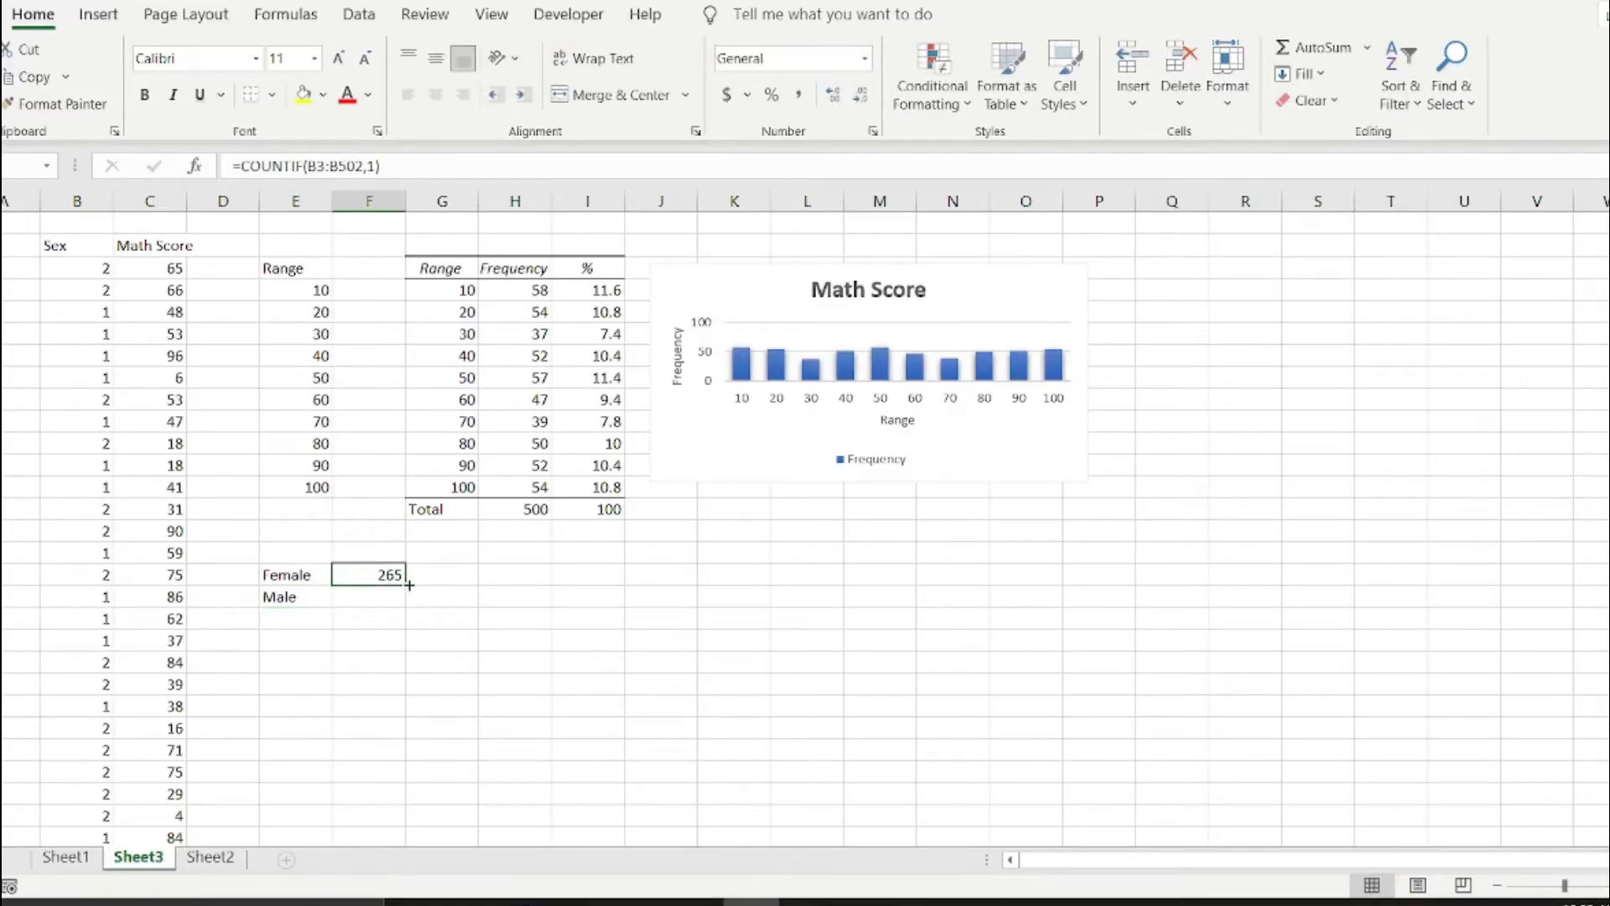
left_click_drag(407, 585, 405, 603)
double_click(372, 598)
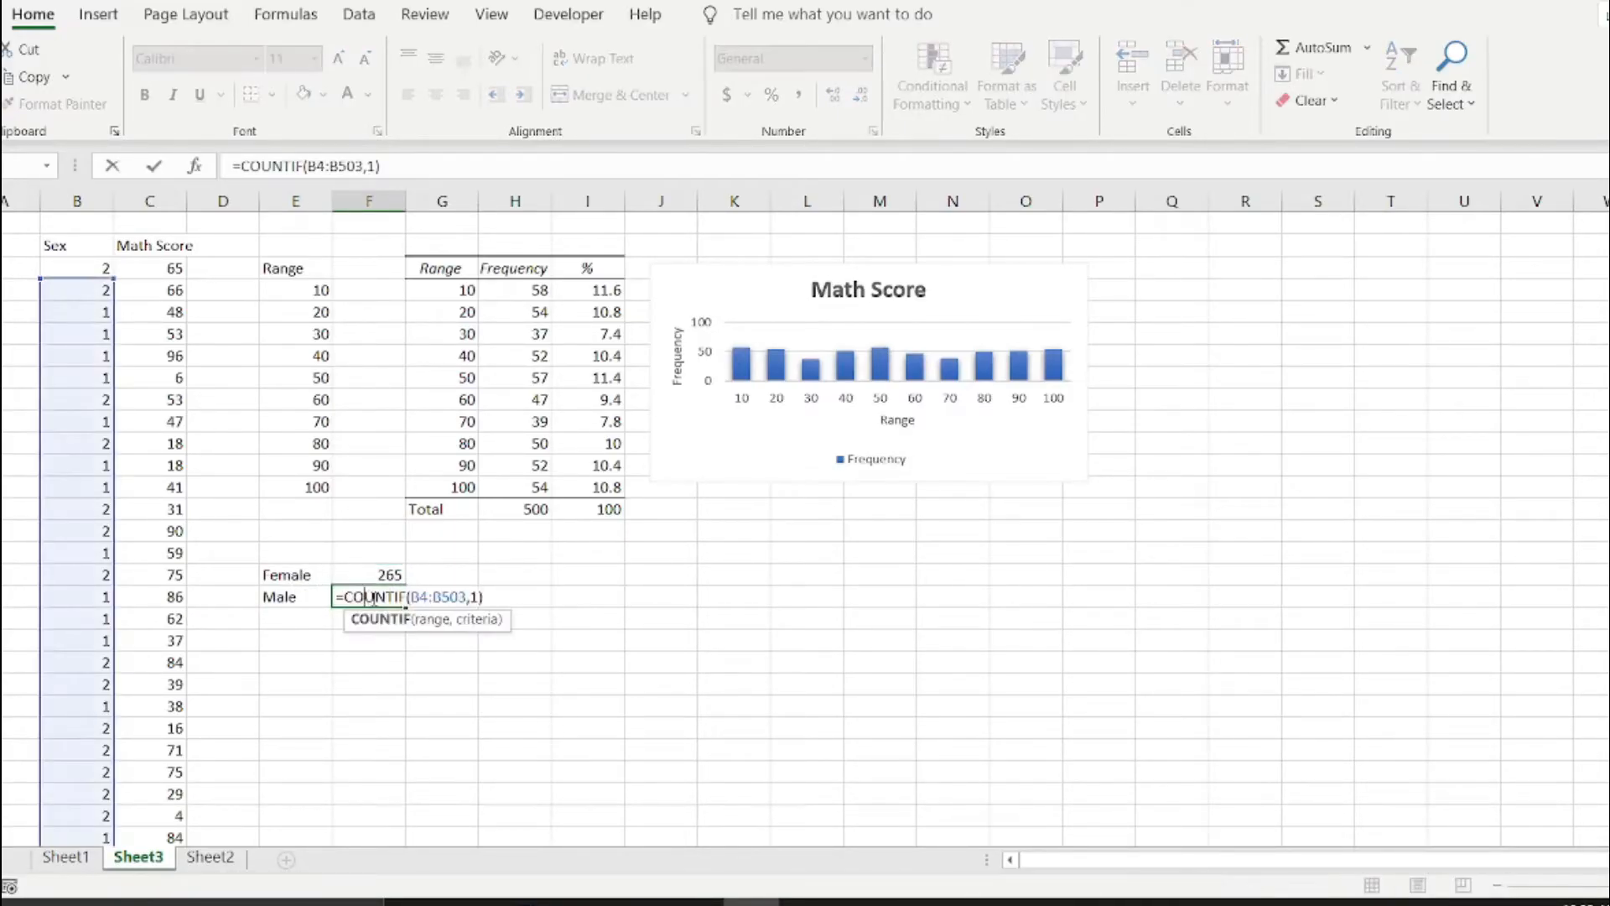
left_click(428, 596)
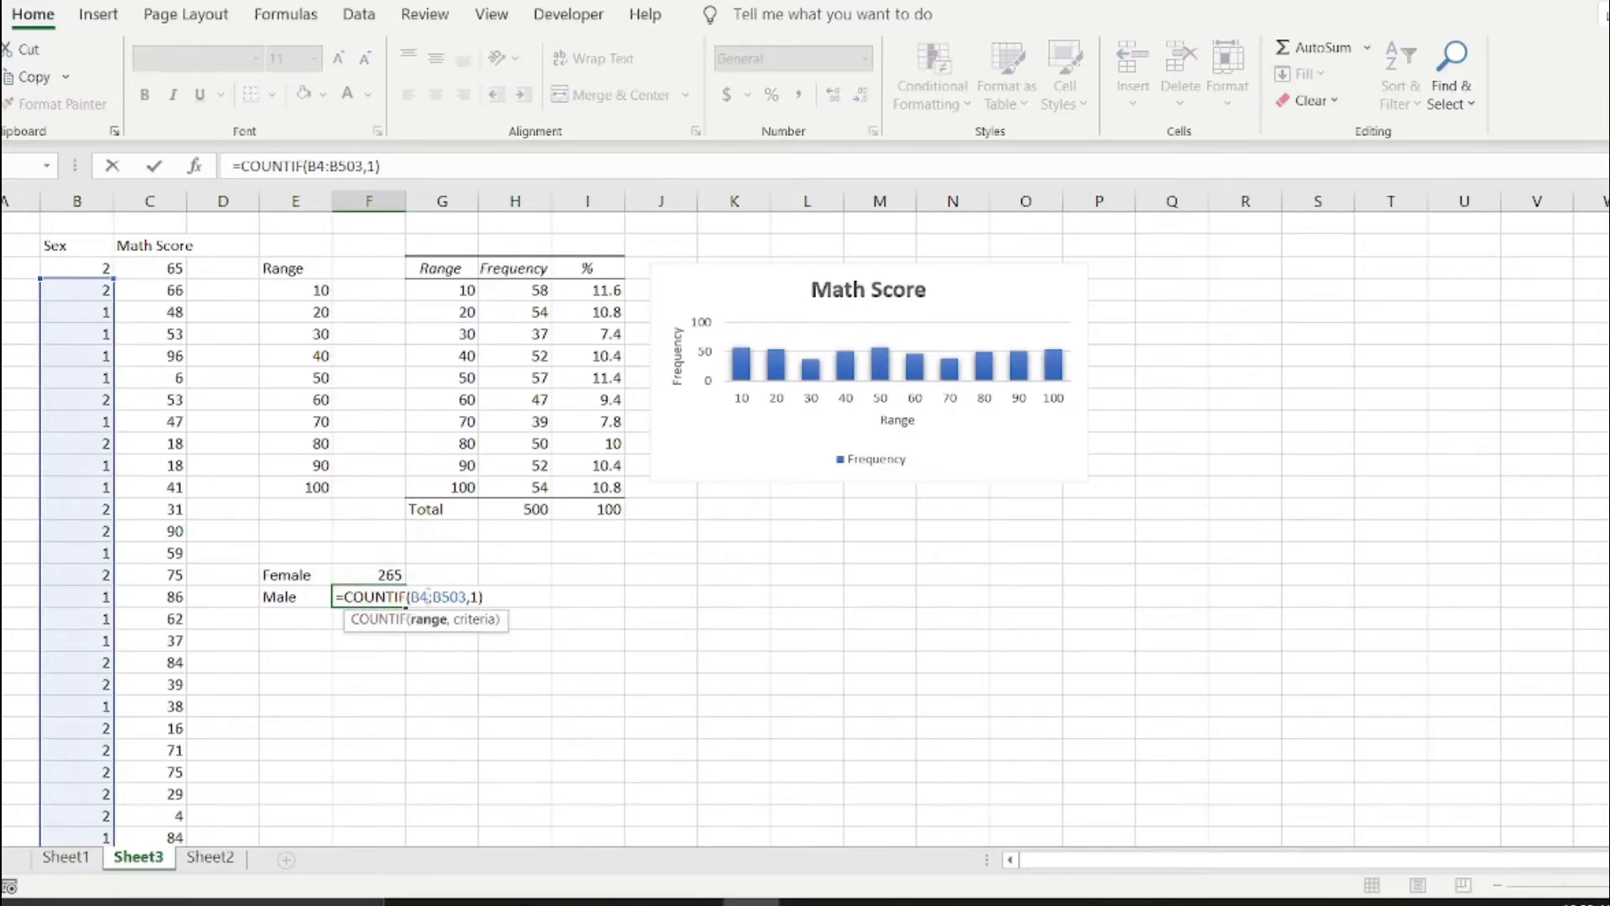
key("BackSpace")
type("3")
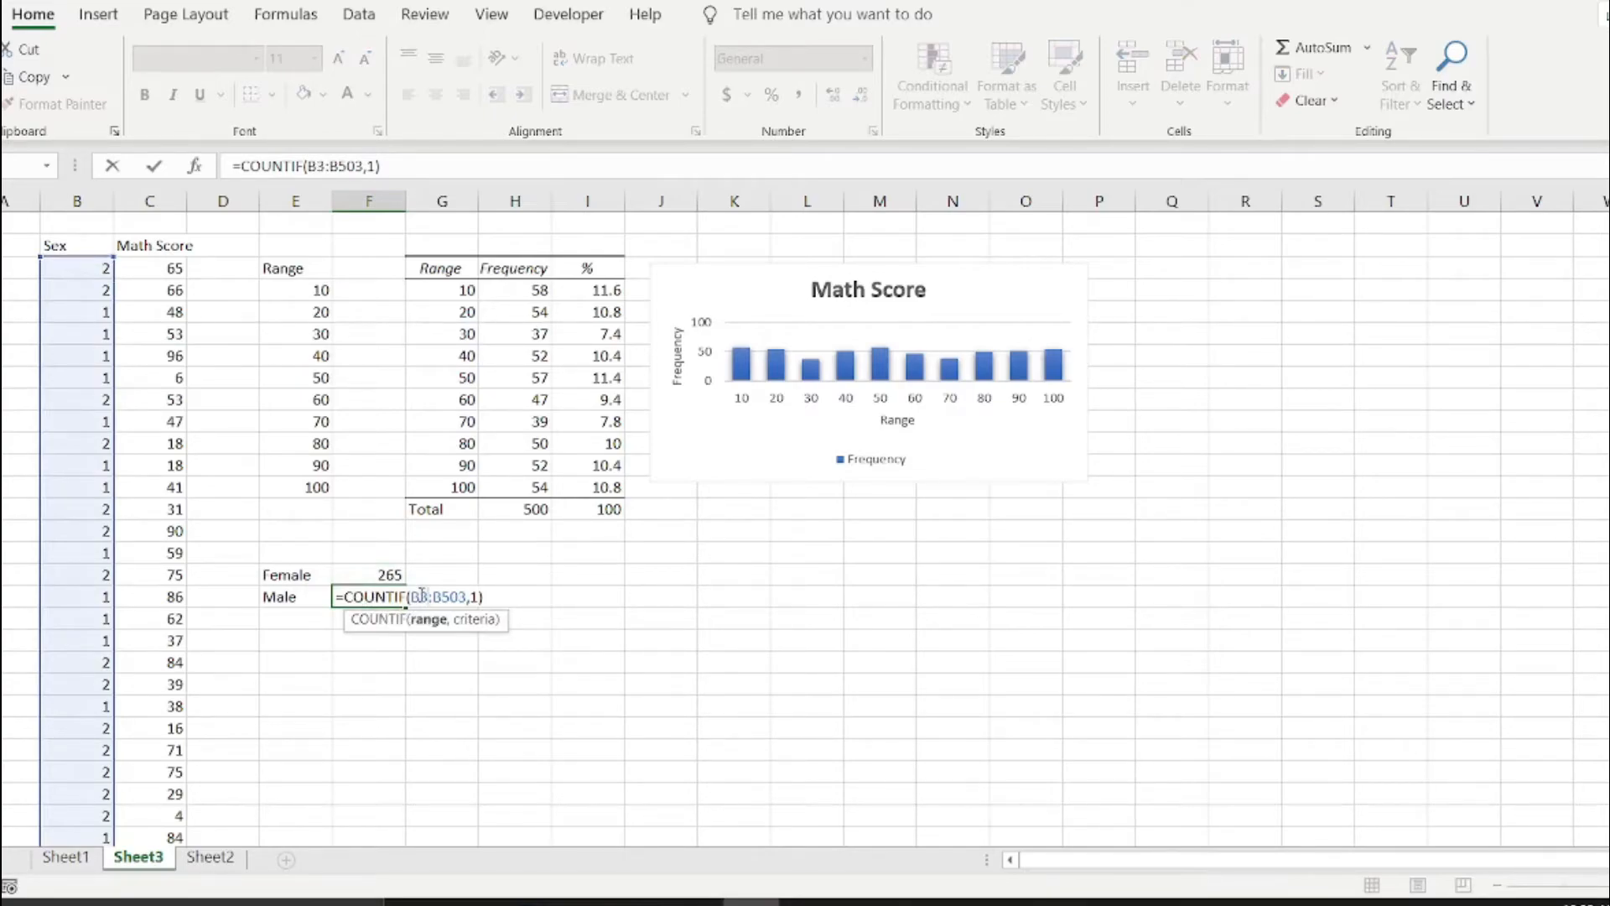
left_click_drag(459, 597, 466, 596)
left_click_drag(470, 597, 478, 596)
key("Return")
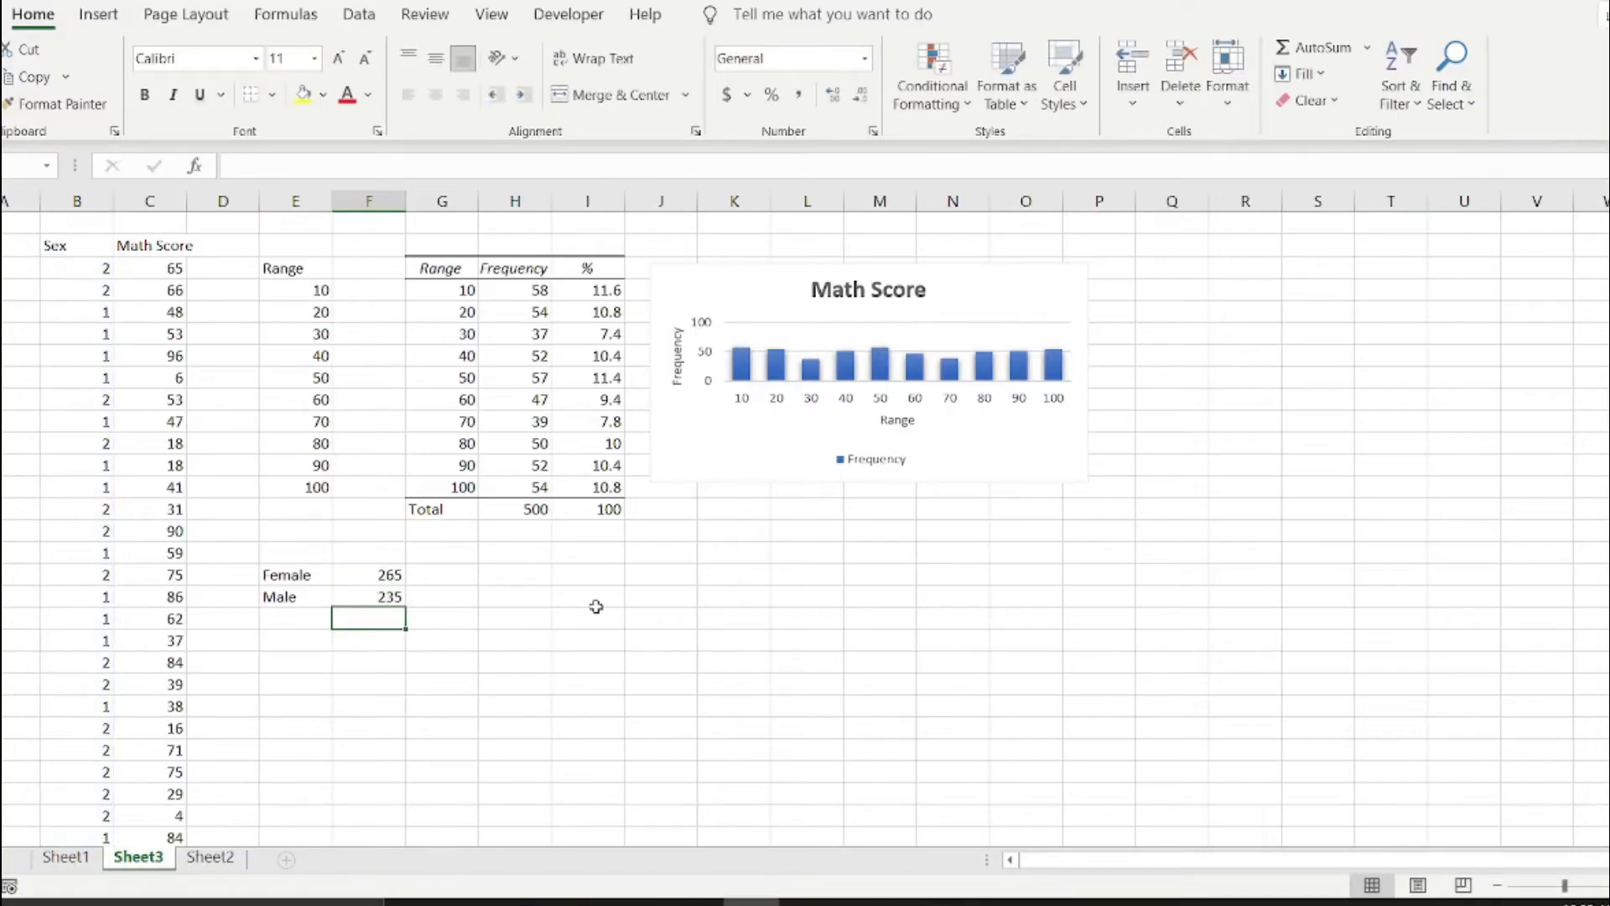
Sum the female and male counts in F19 with =SUM(F17:F18) and label E19 "Total".
left_click(383, 598)
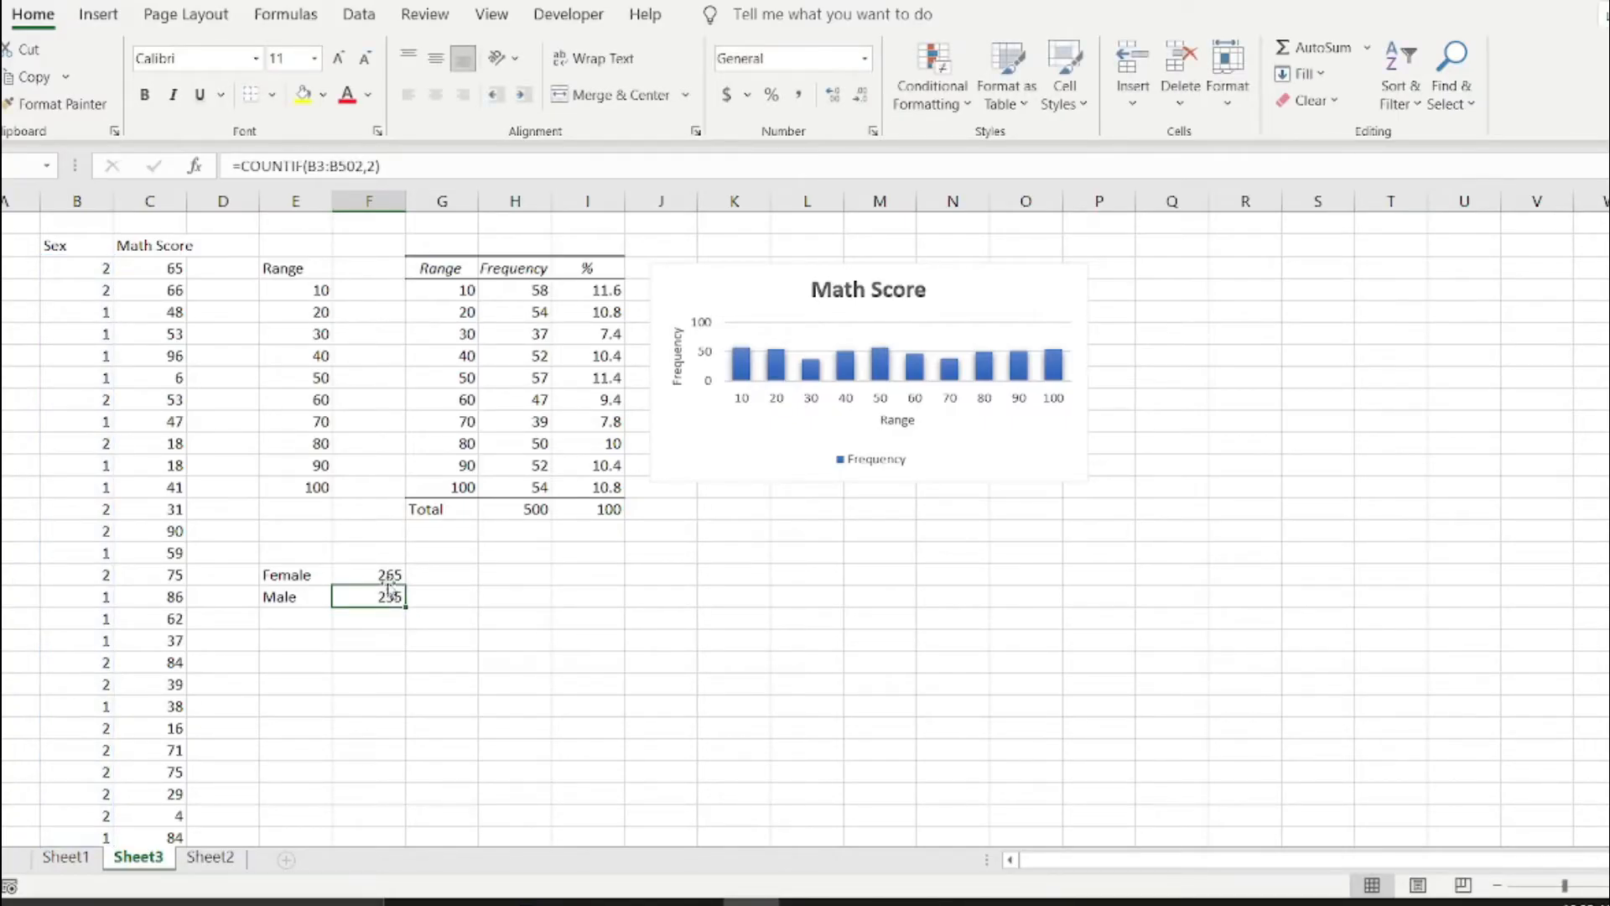
left_click(389, 572)
left_click_drag(391, 585, 391, 597)
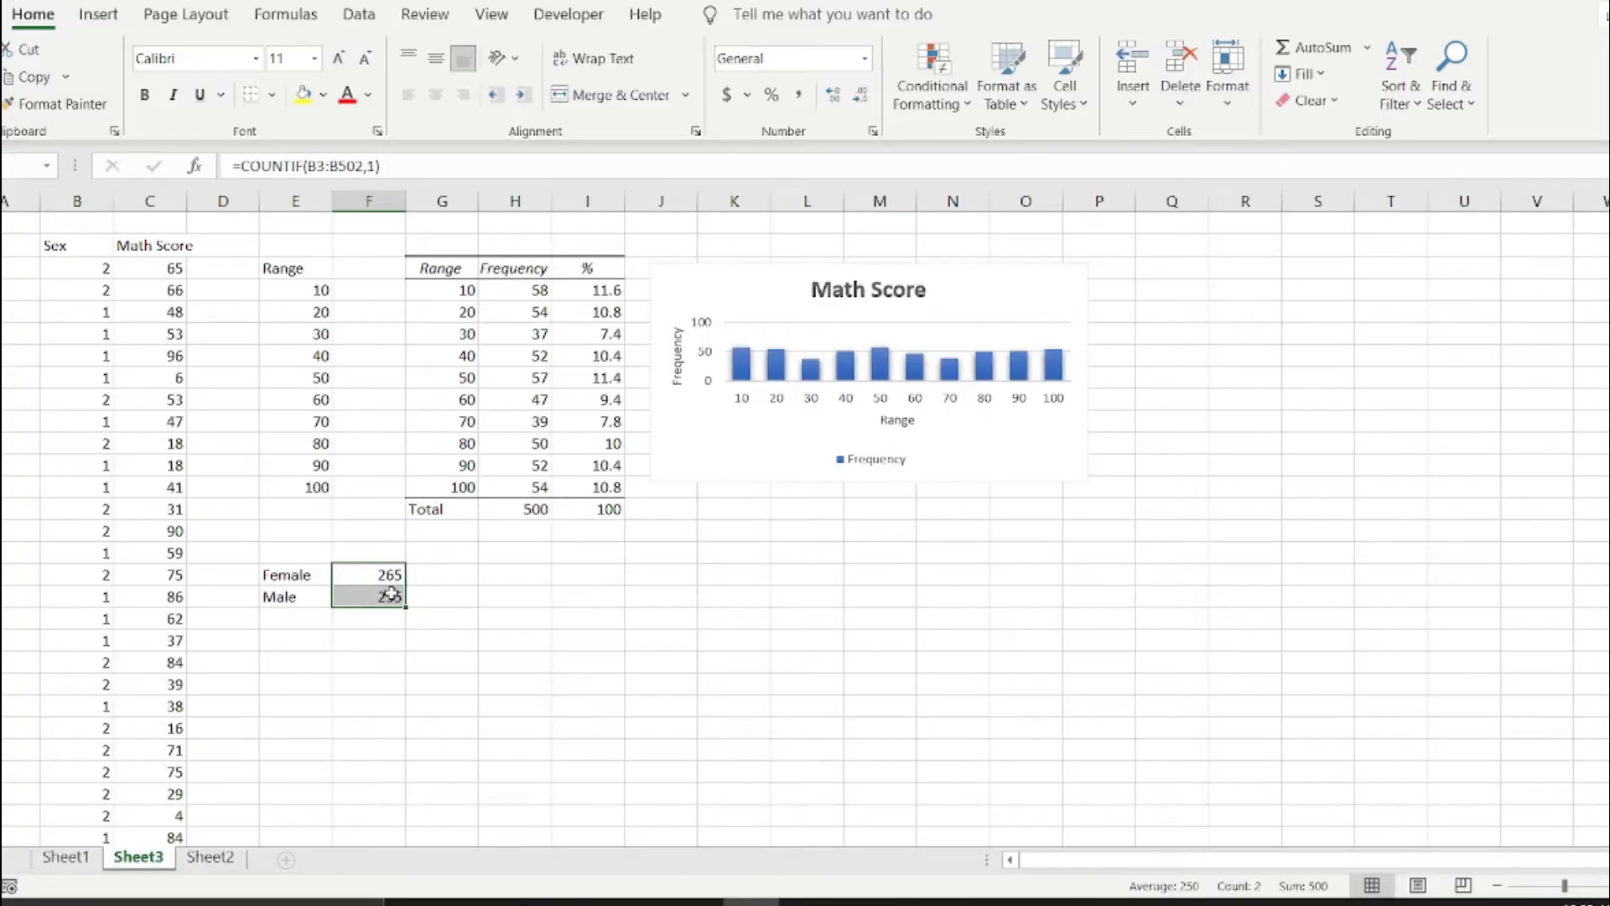
left_click(385, 618)
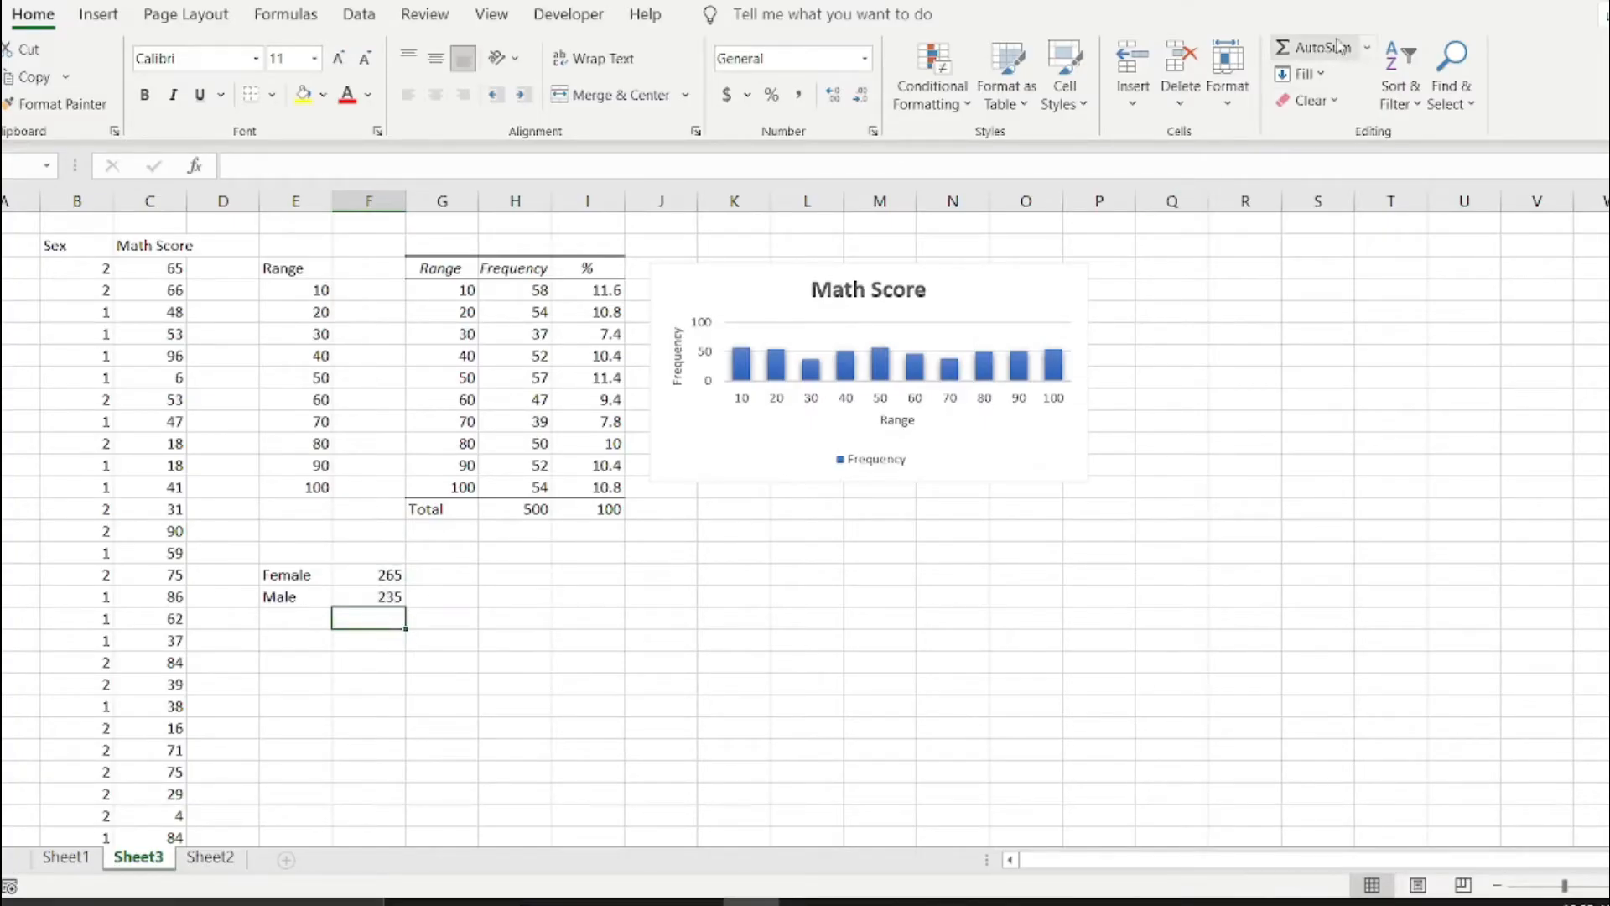
left_click(1310, 51)
key("Return")
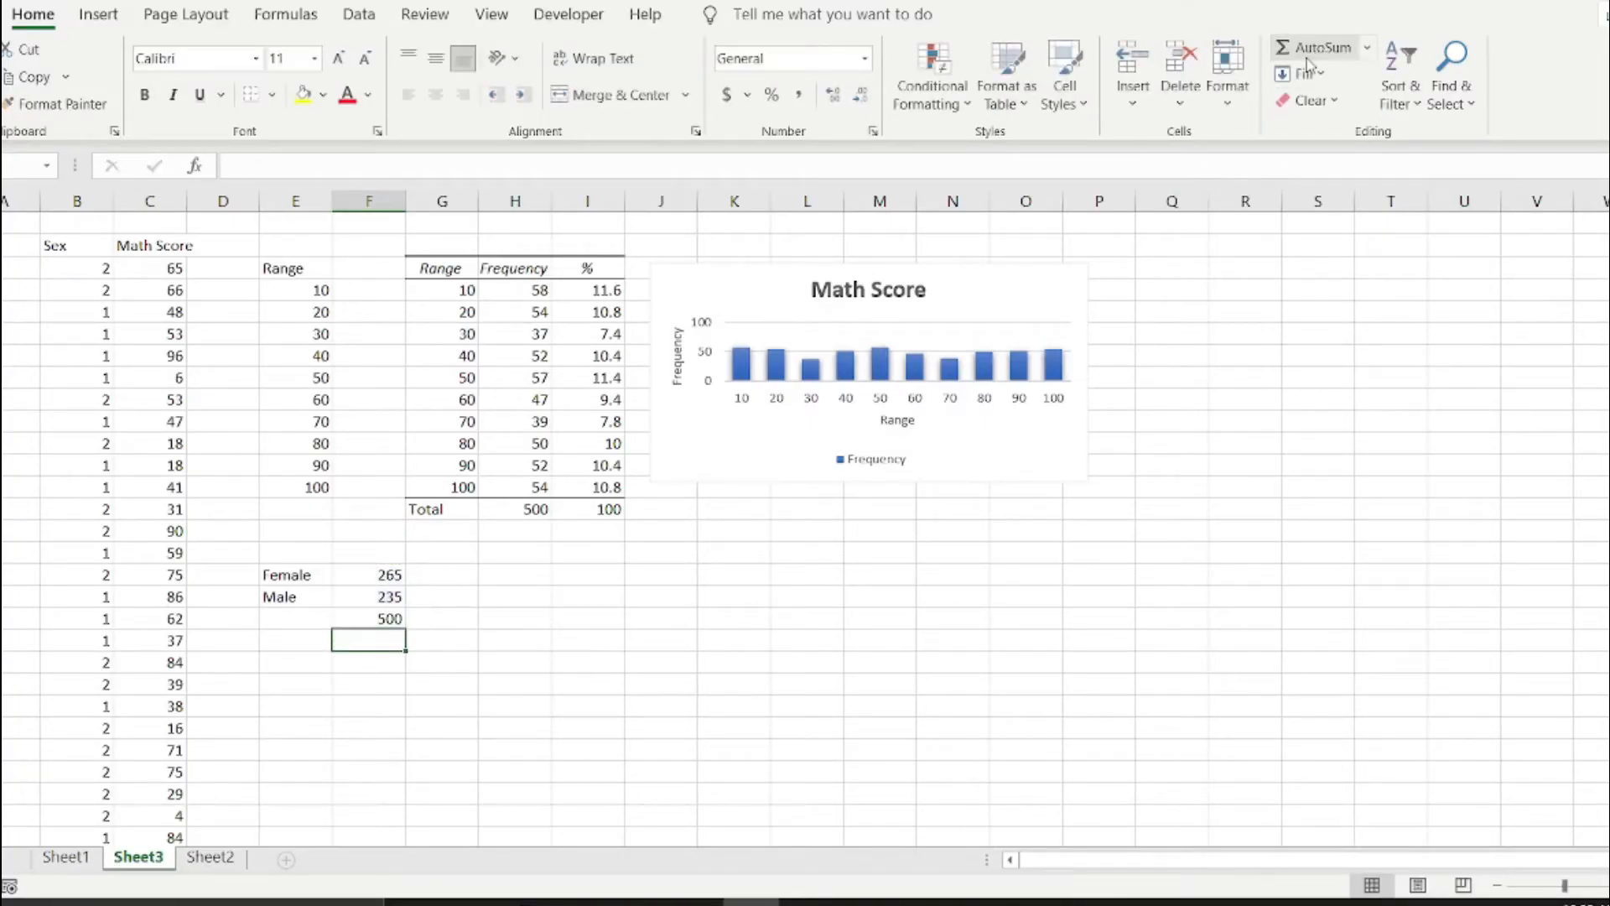
left_click(375, 618)
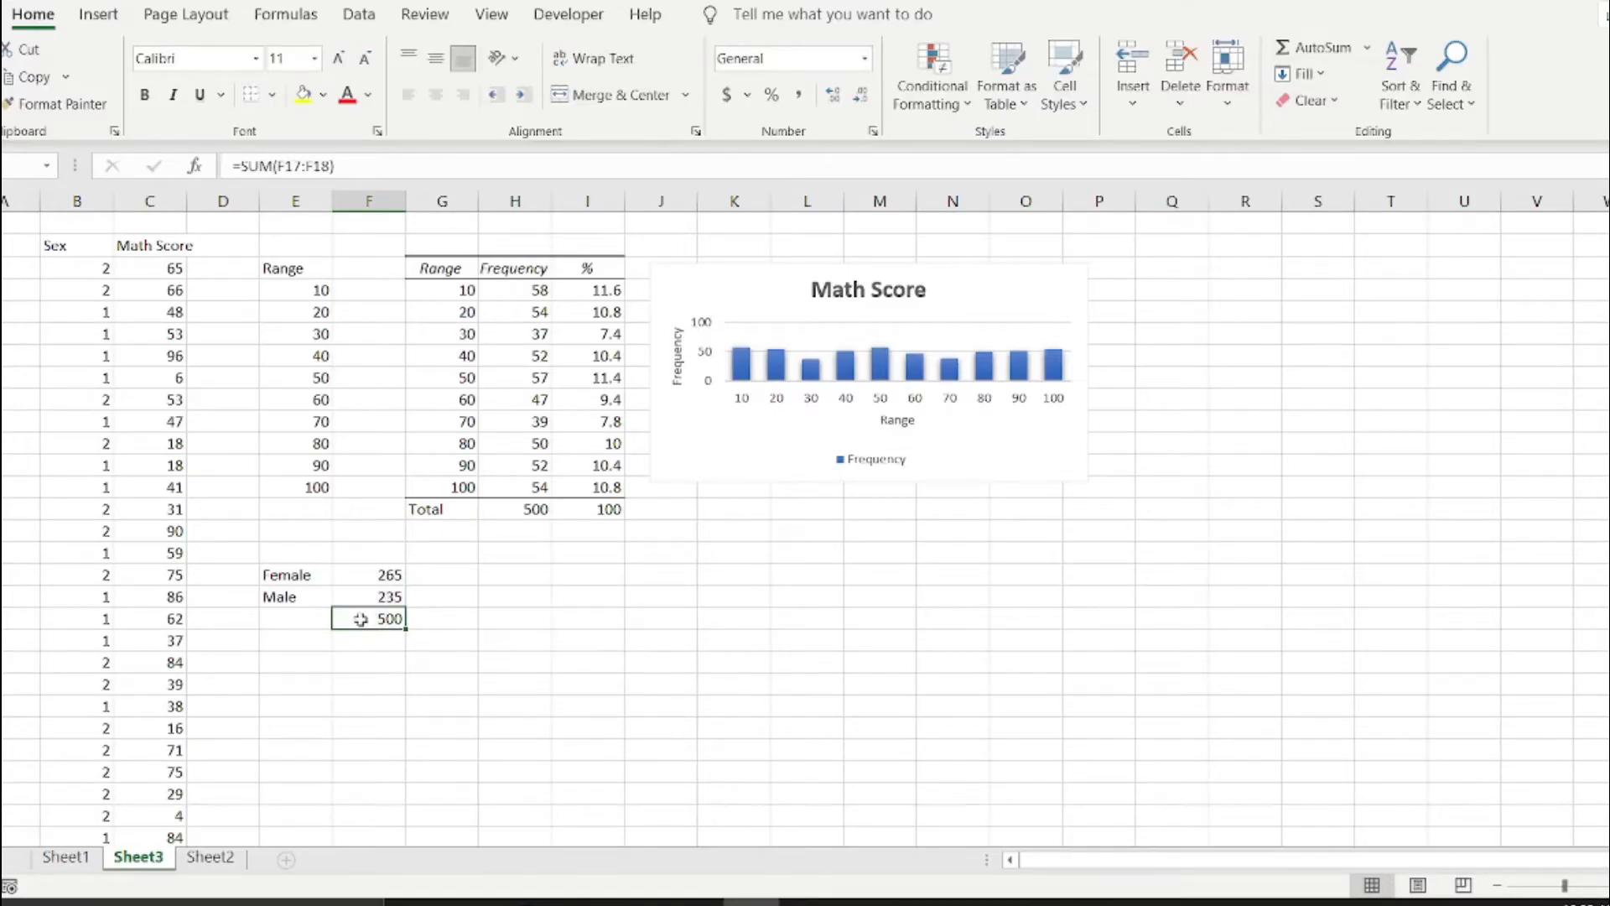
left_click(307, 618)
type("Total")
key("Return")
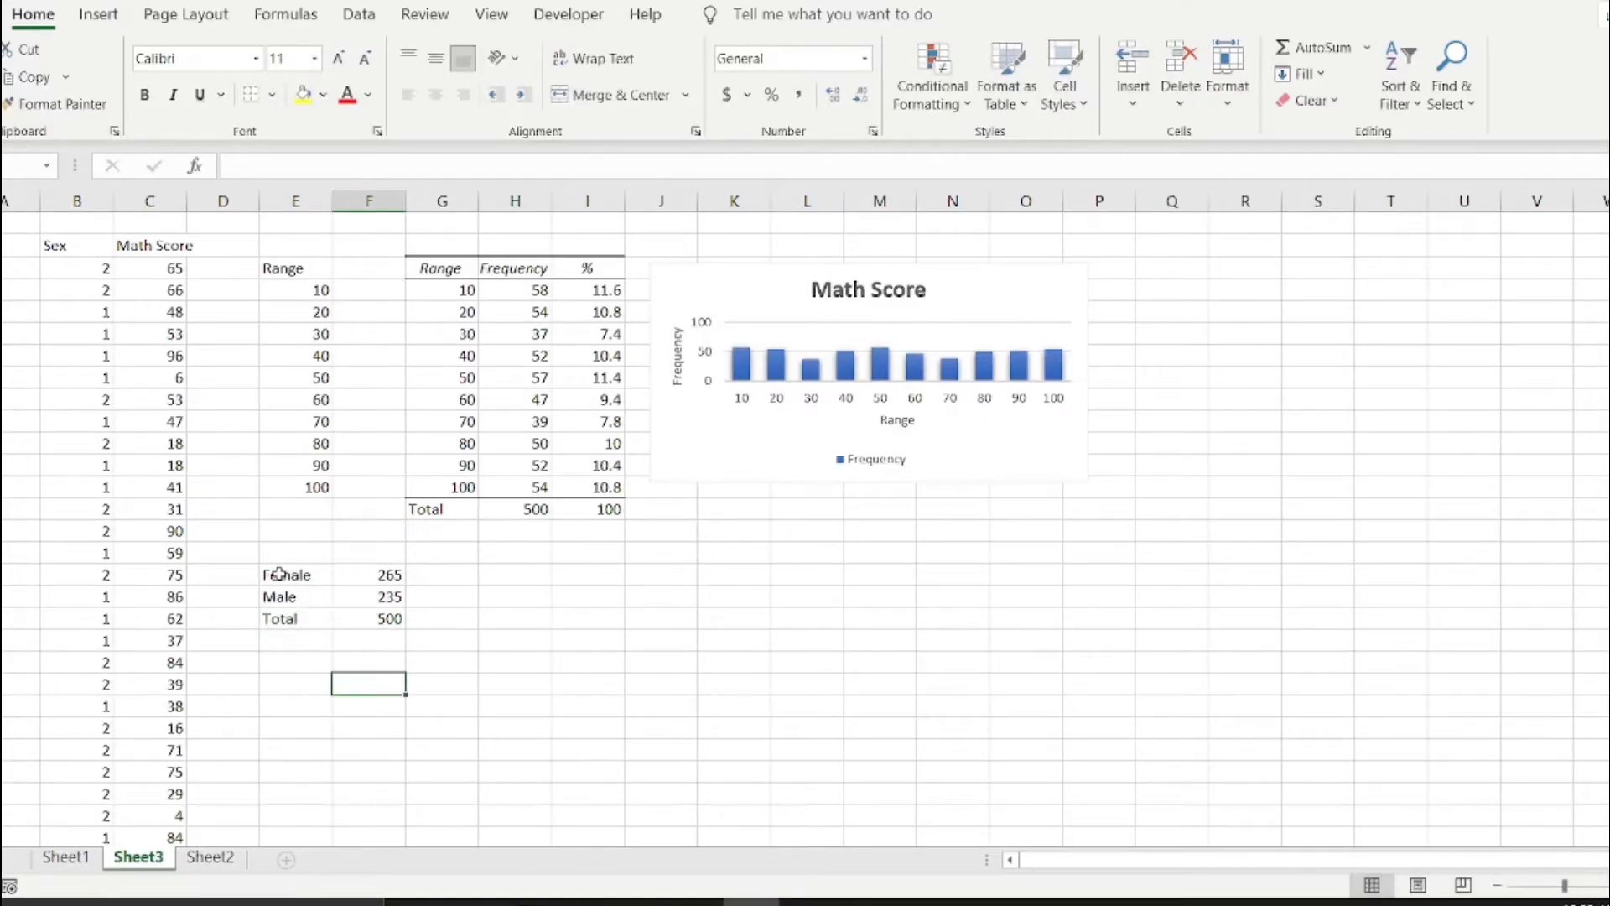
Add bottom borders under the Male row and under the blank row above Female in the sex count table, across E16:F18.
left_click_drag(280, 576, 360, 593)
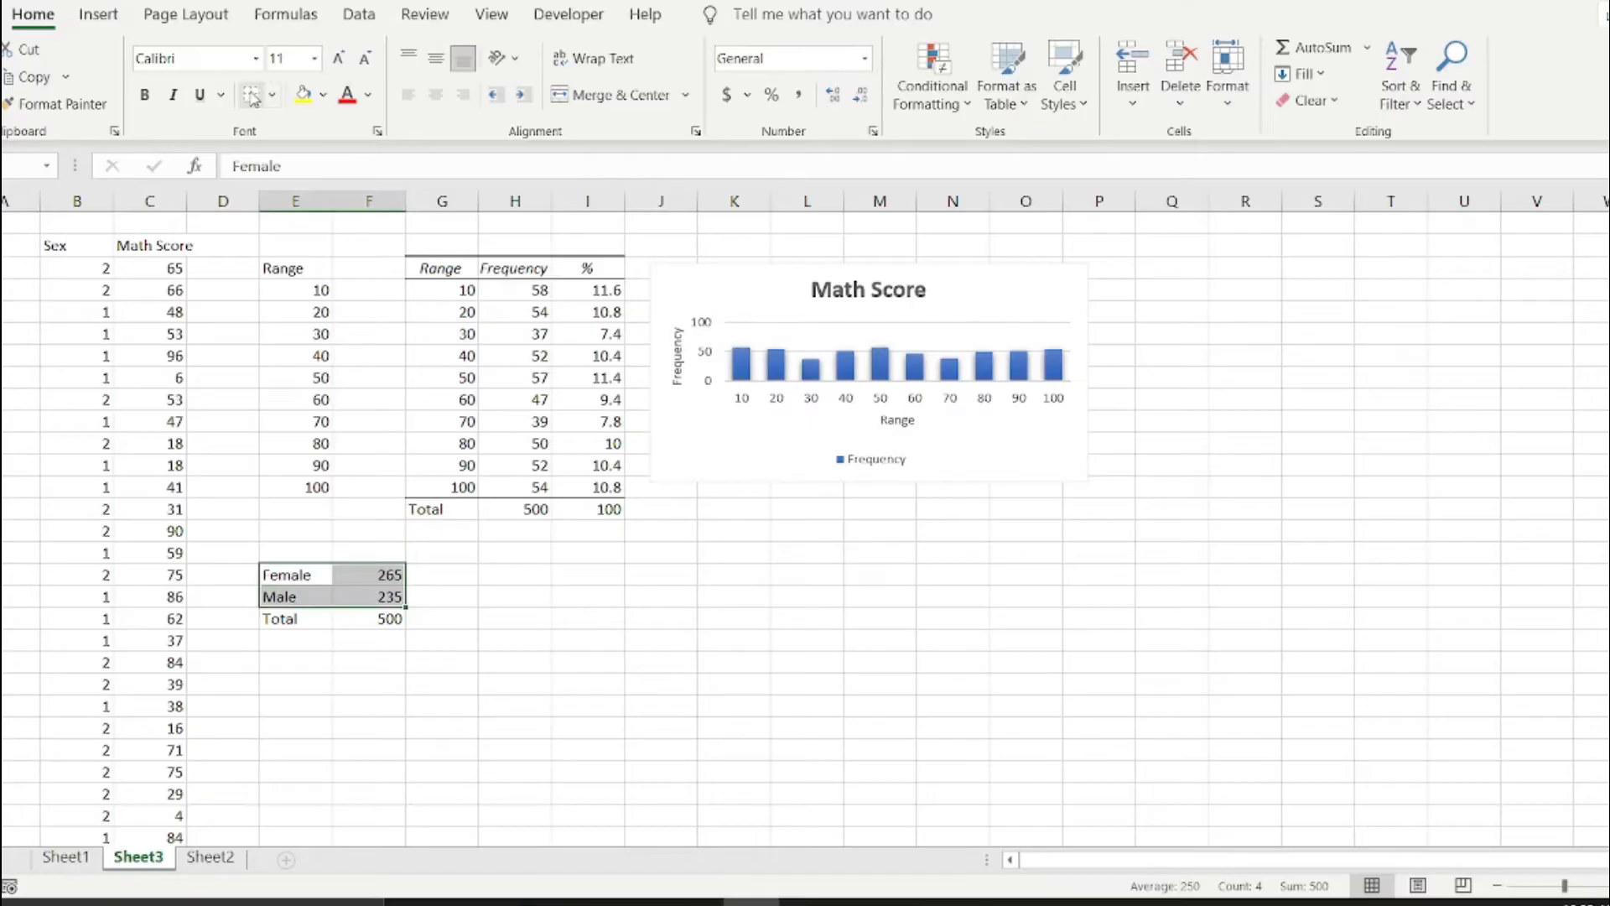
left_click_drag(295, 552, 373, 554)
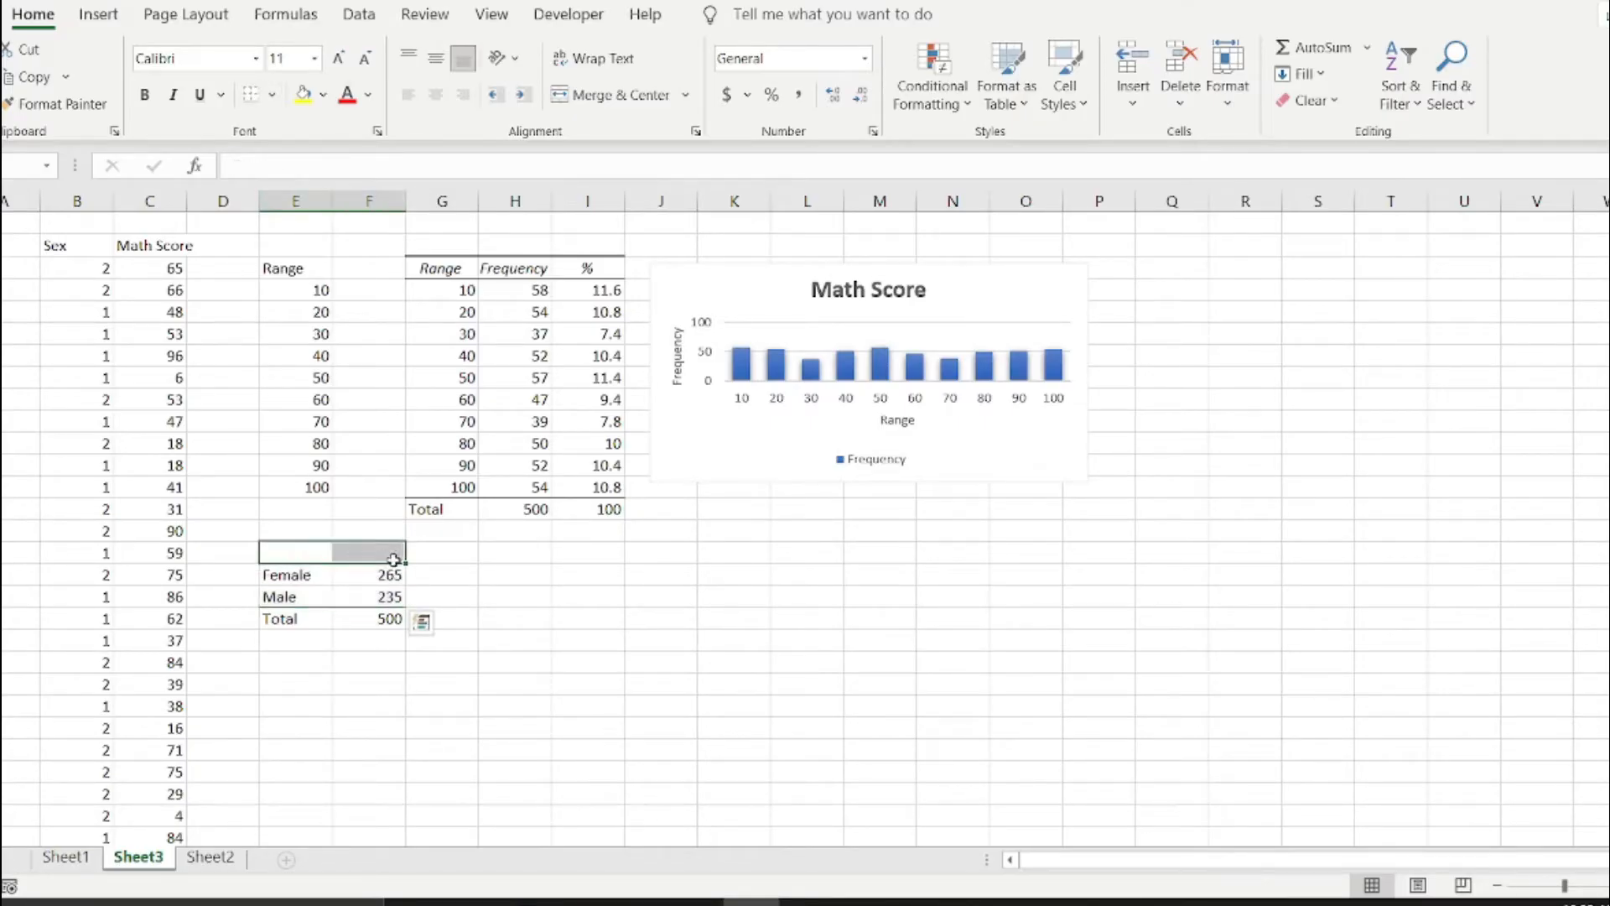
left_click(251, 94)
left_click(644, 666)
scroll(312, 611, "down", 2)
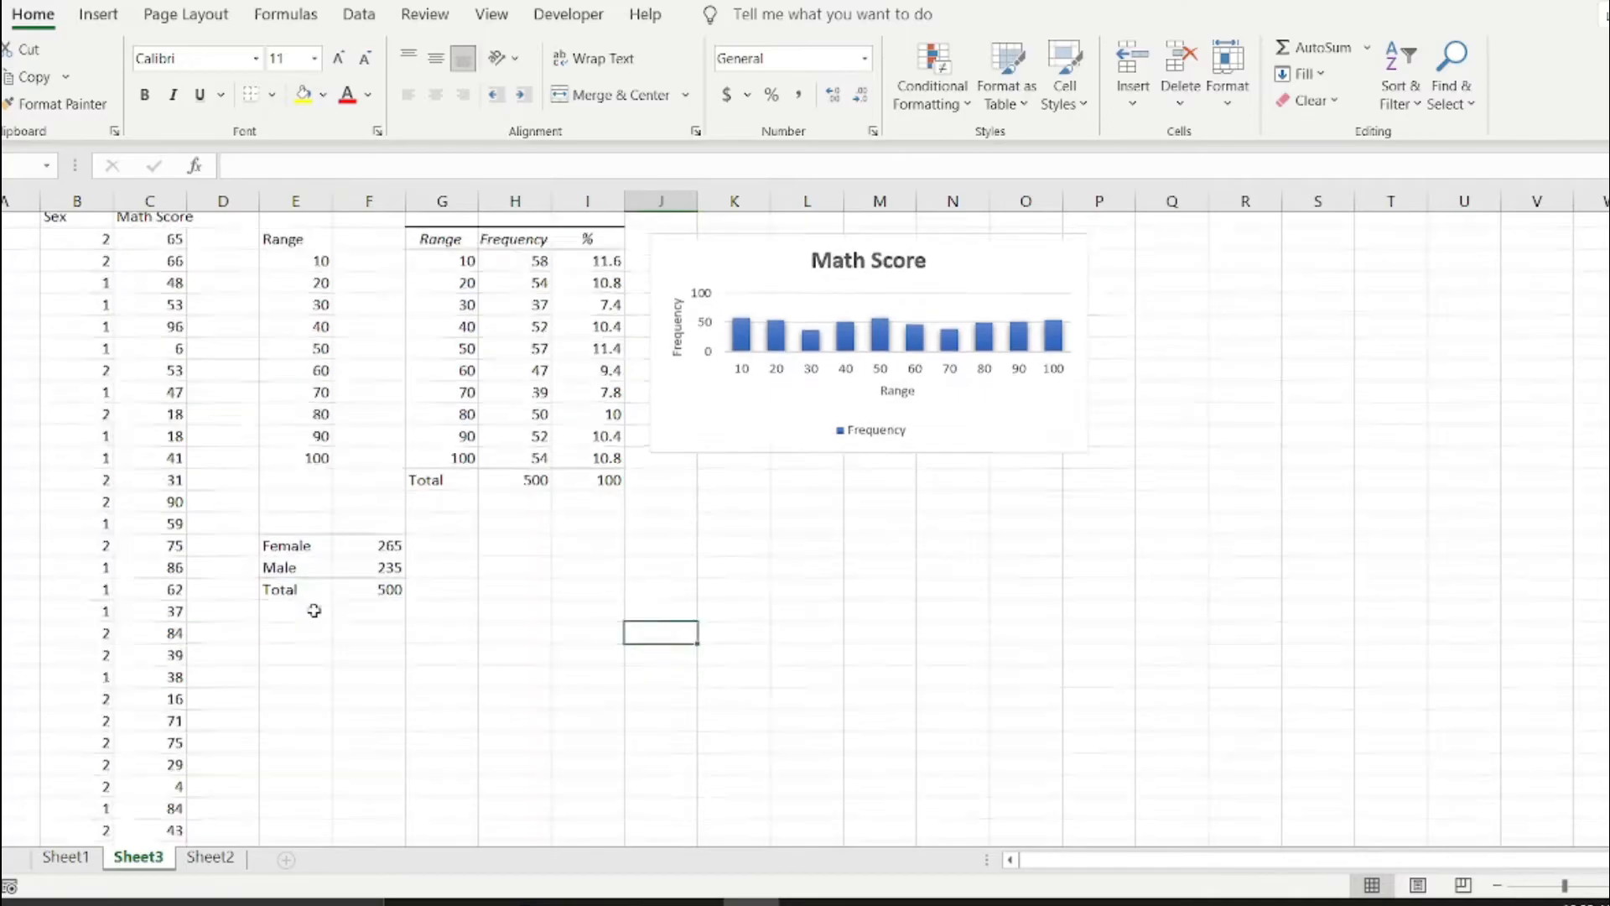
left_click_drag(270, 425, 374, 480)
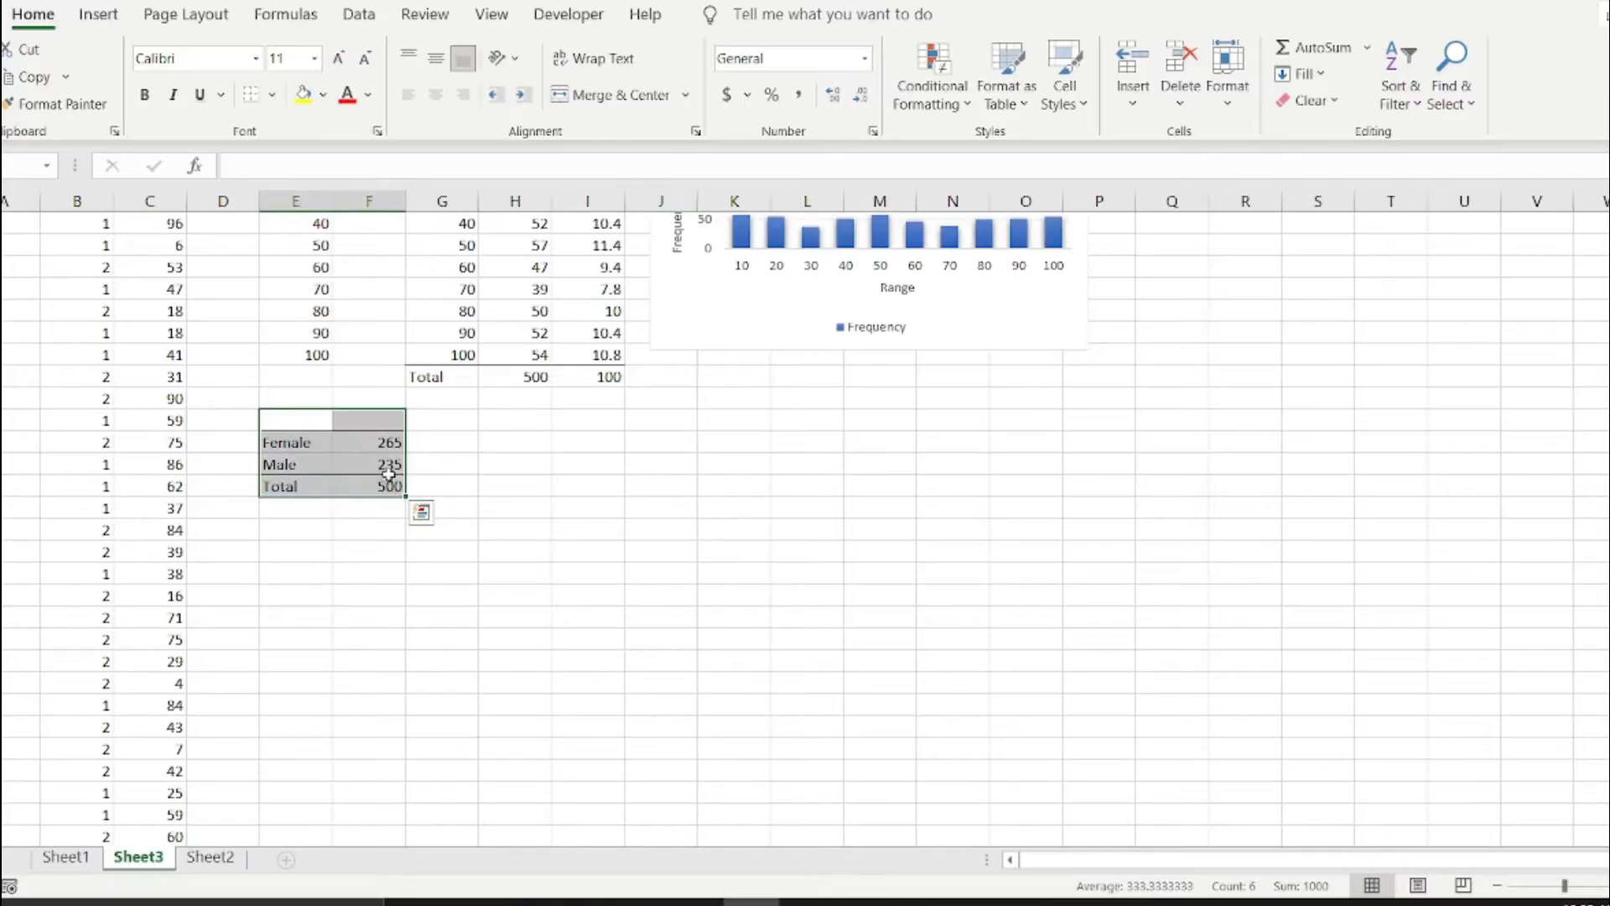
left_click(386, 484)
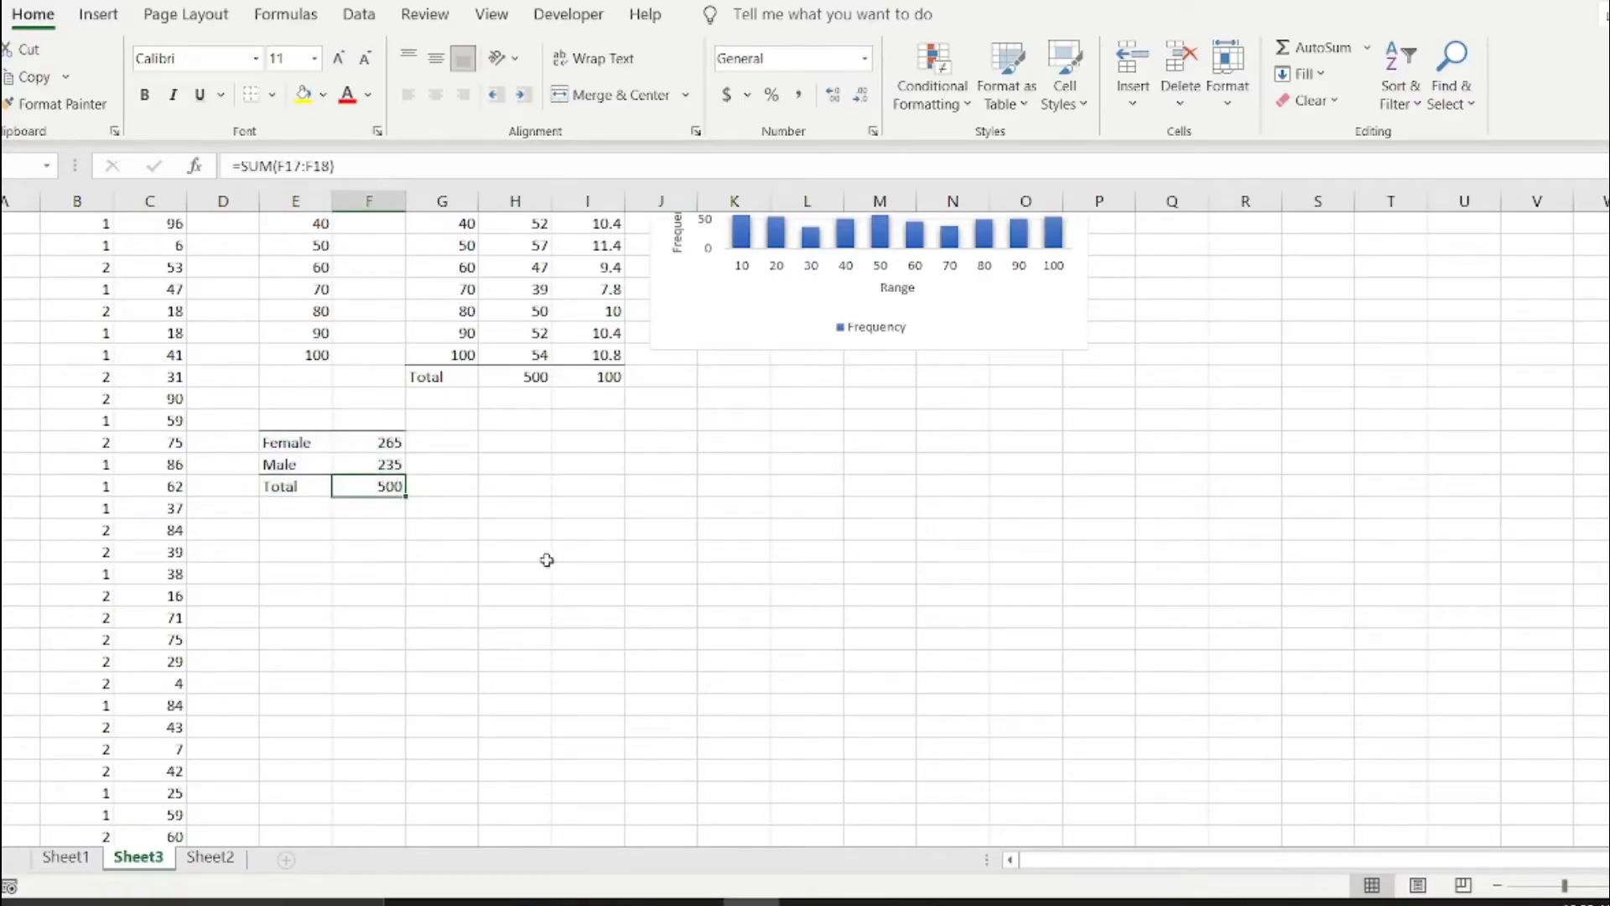
scroll(559, 562, "up", 2)
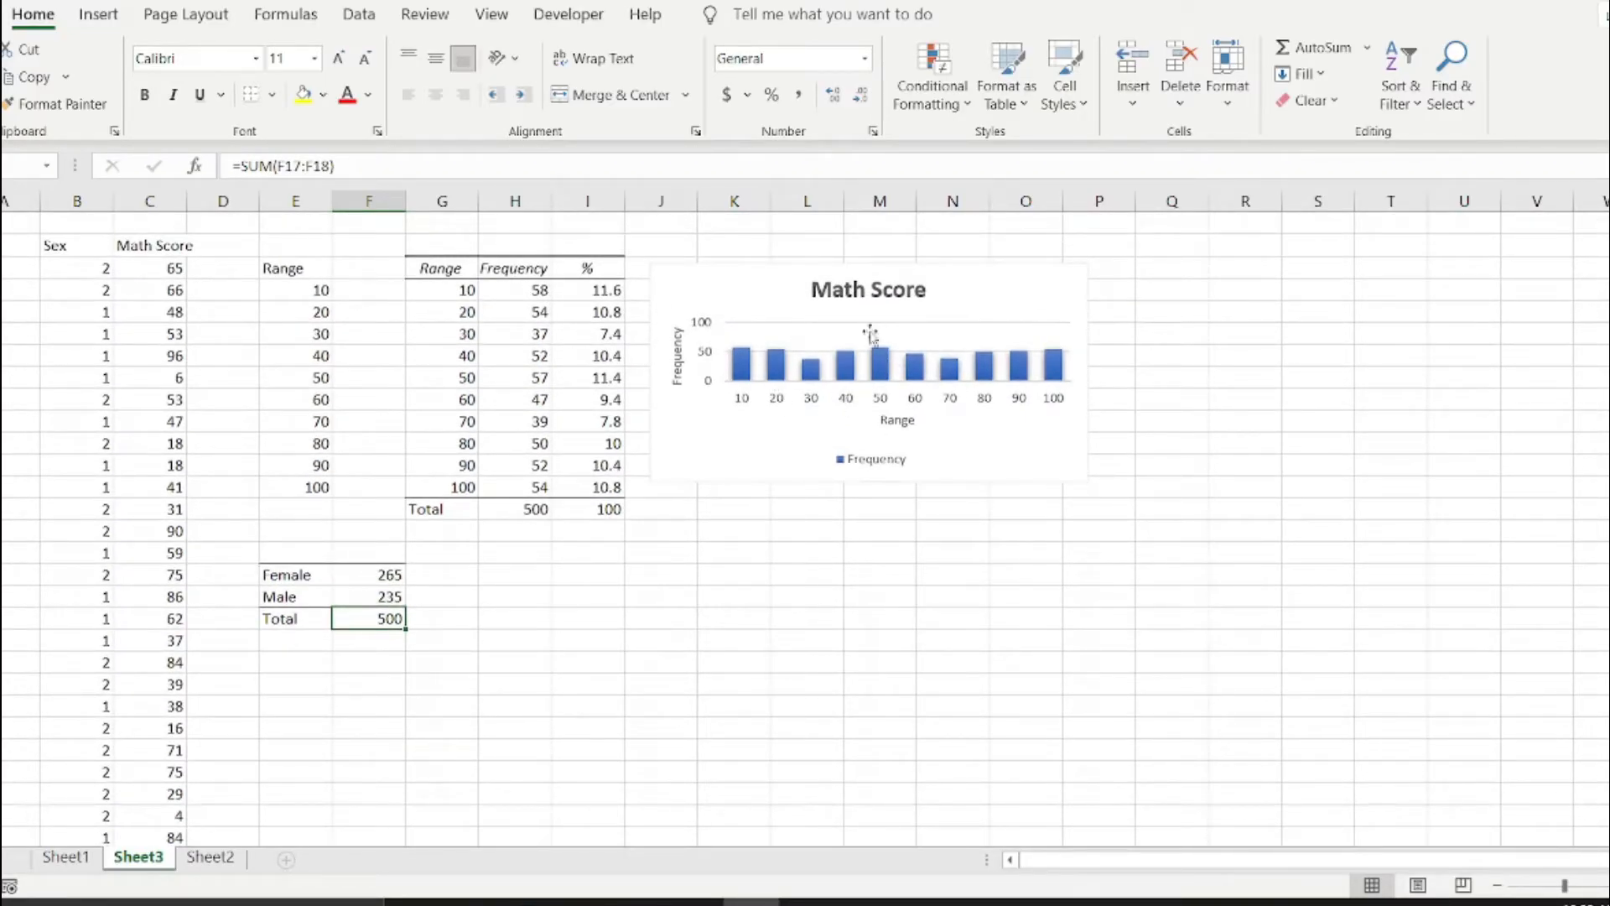
Start the Descriptive Statistics tool from the Data Analysis list.
left_click(973, 432)
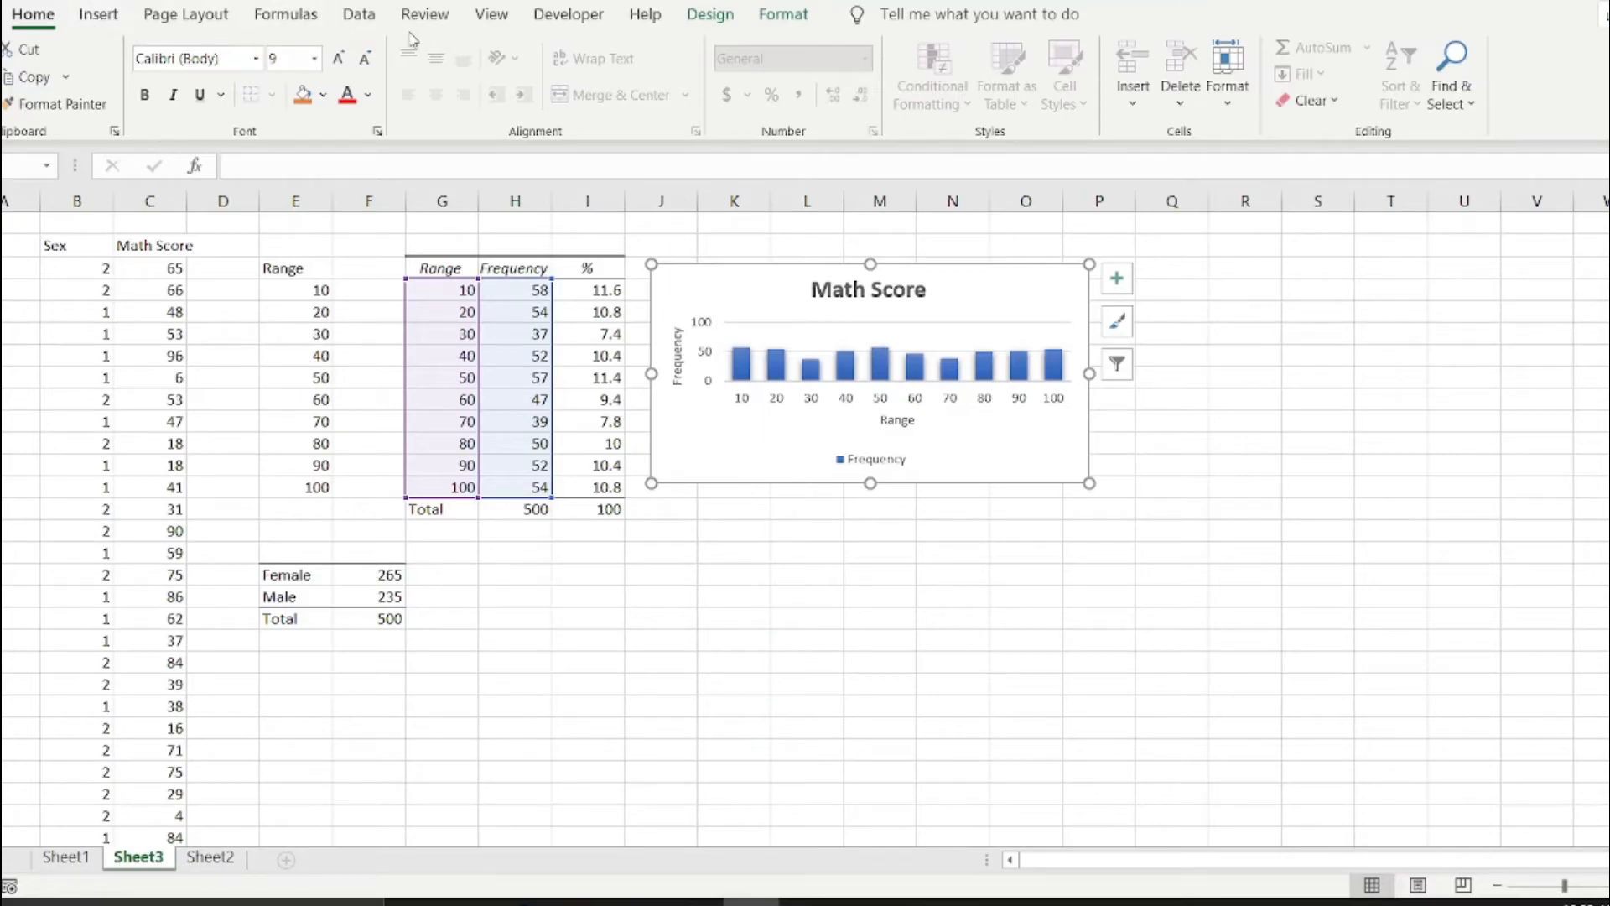
left_click(359, 19)
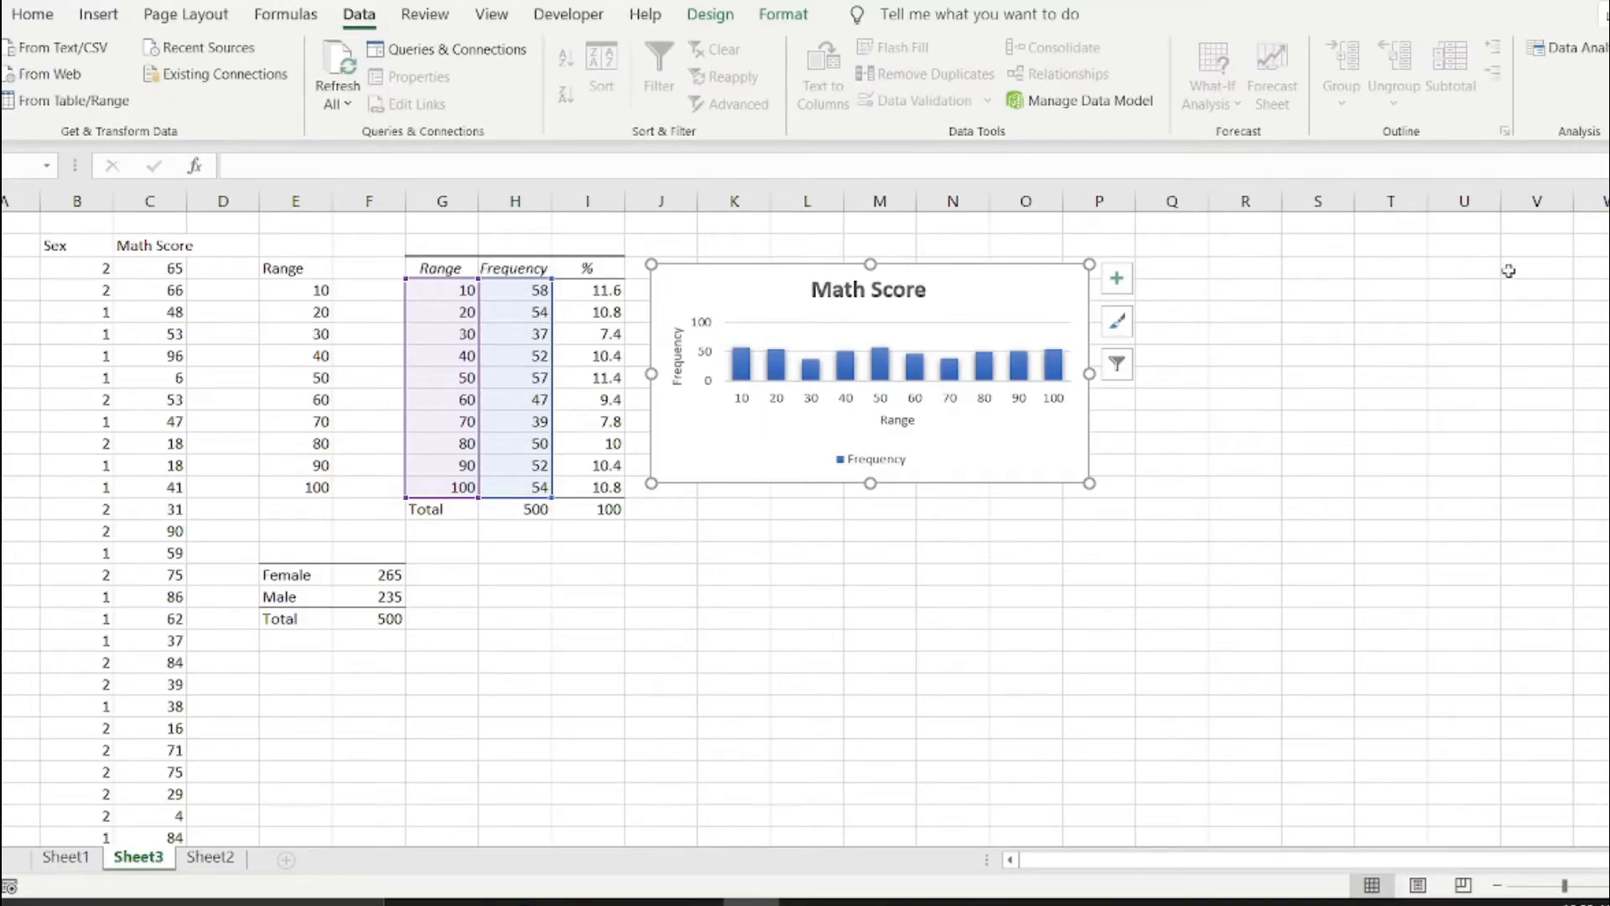
left_click(1576, 50)
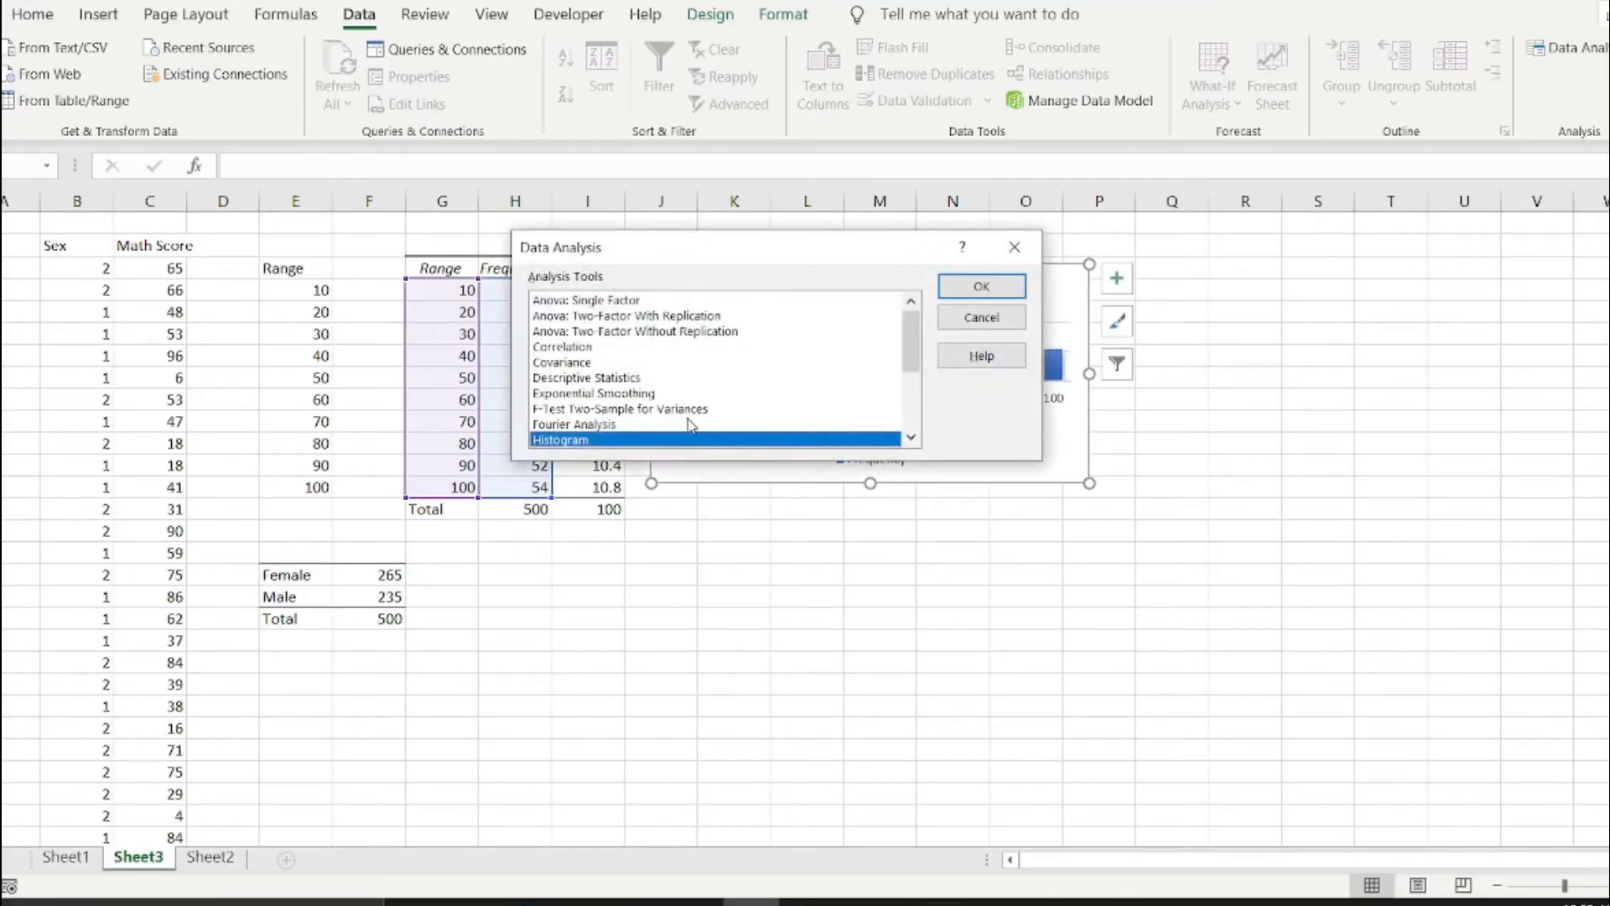
scroll(687, 422, "down", 2)
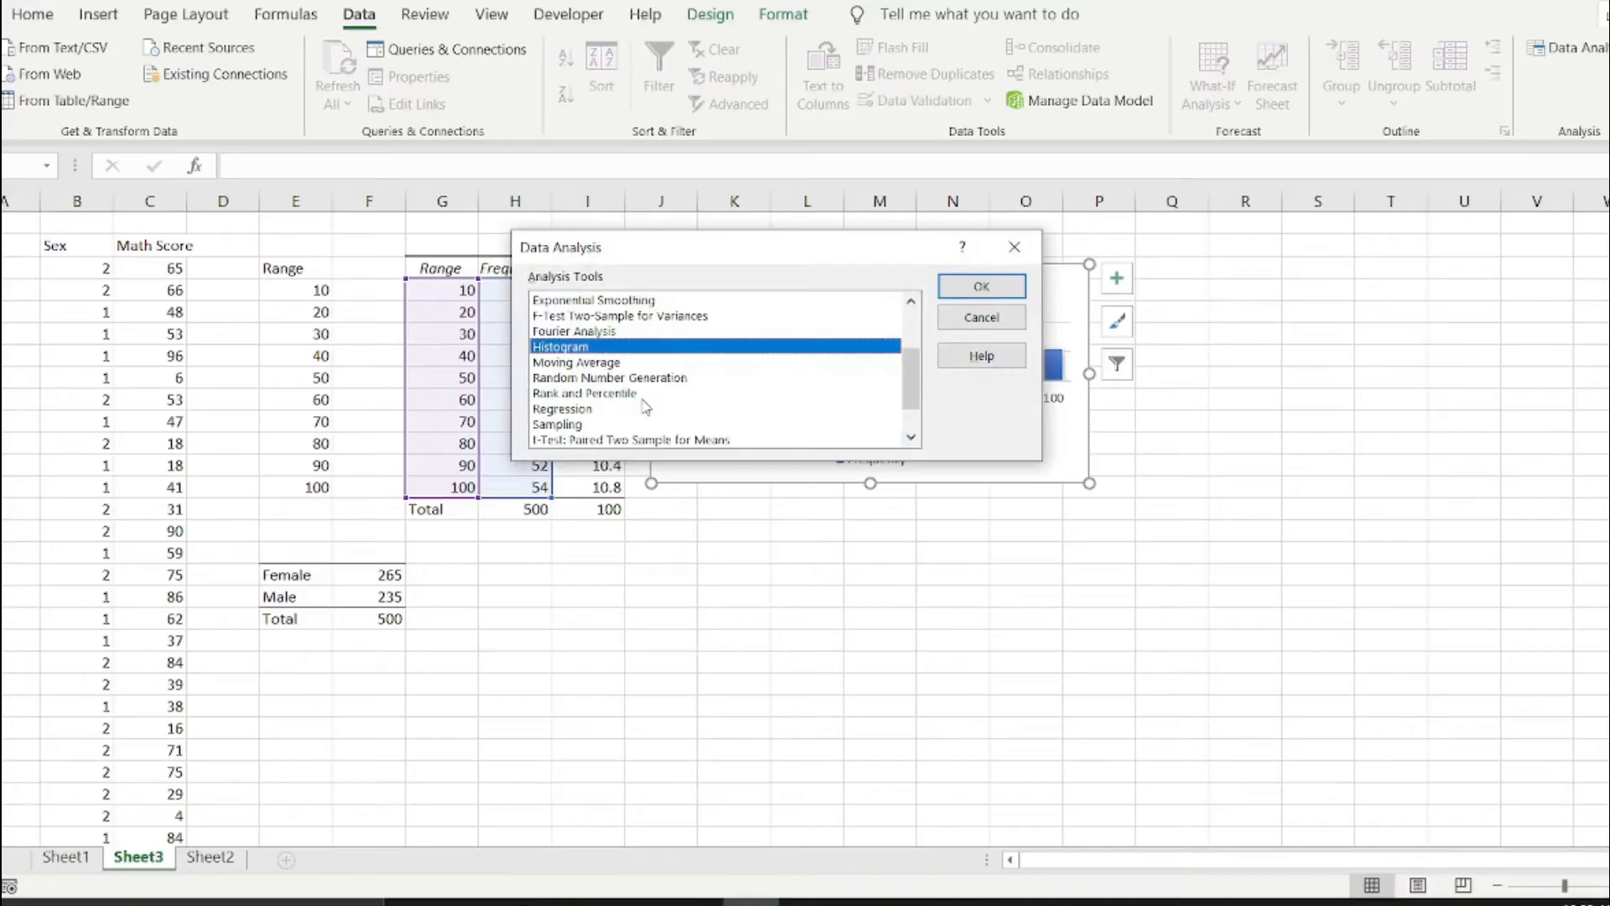
scroll(645, 407, "down", 1)
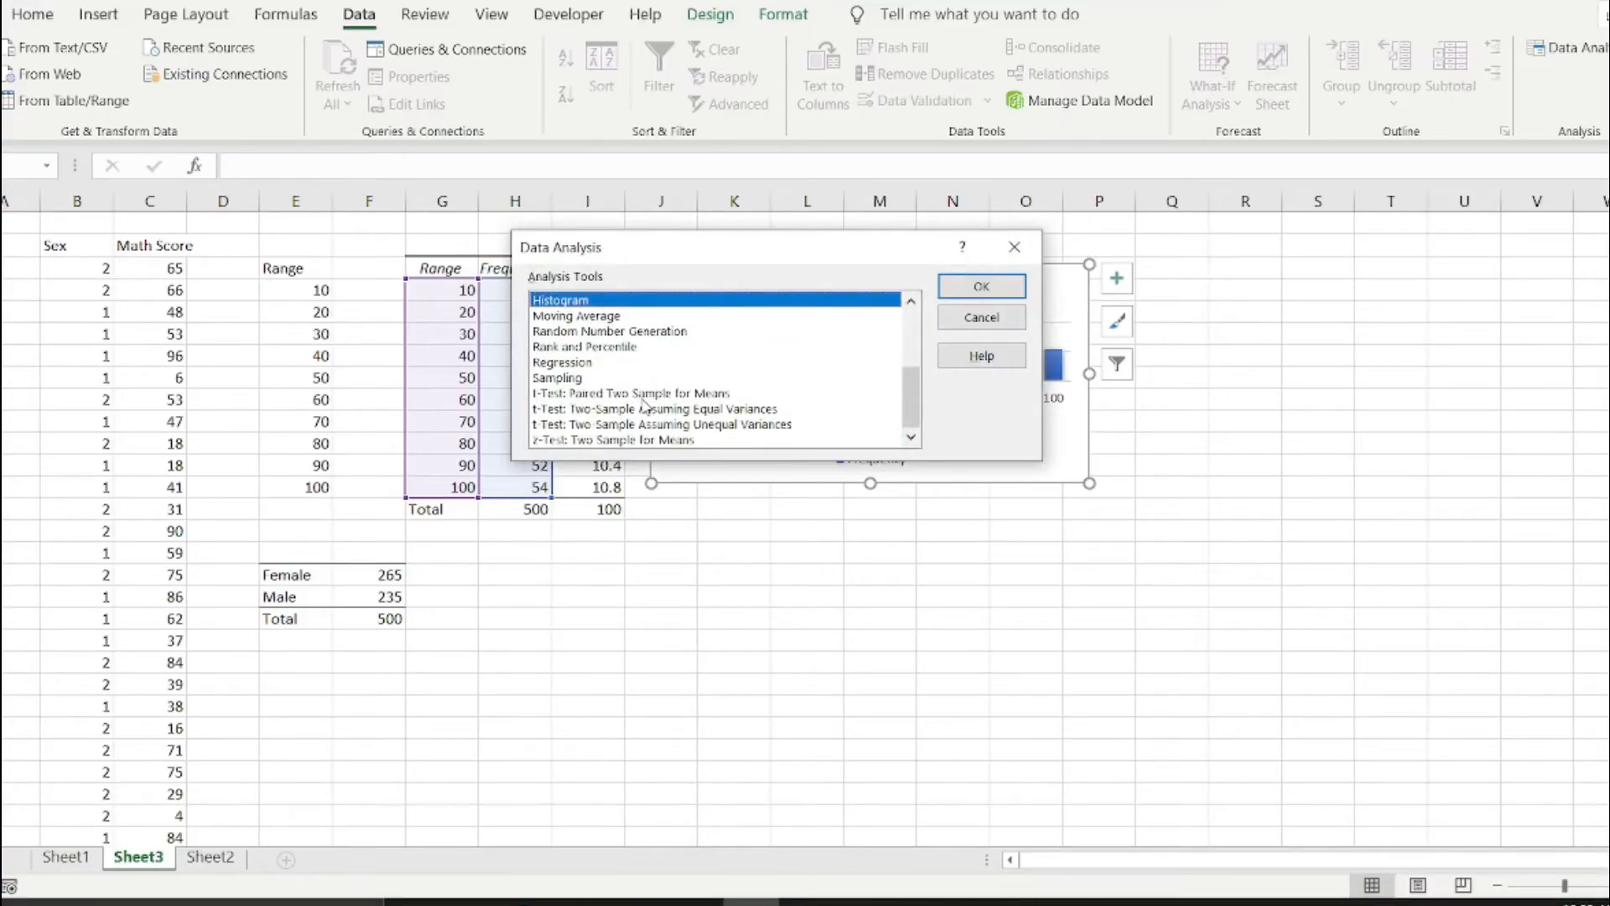
scroll(645, 406, "up", 3)
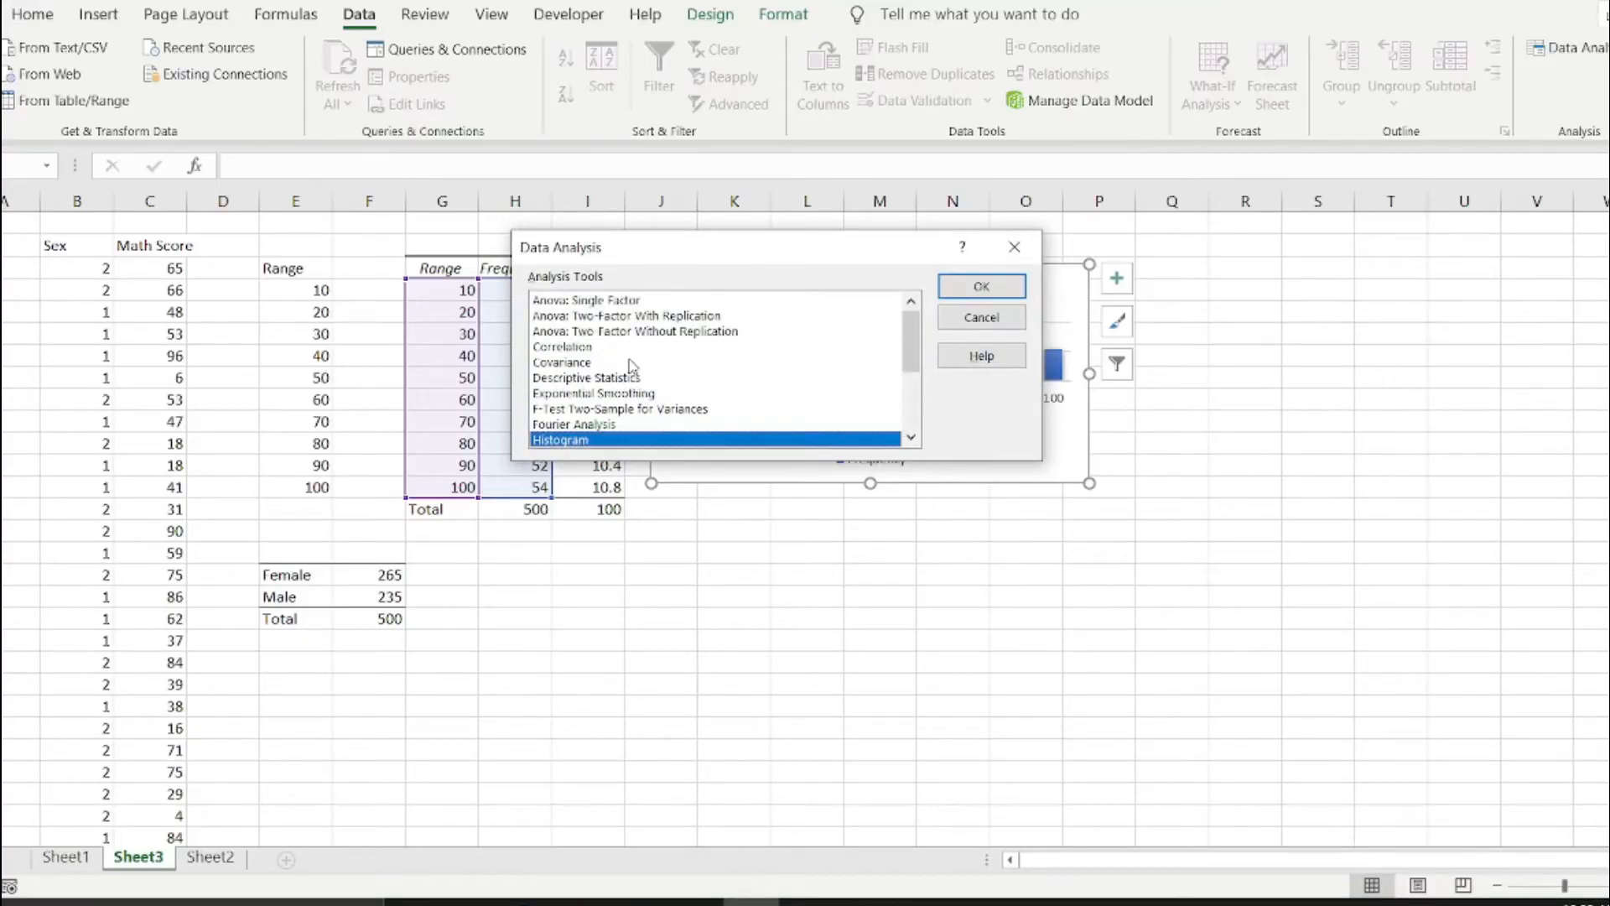
left_click(622, 380)
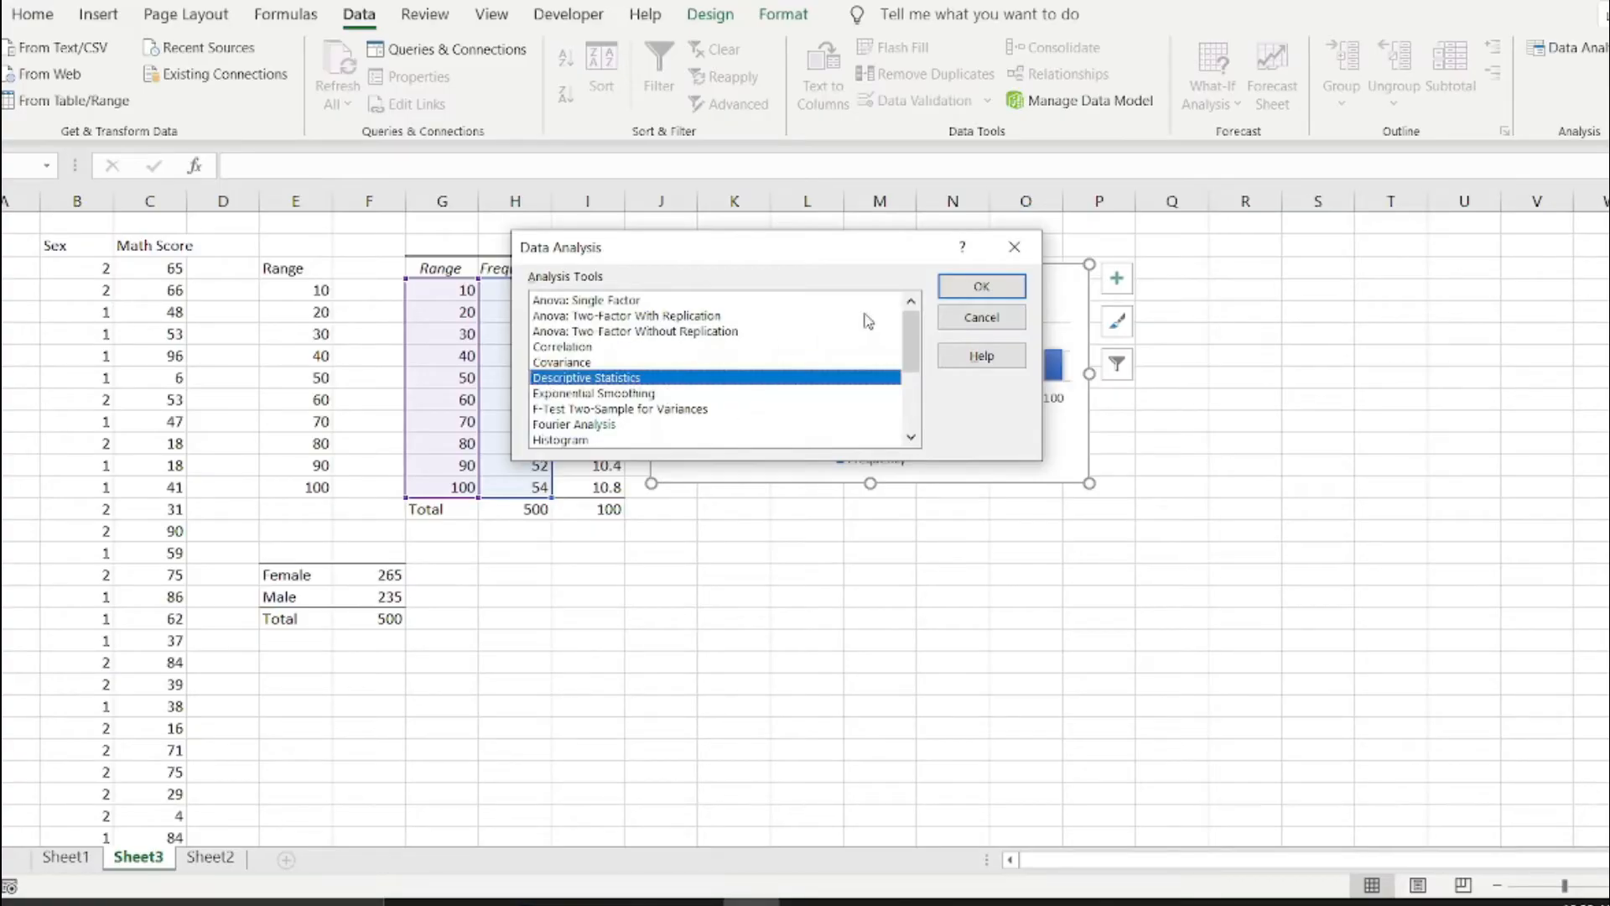
left_click(982, 287)
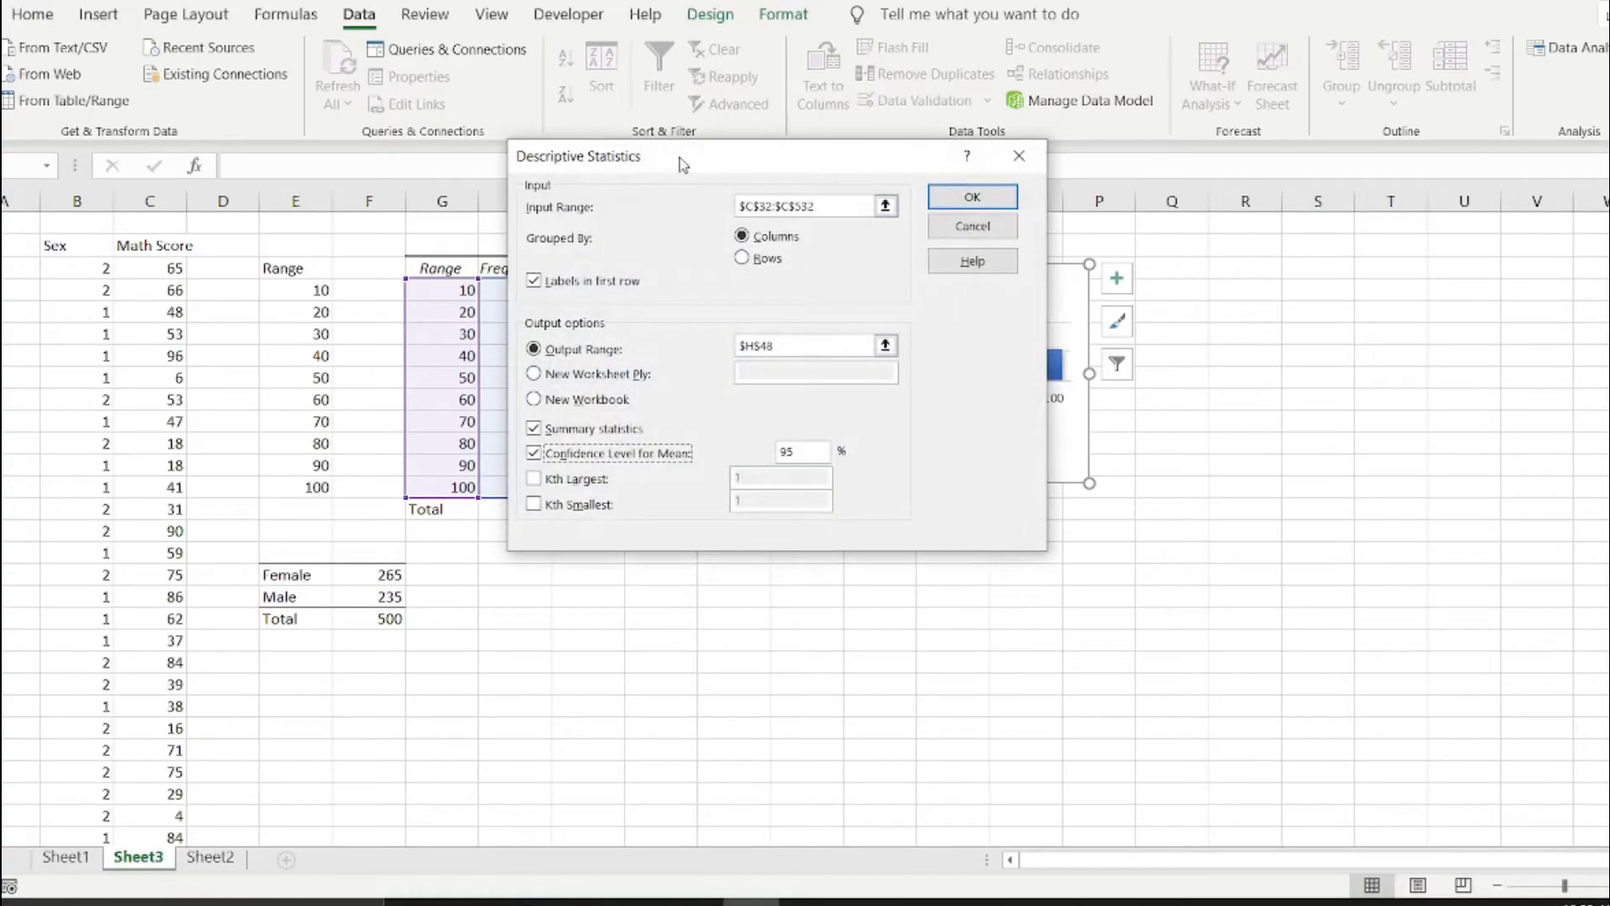
Set the Descriptive Statistics input range to the Math Score column with its header, C2:C502 on Sheet3.
left_click_drag(680, 161, 745, 162)
left_click(909, 207)
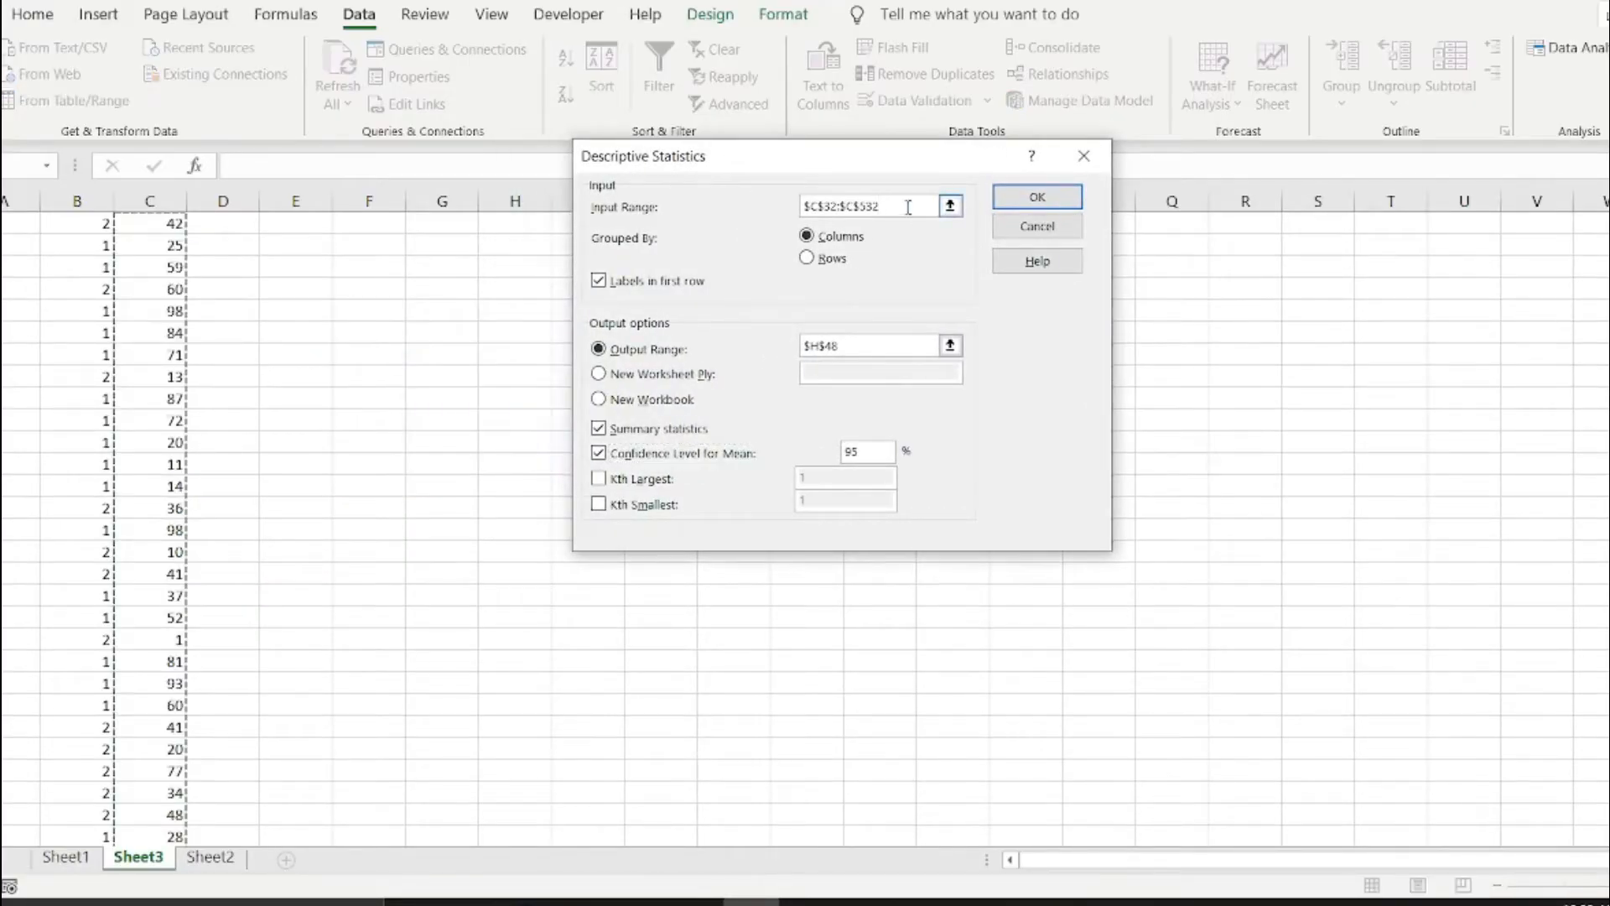
scroll(201, 445, "up", 10)
left_click_drag(155, 245, 222, 849)
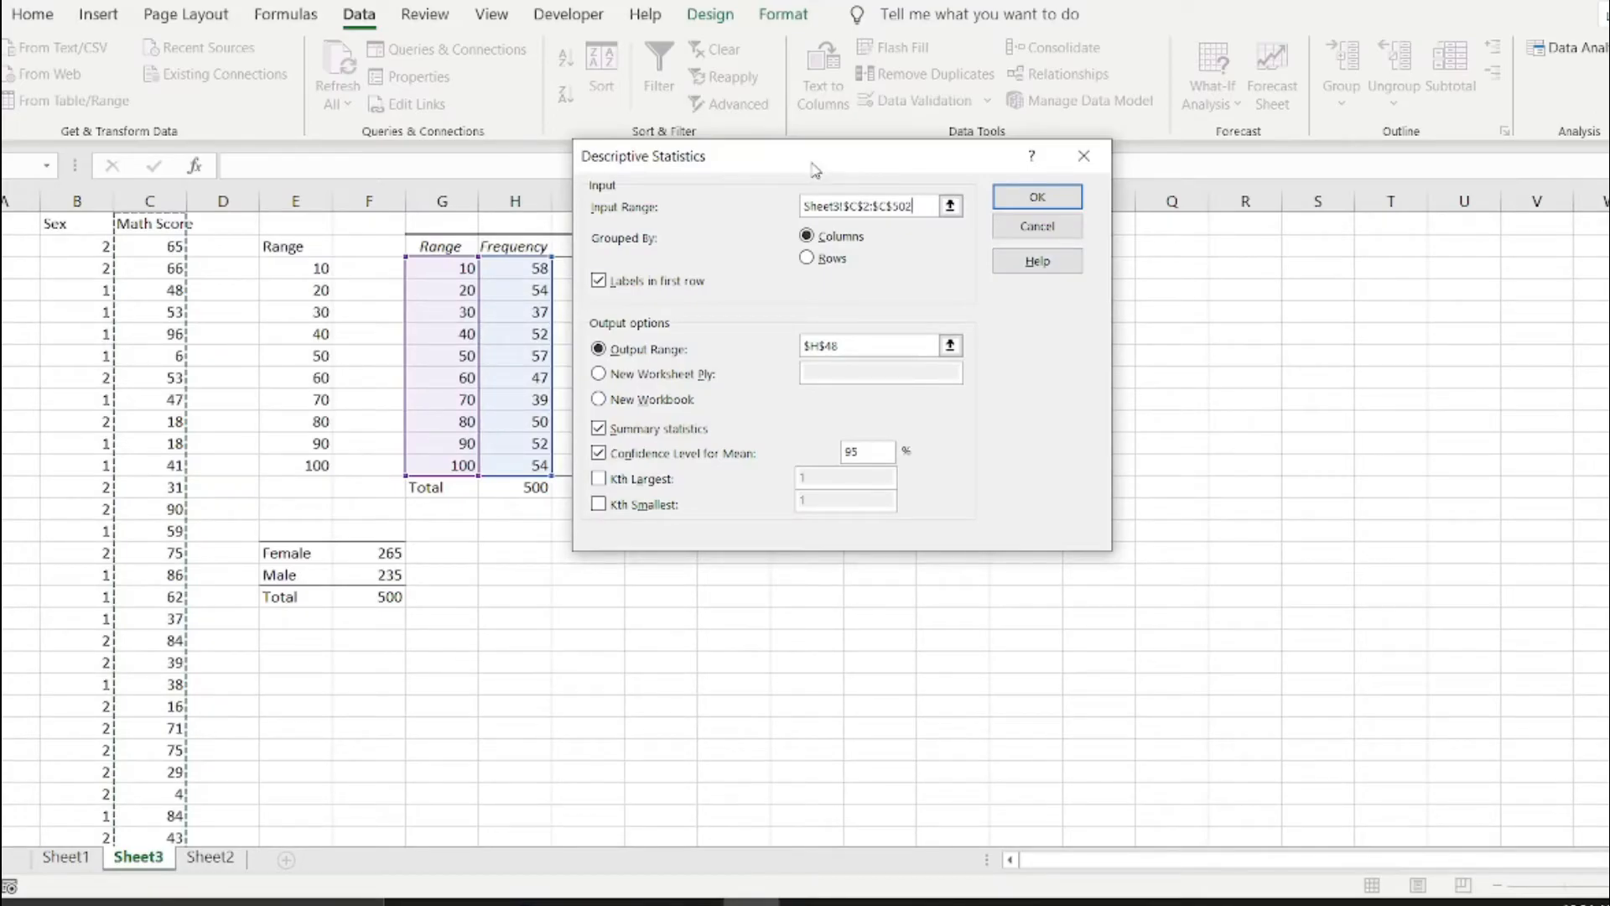
left_click_drag(814, 166, 969, 156)
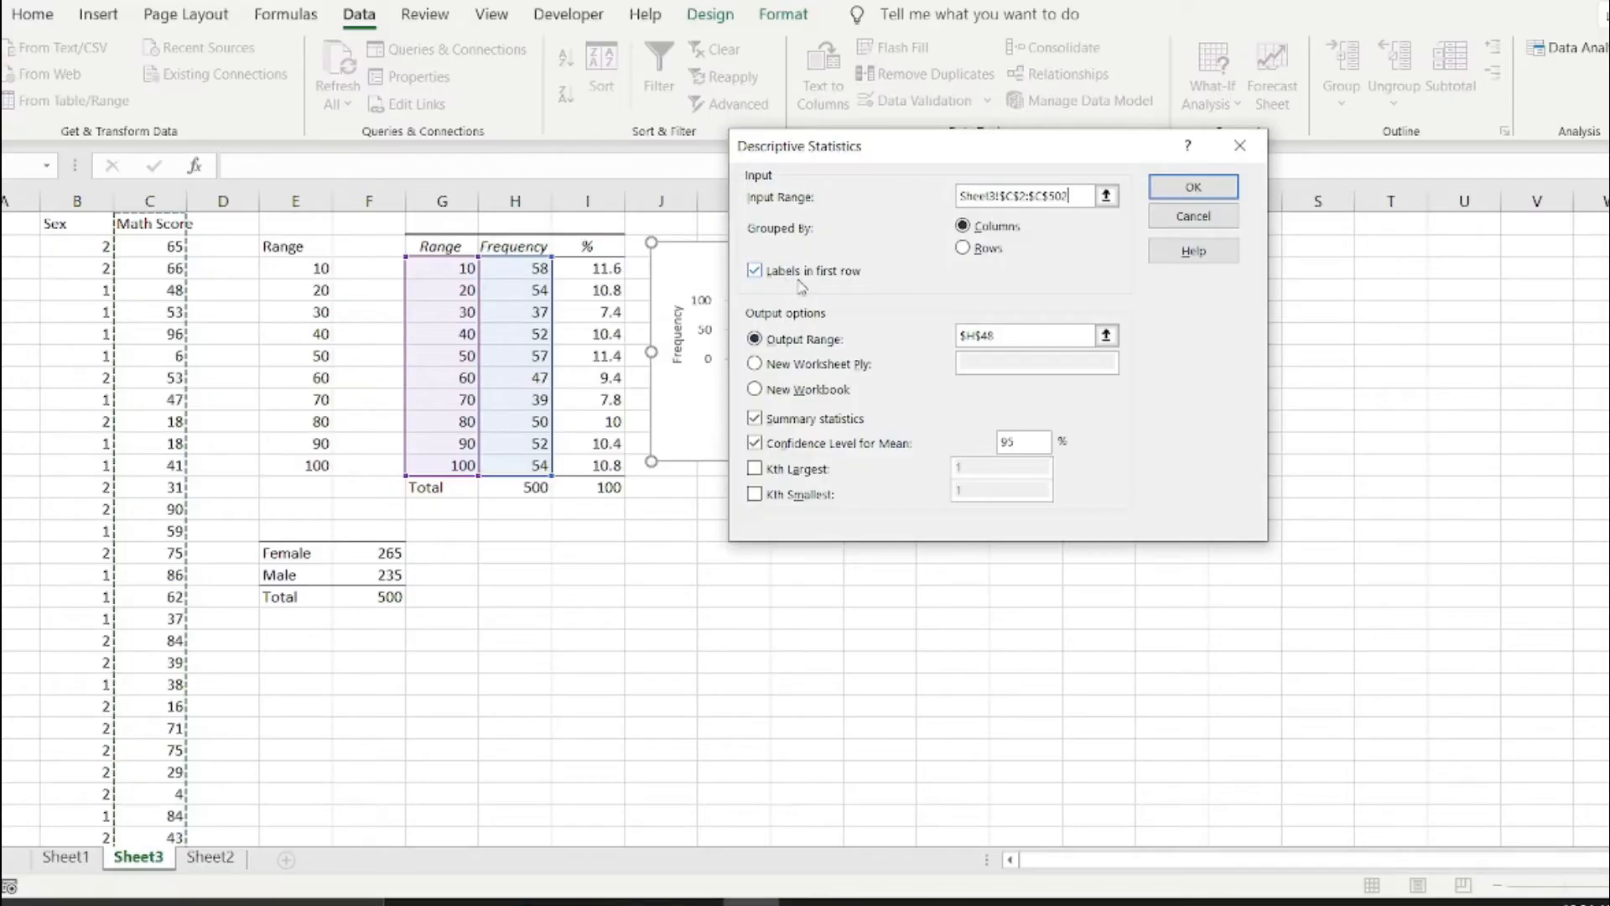
Set the output range to H18:I25 on Sheet3 and generate the summary statistics with the 95% confidence level.
left_click(1038, 334)
scroll(645, 477, "up", 7)
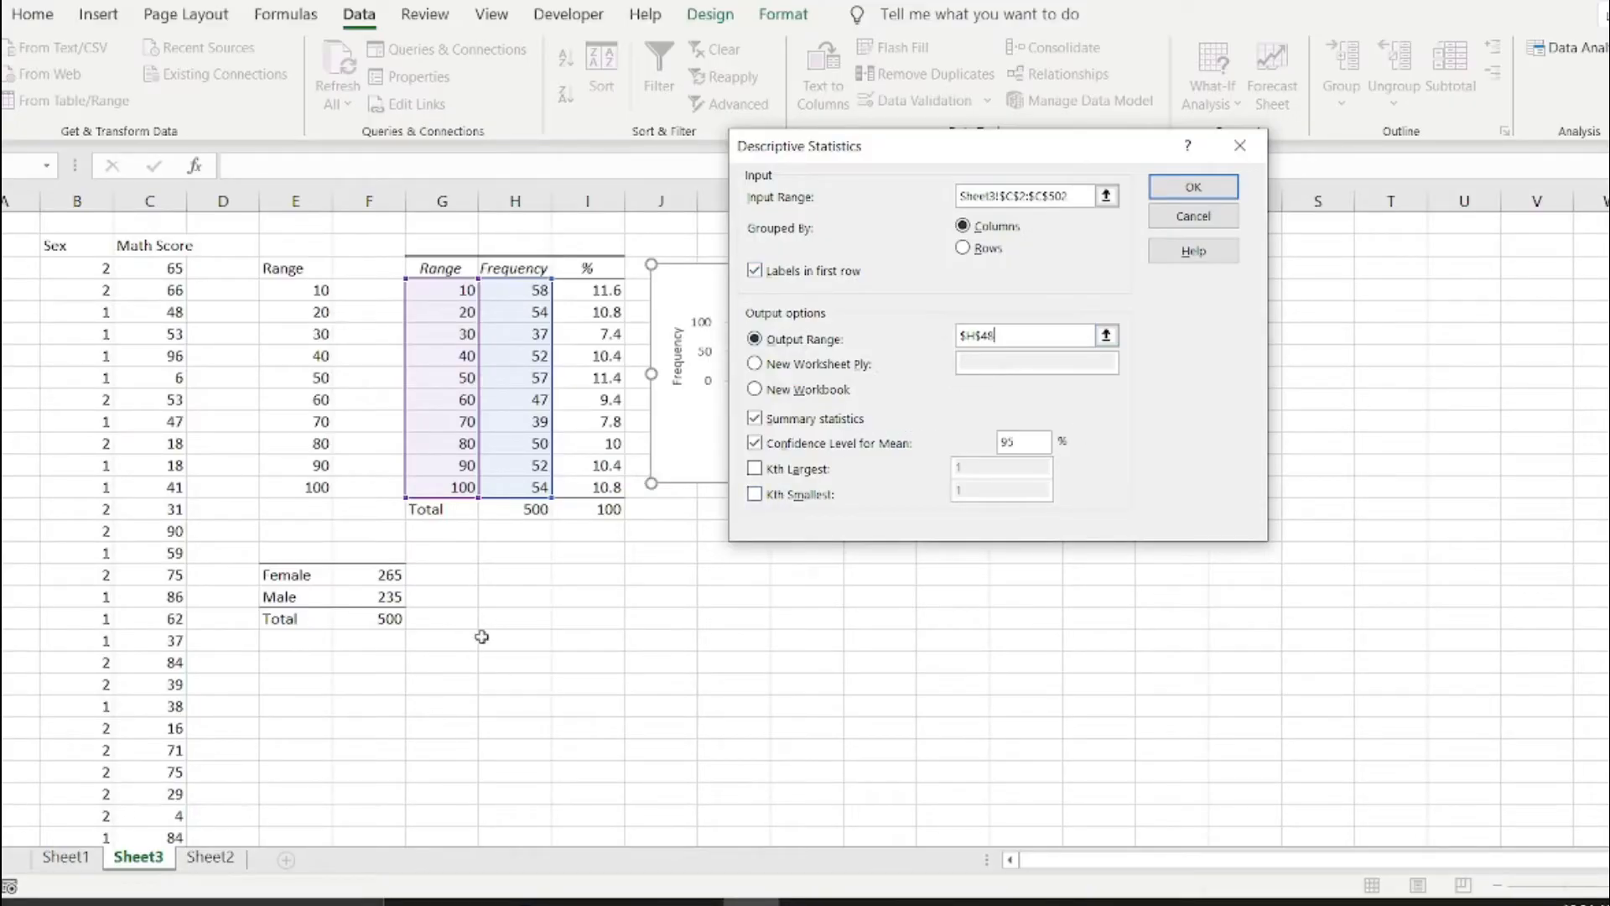
left_click(525, 594)
left_click_drag(524, 594, 558, 756)
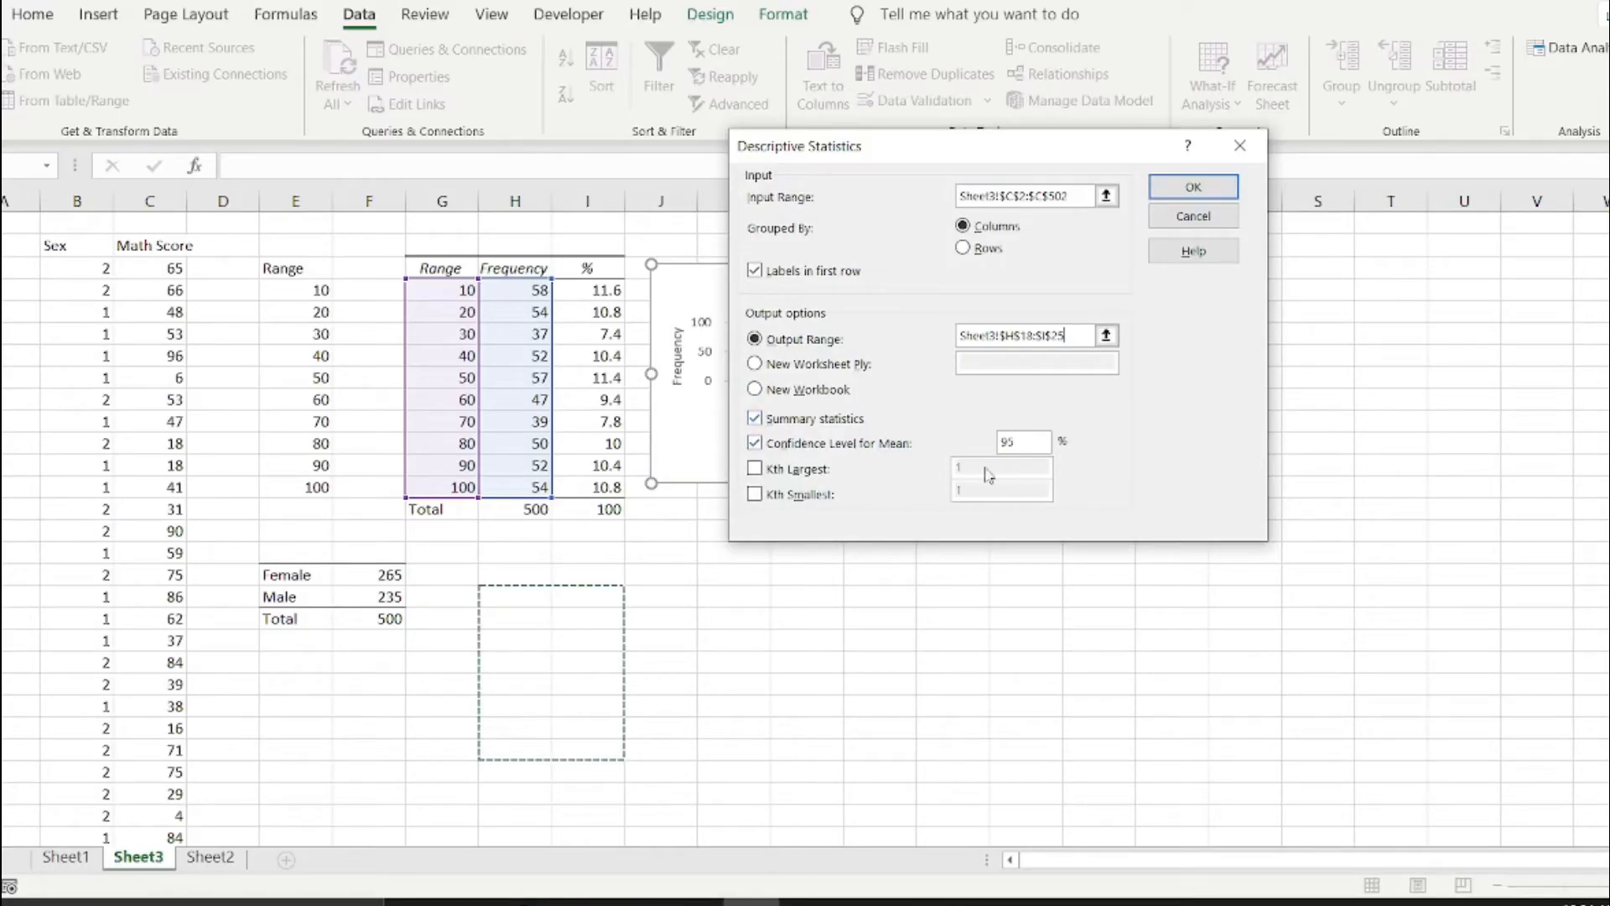
left_click(1201, 191)
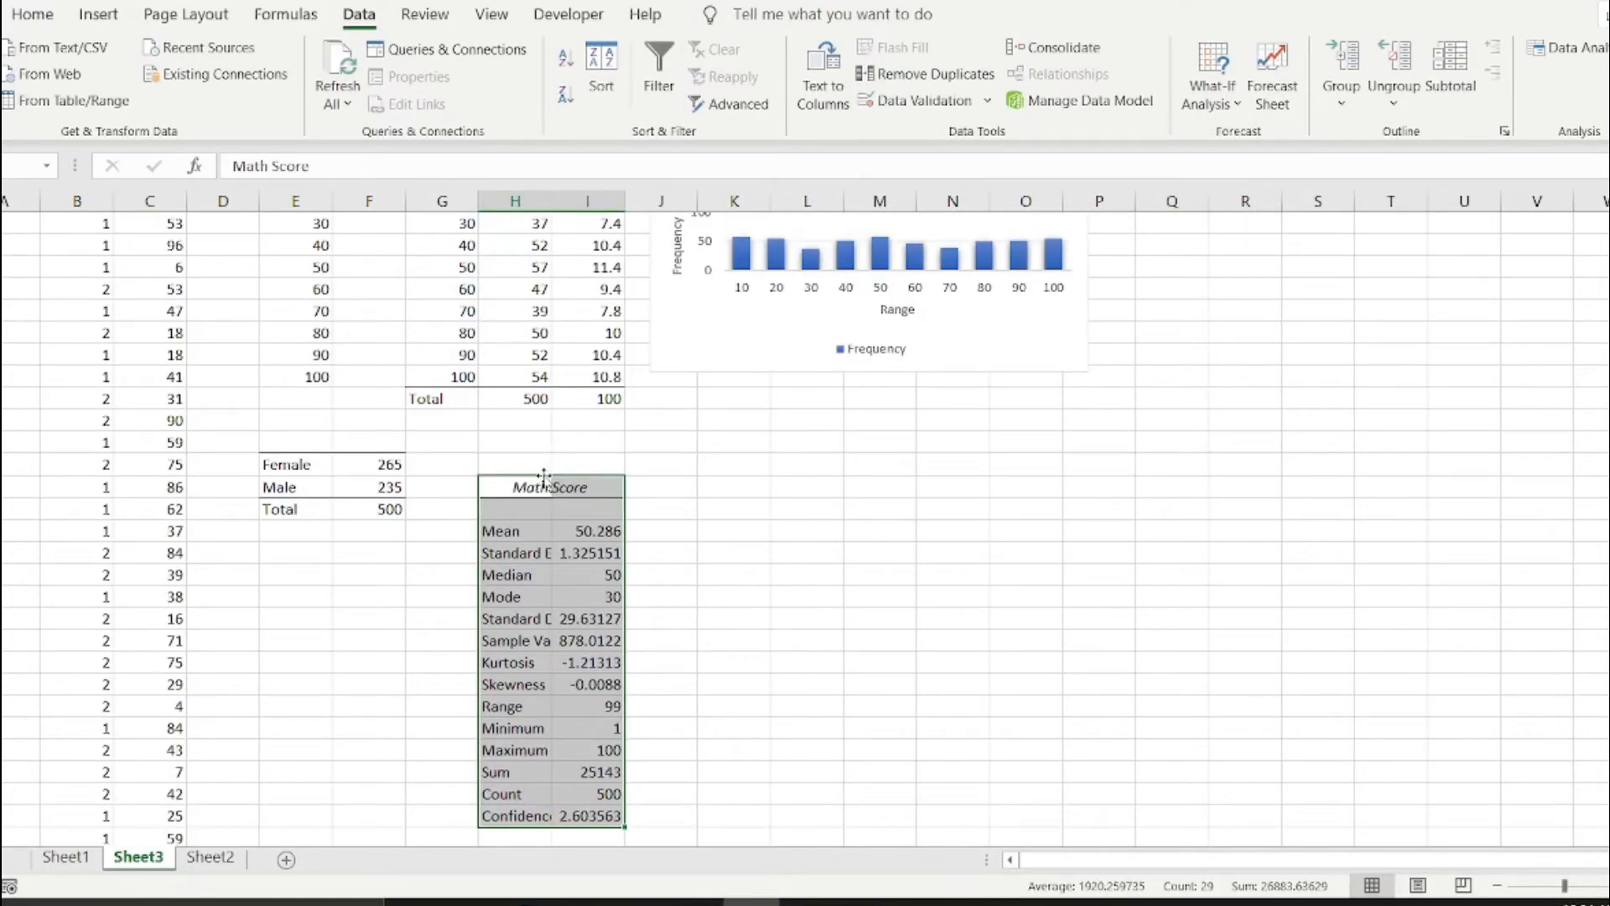
Widen column H to fit the full statistic labels.
left_click_drag(552, 200, 598, 199)
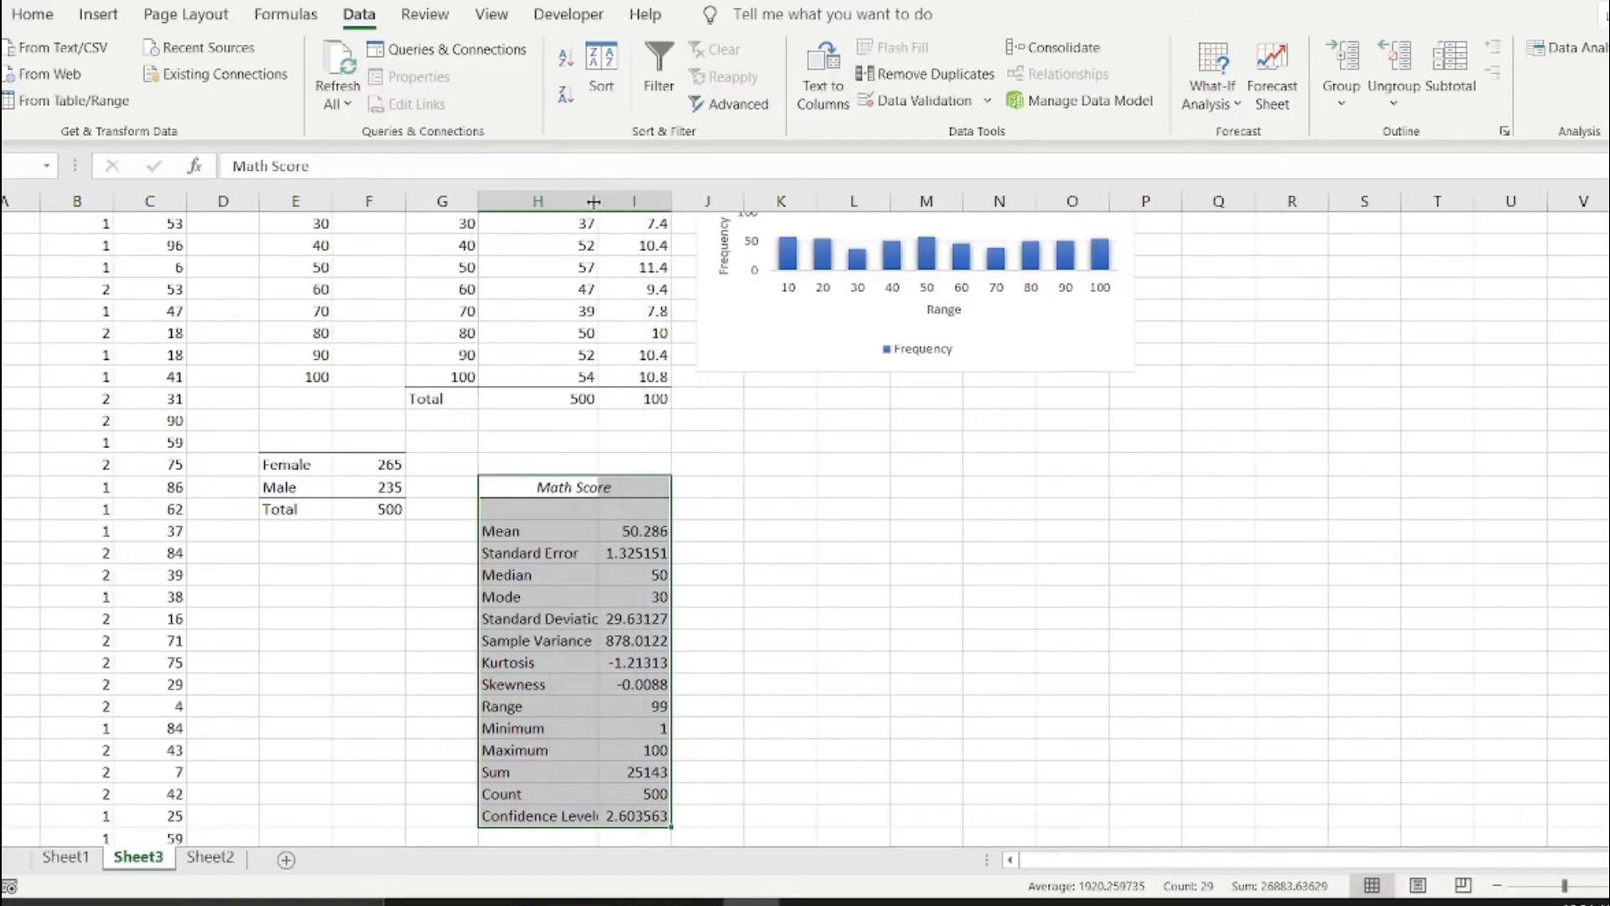
scroll(719, 526, "down", 1)
left_click(539, 530)
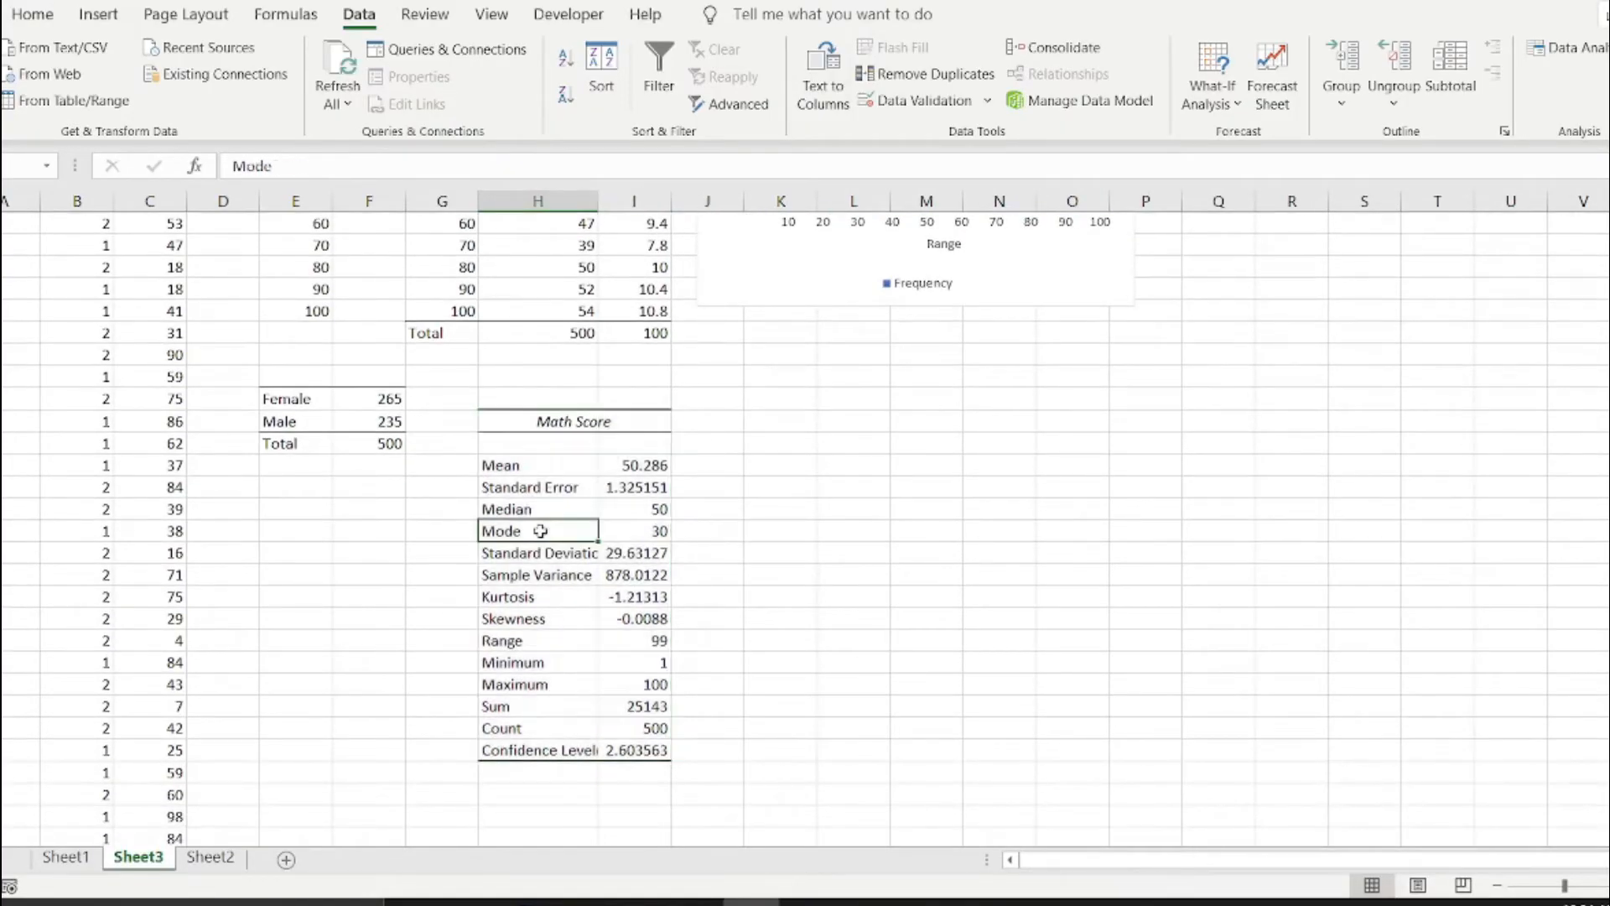
left_click(550, 463)
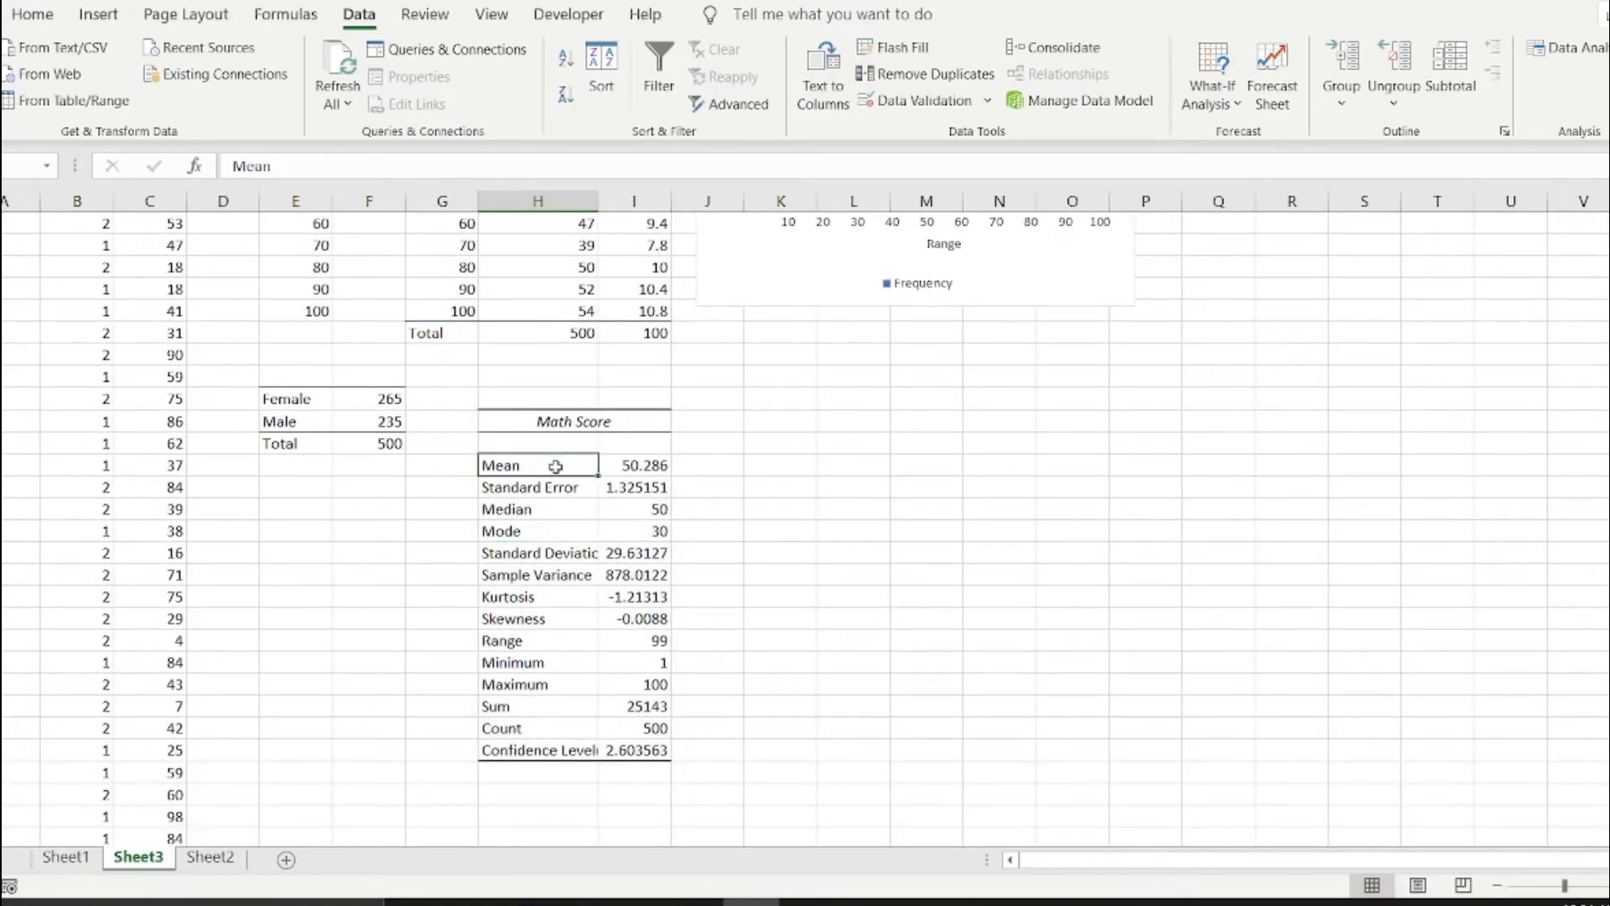
double_click(593, 196)
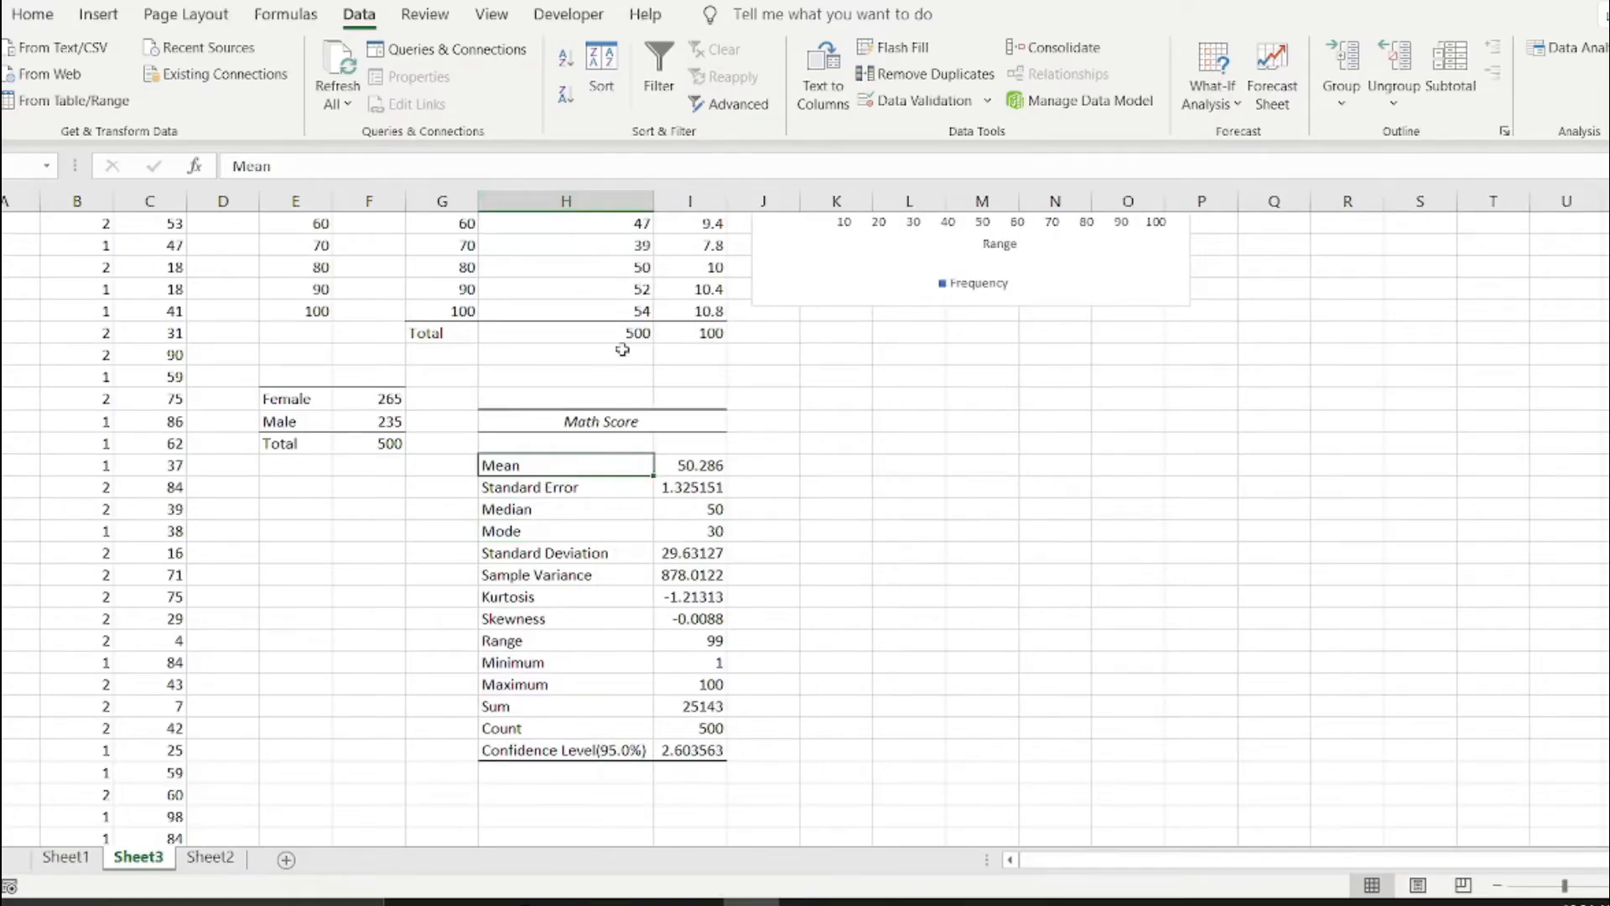
Examine the mean, median, mode and standard deviation in the Math Score summary statistics alongside the source data.
left_click(593, 490)
left_click(566, 509)
left_click(706, 506)
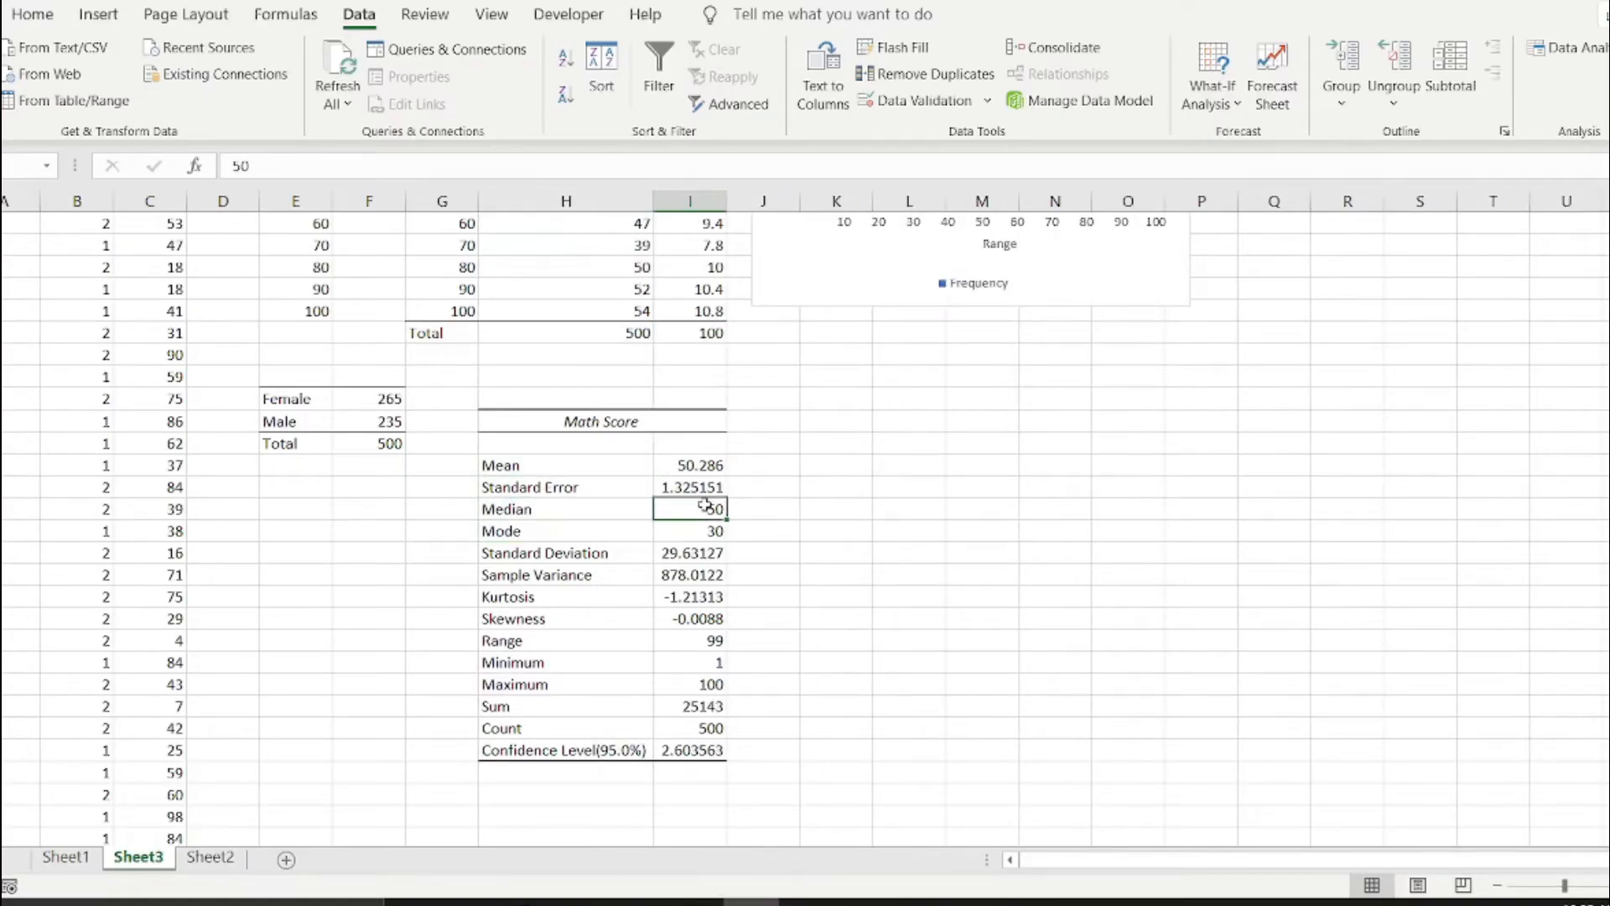
left_click(701, 533)
left_click(707, 510)
left_click(696, 530)
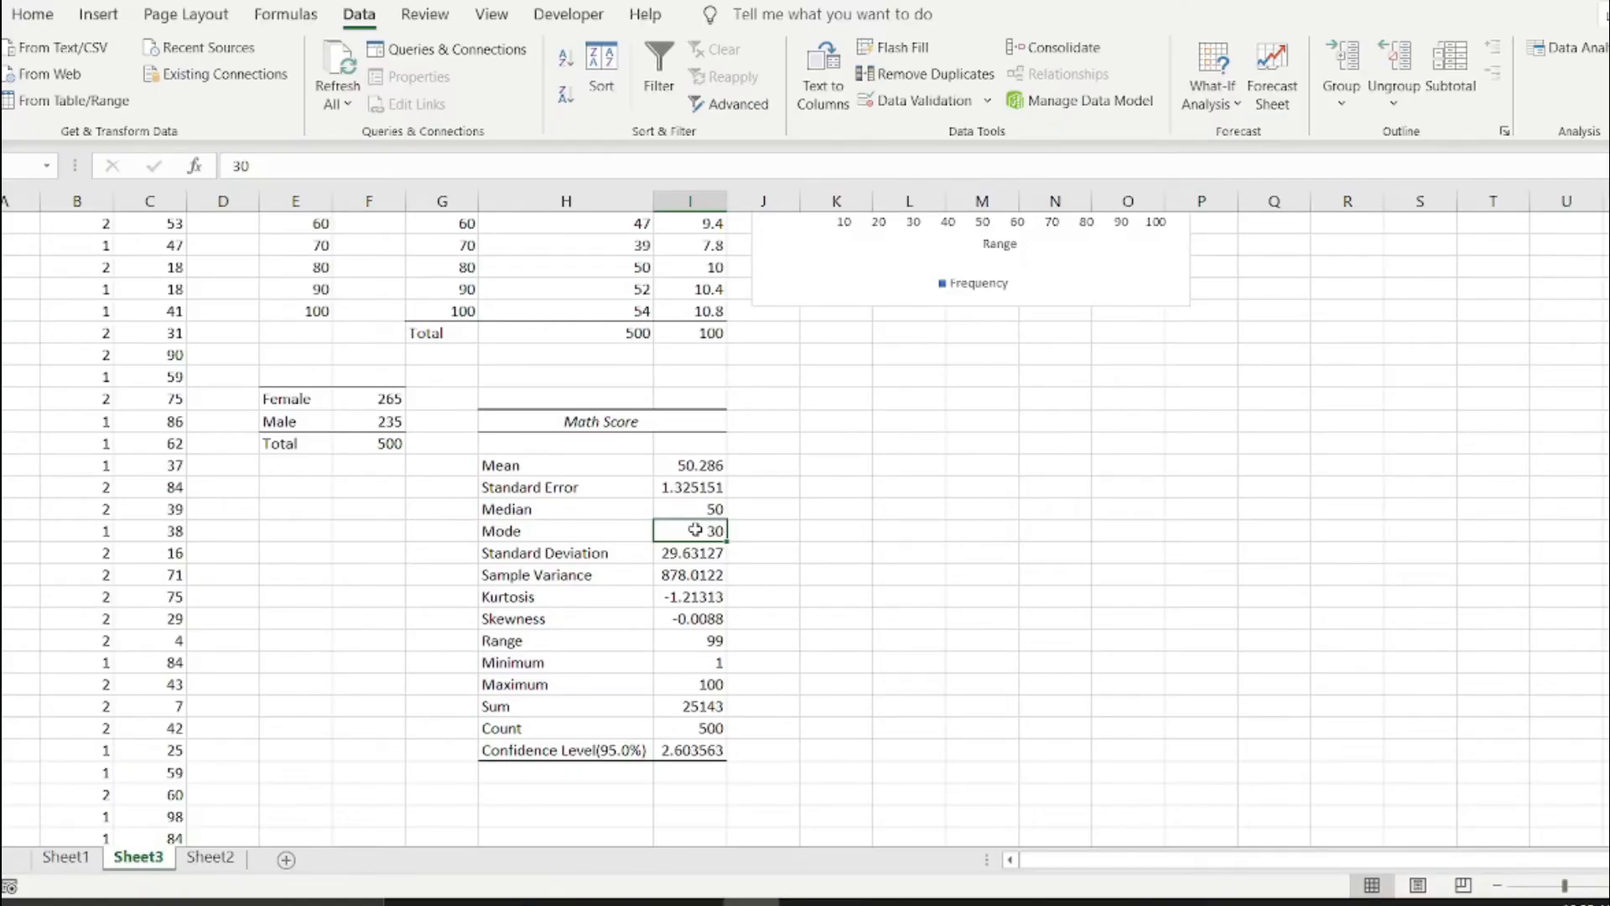
left_click(707, 463)
left_click(689, 553)
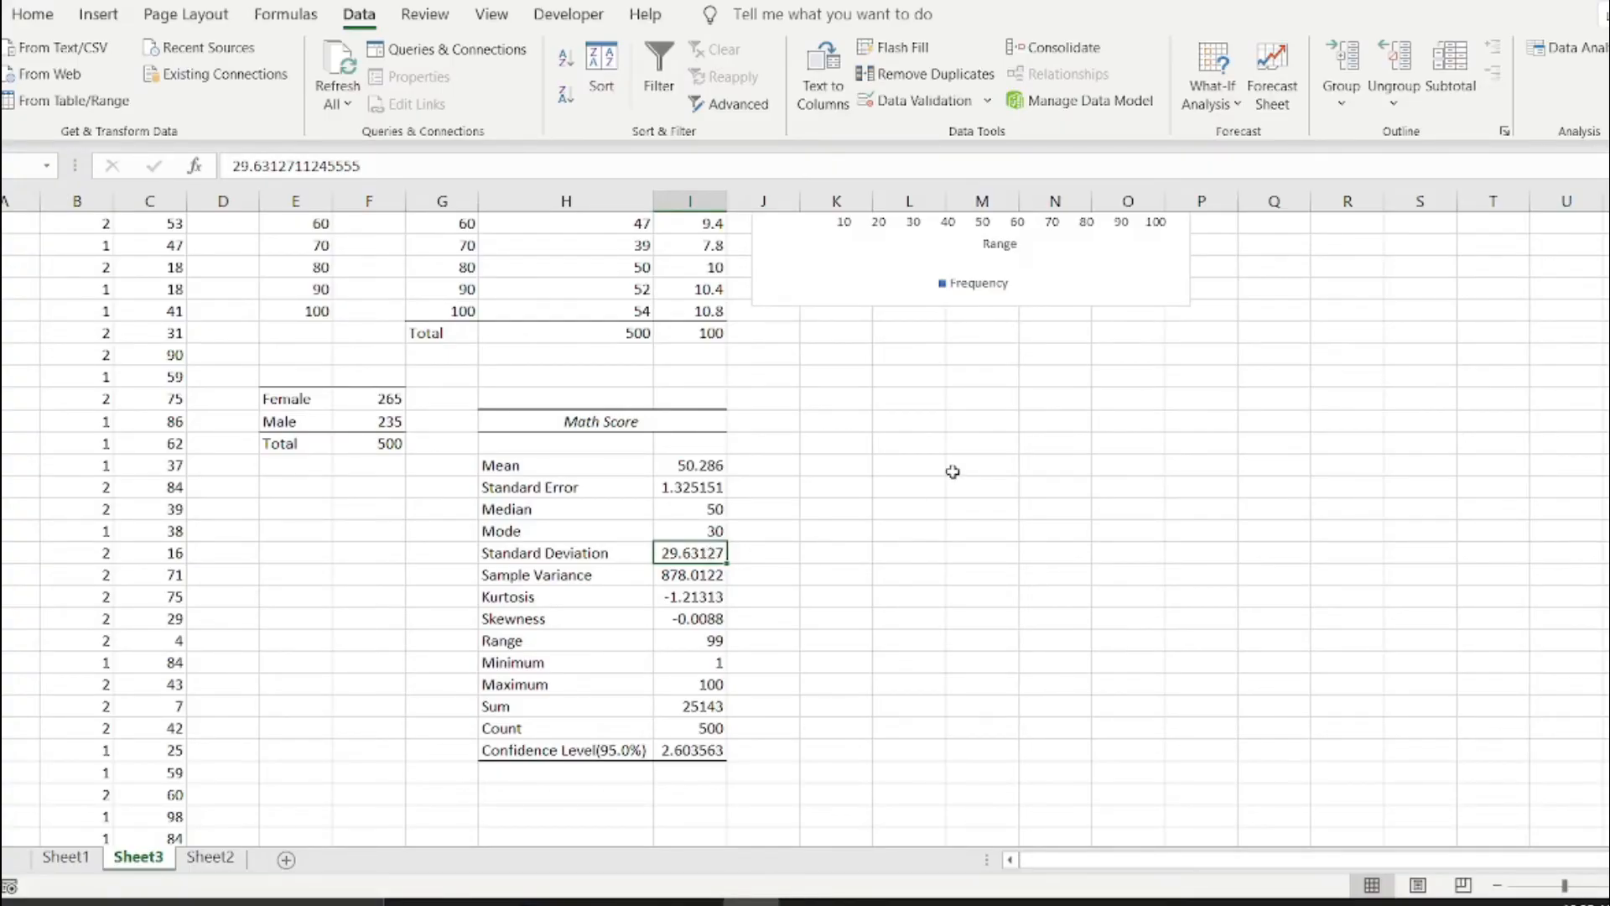
scroll(953, 471, "up", 3)
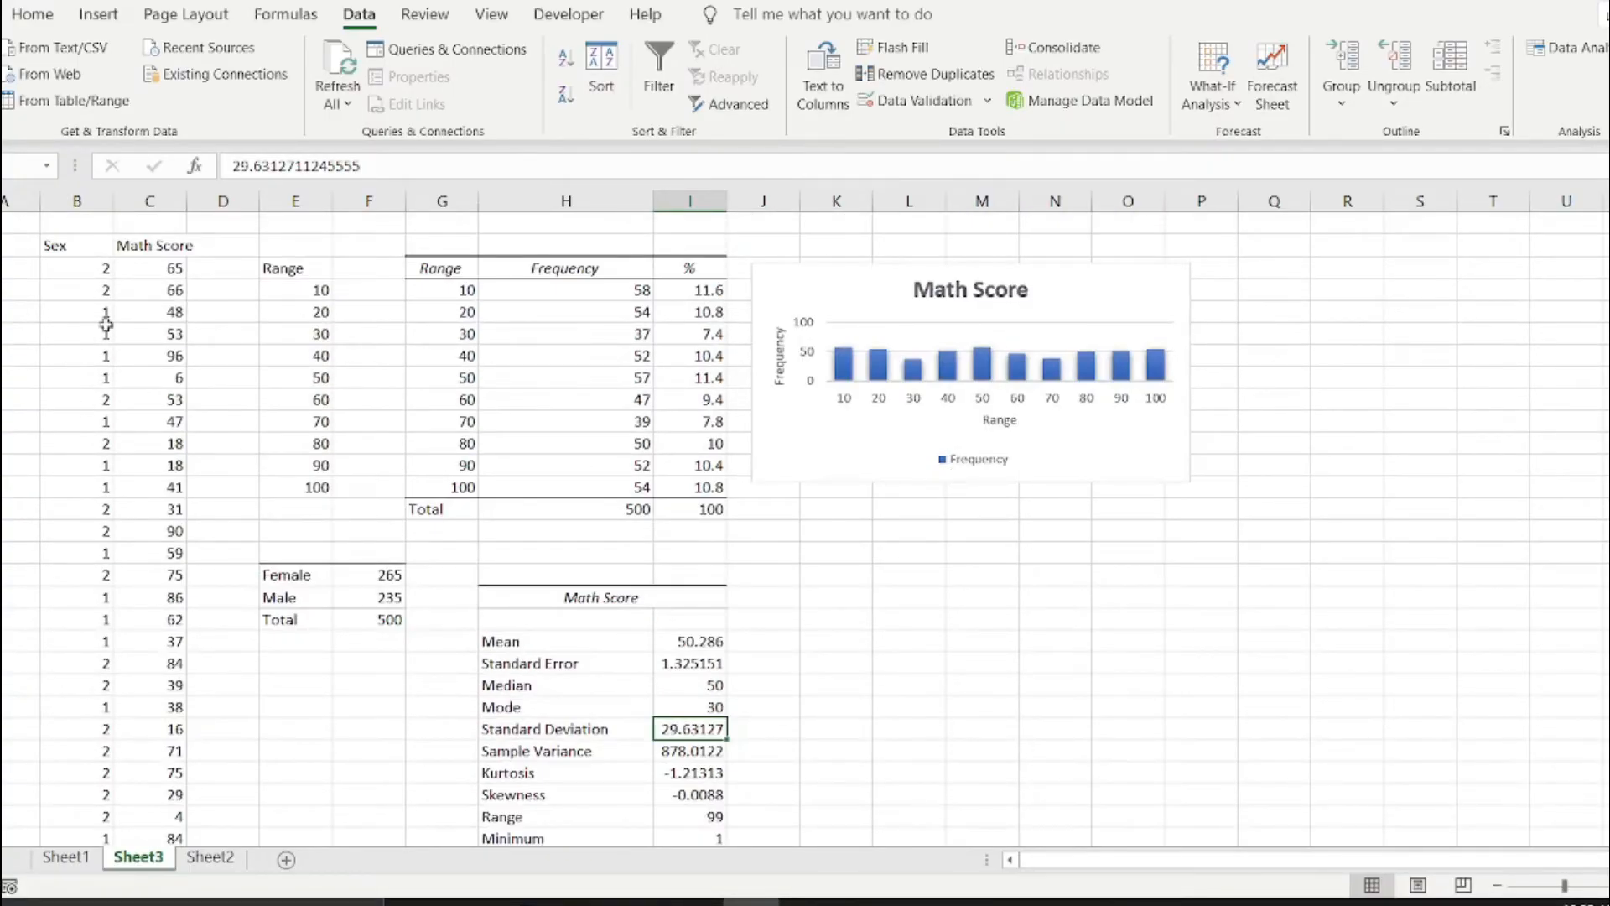
scroll(797, 625, "down", 3)
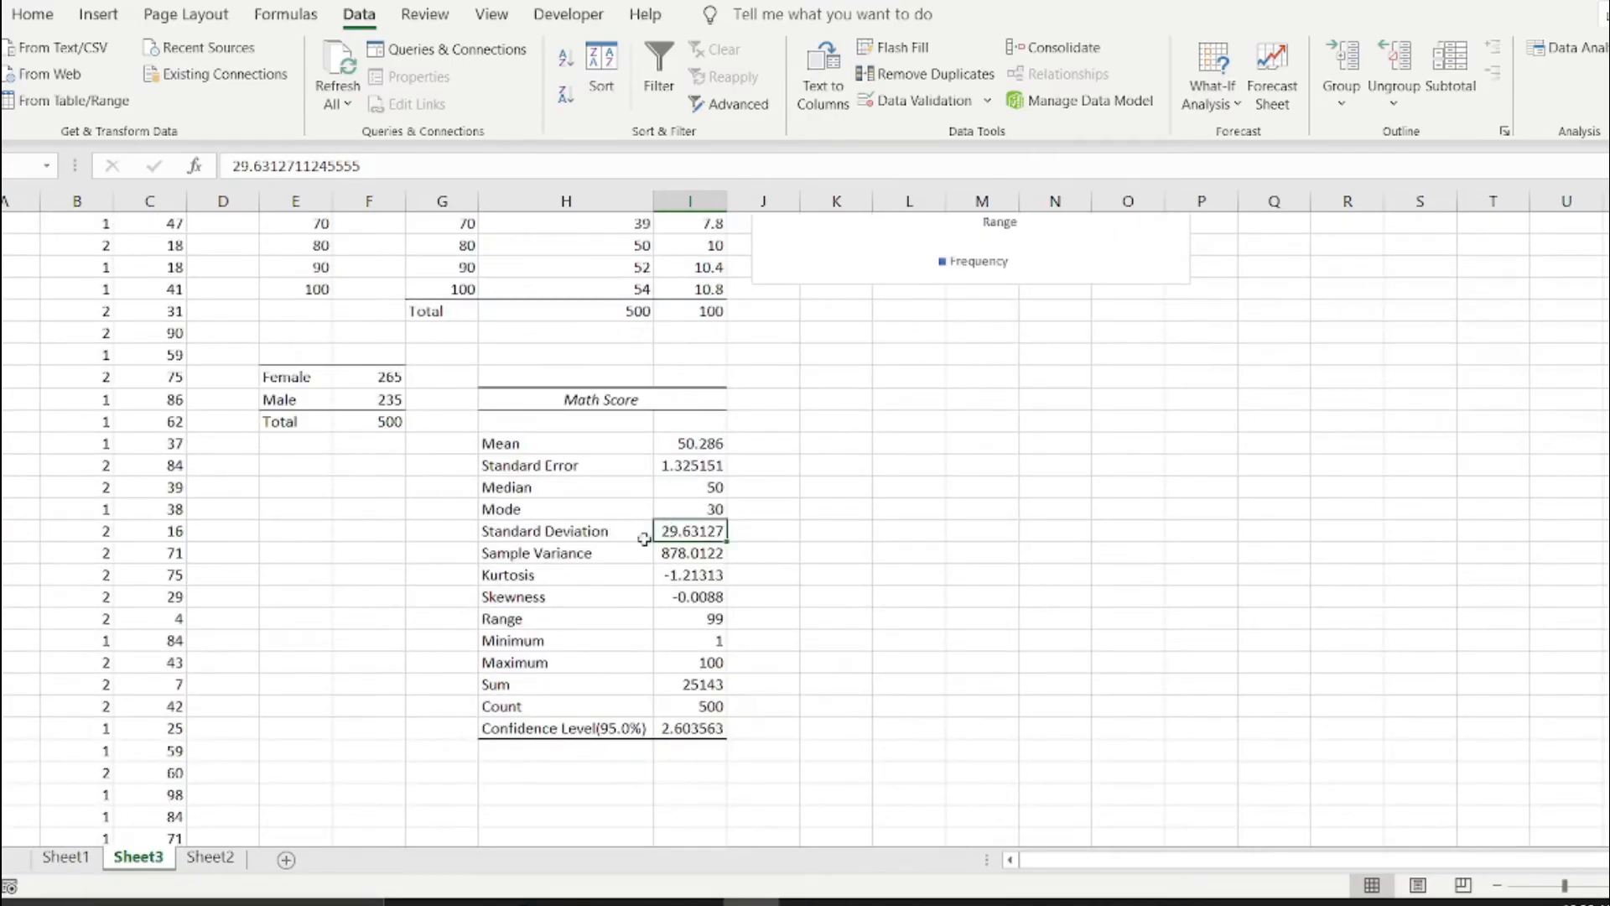
scroll(1035, 541, "up", 3)
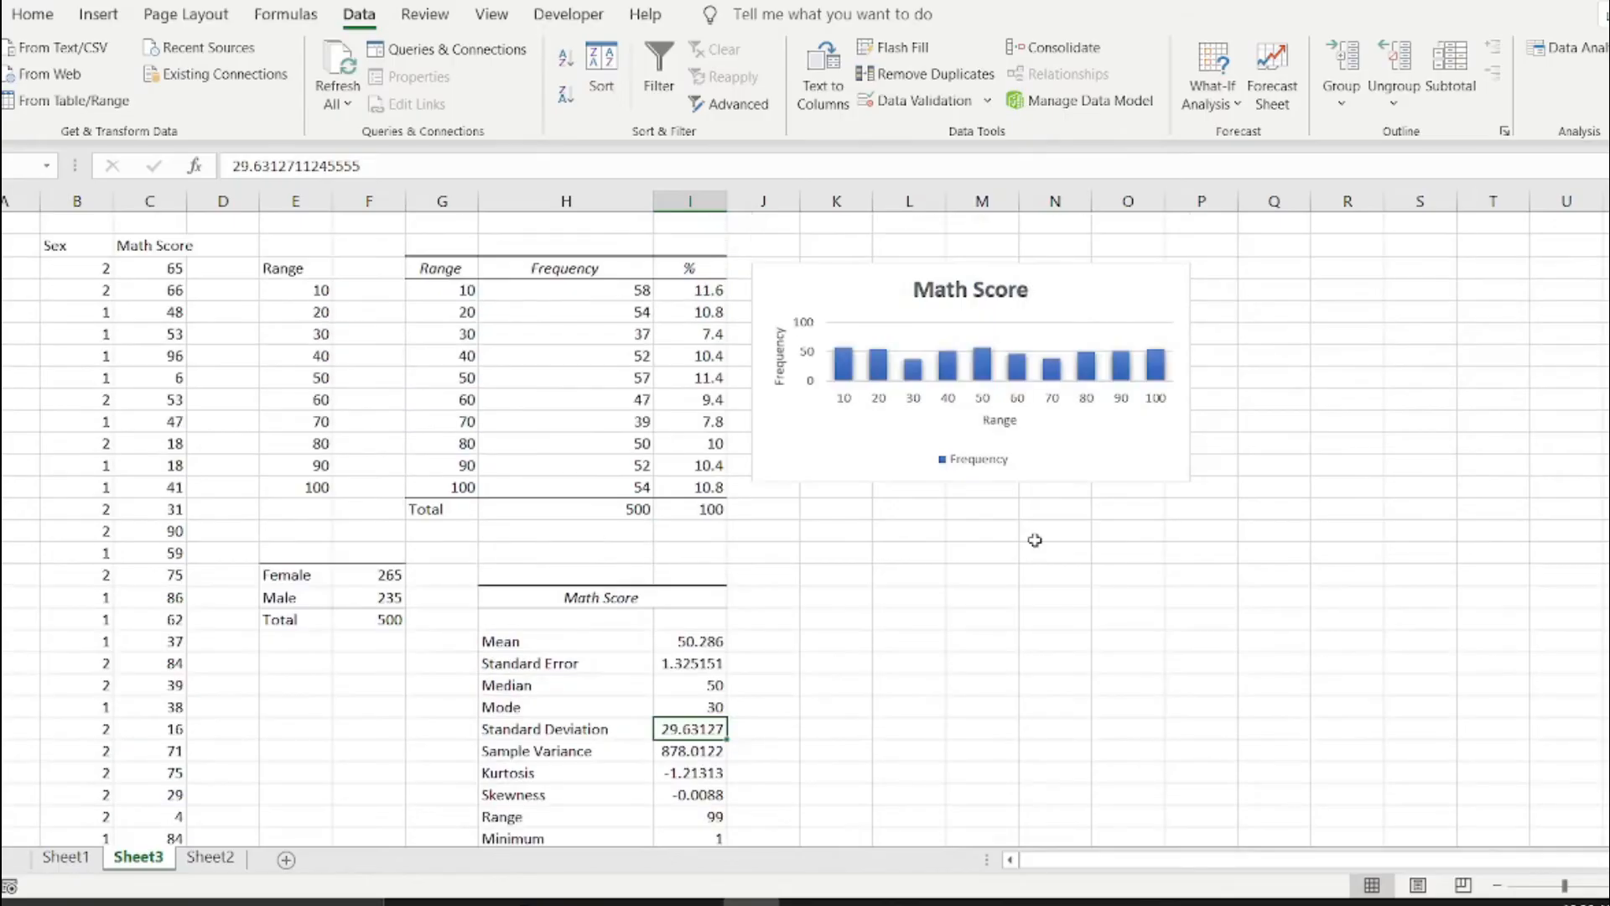
Look through the Math Score values in column C from C3 down to the last row.
left_click(165, 269)
left_click_drag(165, 268, 168, 428)
scroll(169, 442, "down", 10)
scroll(169, 442, "down", 10)
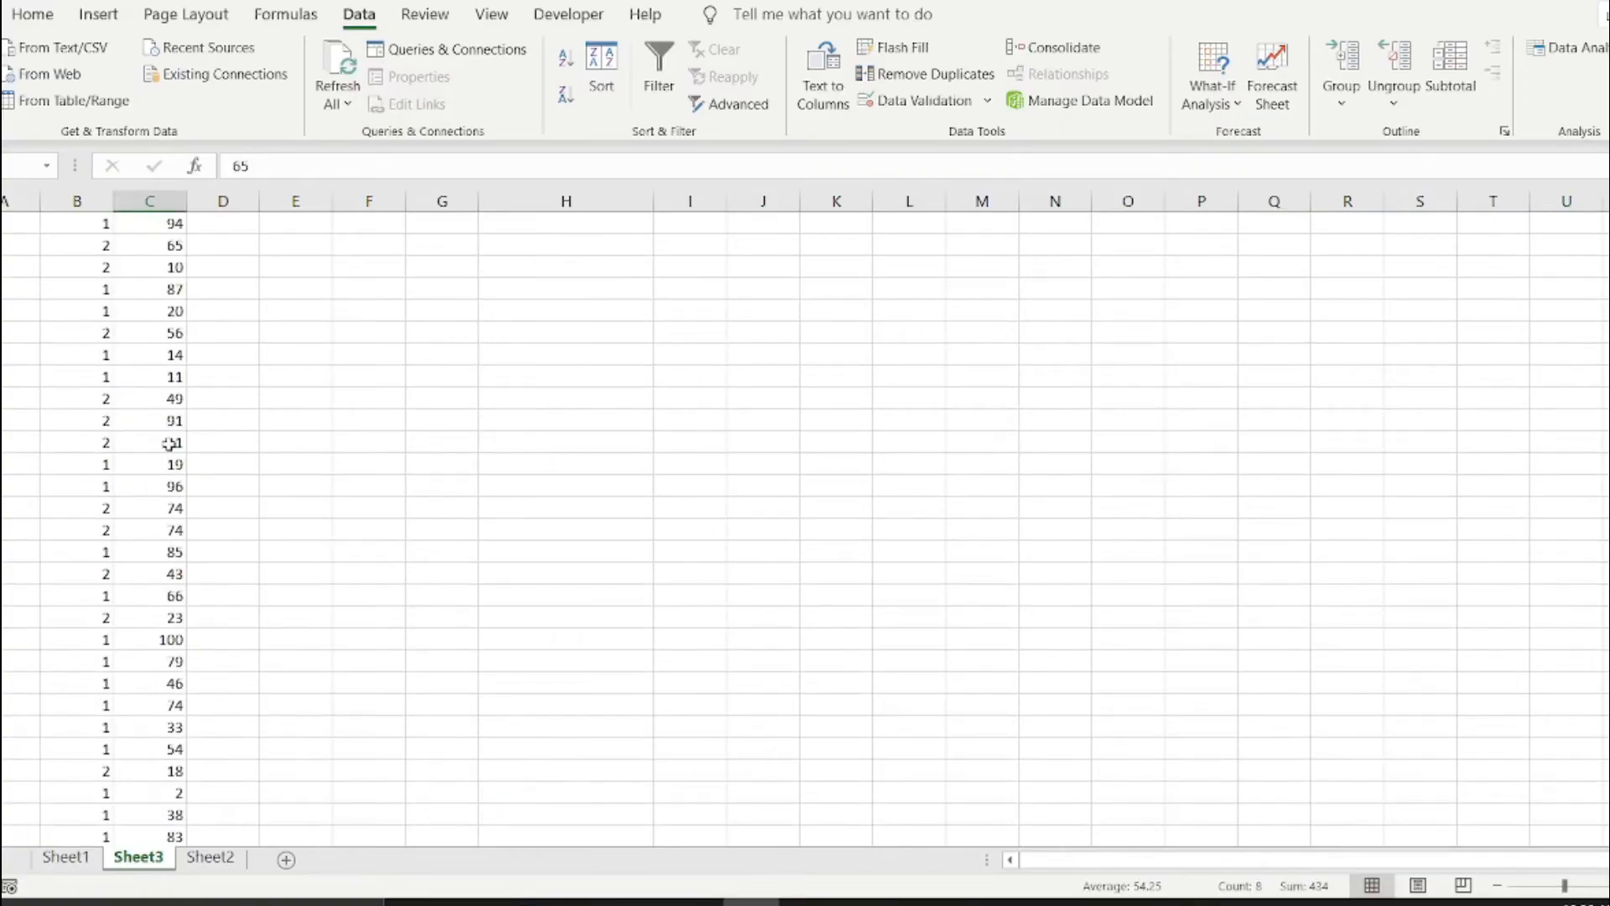
scroll(169, 445, "down", 10)
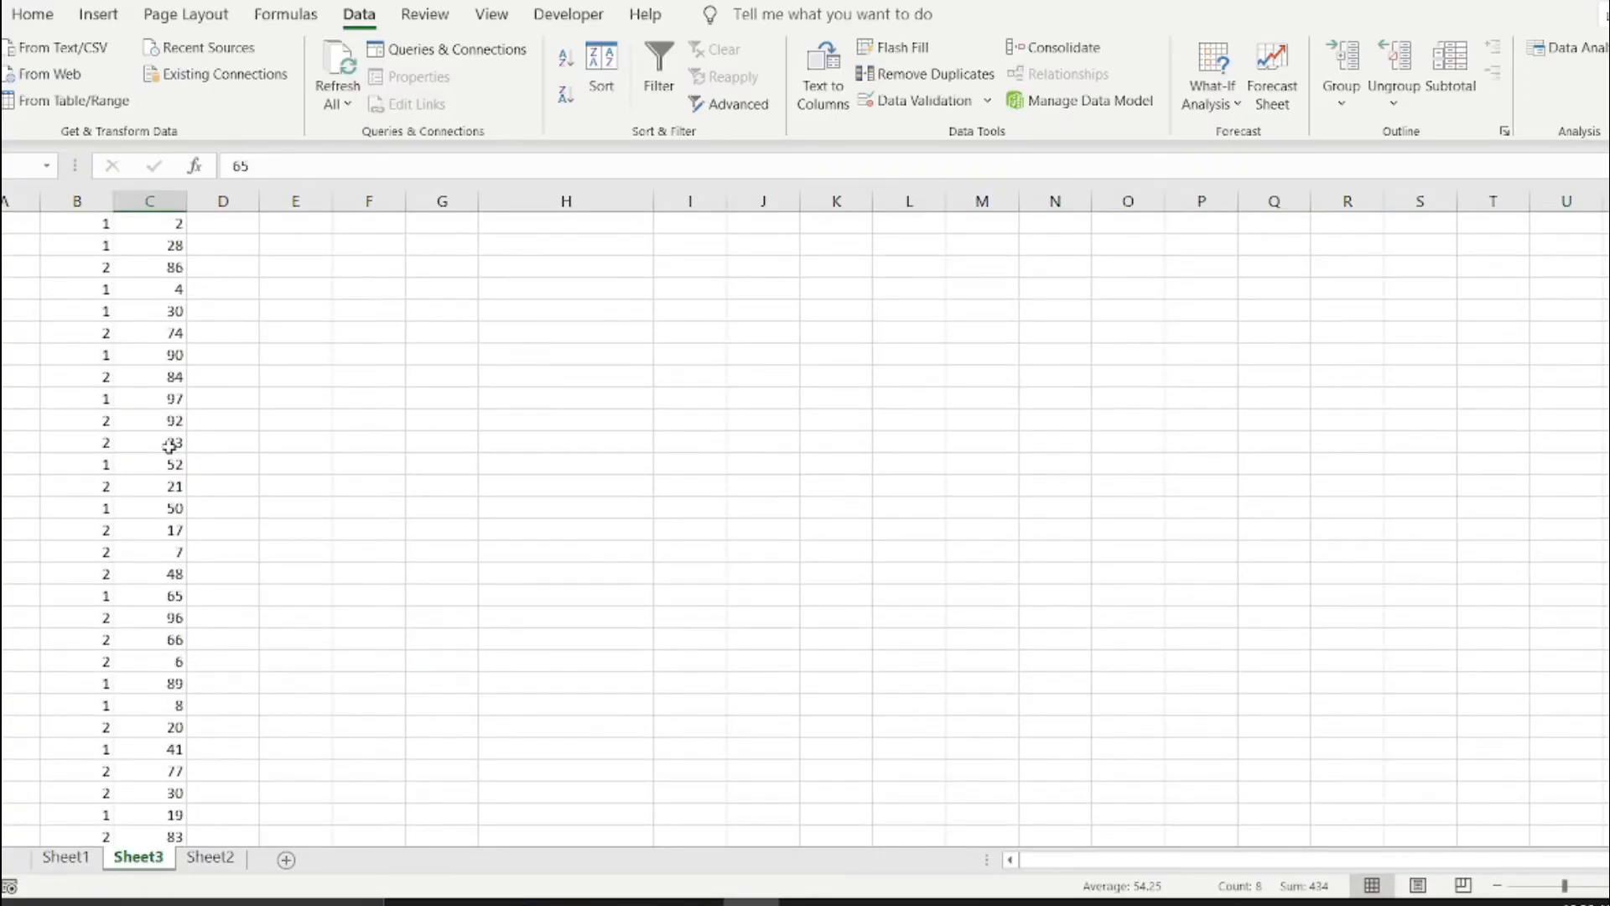
scroll(167, 463, "down", 8)
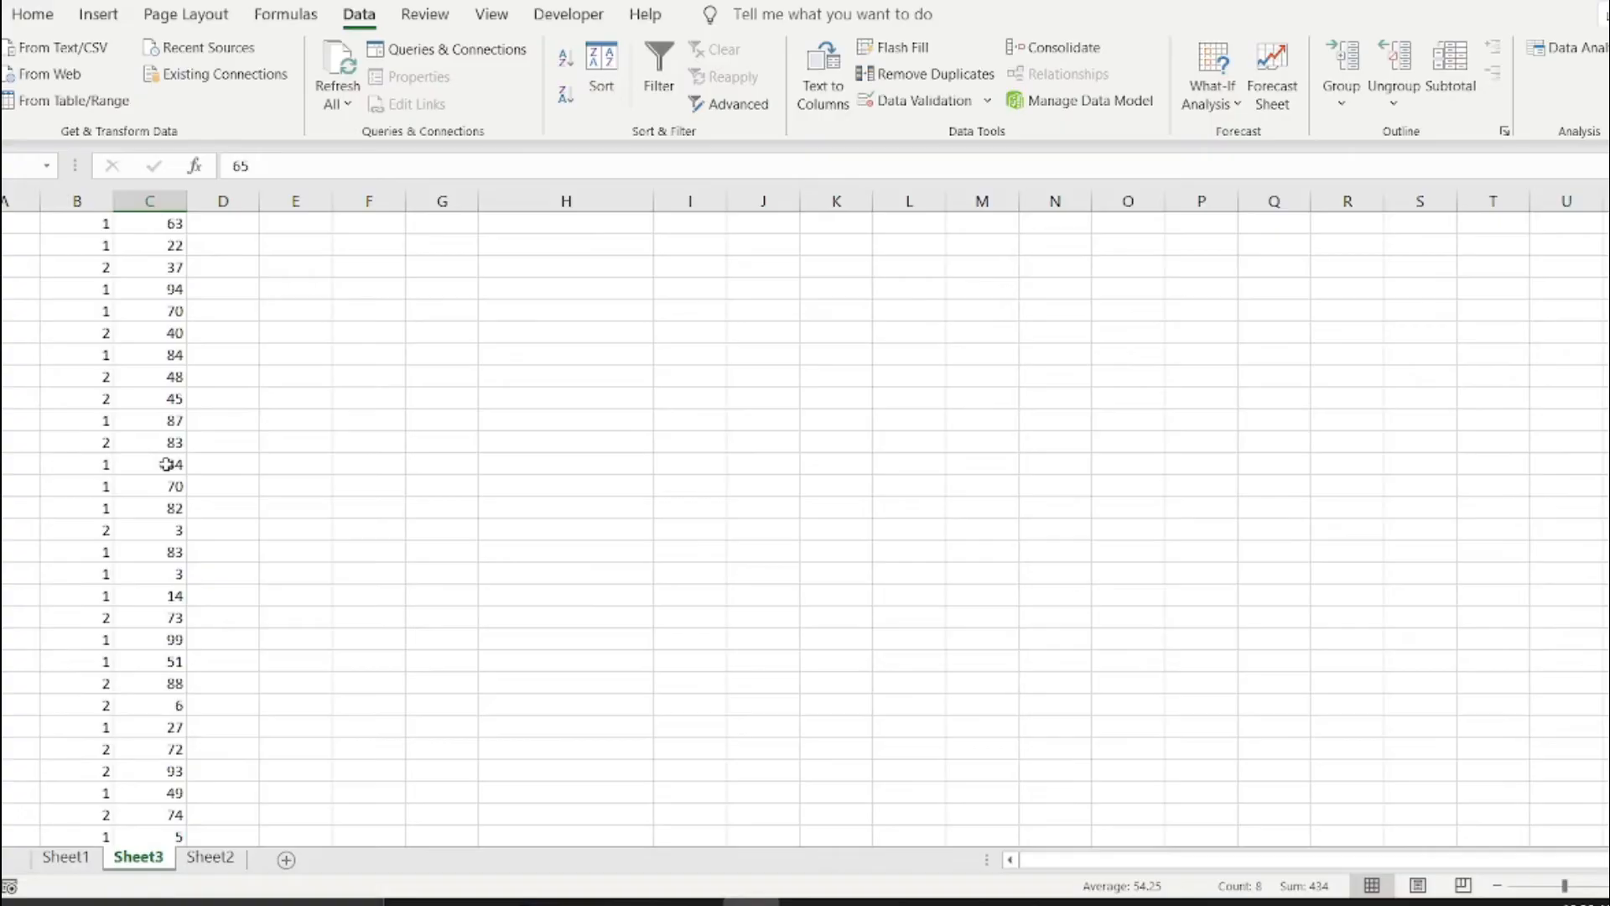
scroll(166, 464, "down", 10)
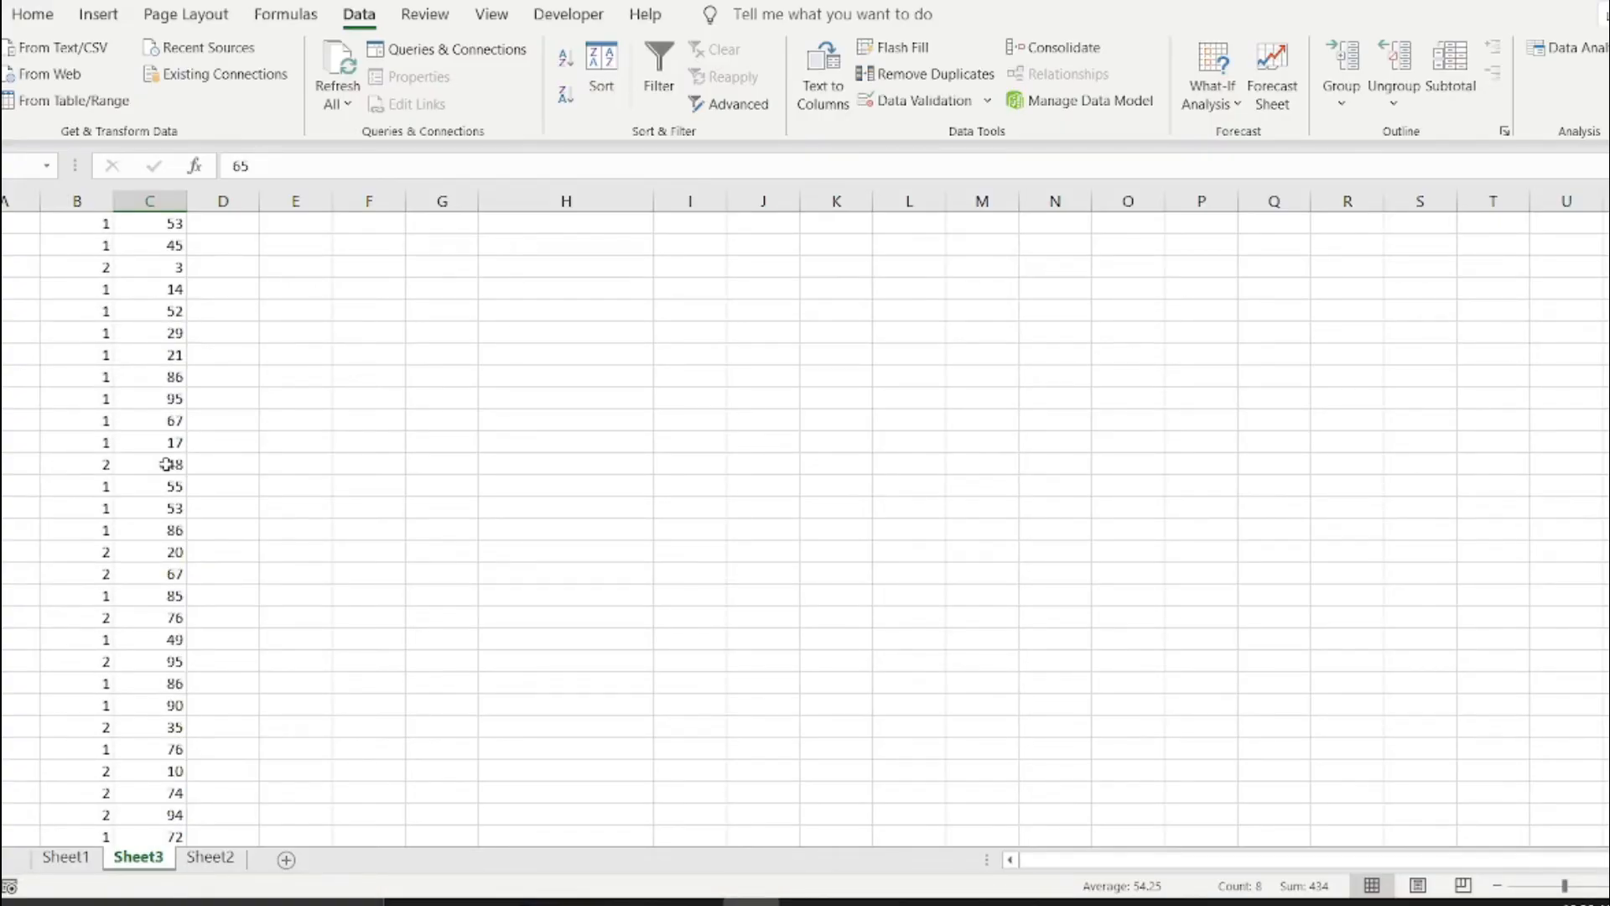
scroll(166, 464, "down", 6)
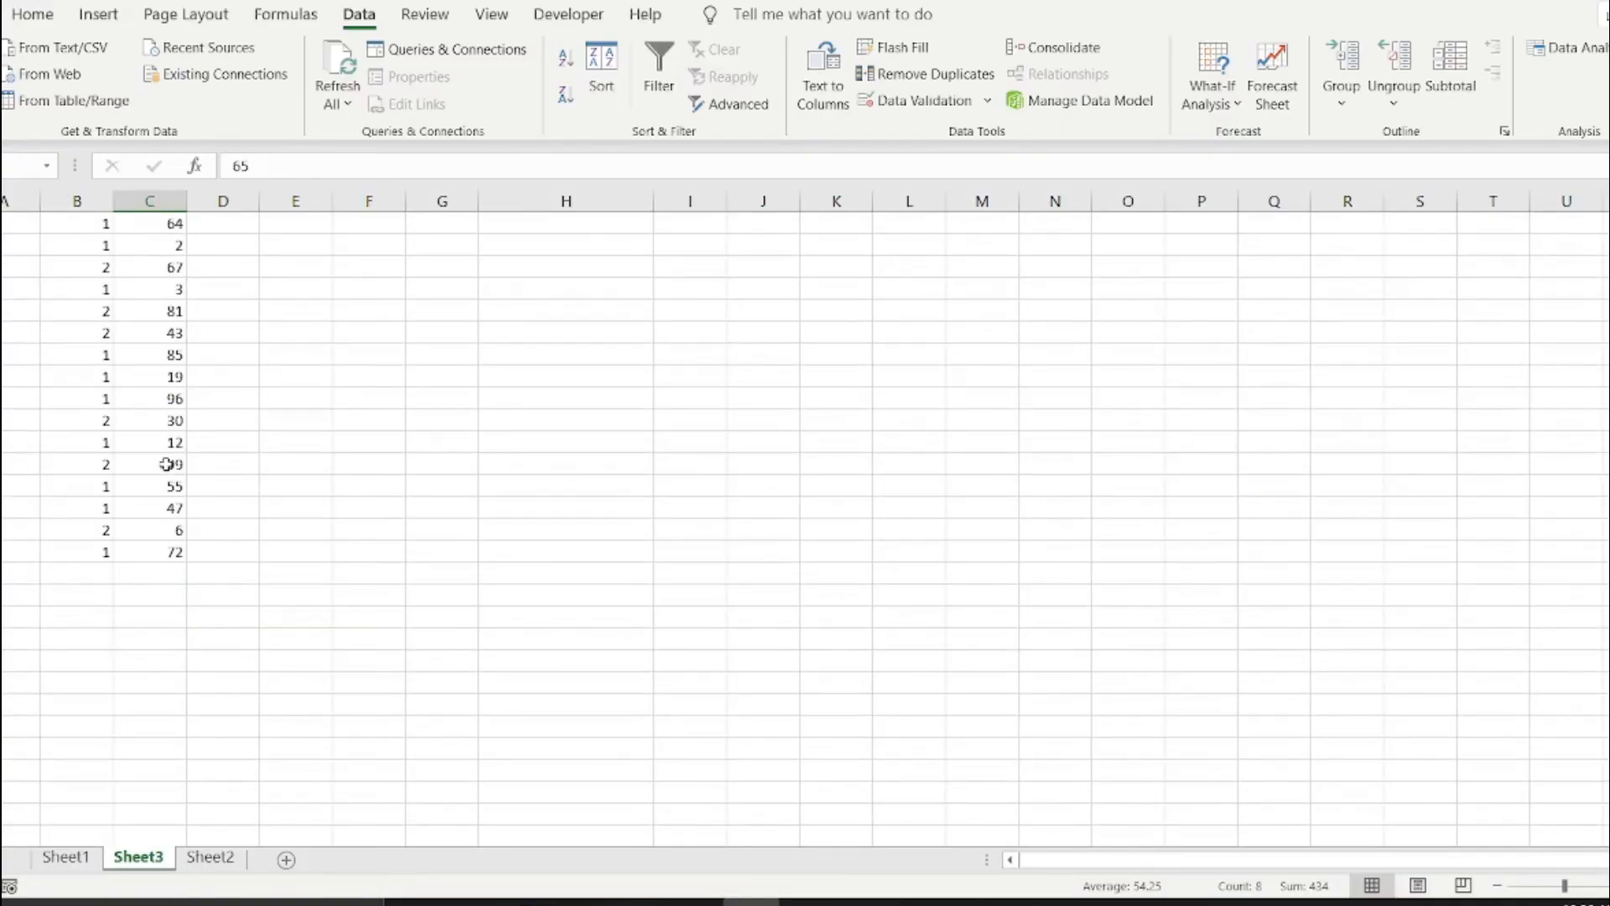
Copy all the Math Score values from C3 downward and paste them as values starting at Q3.
key("ctrl+shift+Down")
right_click(155, 473)
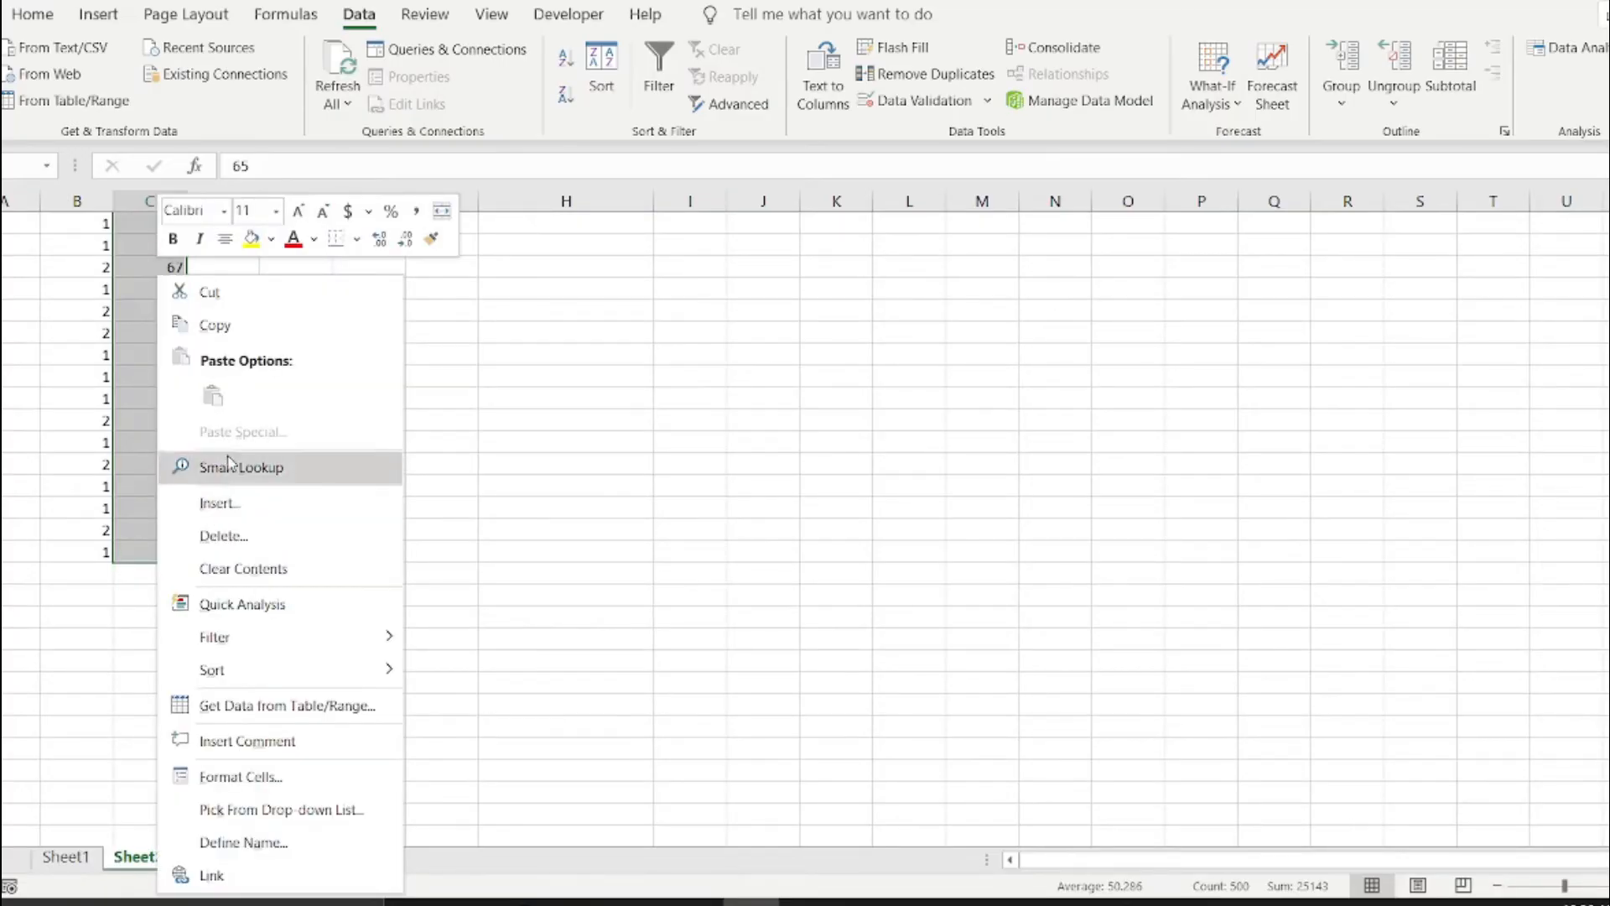
left_click(237, 326)
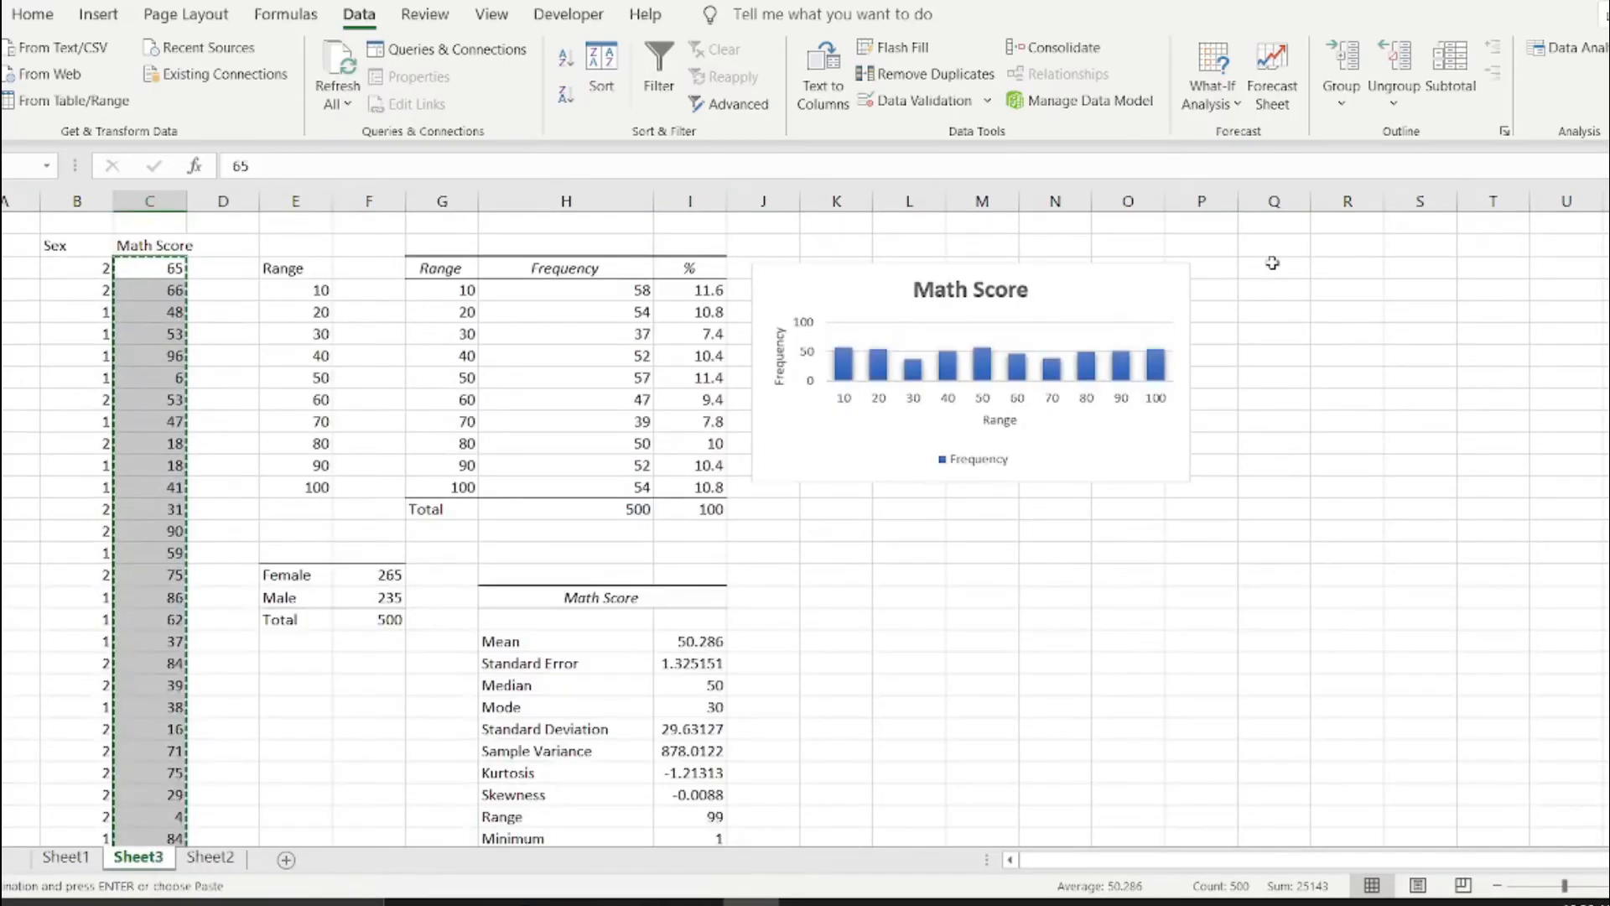
left_click(1276, 266)
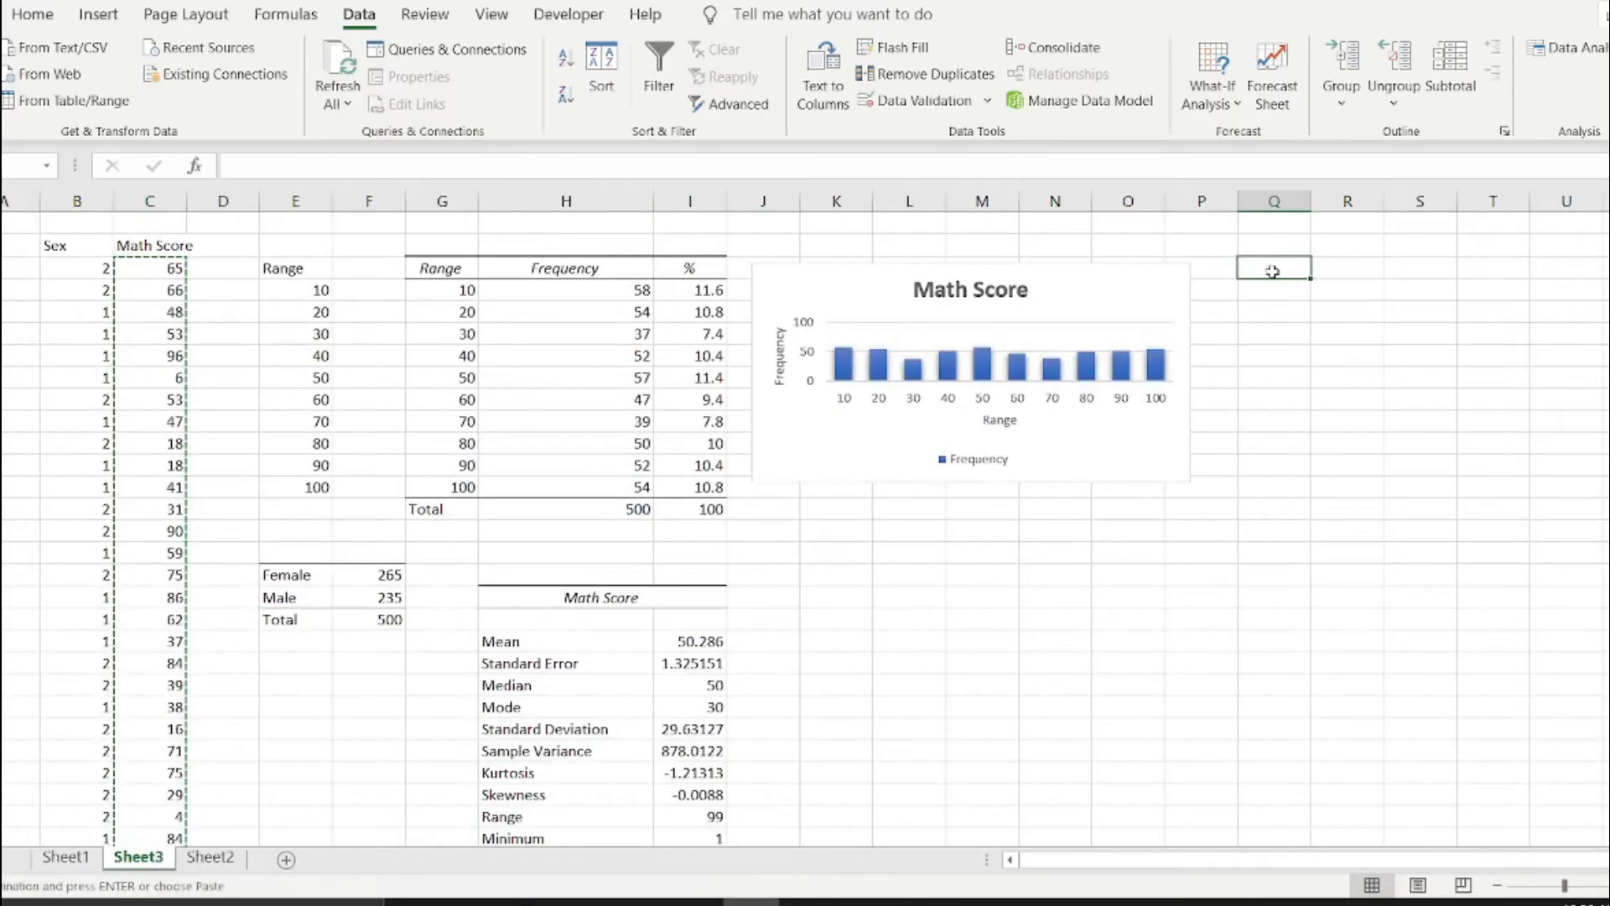
right_click(1276, 268)
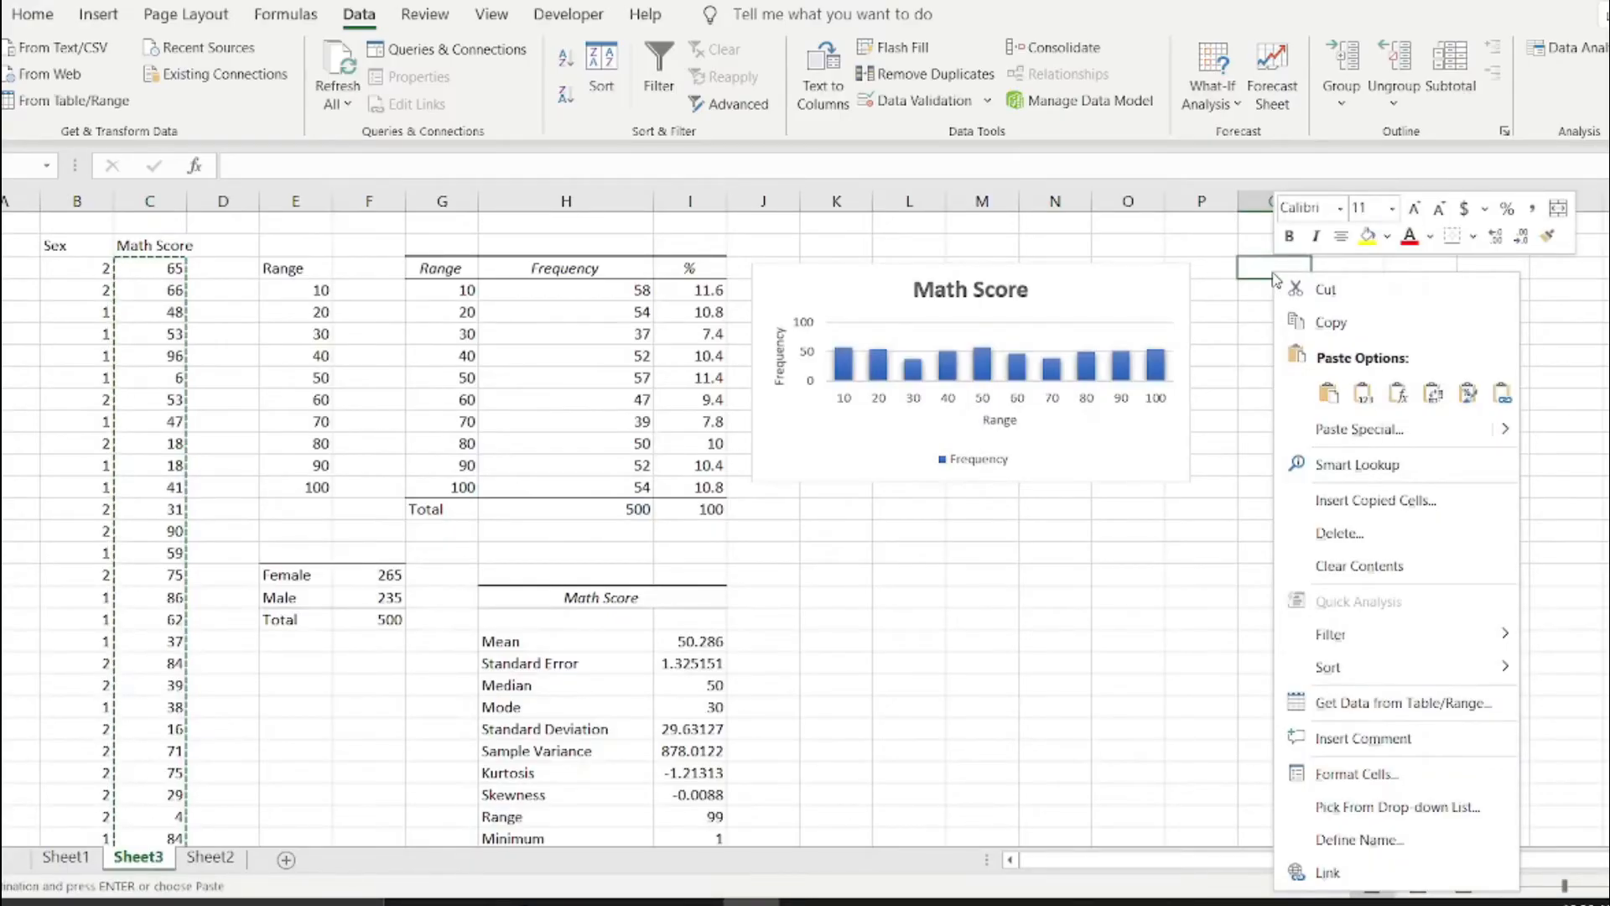
left_click(1363, 393)
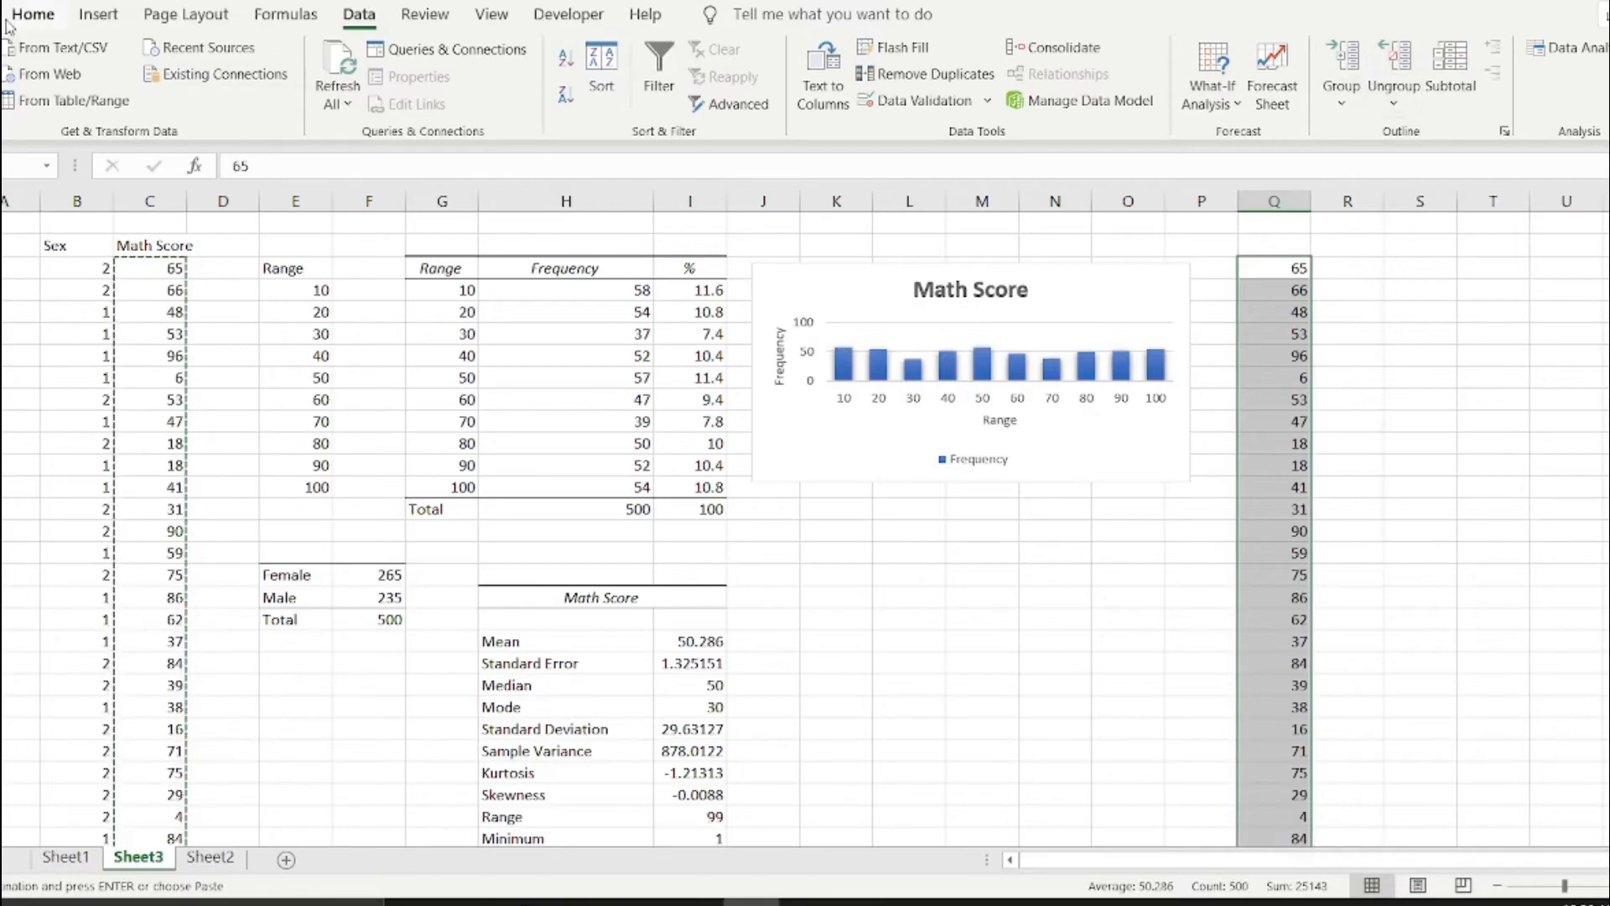
Sort the copied scores in column Q from smallest to largest.
left_click(35, 17)
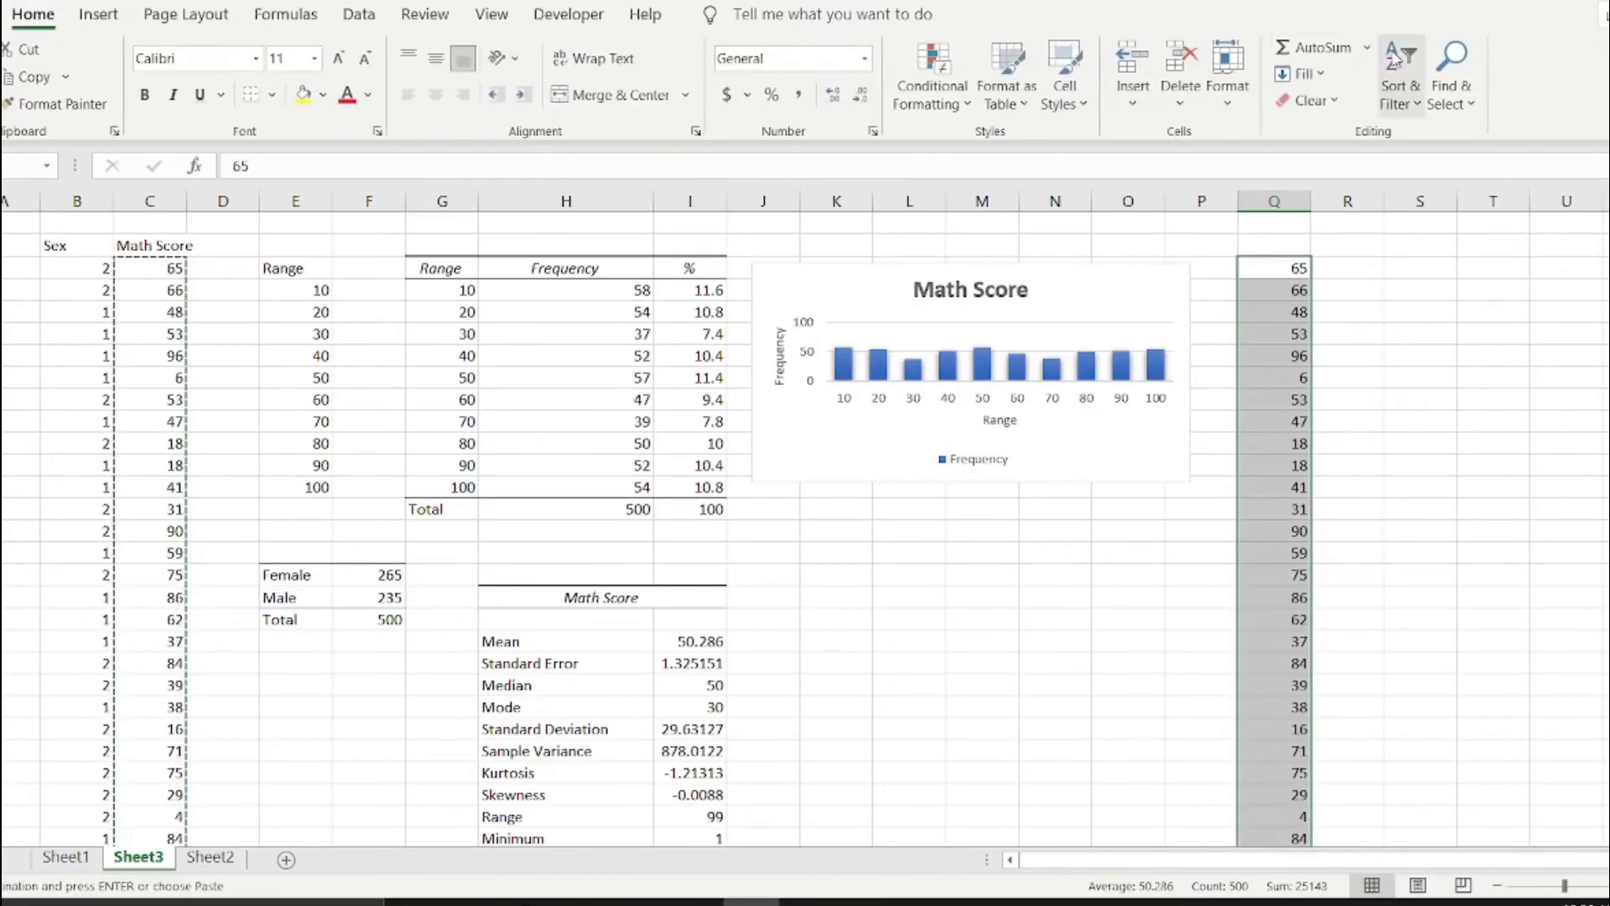
left_click(1398, 54)
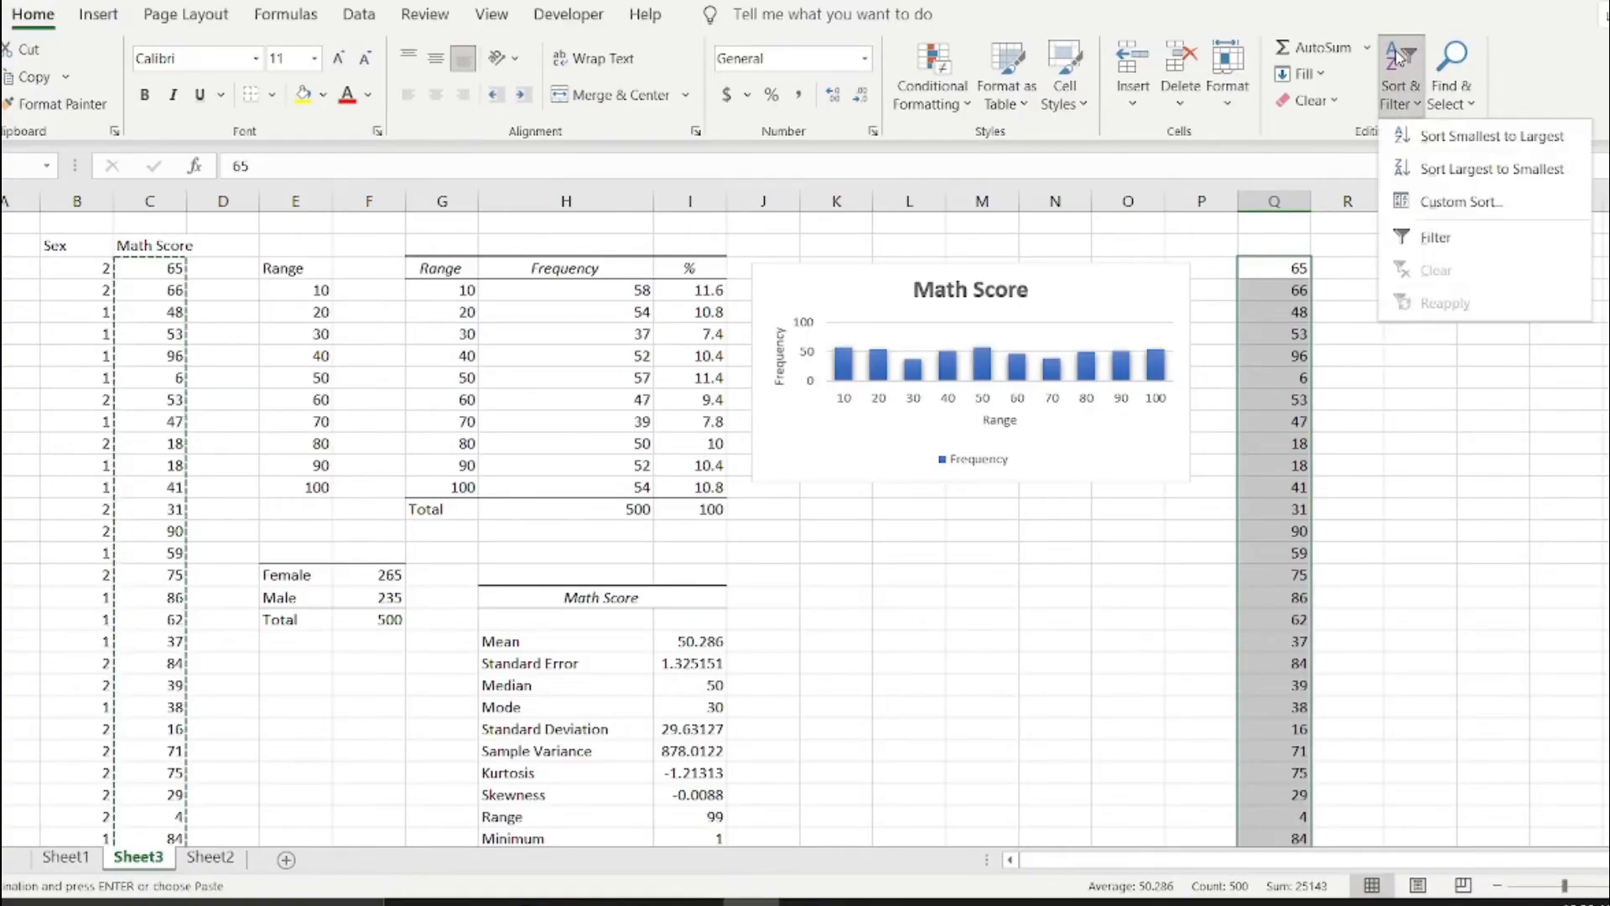
left_click(1426, 146)
scroll(1279, 484, "down", 4)
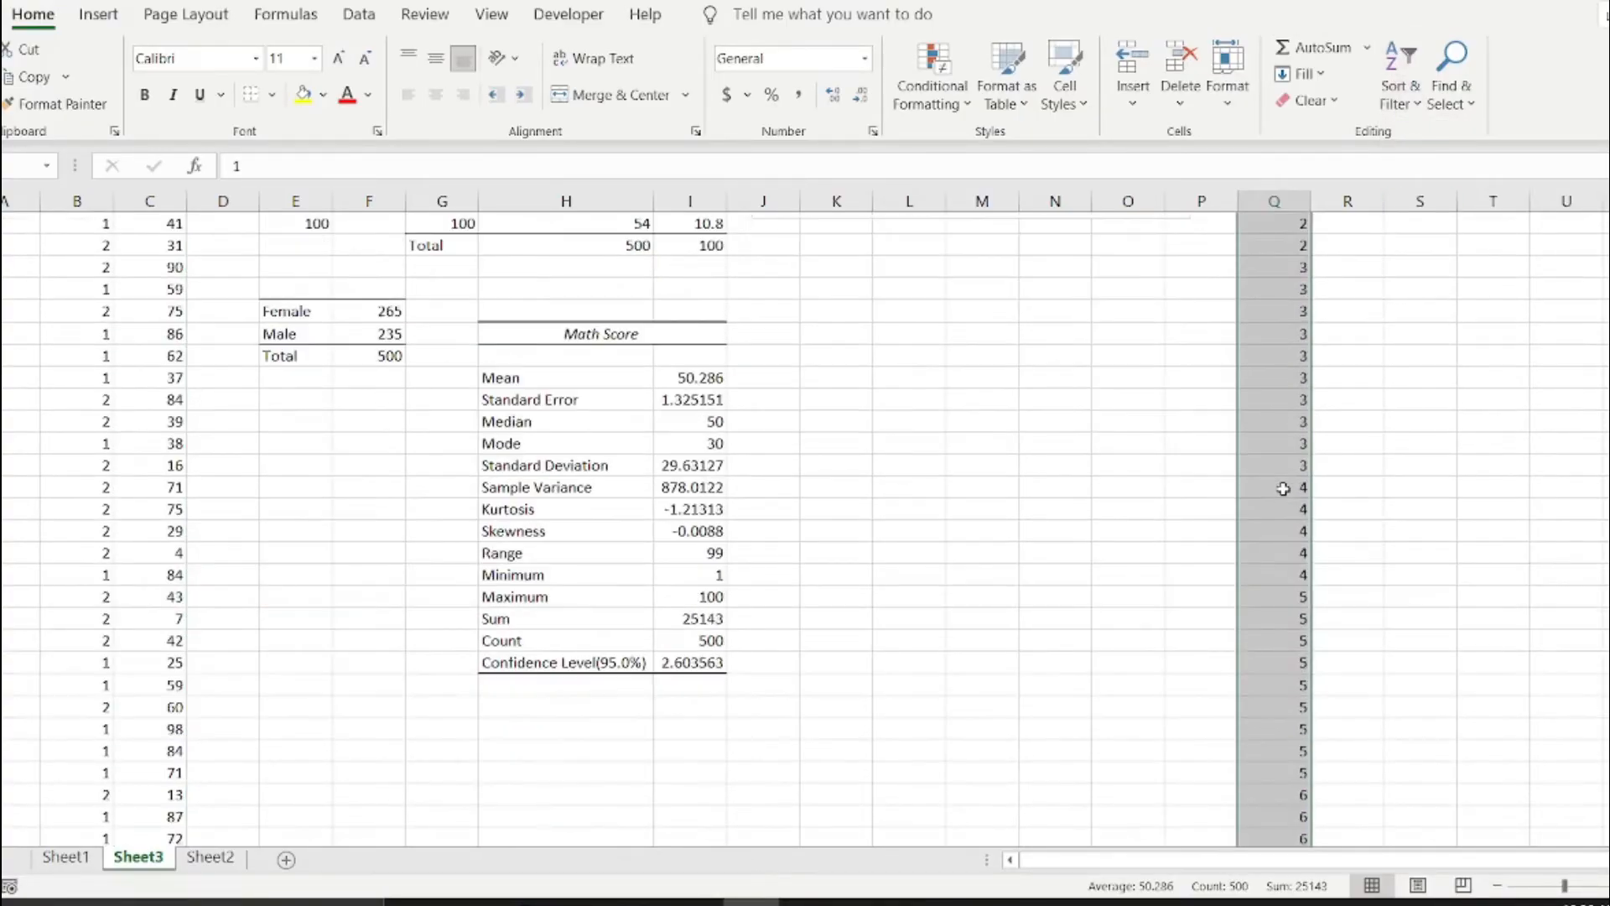
scroll(1282, 483, "up", 4)
Write the formula =NORM.DIST(Q3,I20,I24,FALSE) in R3, using the mean and standard deviation from the summary statistics.
left_click(1364, 264)
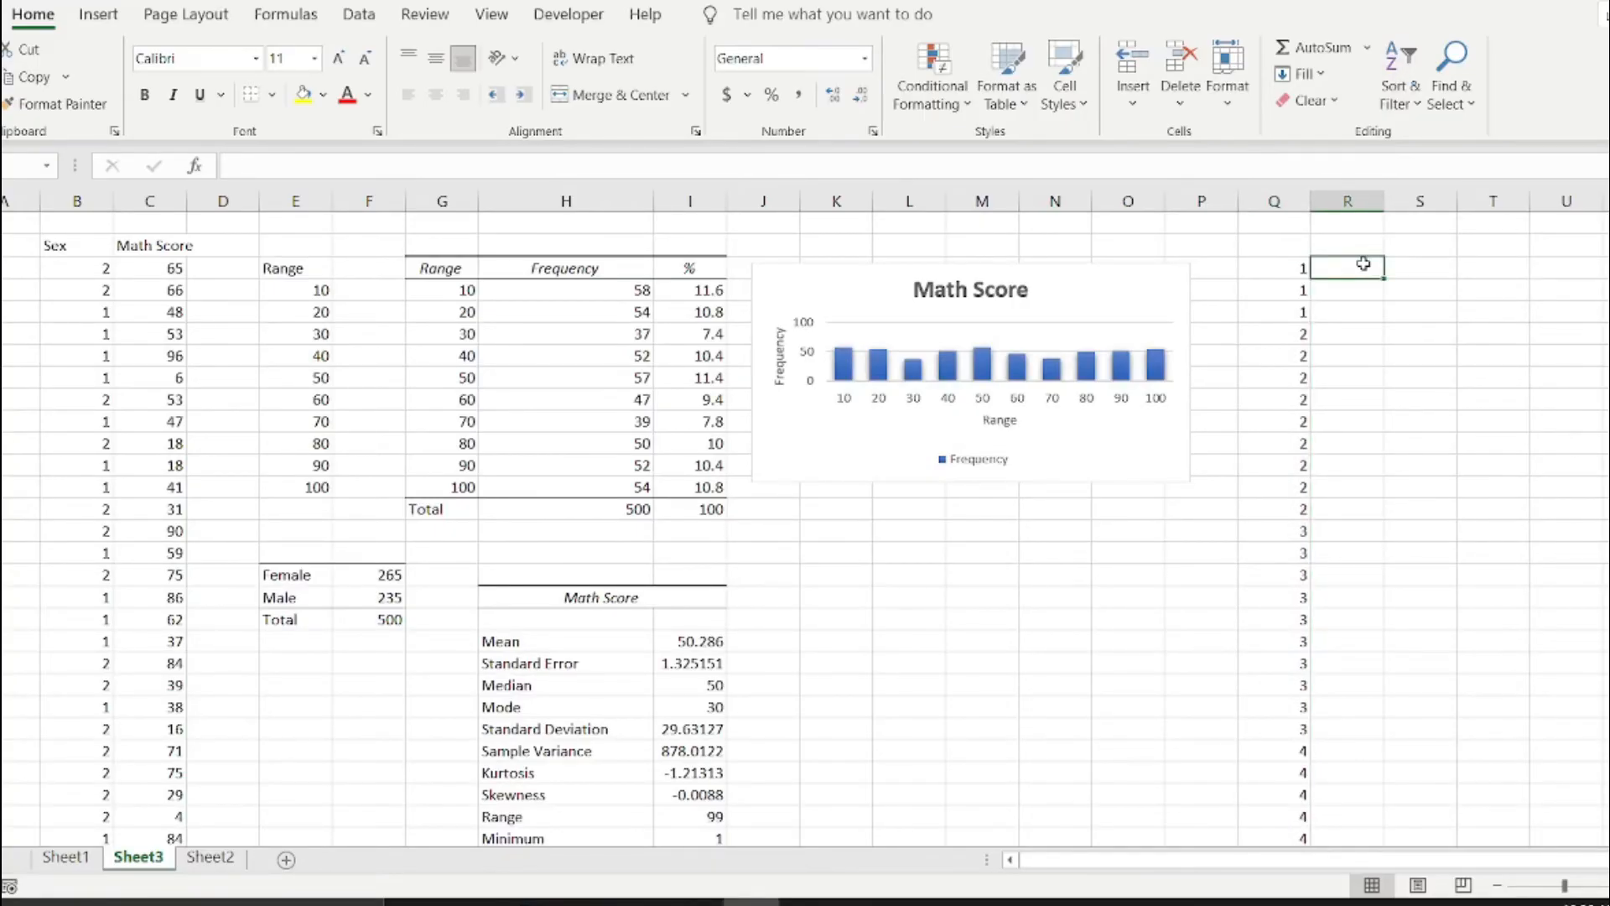
type("=nor")
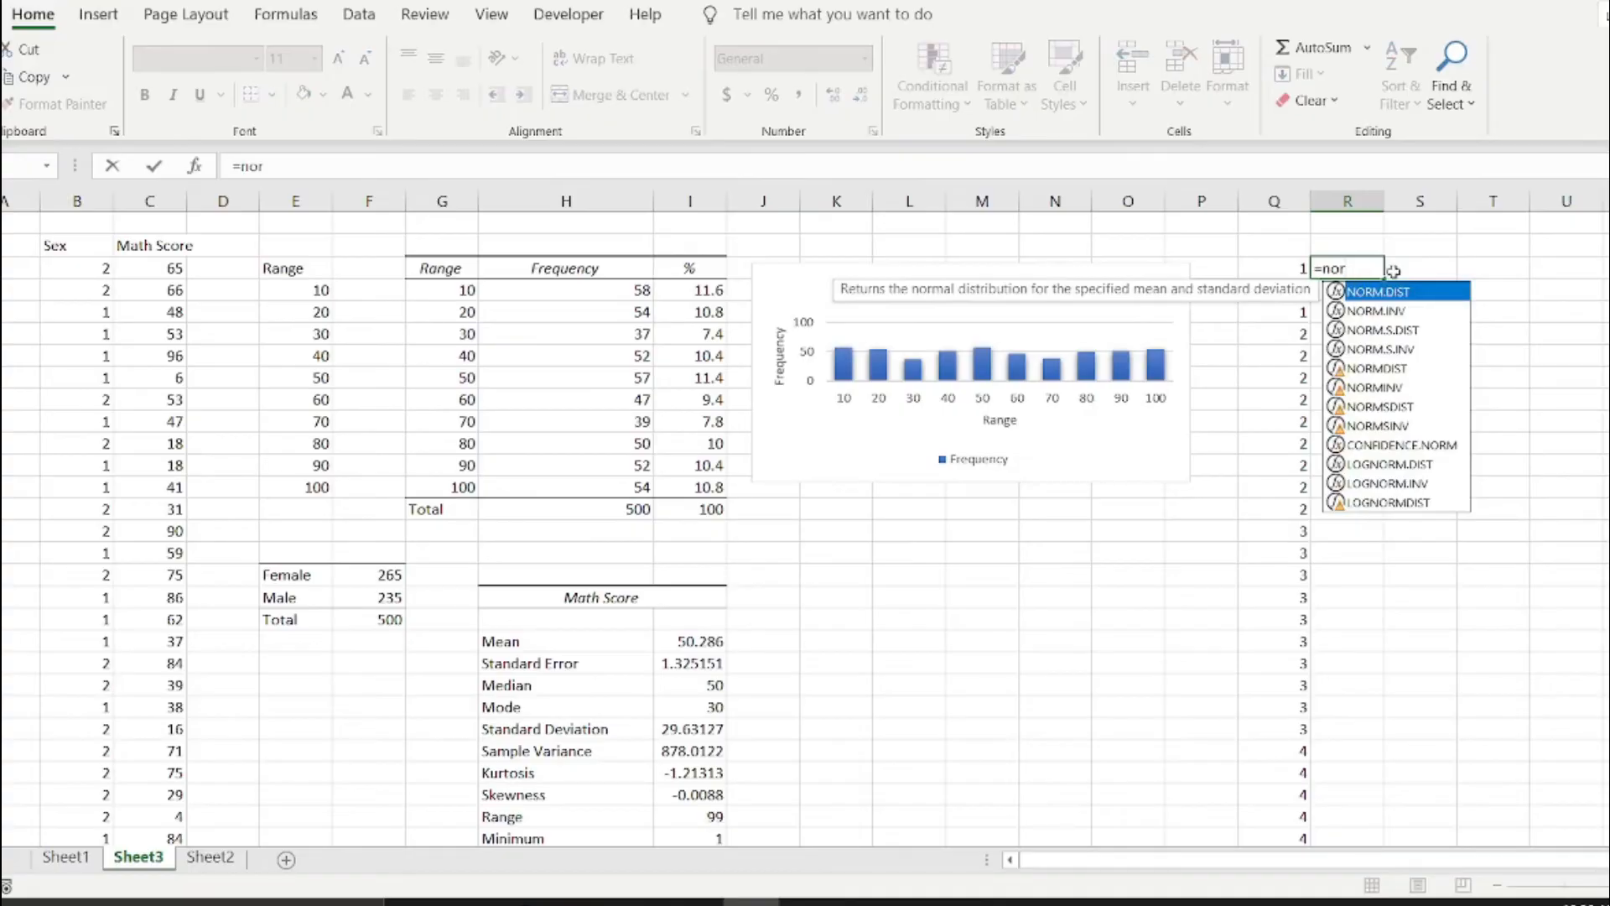
double_click(1397, 293)
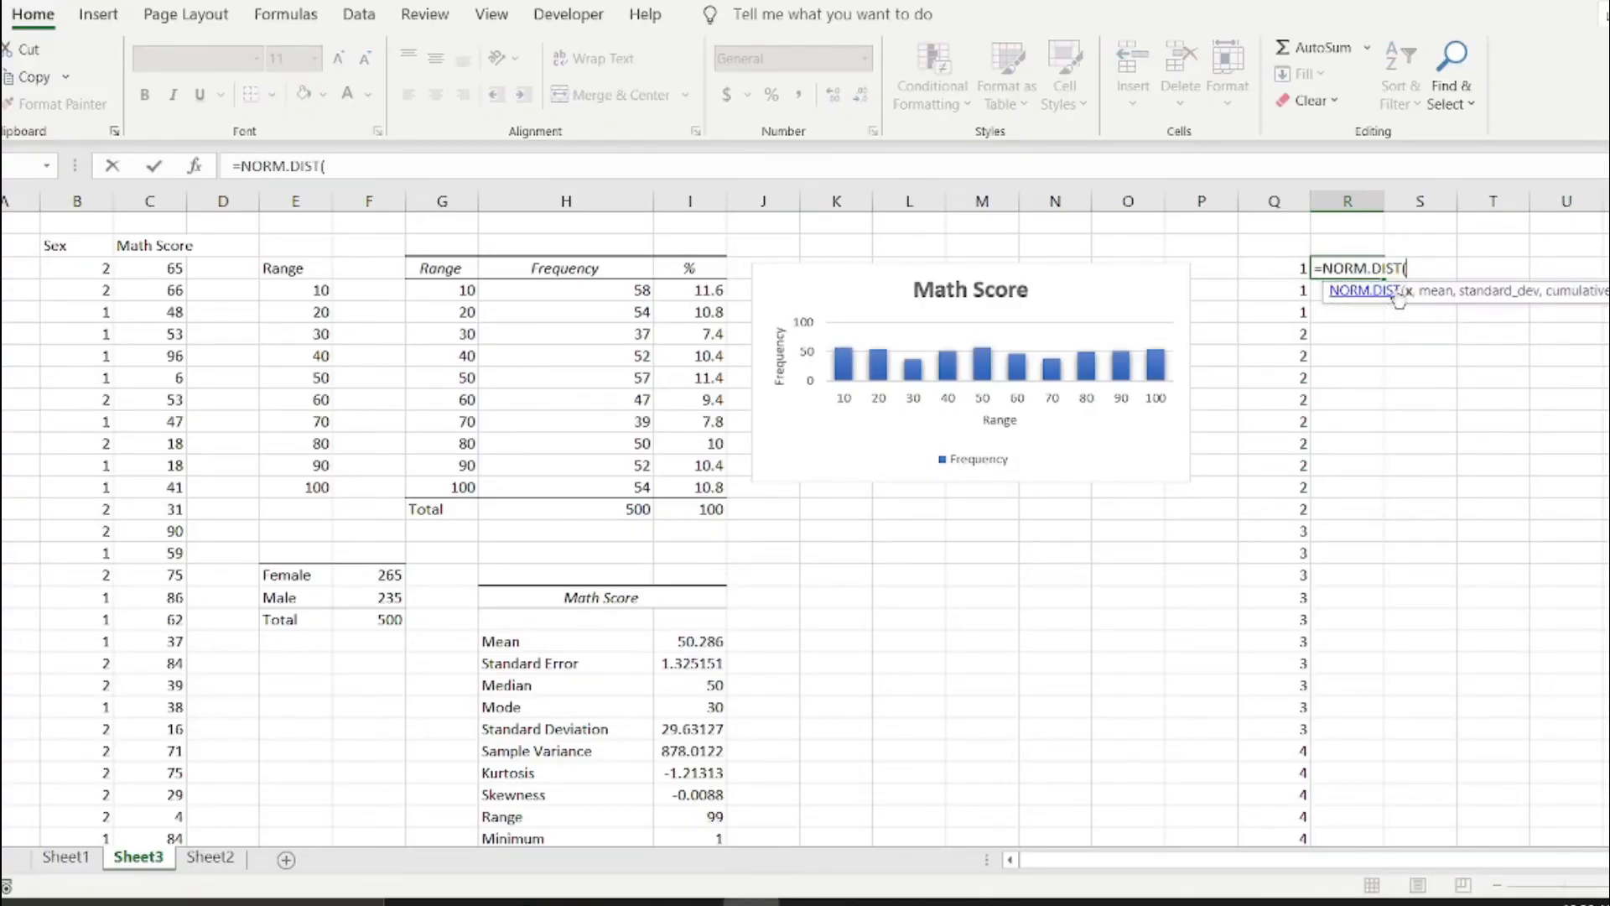
left_click(1283, 267)
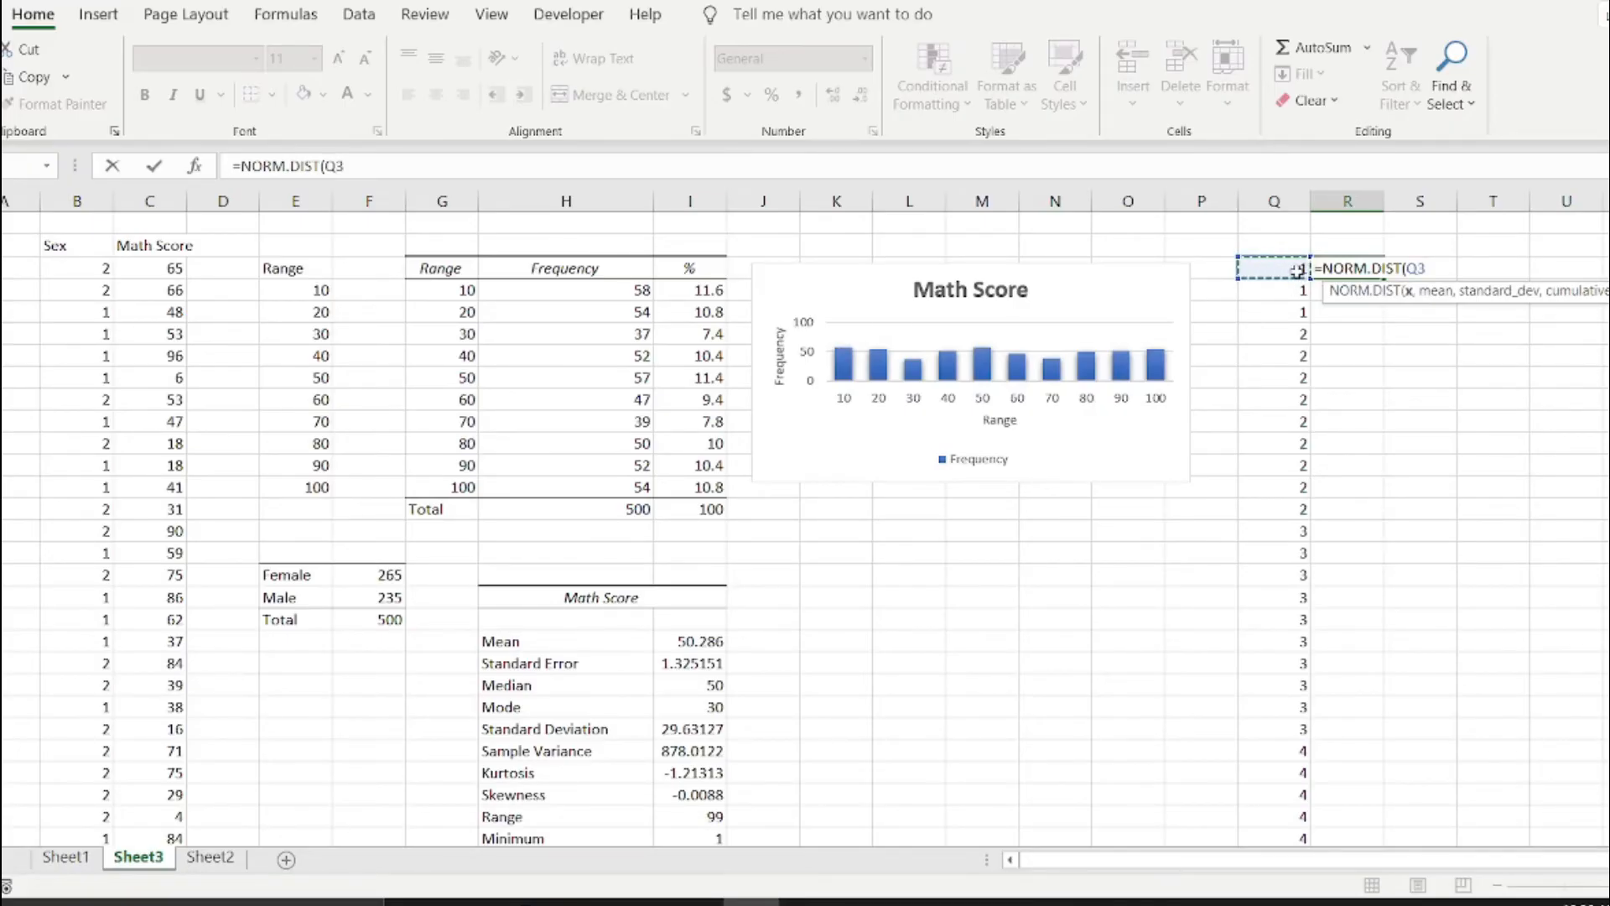
type(",")
left_click(686, 644)
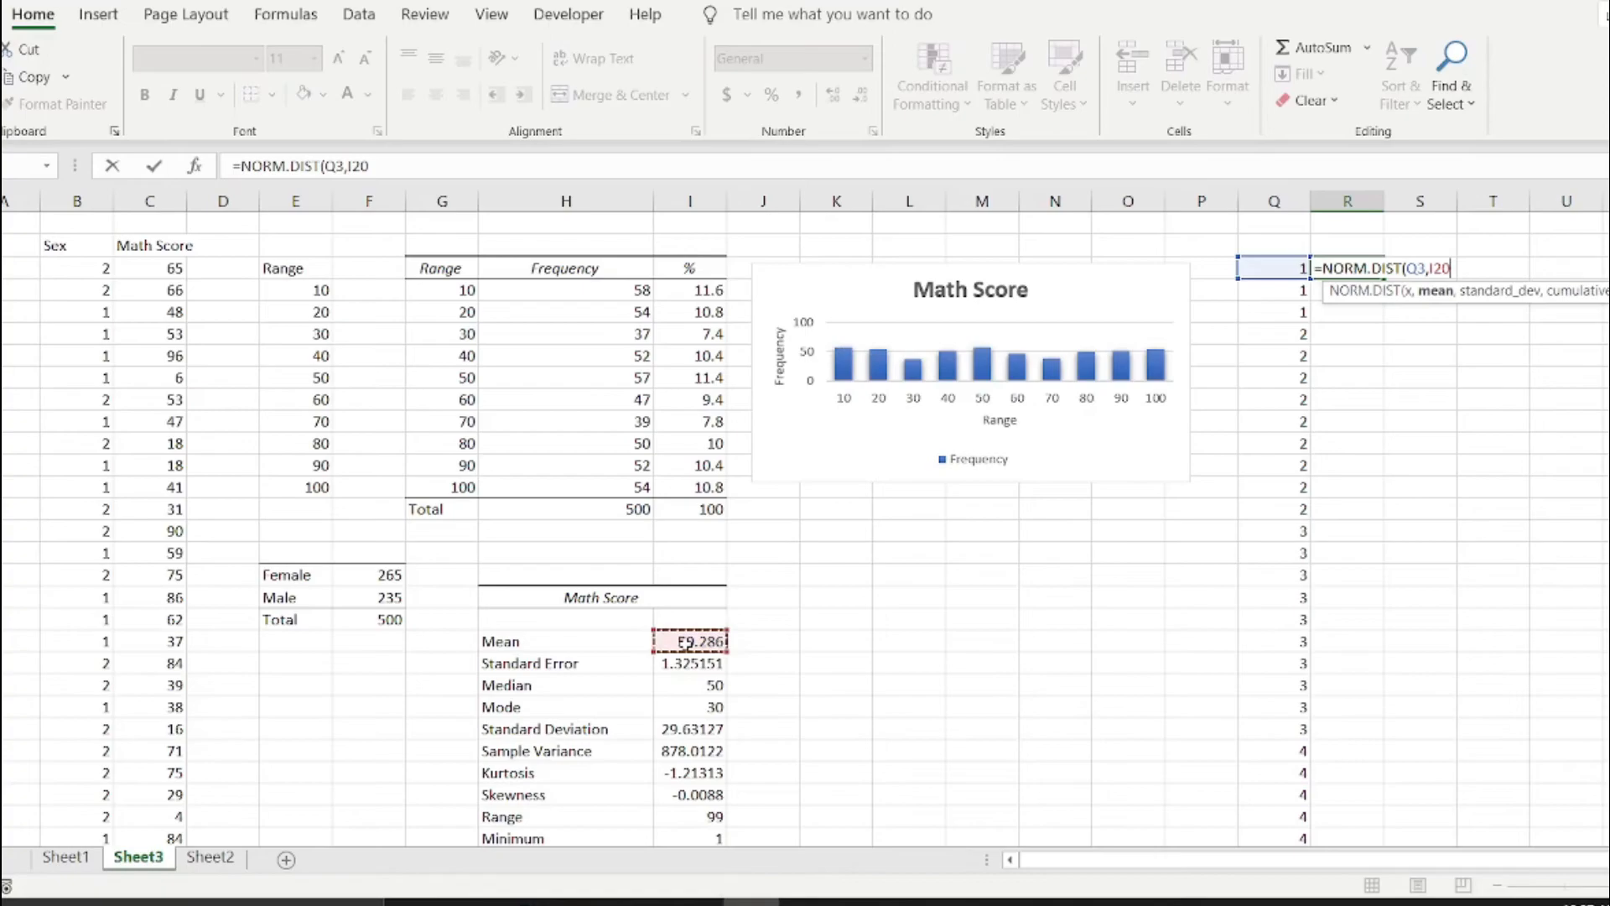
type(",")
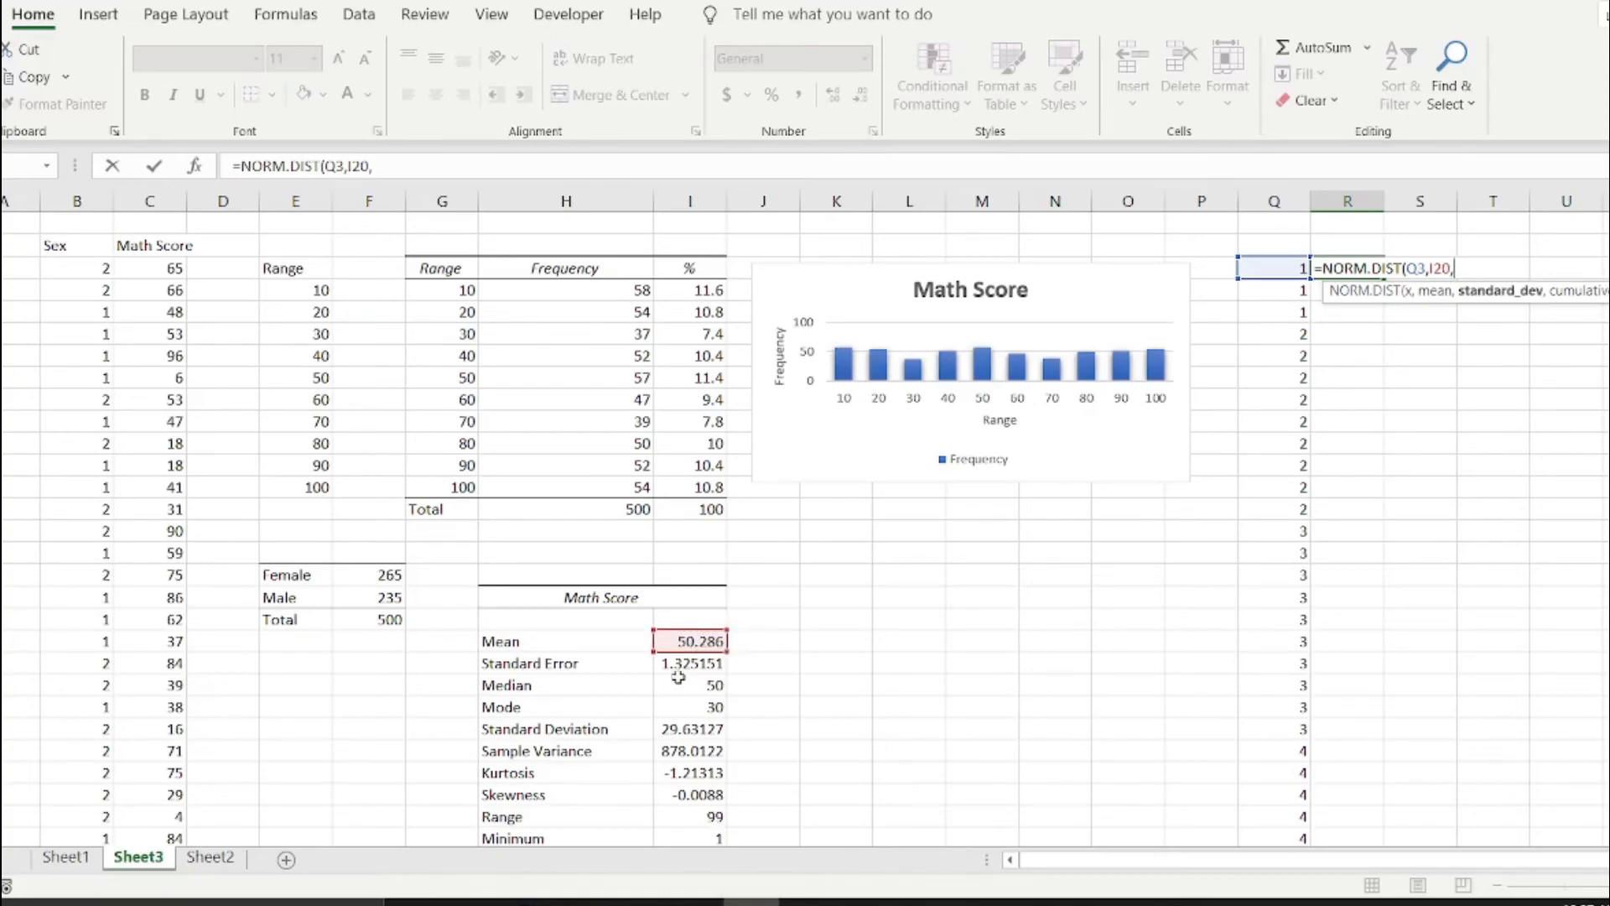
left_click(694, 728)
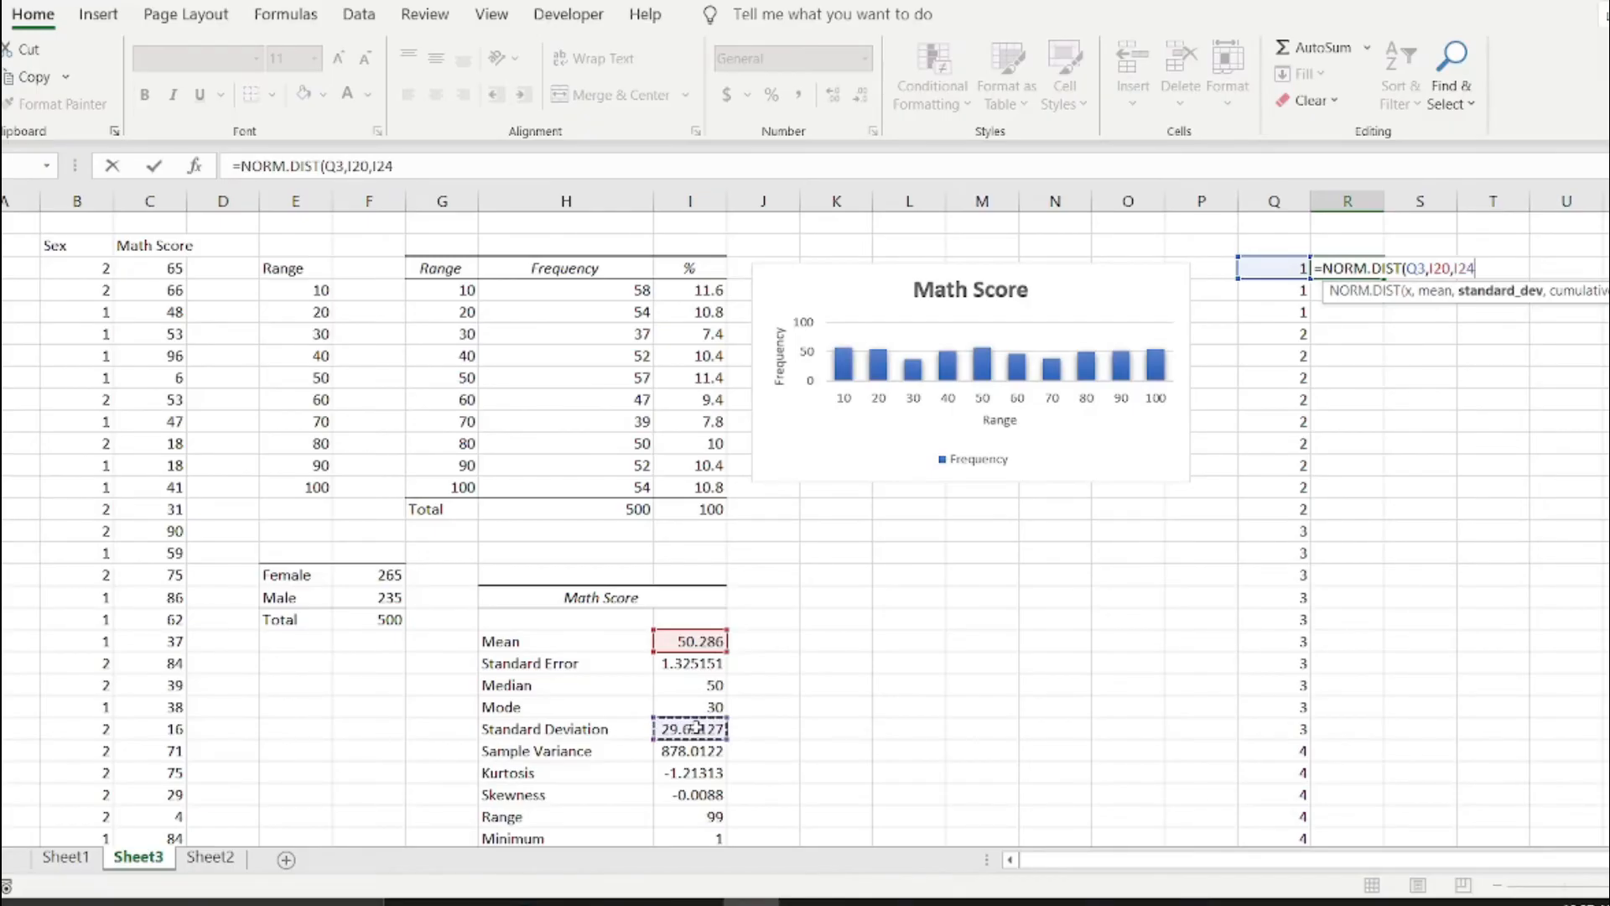
type(",")
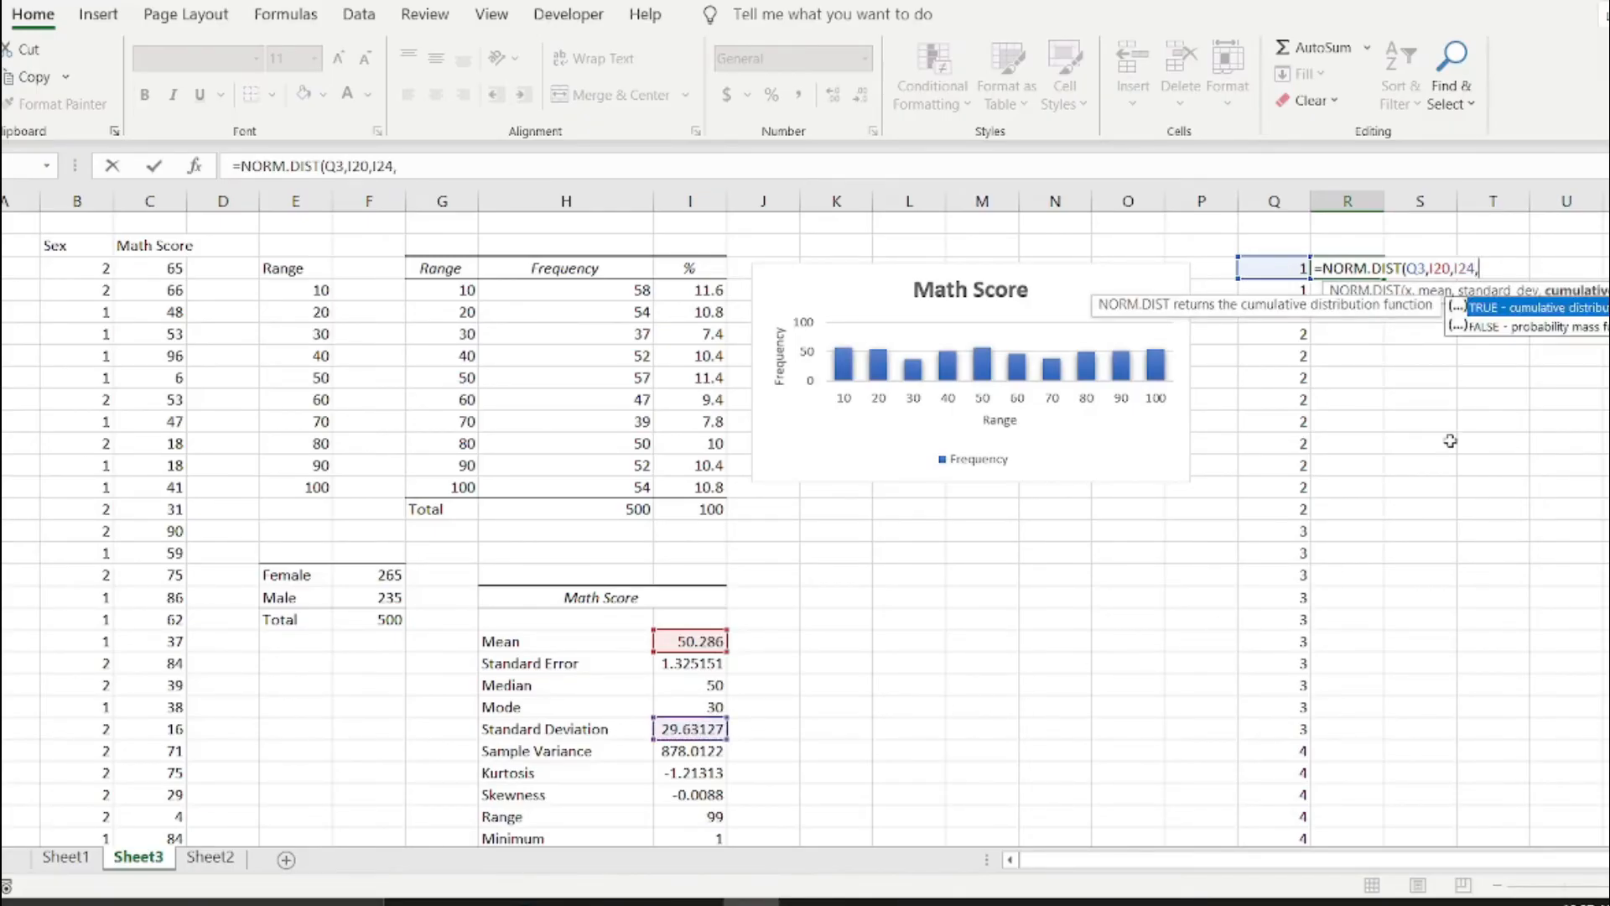
double_click(1490, 326)
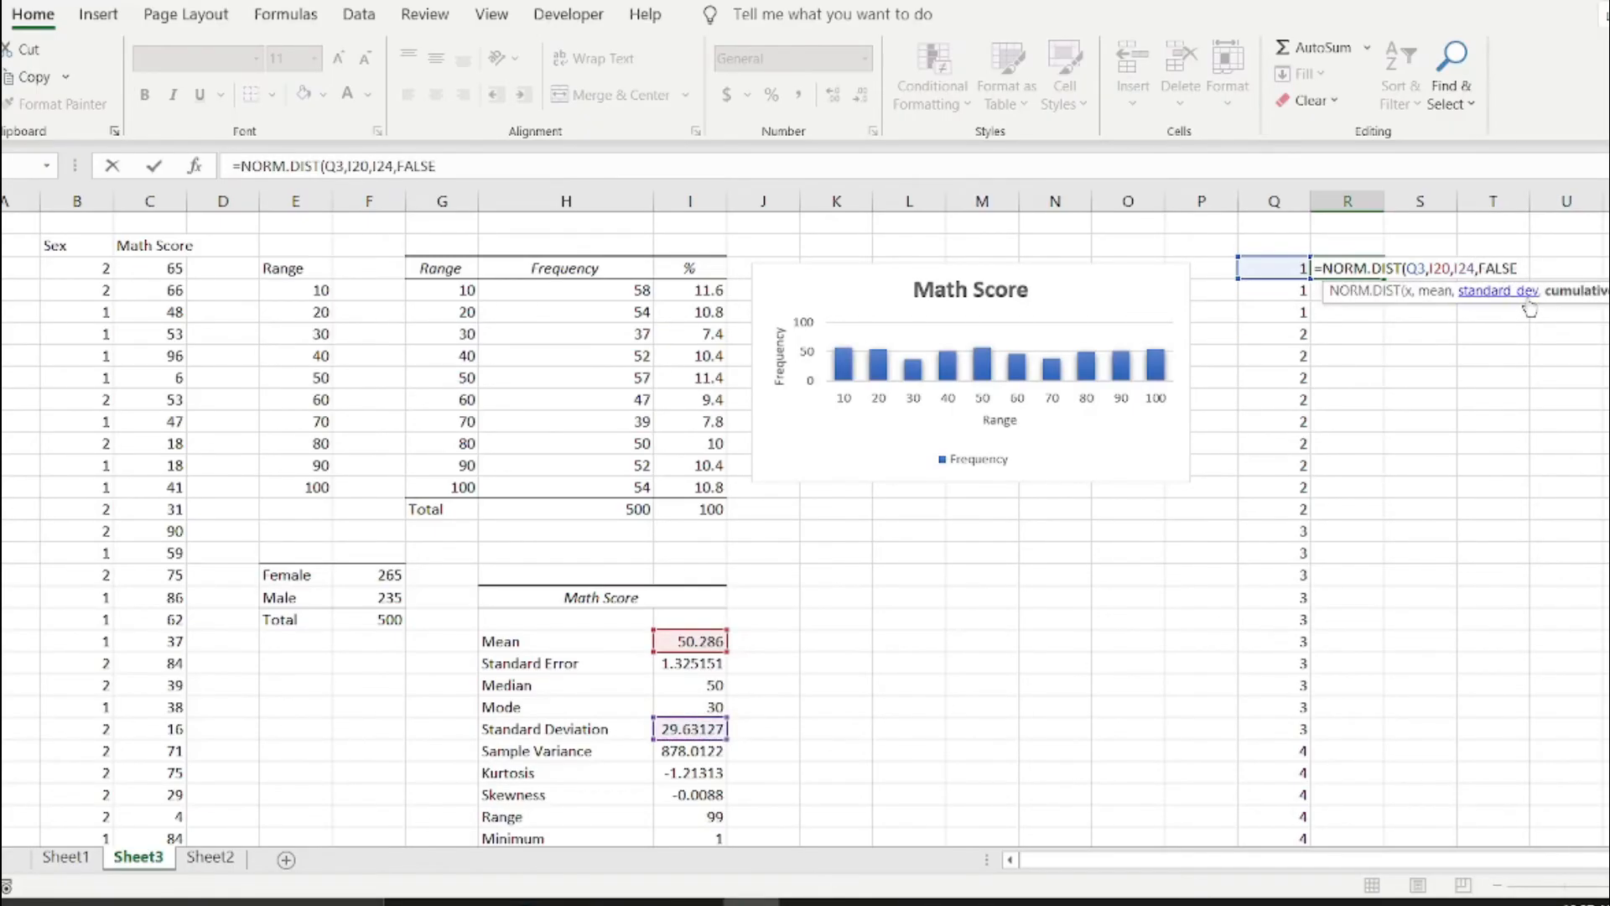
type(")")
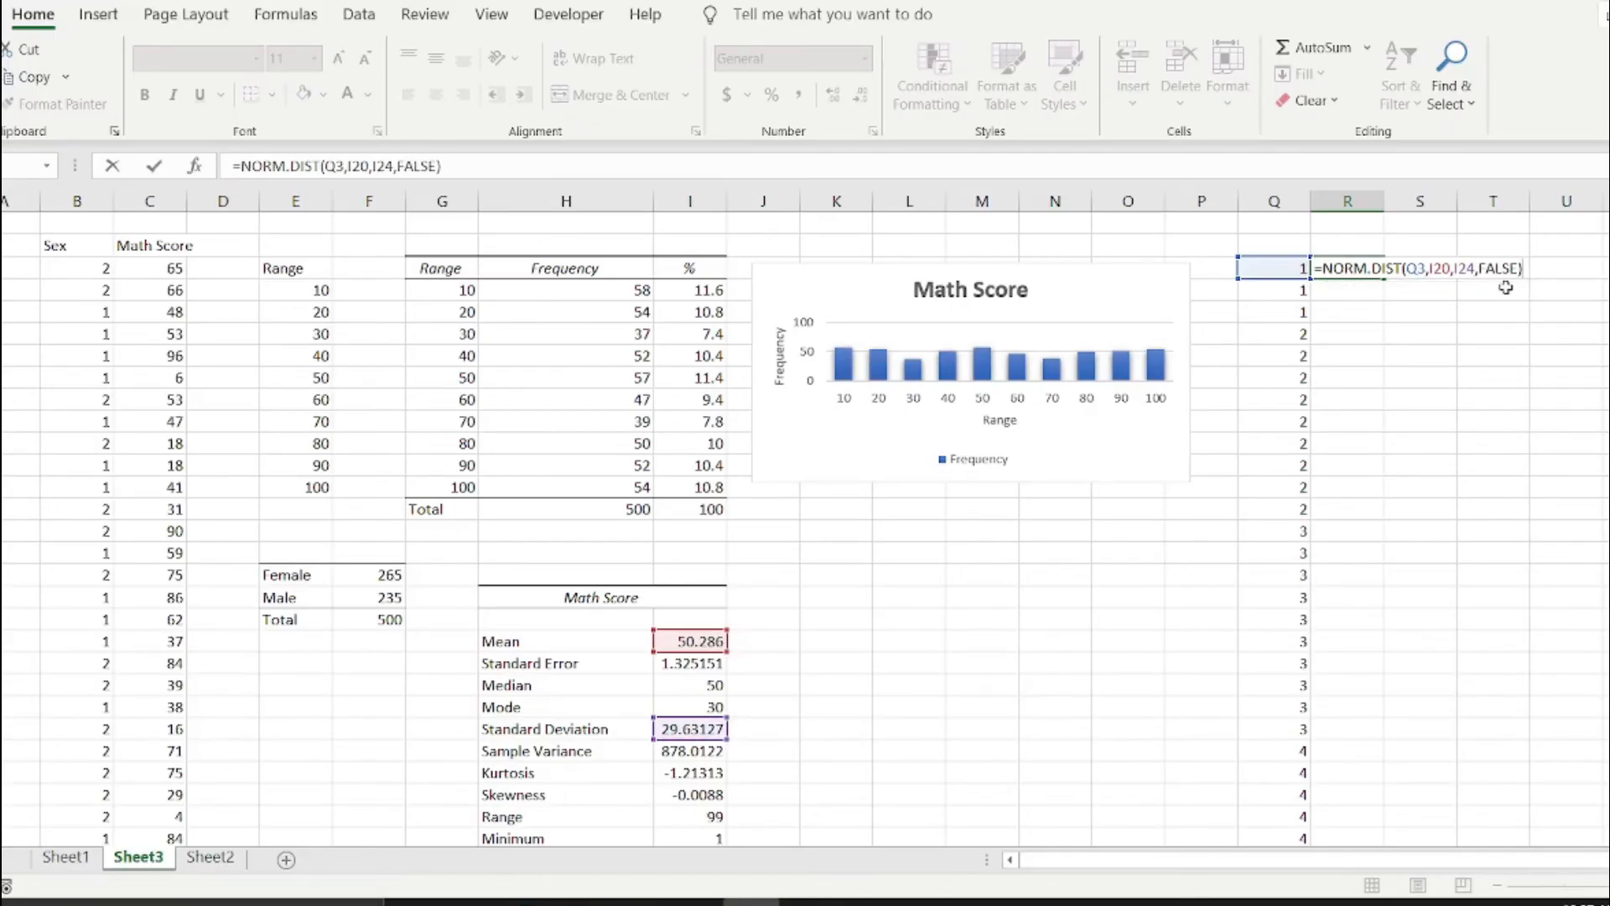
Make the mean and standard deviation references in the R3 formula absolute as $I$20 and $I$24, and enter the formula.
left_click(1435, 269)
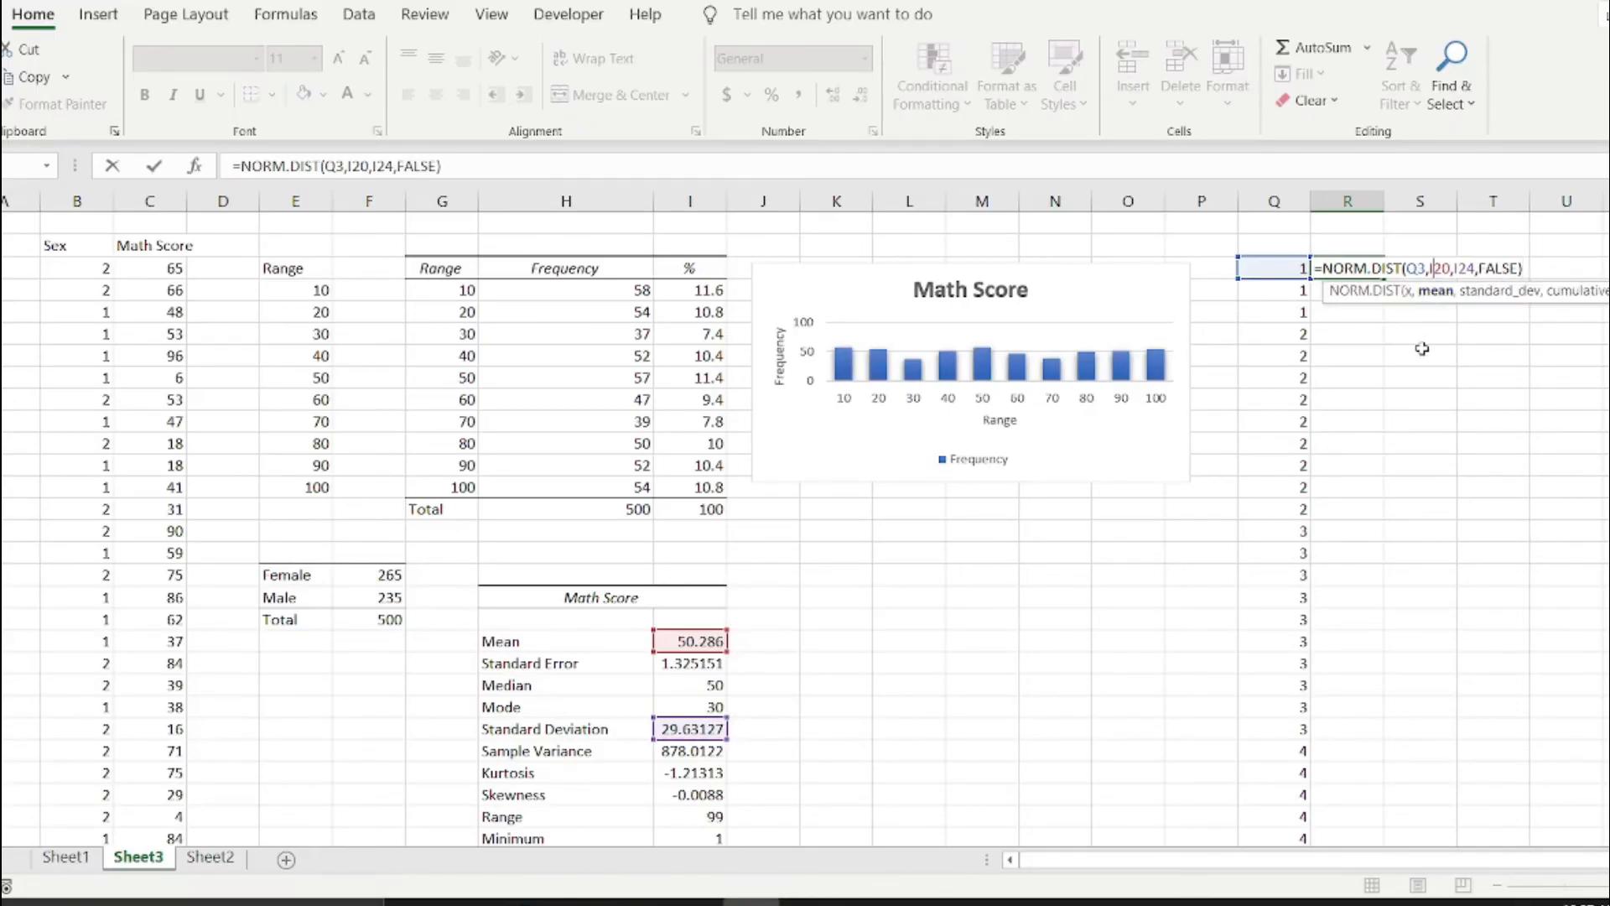
type("$I")
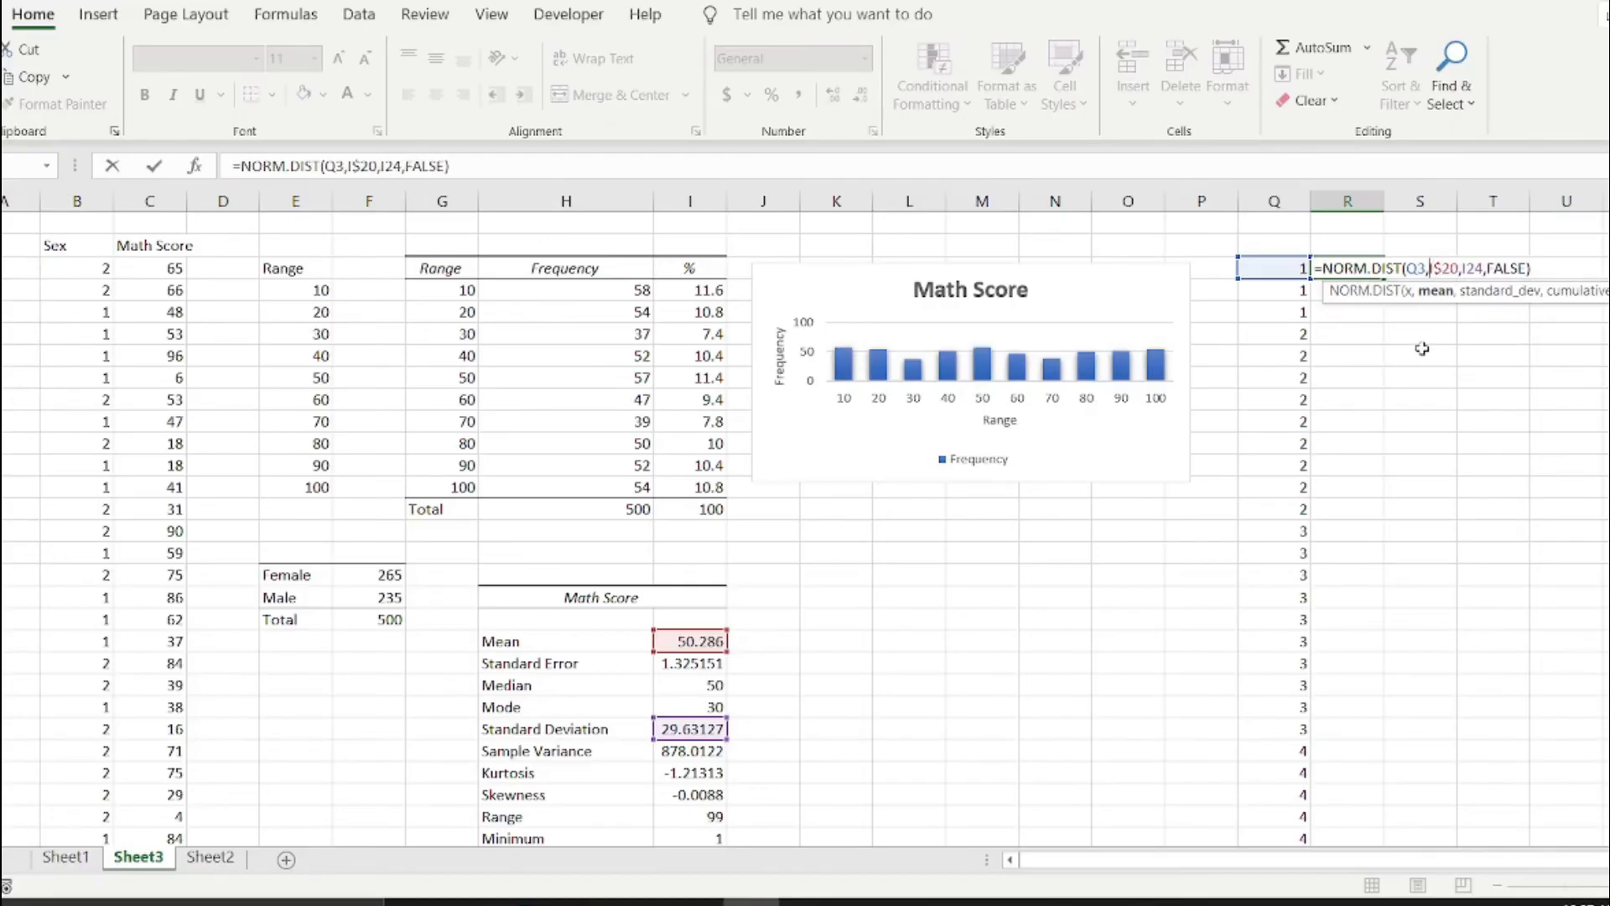
type("$")
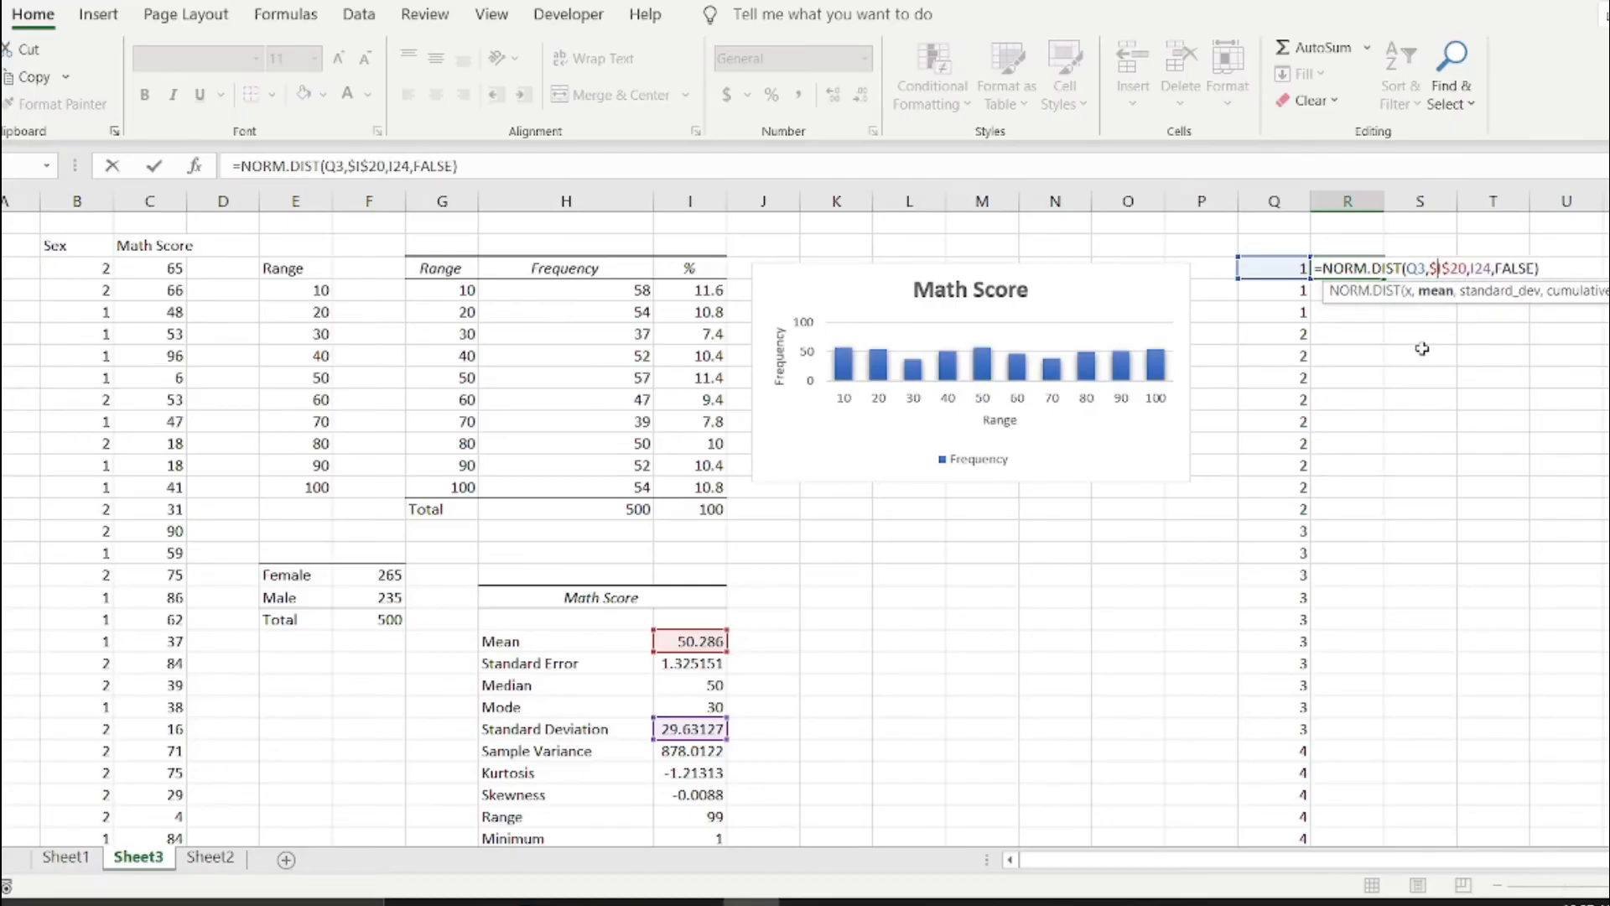
key("Right")
key("Right")
key("Right")
key("Right")
key("Right")
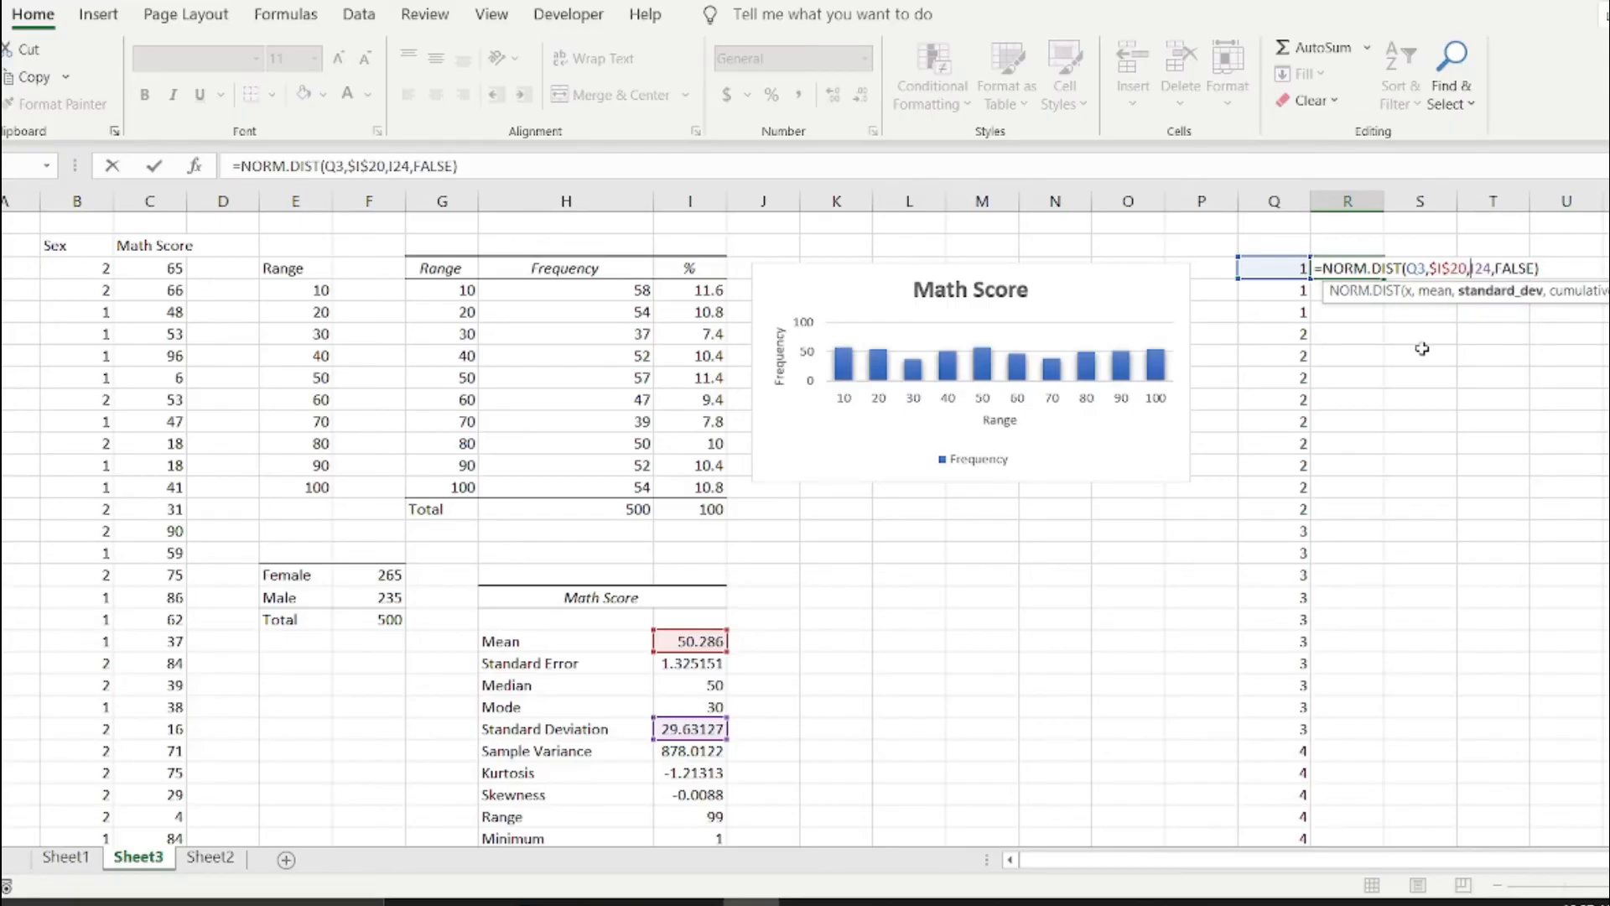
type("$I")
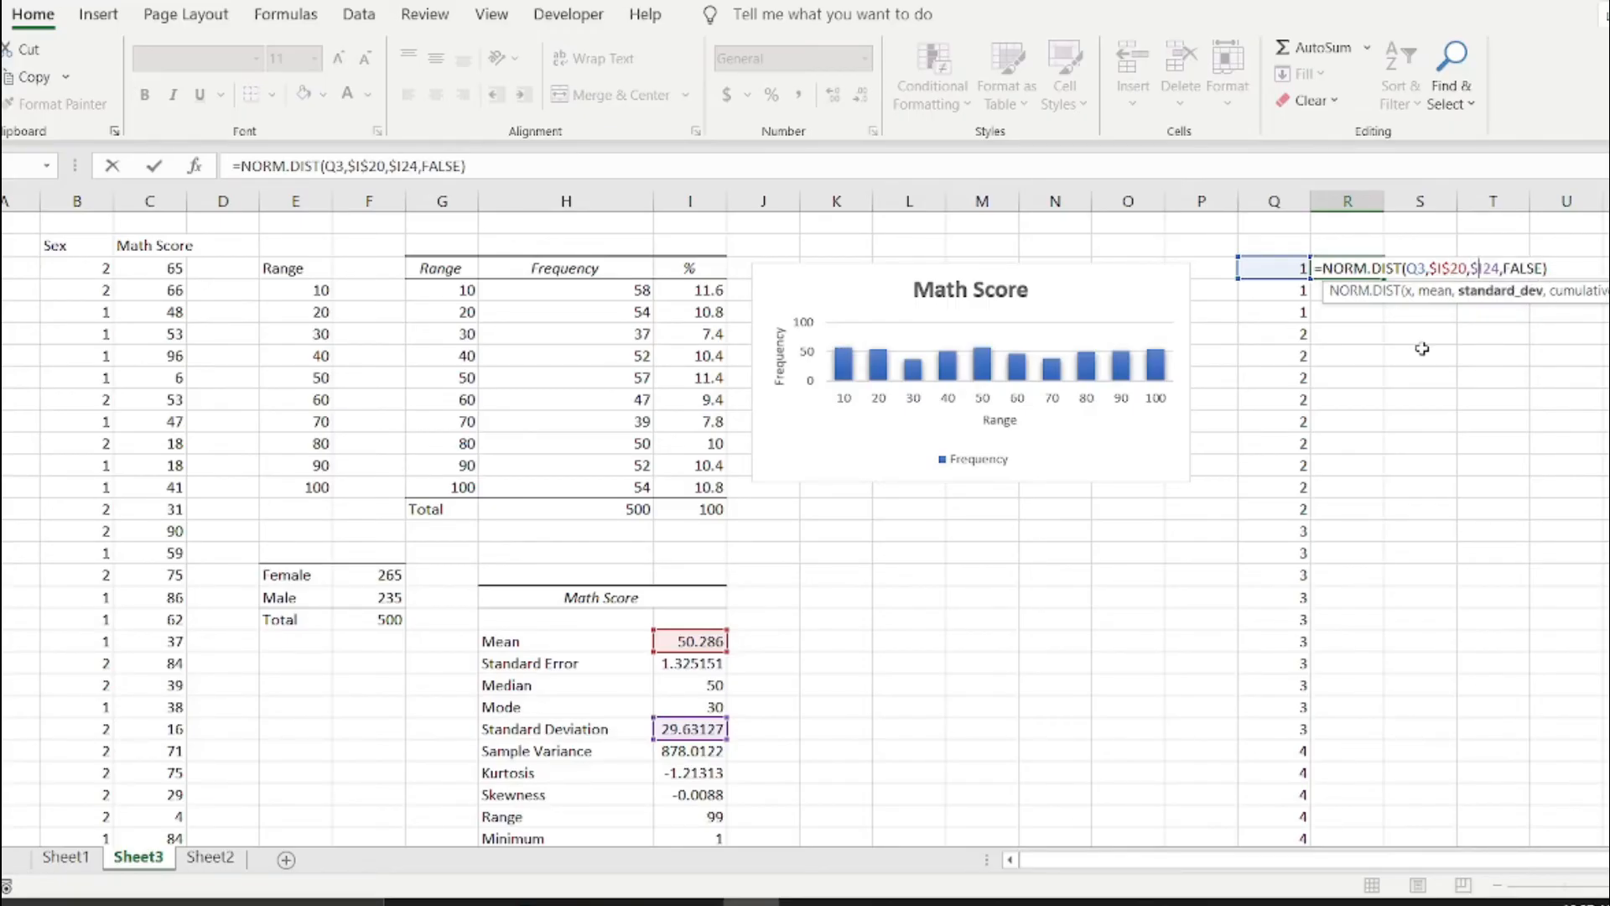
type("$")
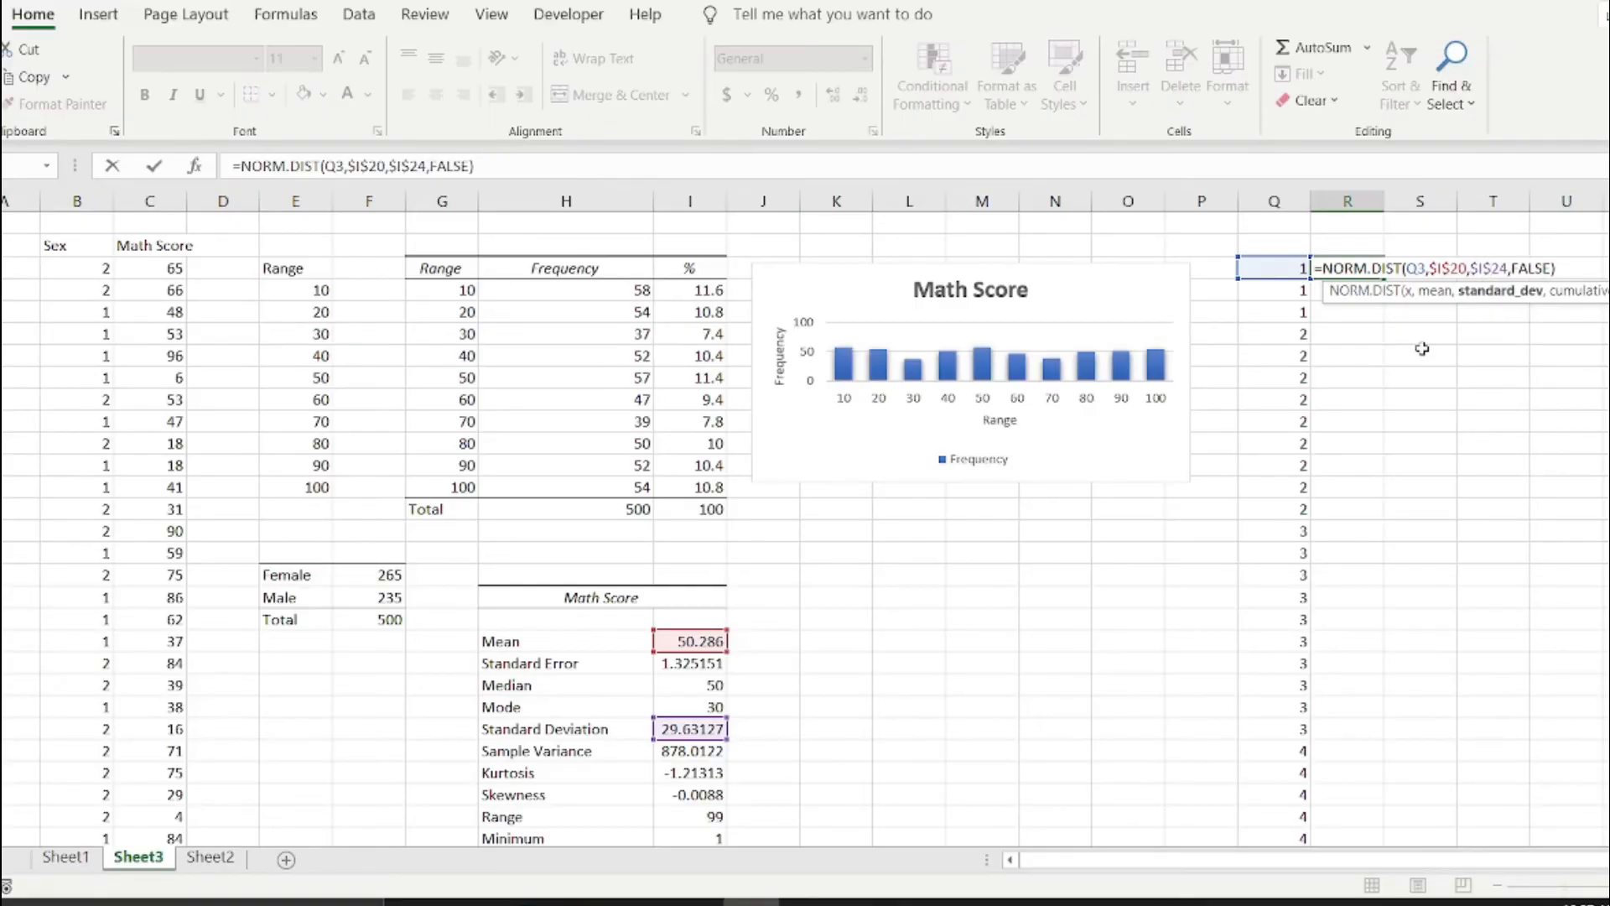
key("Return")
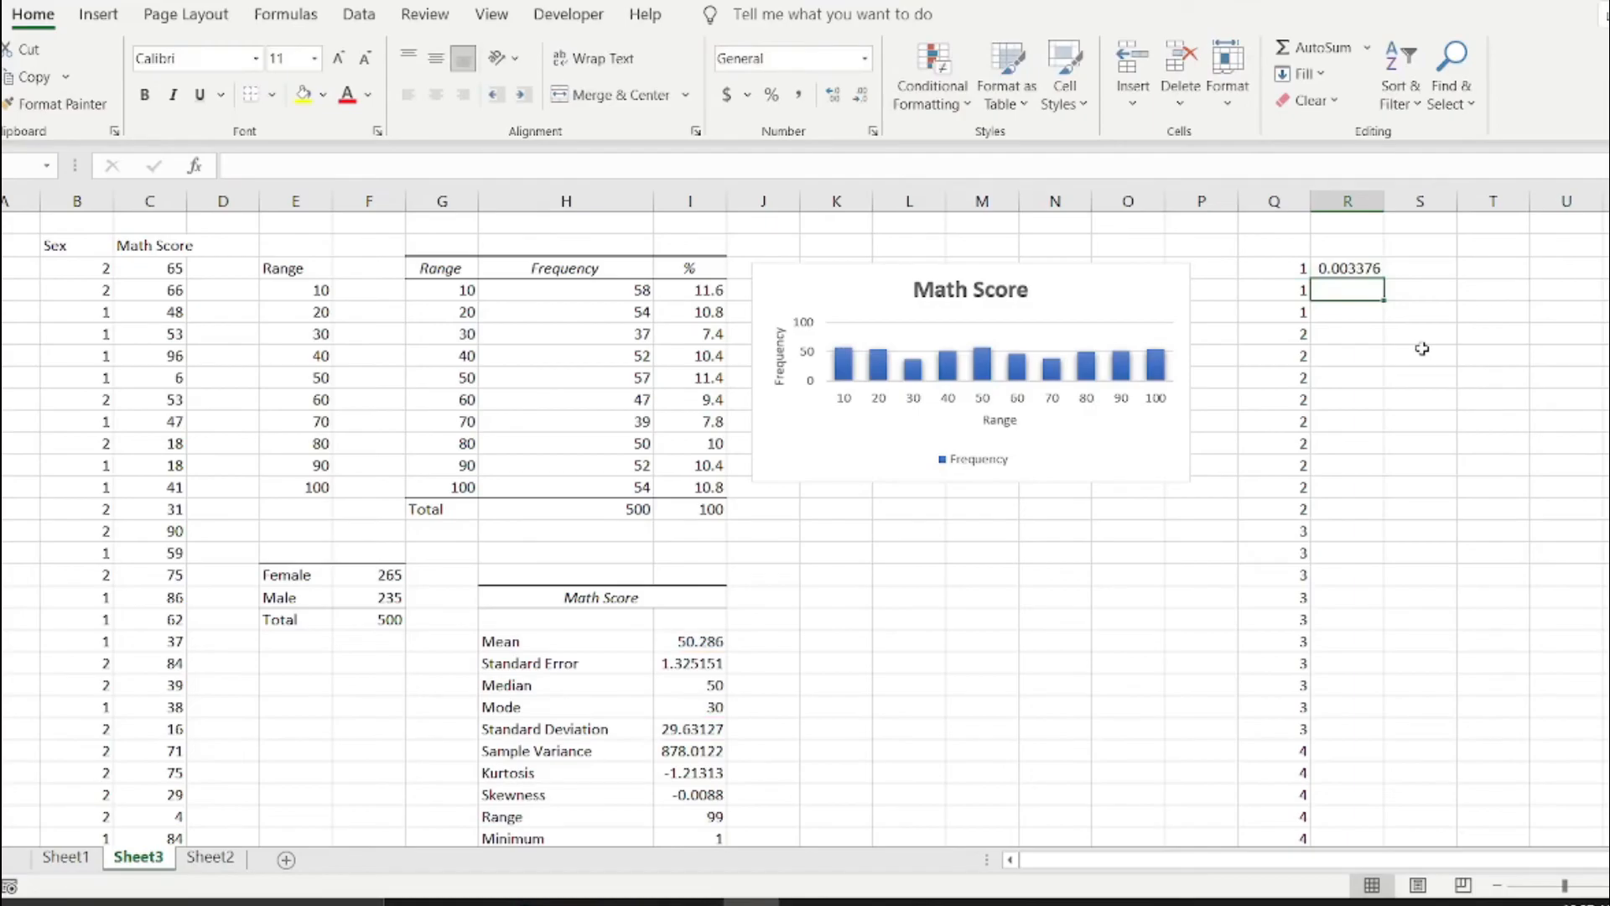
Fill the R3 normal distribution formula down column R alongside all the sorted scores.
left_click(1348, 268)
double_click(1382, 279)
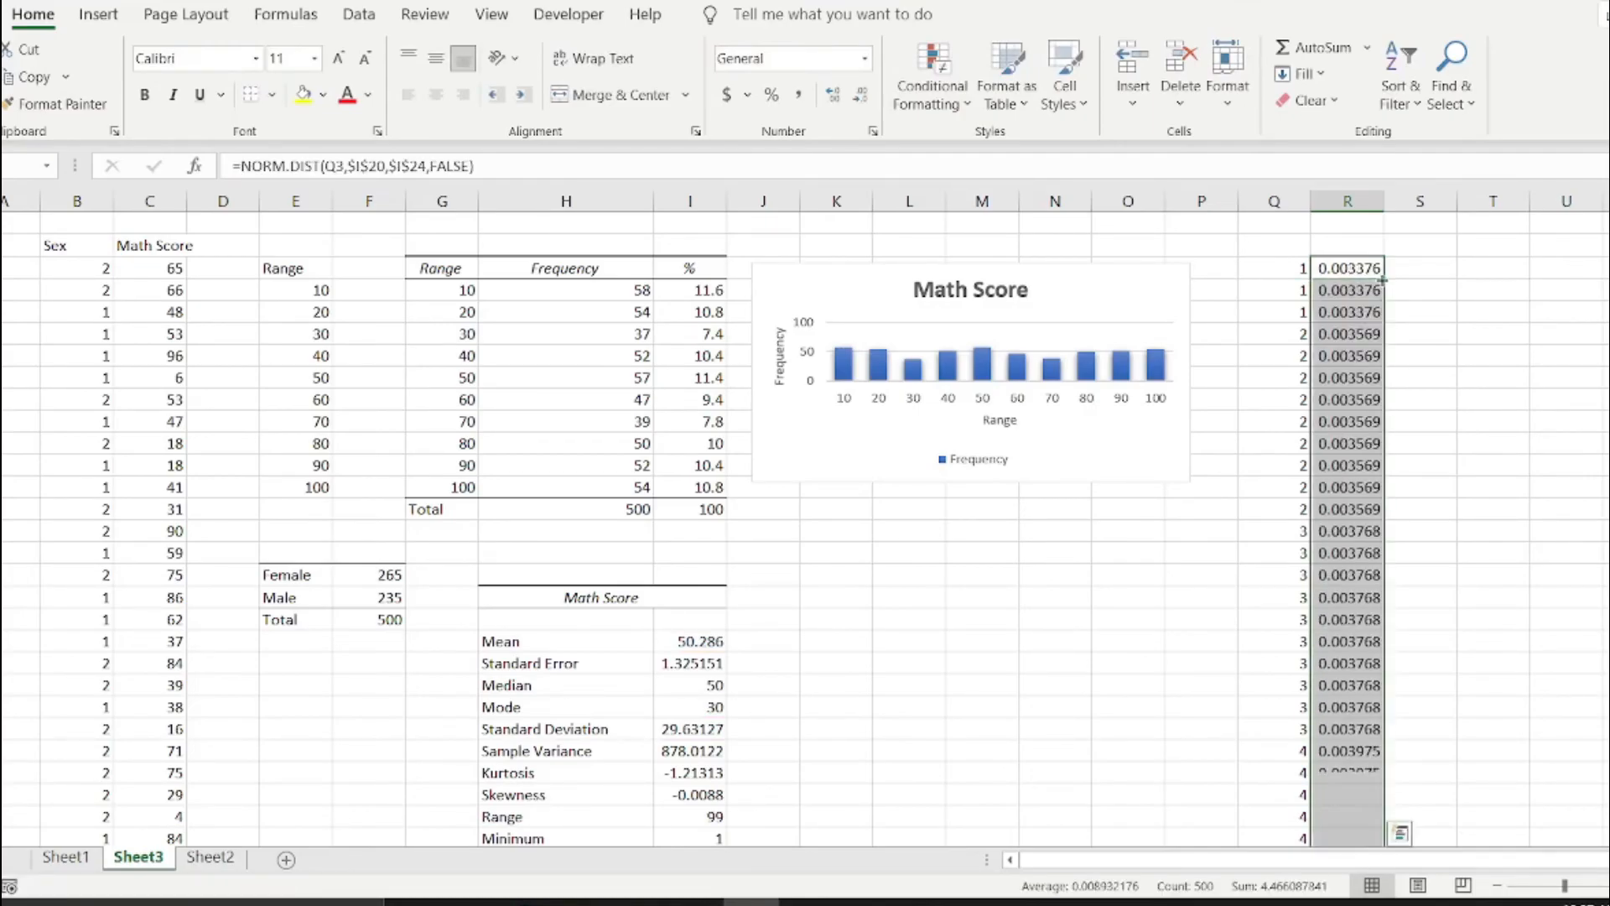
scroll(1338, 541, "down", 15)
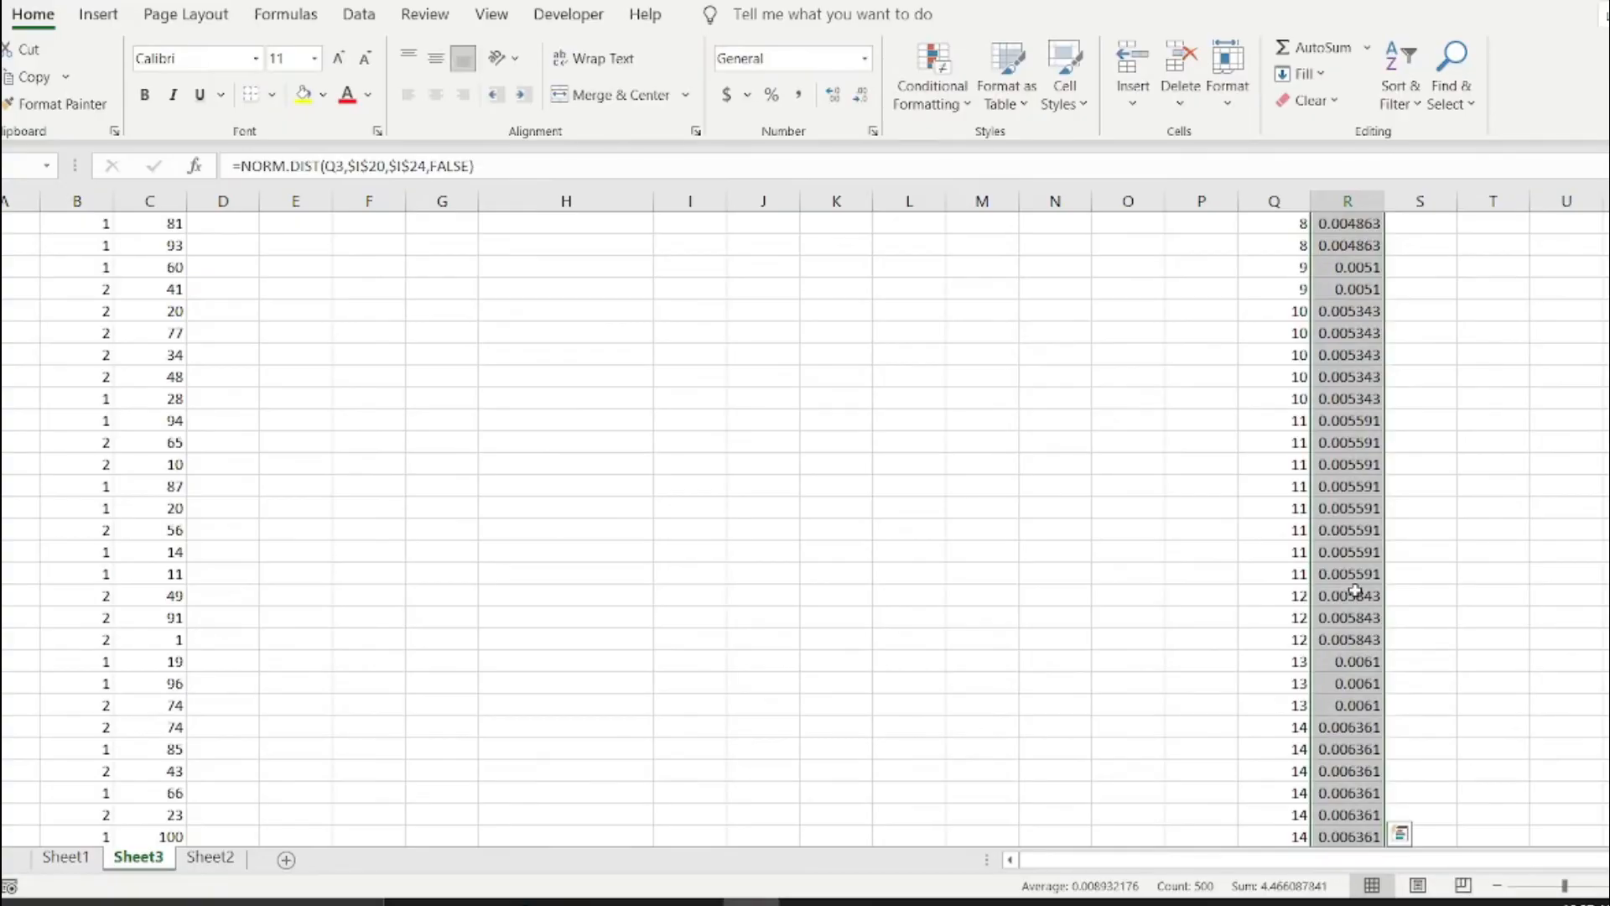
scroll(1355, 592, "up", 6)
scroll(1355, 592, "up", 6)
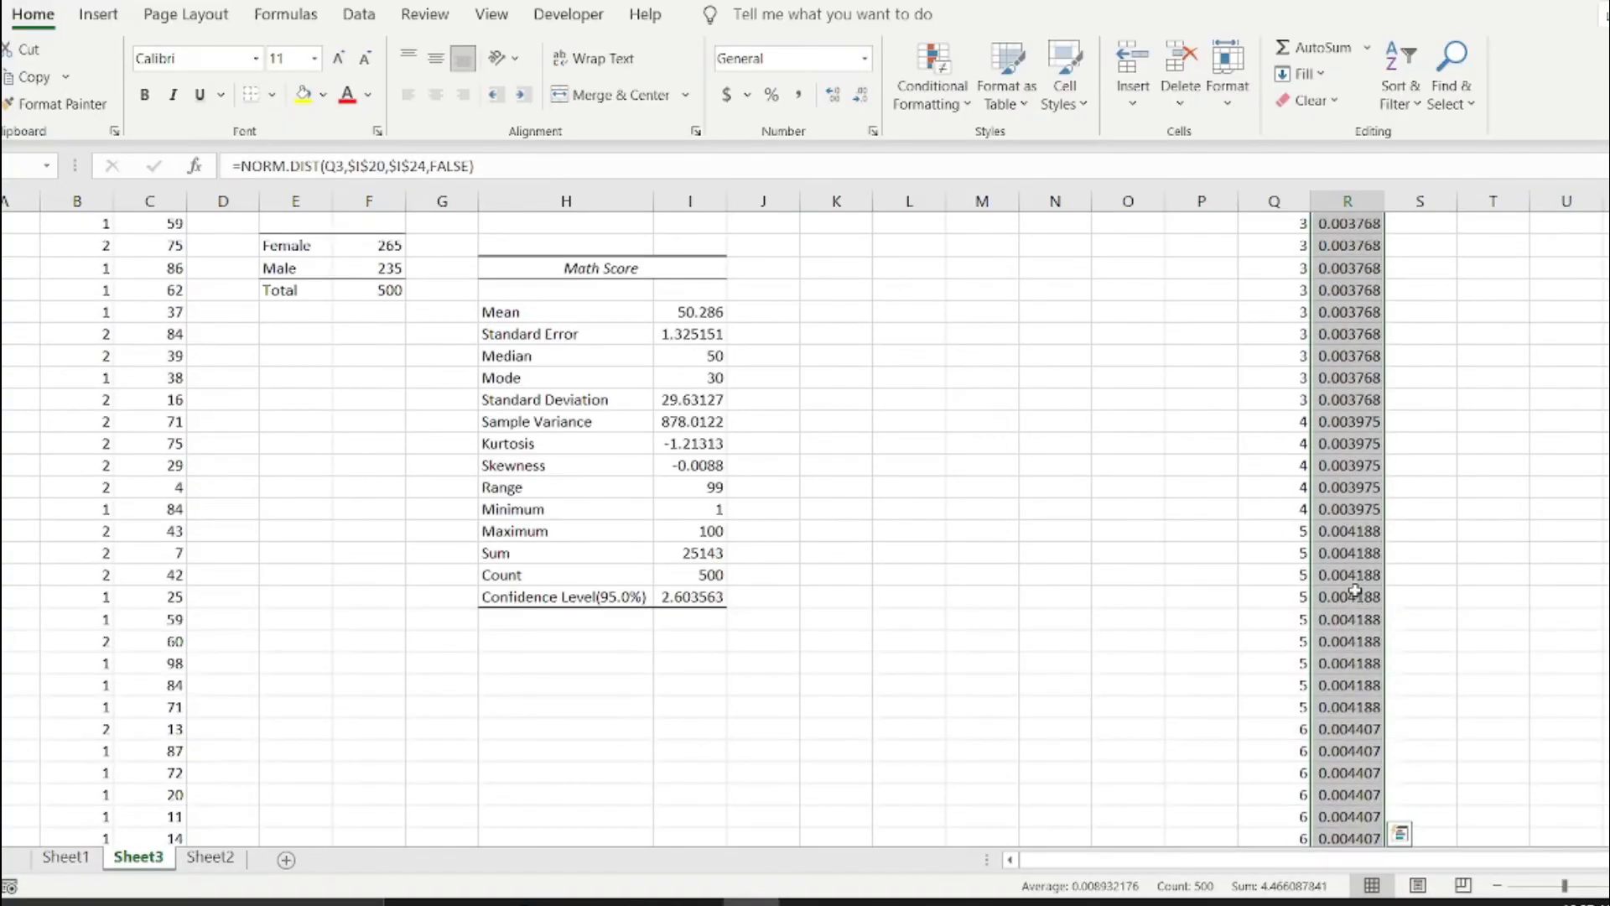
scroll(1355, 592, "up", 5)
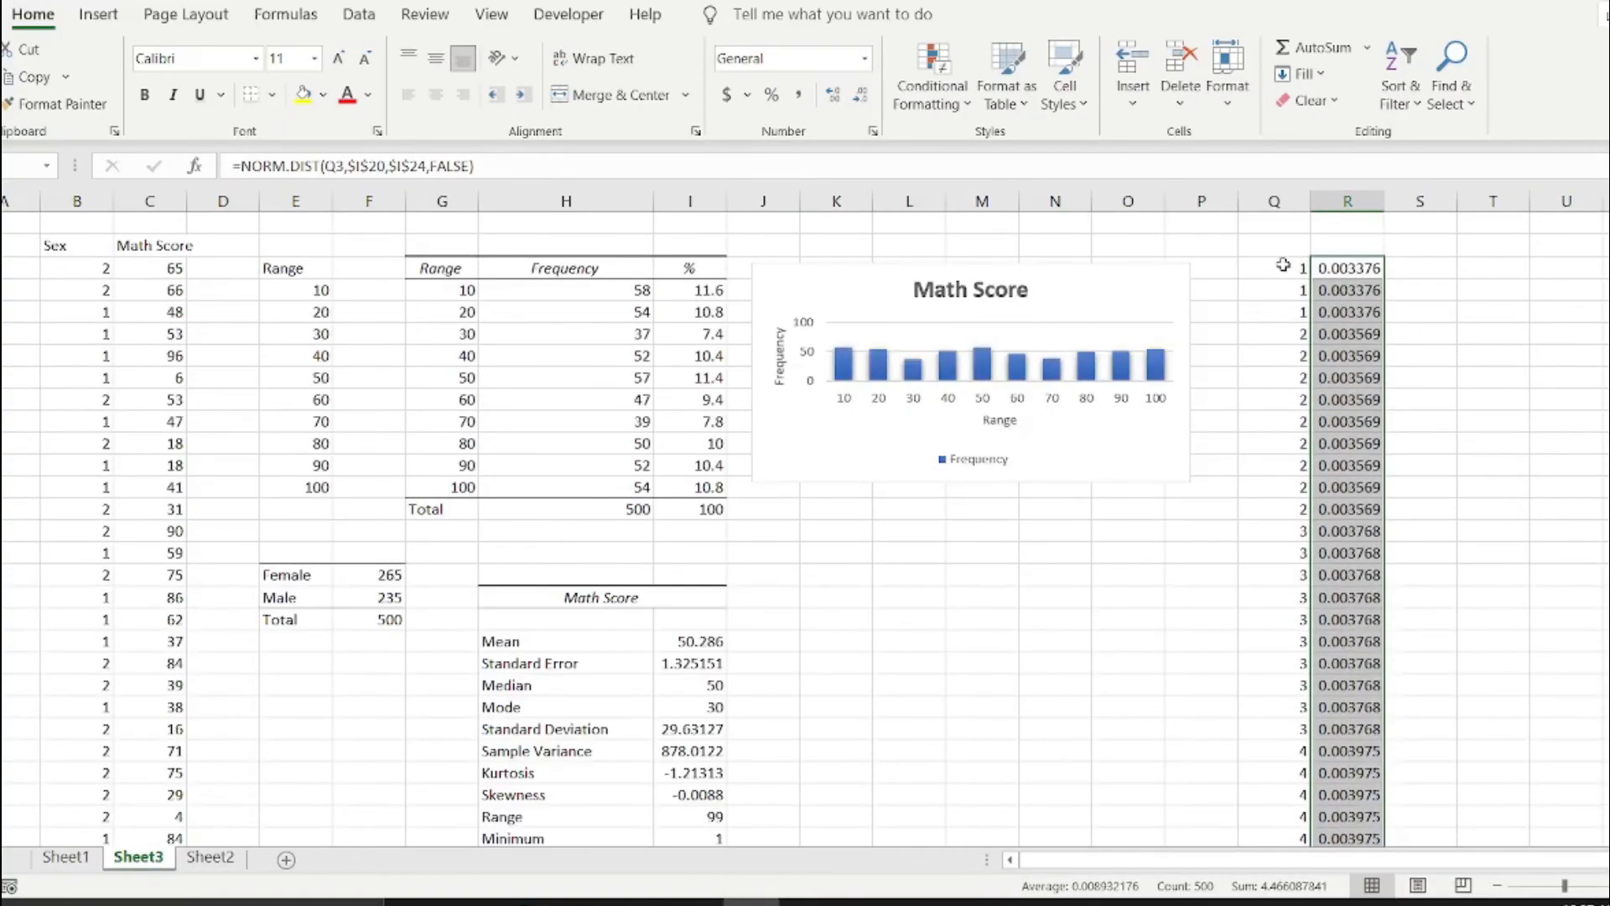
Insert a Scatter with Smooth Lines chart from the sorted scores and their normal distribution values in columns Q and R.
left_click_drag(1283, 265, 1354, 902)
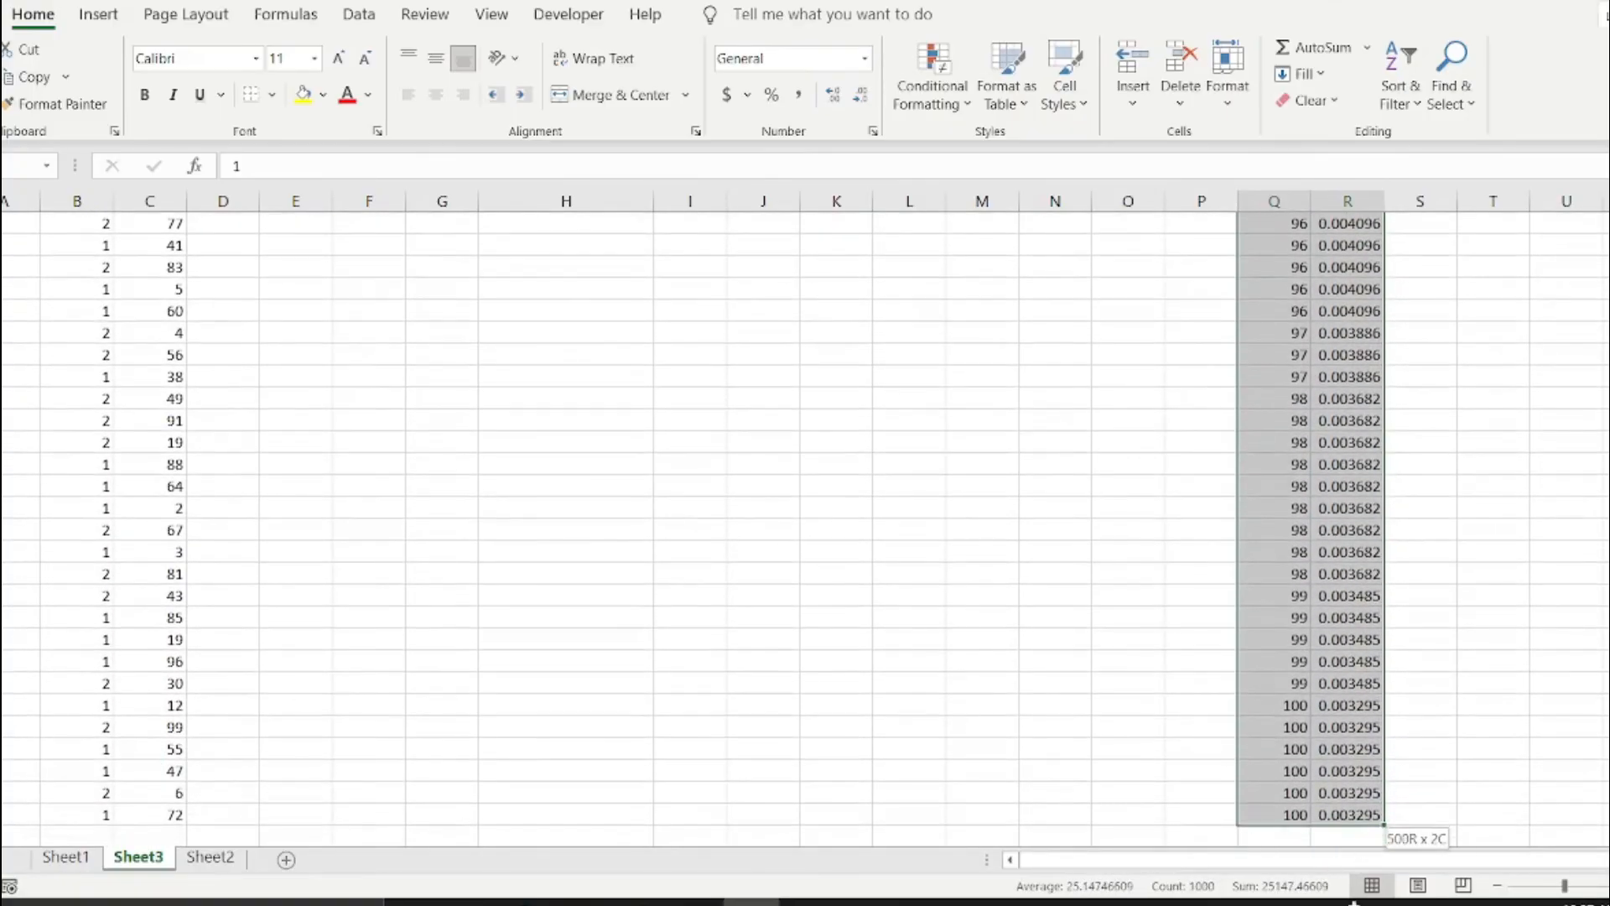
left_click_drag(1334, 804, 1334, 804)
scroll(1141, 512, "up", 20)
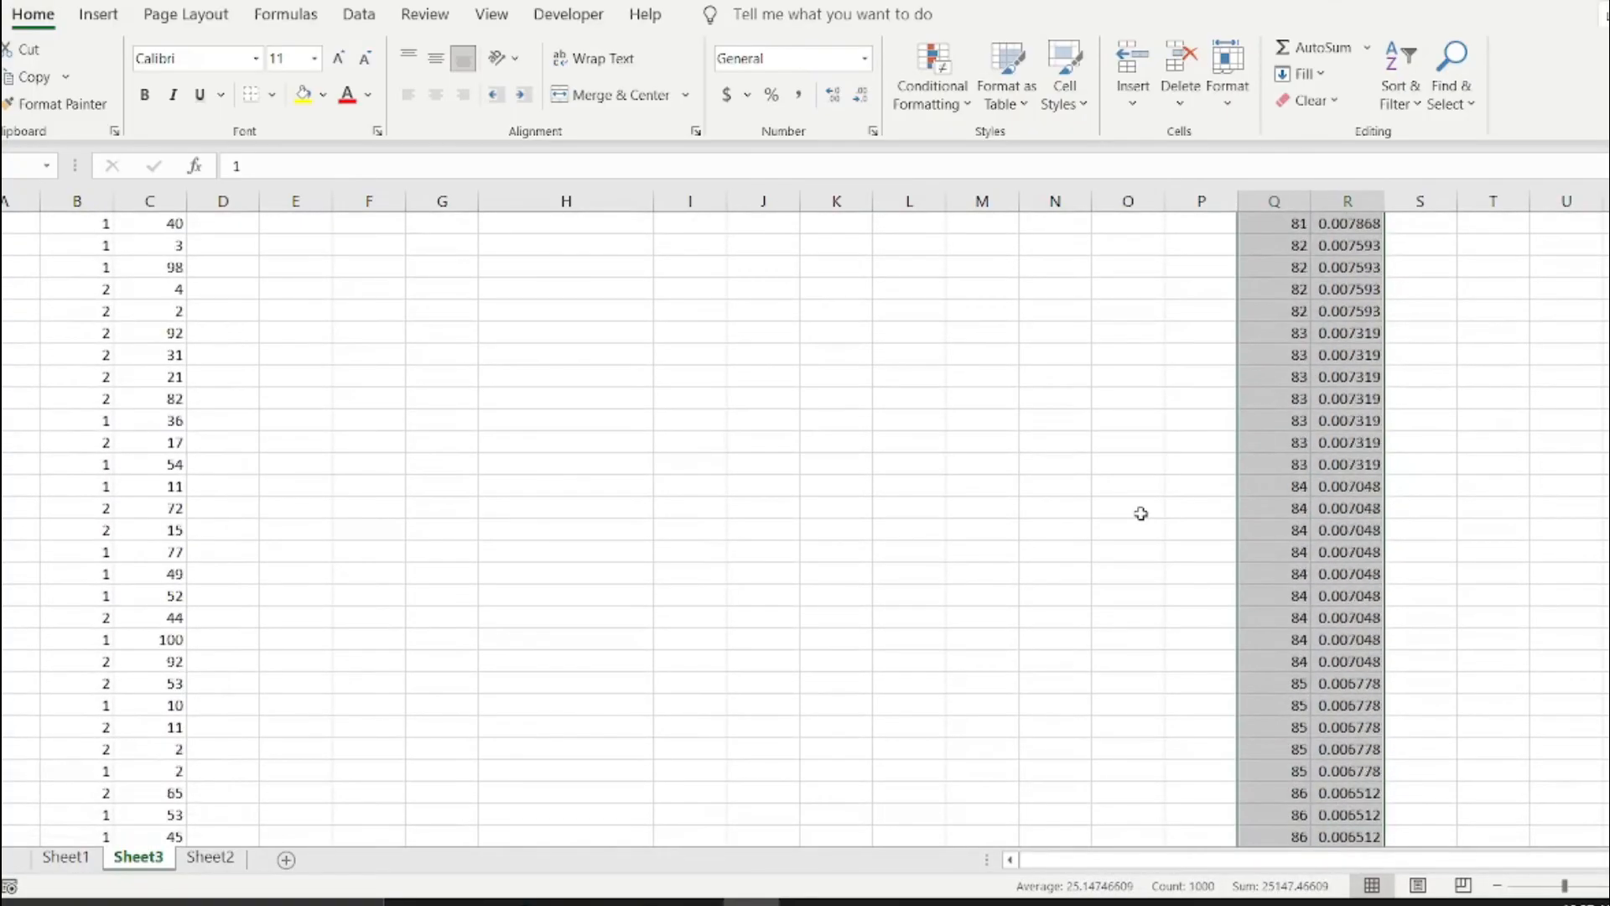
scroll(1142, 514, "up", 20)
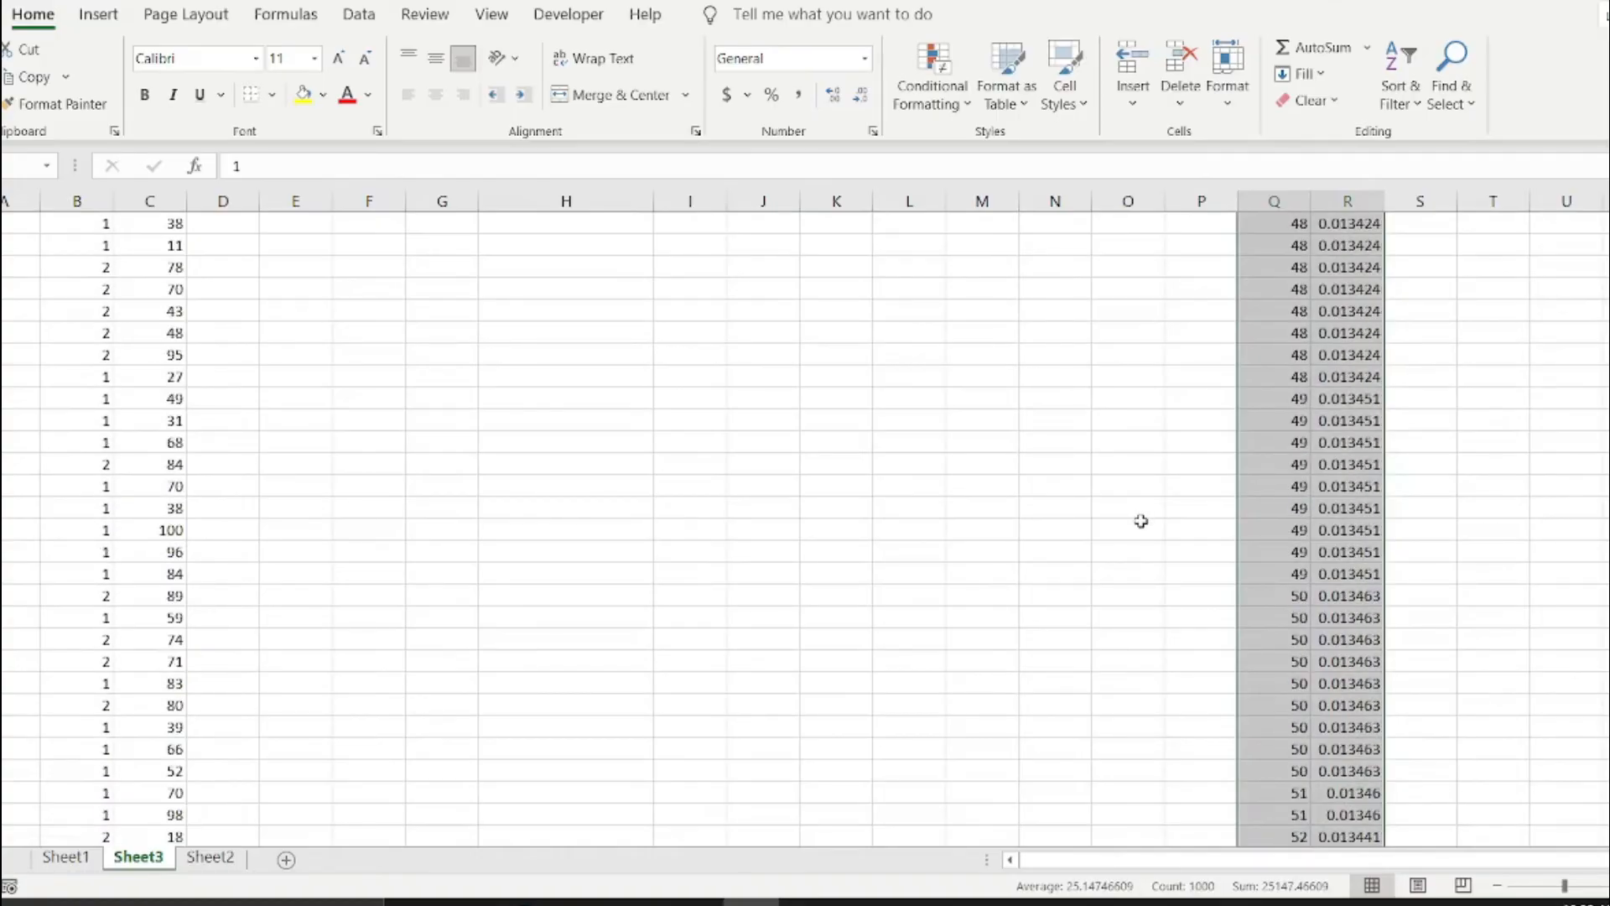
scroll(1136, 526, "up", 15)
left_click(98, 14)
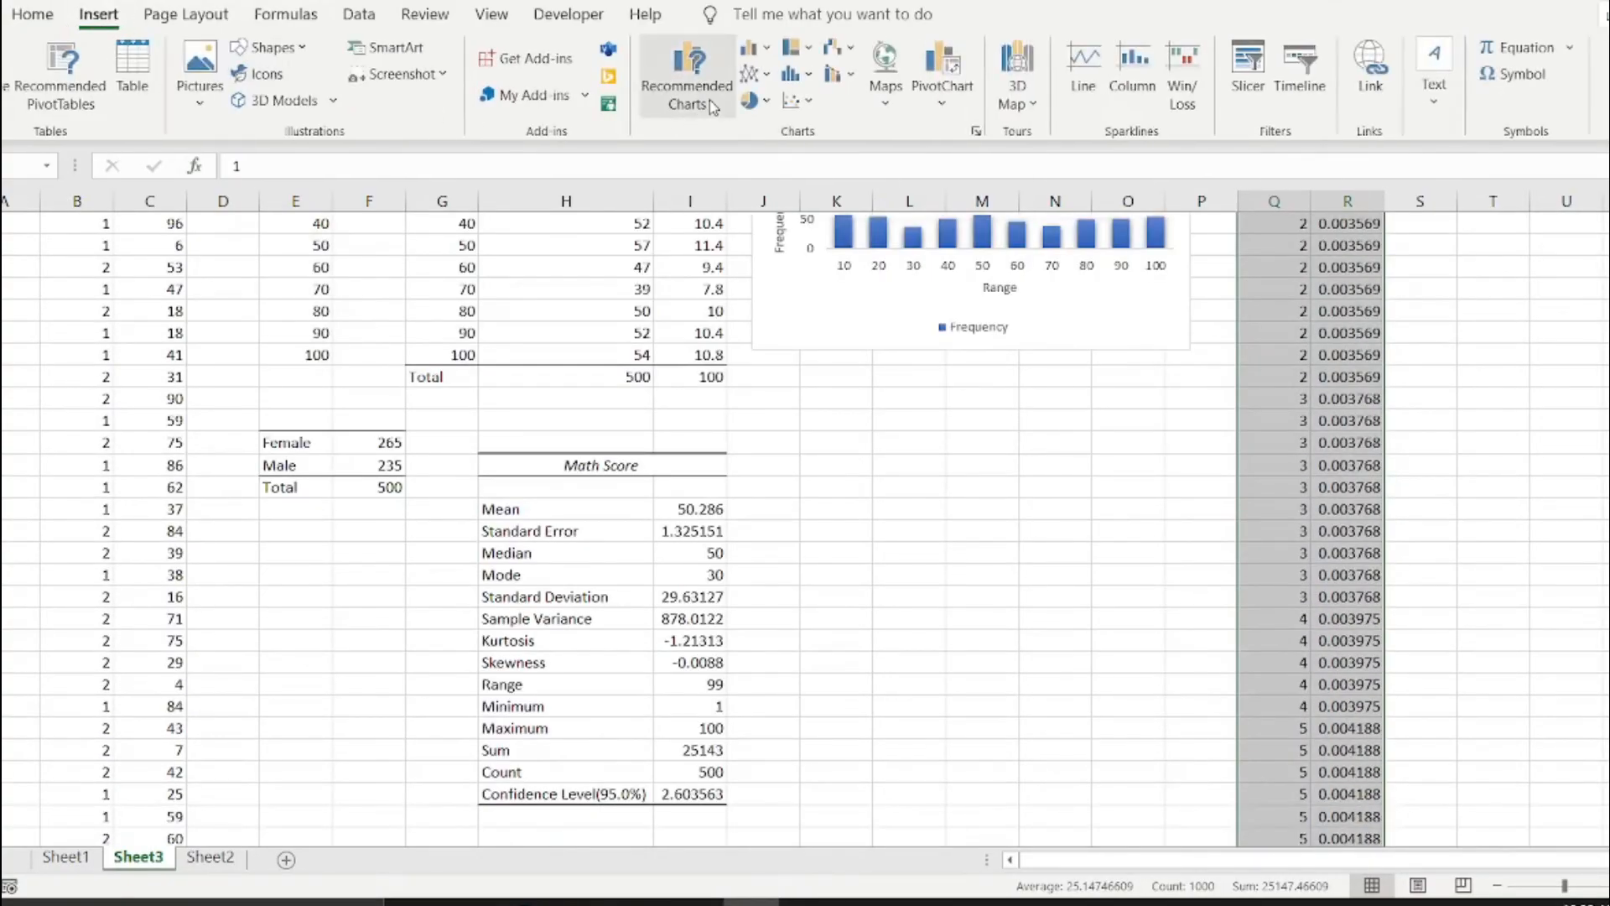
left_click(805, 102)
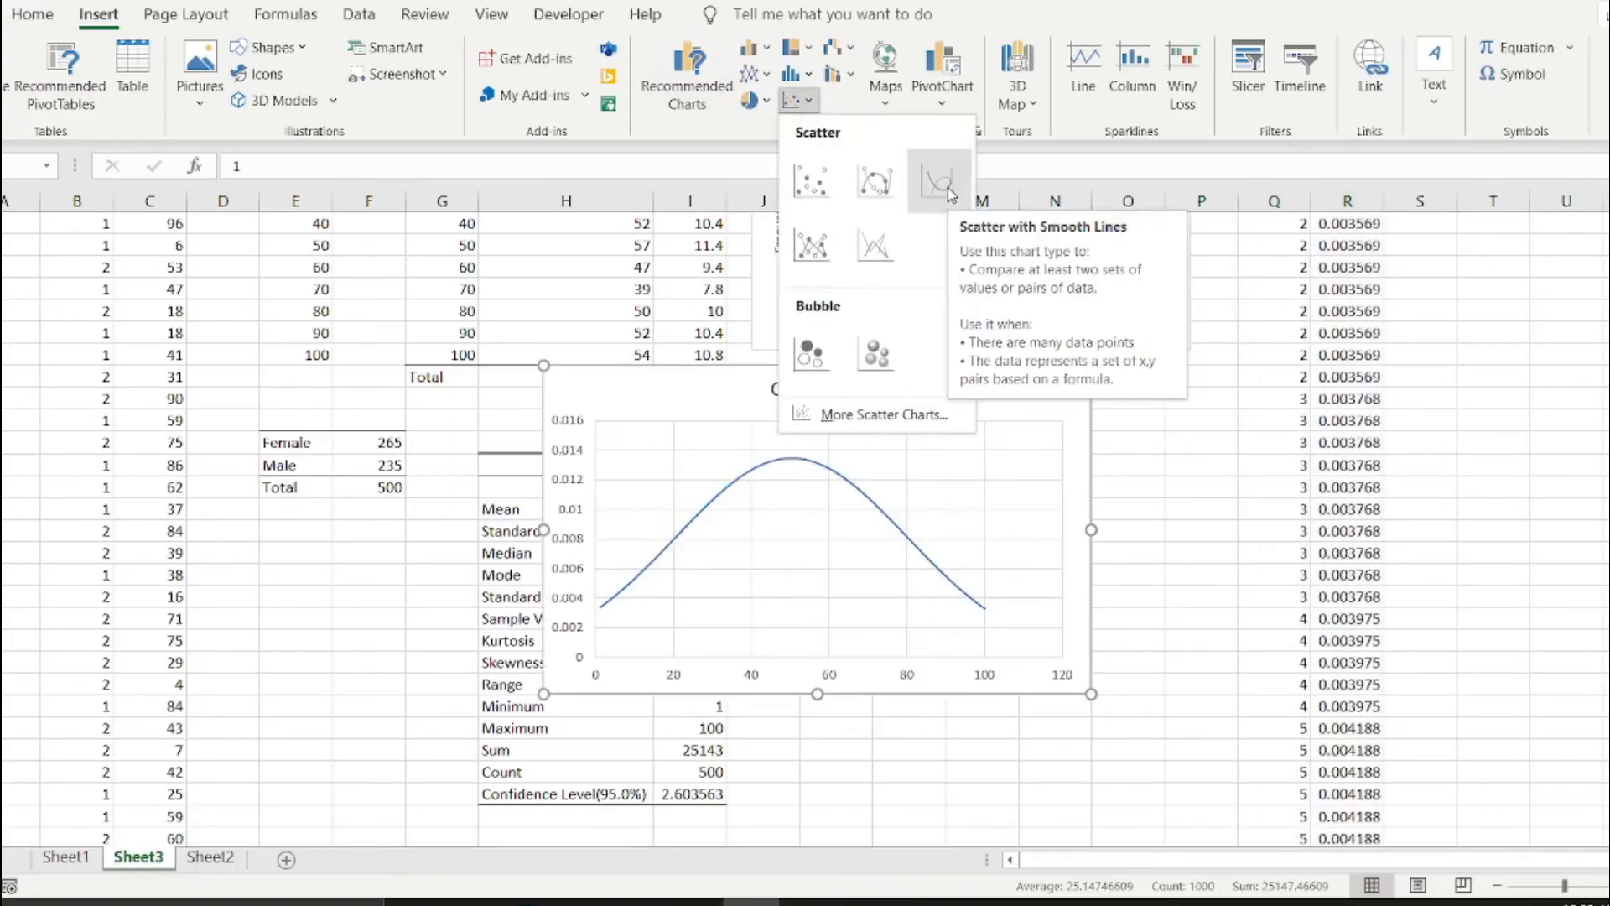
left_click(938, 181)
Shrink the normal distribution chart and place it beside the descriptive statistics table, below the Math Score histogram.
left_click(897, 669)
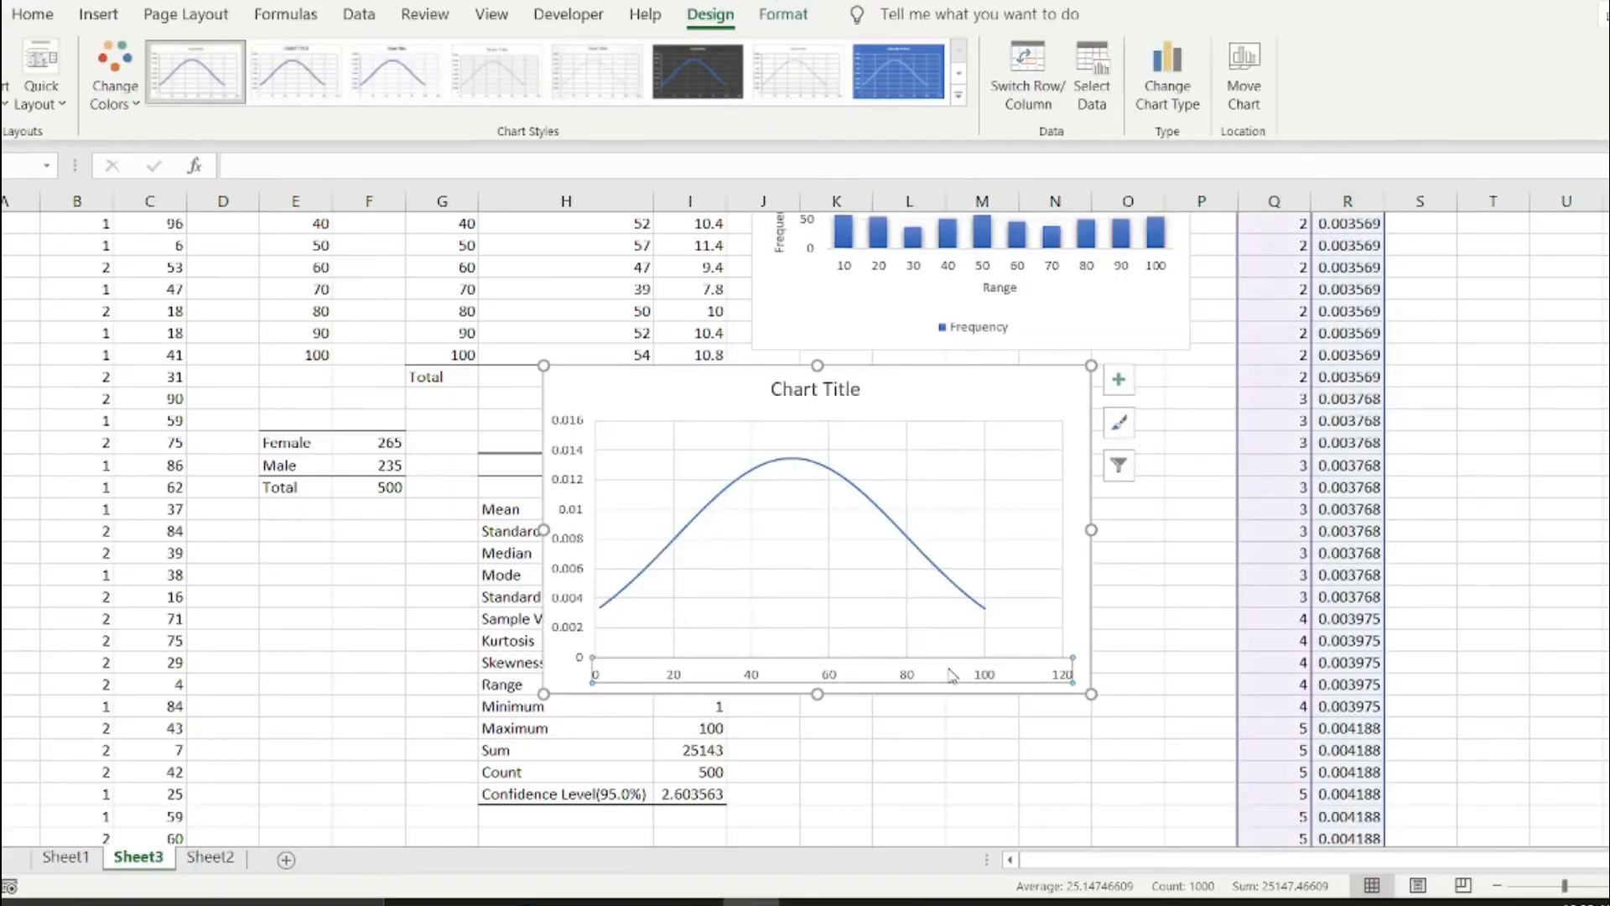
left_click_drag(1090, 693, 966, 633)
left_click(938, 576)
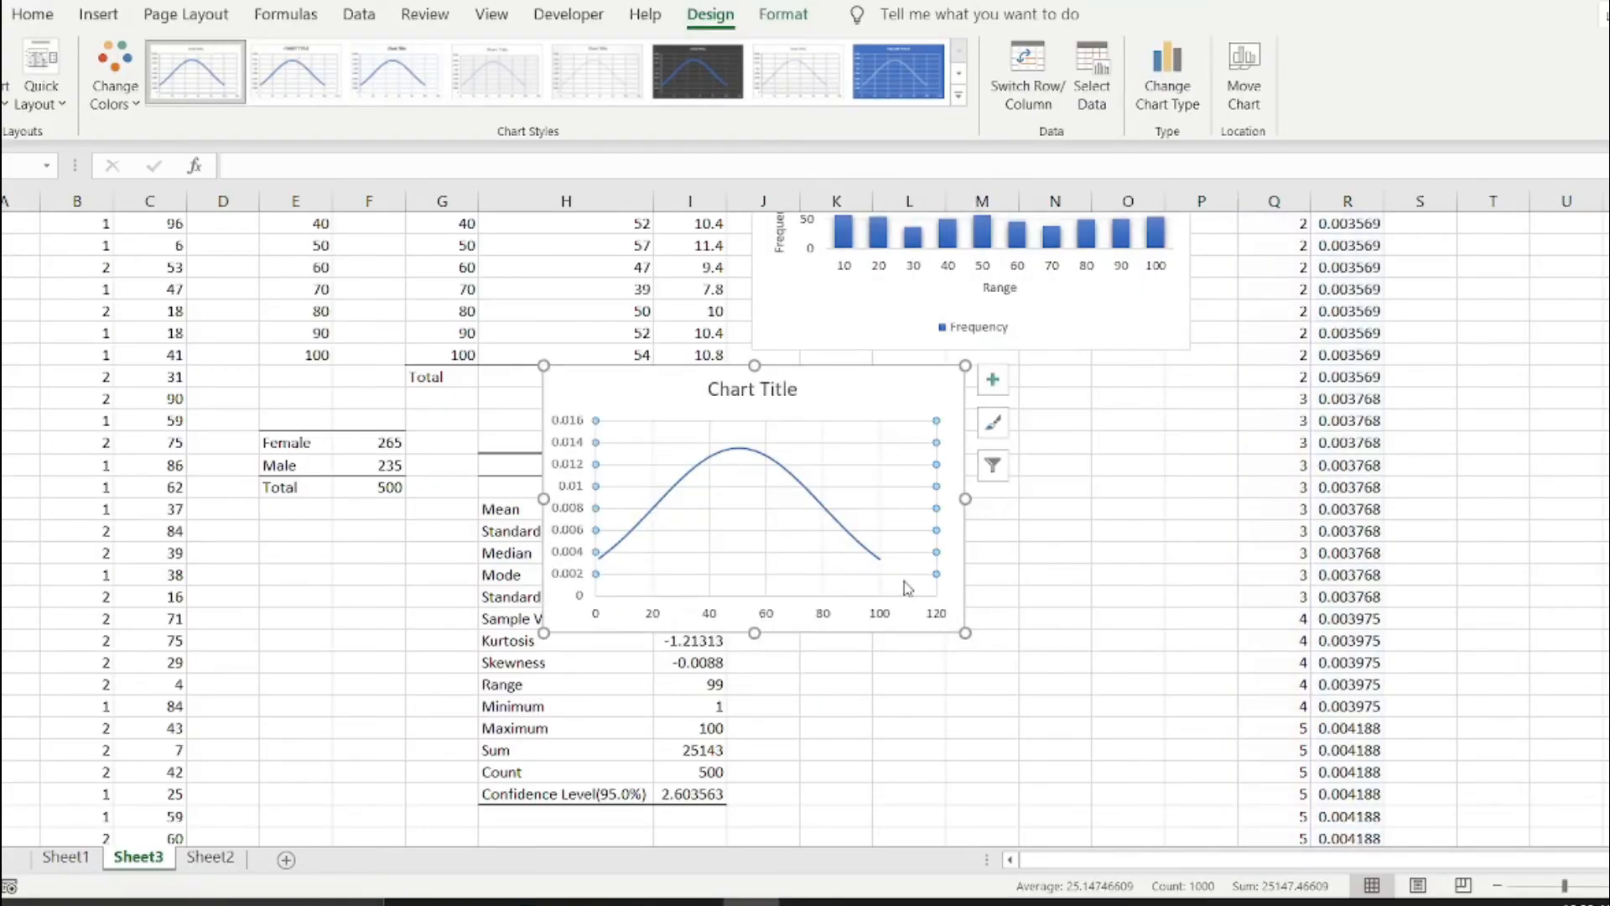
left_click_drag(862, 398, 1110, 498)
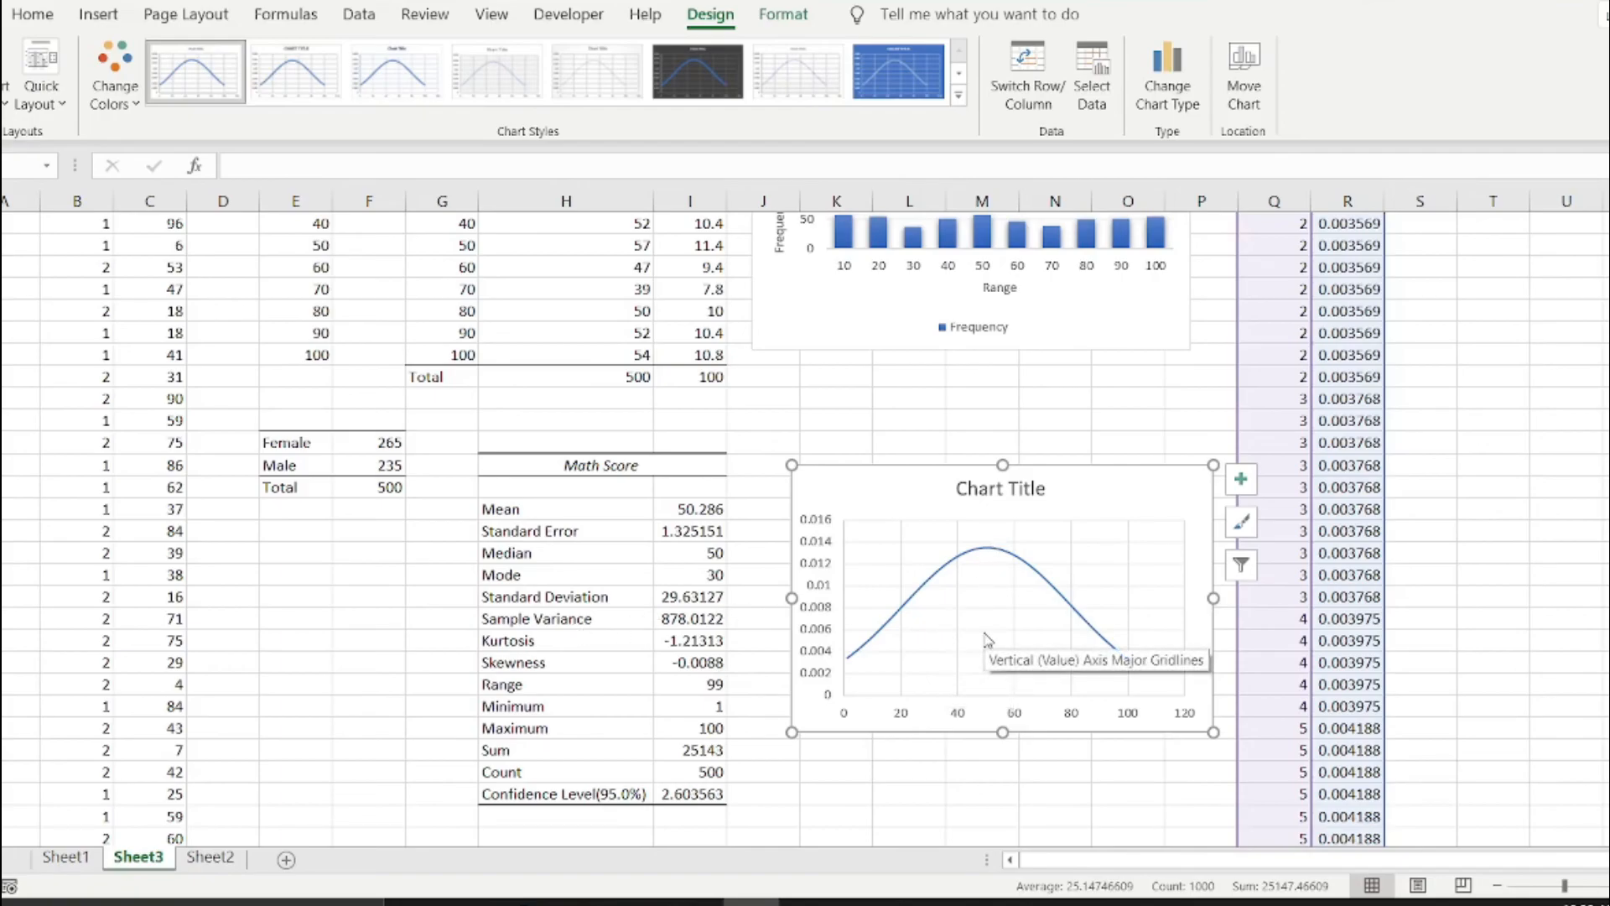
Examine the sorted scores in column Q and their normal distribution values in column R against the curve.
scroll(1403, 603, "up", 2)
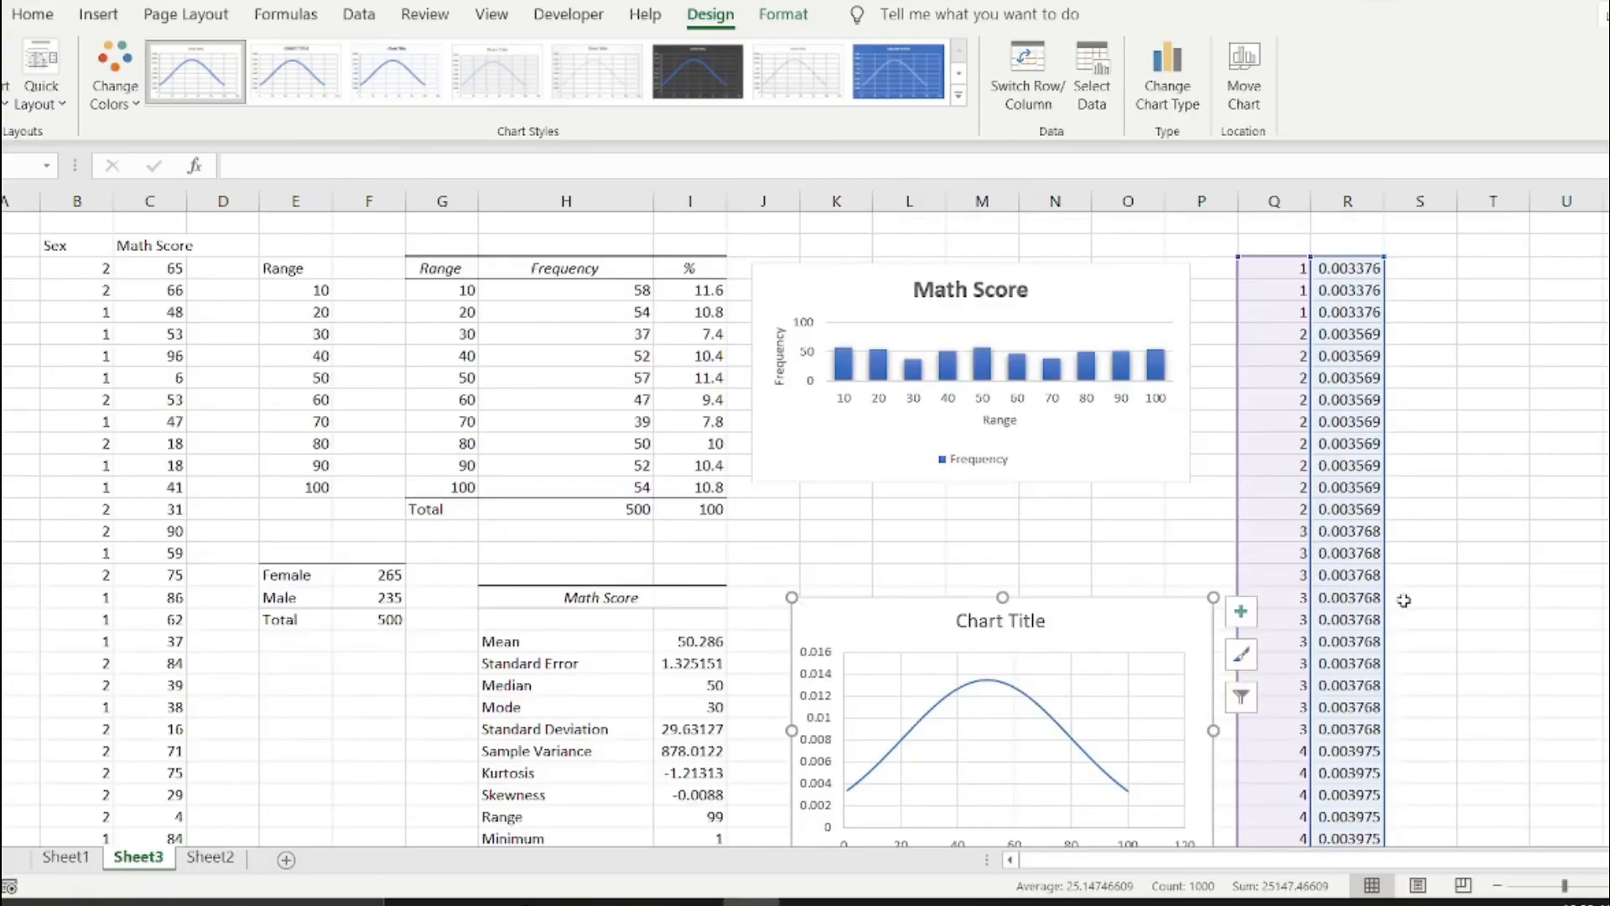
left_click(1283, 270)
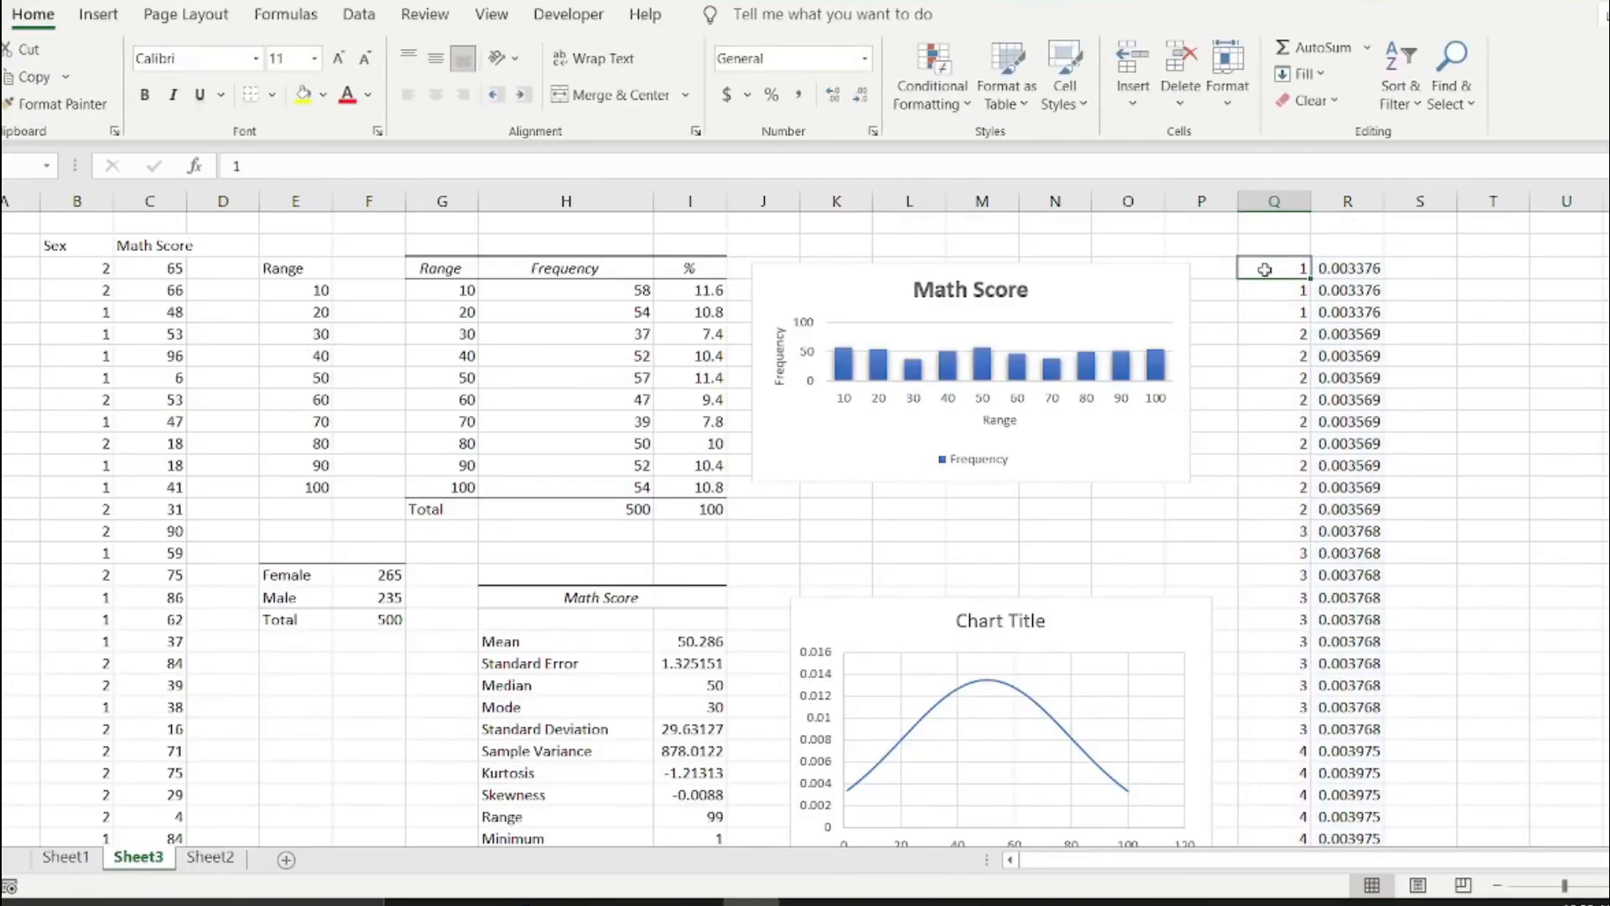
left_click_drag(1265, 269, 1269, 768)
scroll(1470, 671, "down", 20)
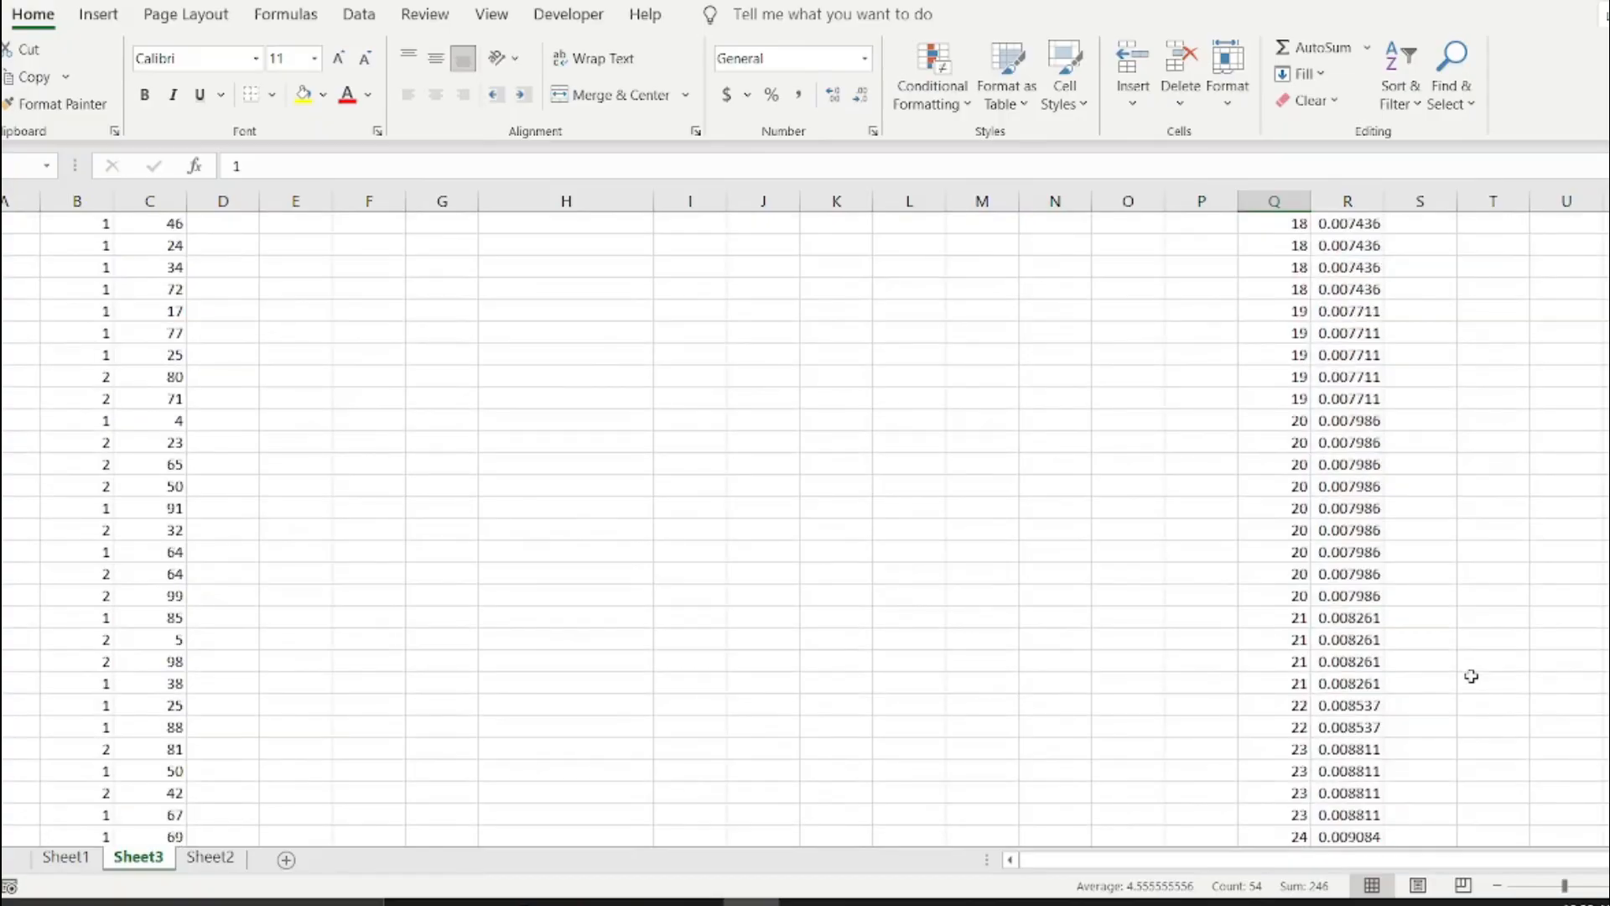
scroll(1470, 676, "down", 20)
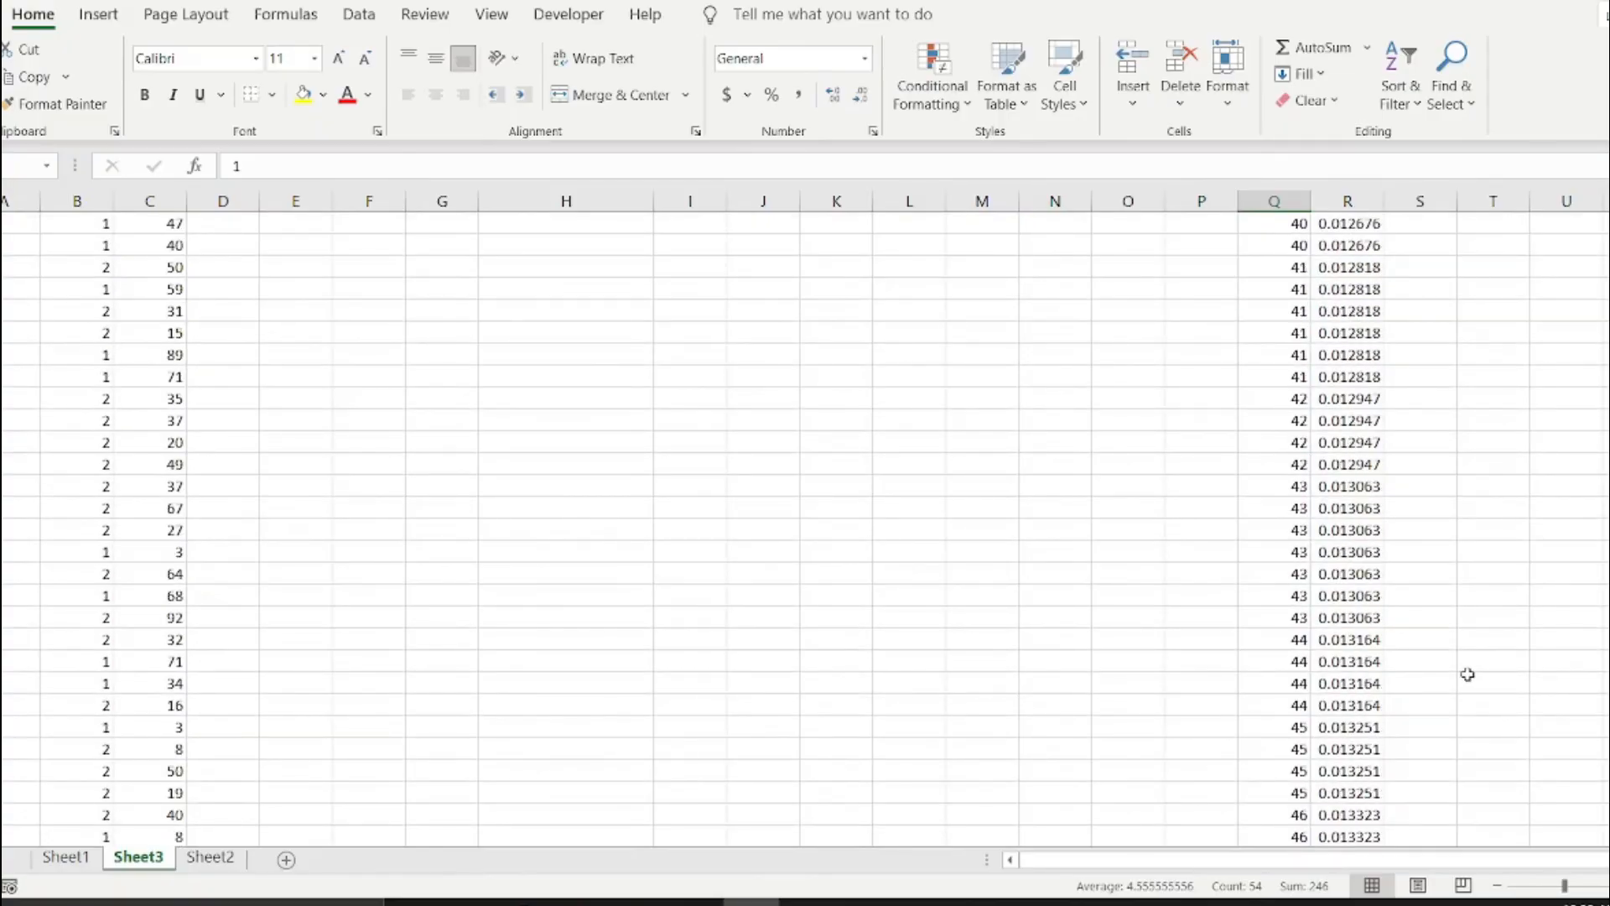
scroll(1468, 674, "up", 20)
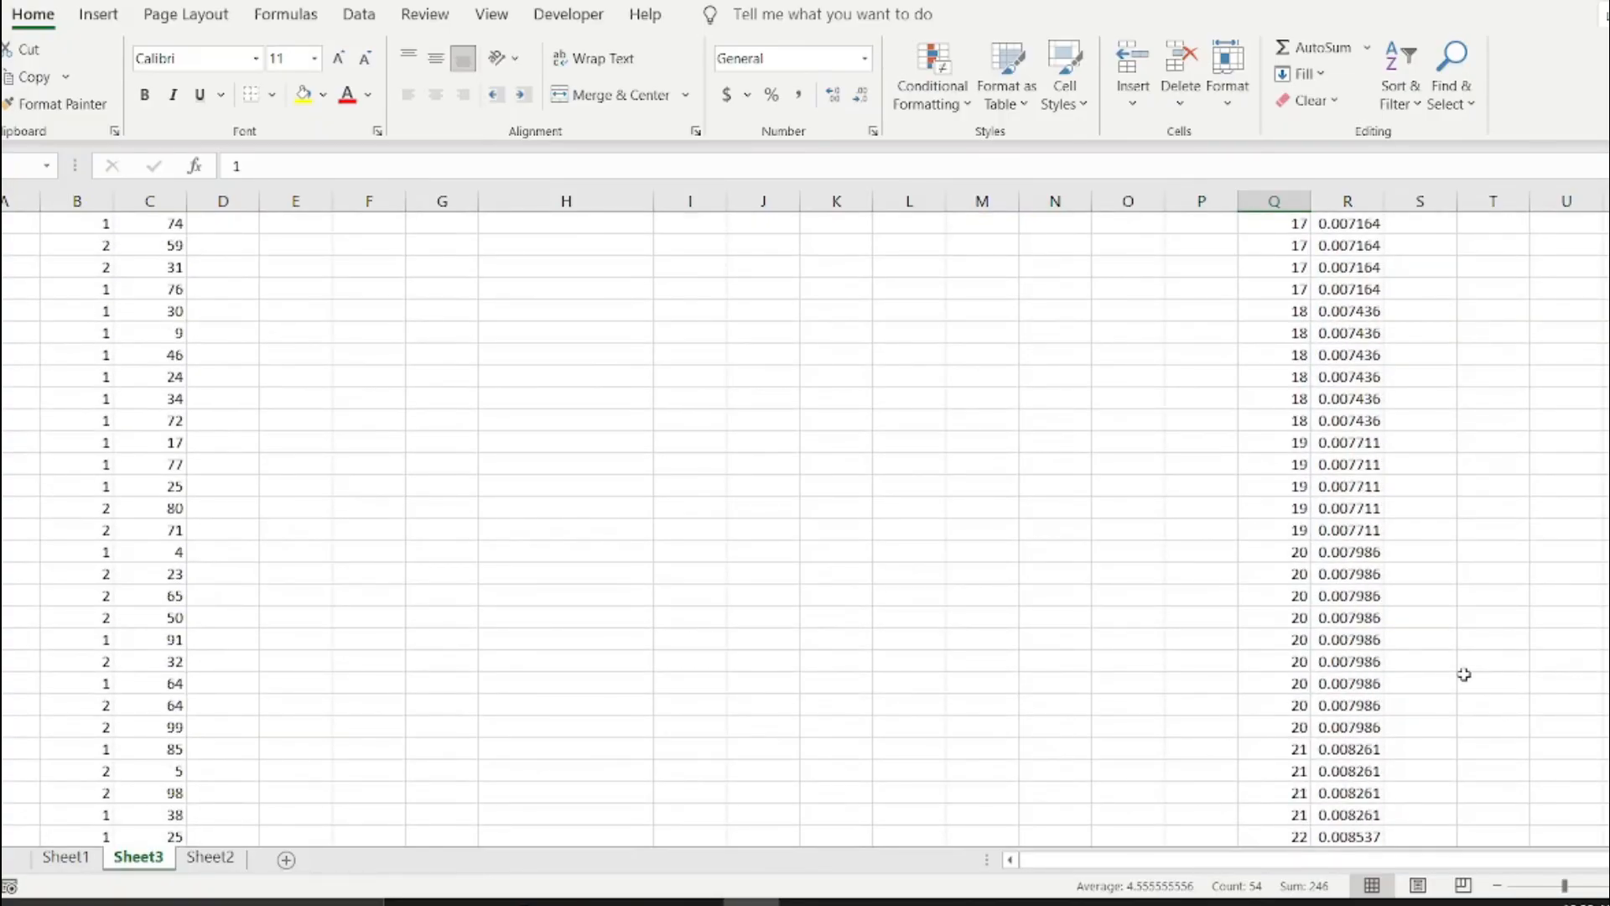
scroll(1464, 674, "up", 20)
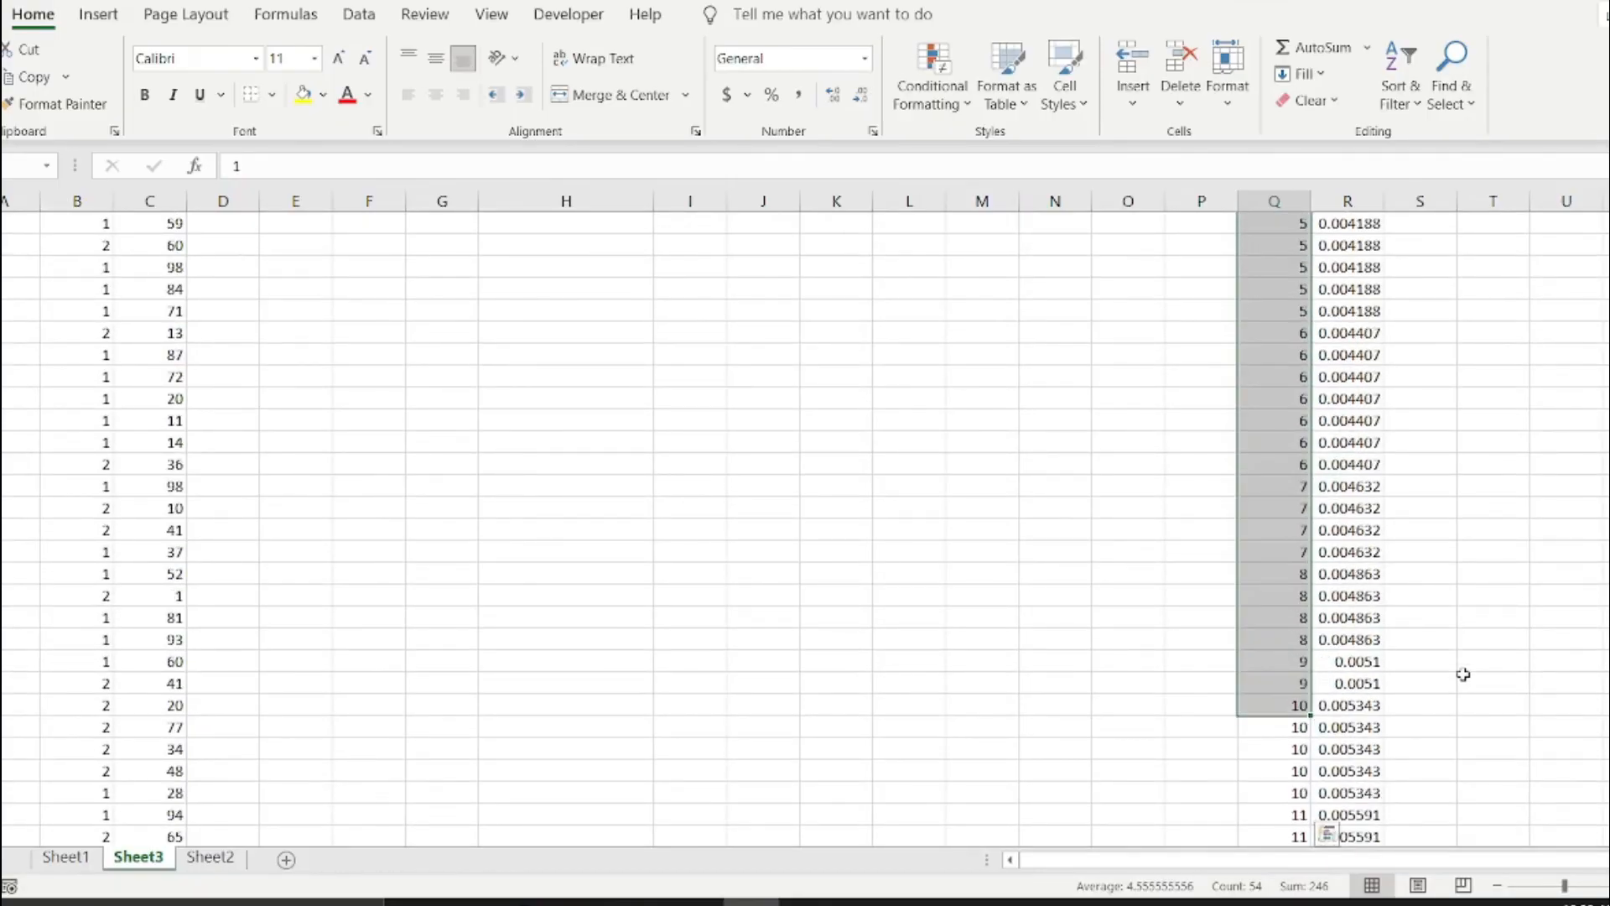
scroll(1463, 675, "up", 7)
scroll(1464, 674, "up", 2)
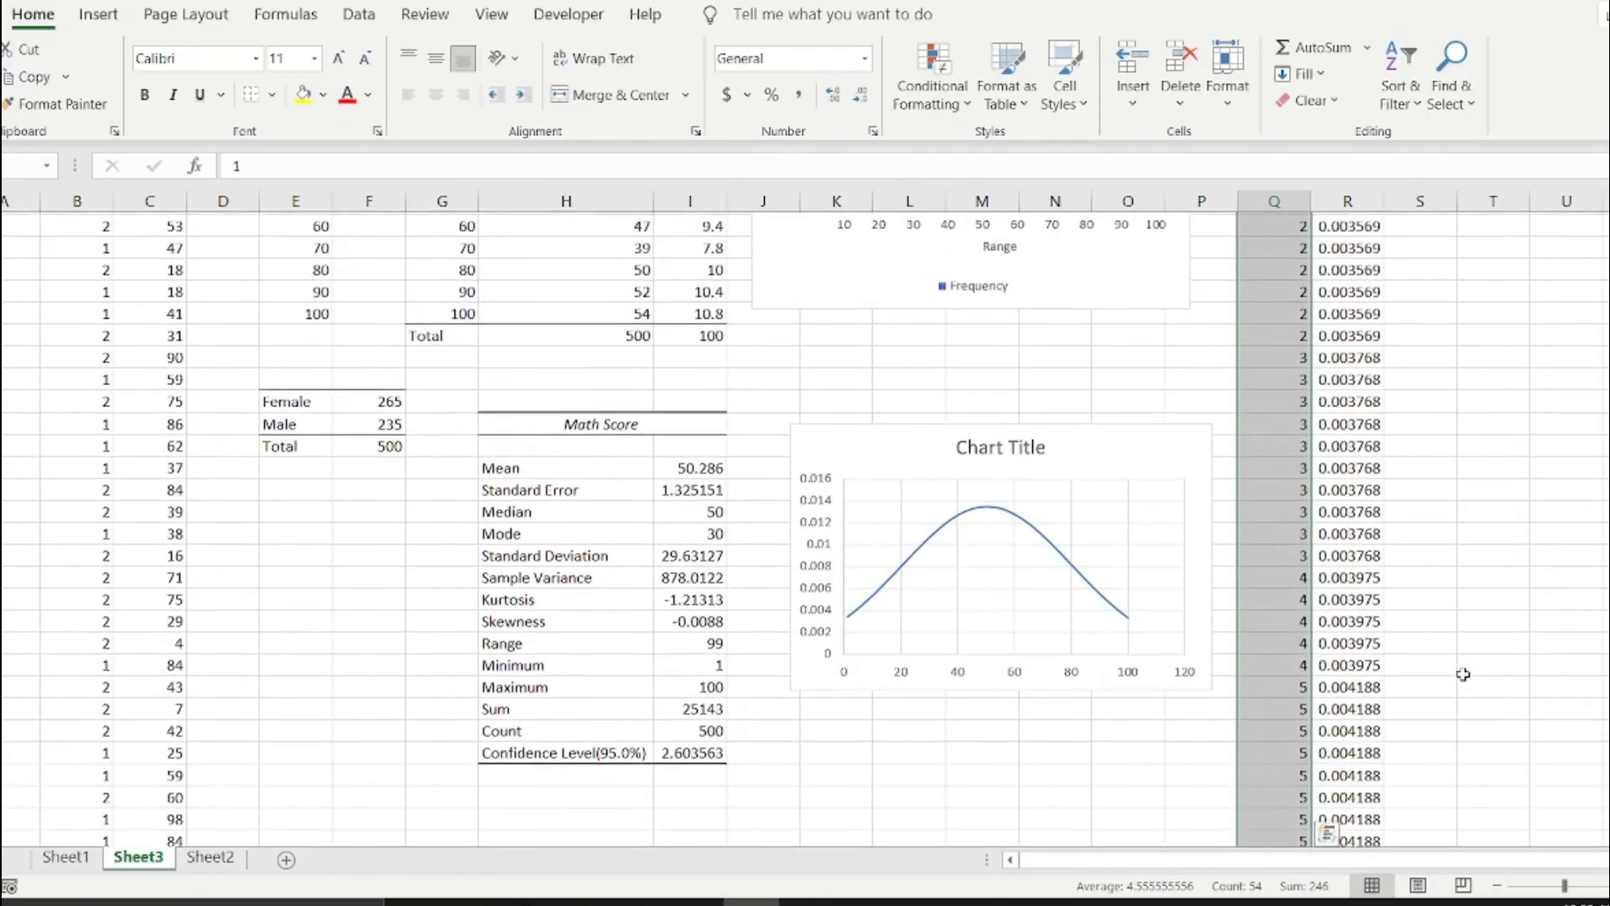
scroll(545, 495, "up", 2)
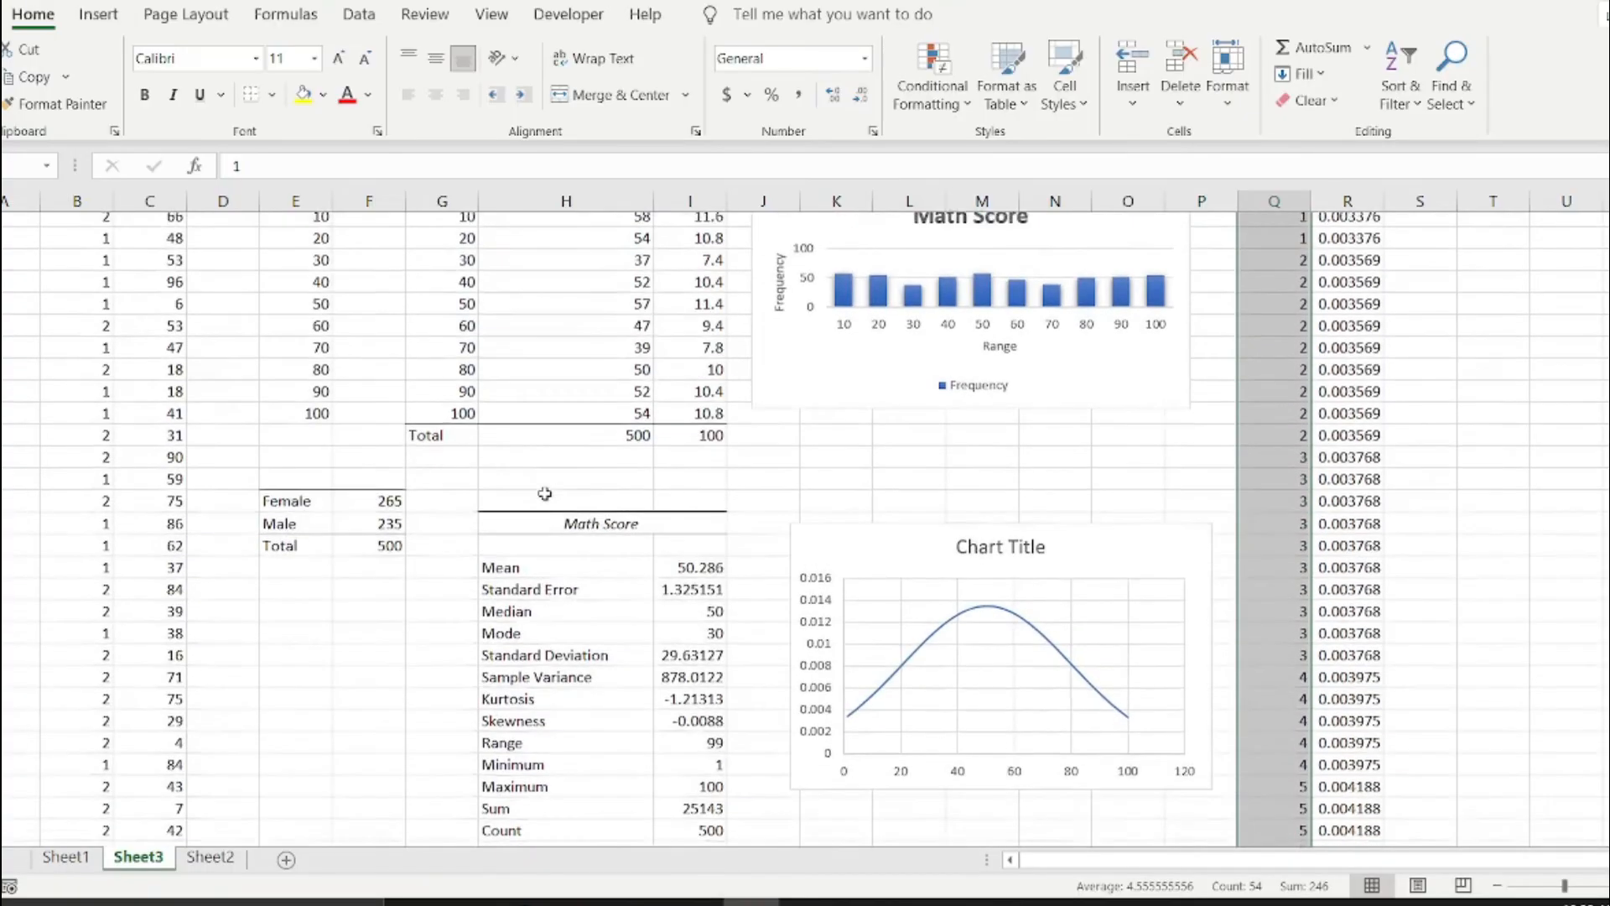
Review the frequency table, the female/male count table and the descriptive statistics together with the two charts.
left_click_drag(278, 239, 574, 387)
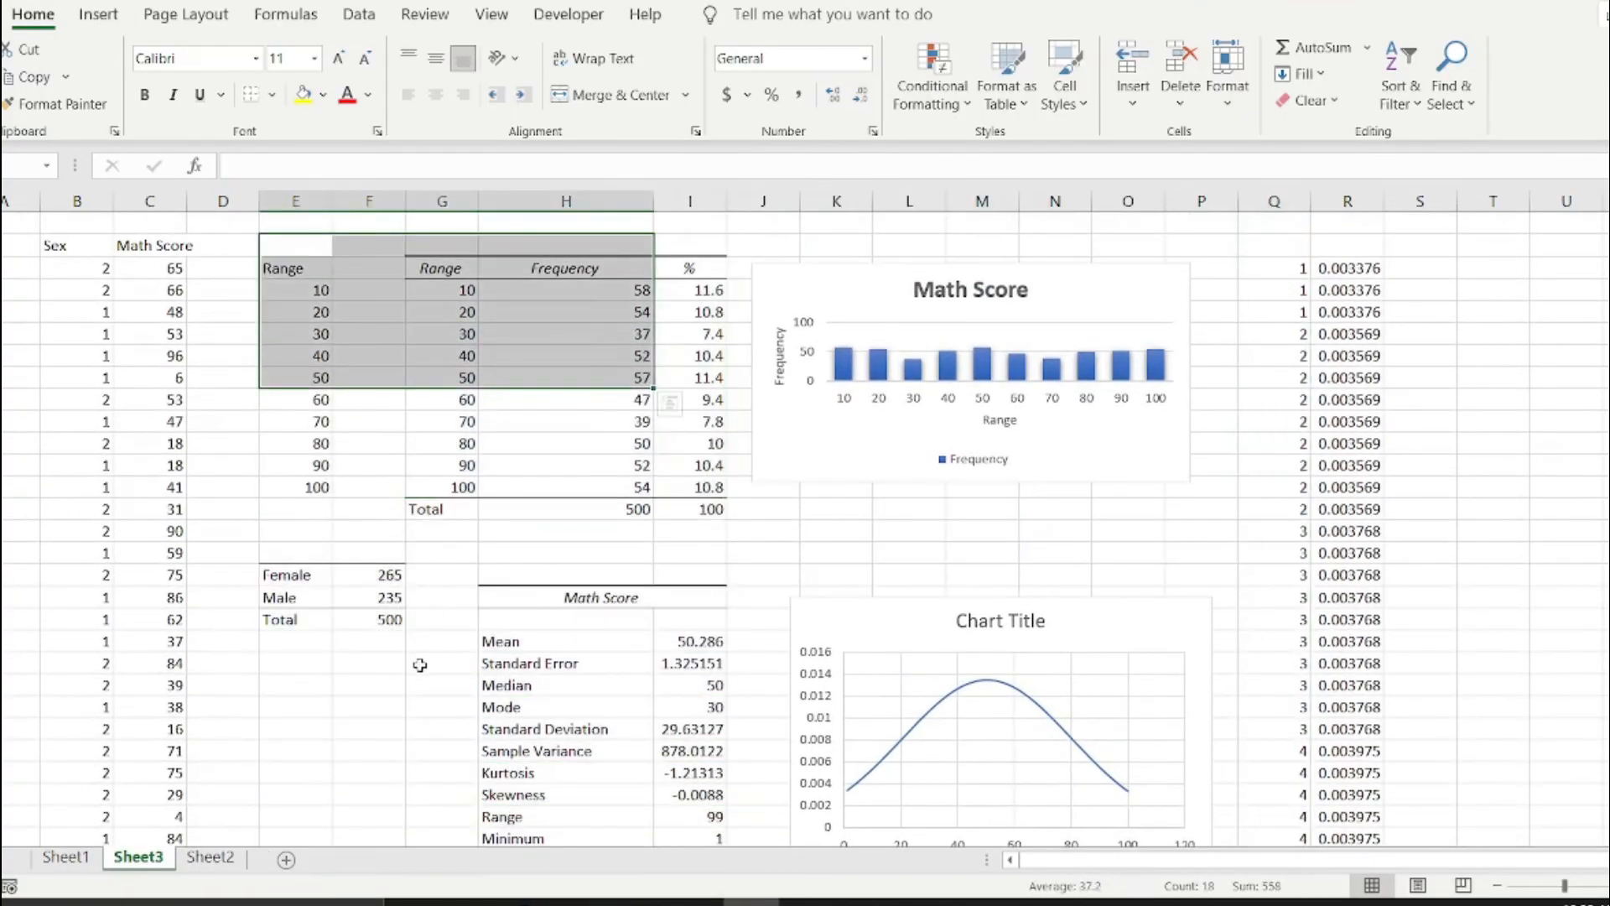
scroll(420, 665, "down", 2)
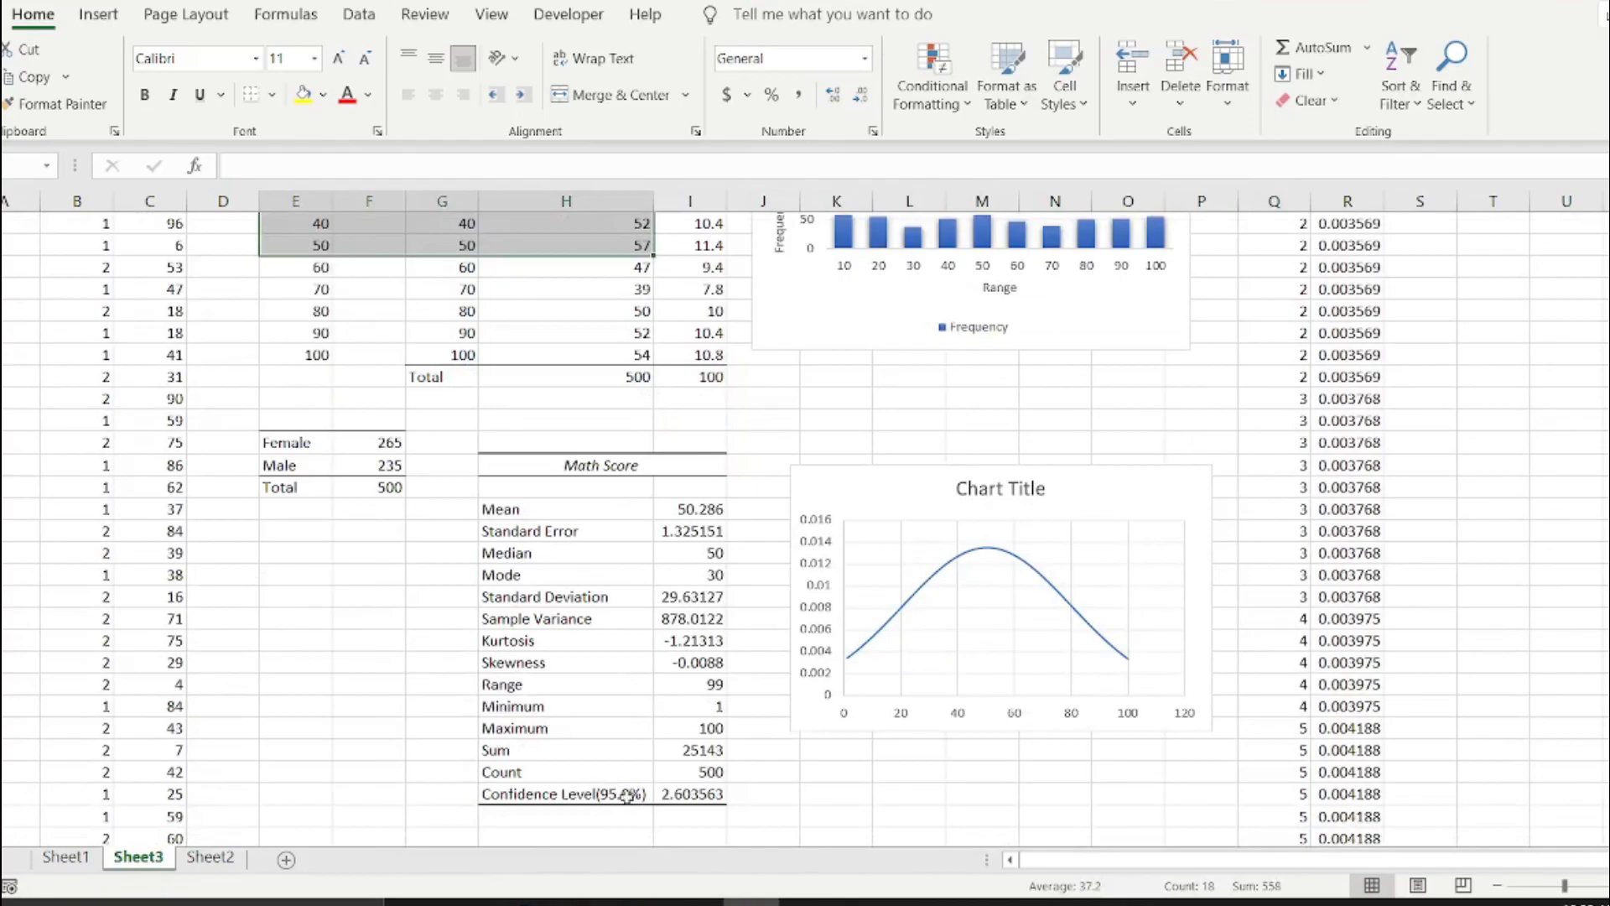
left_click_drag(765, 814, 222, 195)
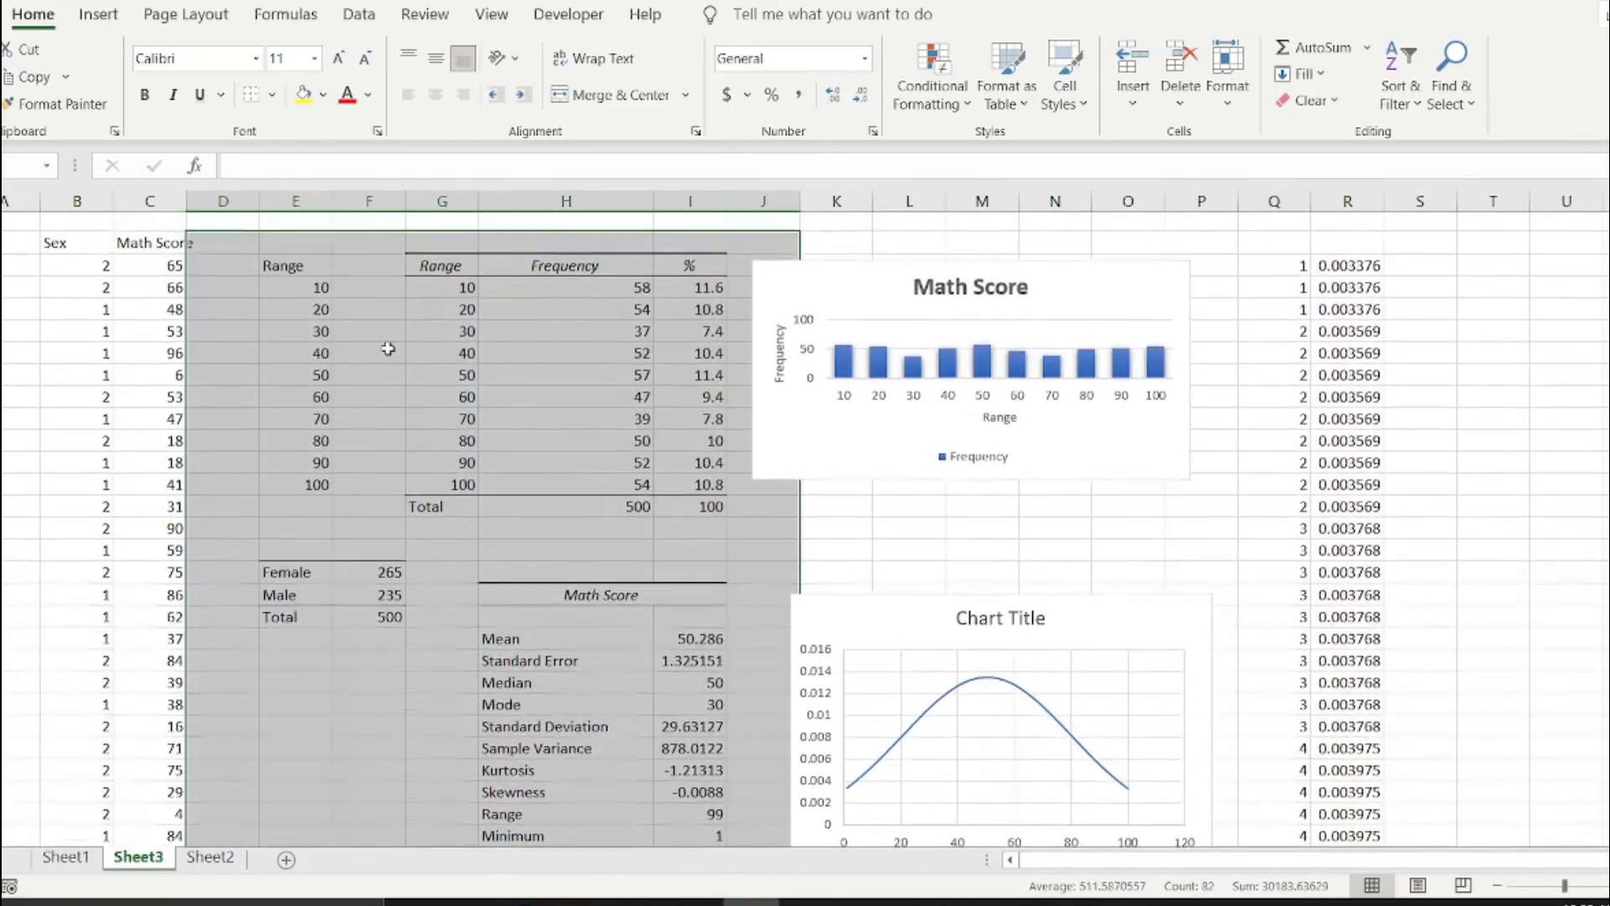
left_click(613, 494)
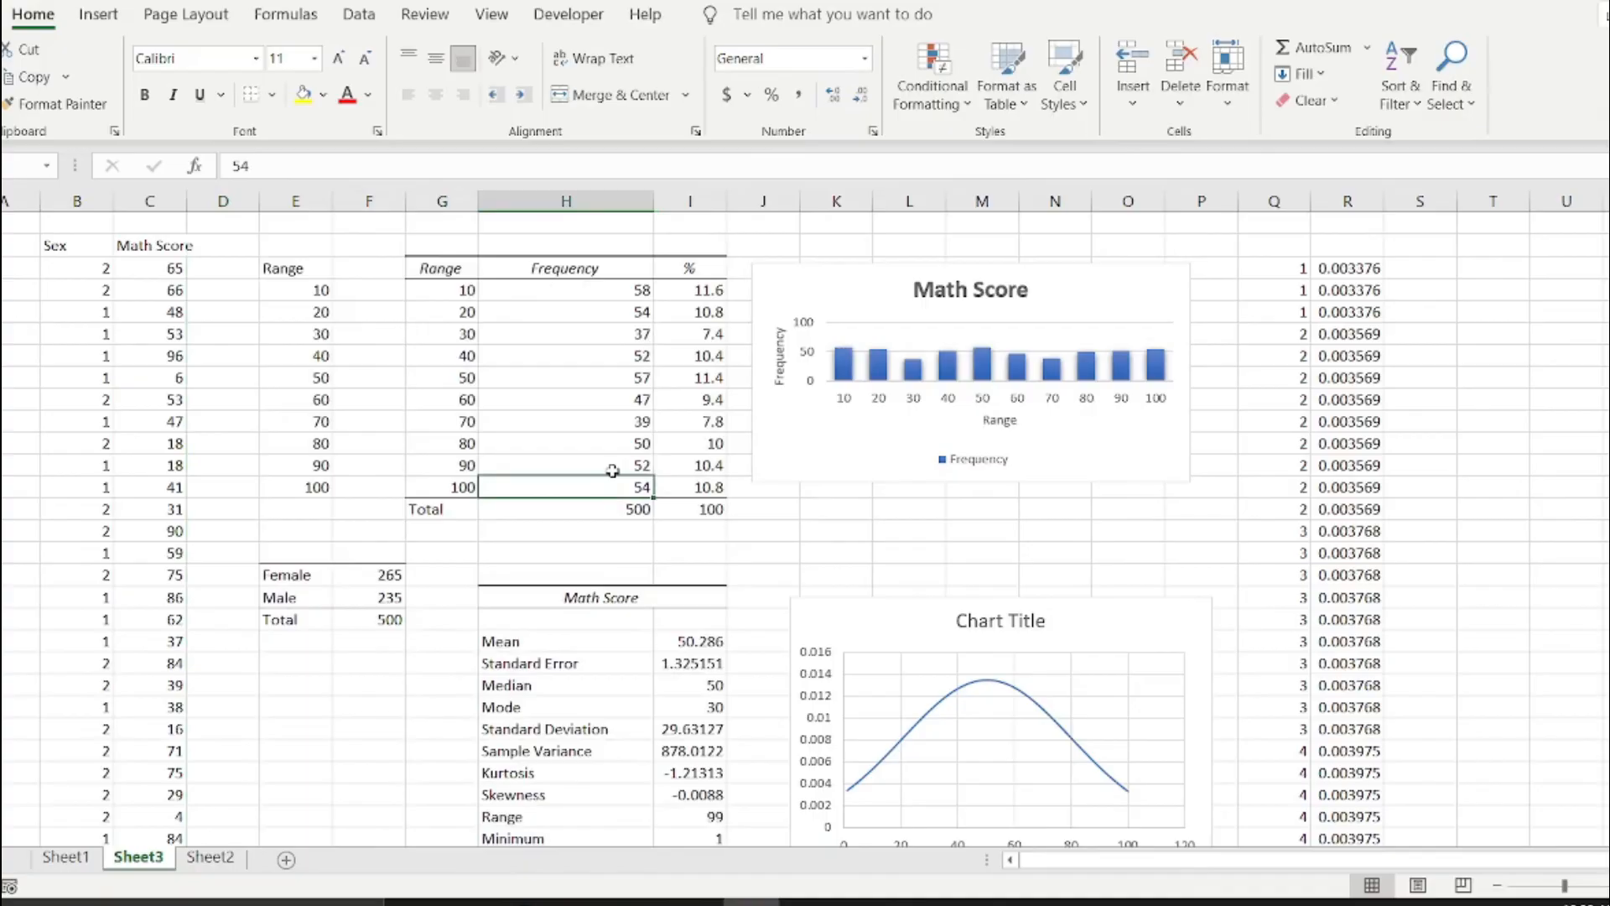
left_click_drag(252, 244, 787, 839)
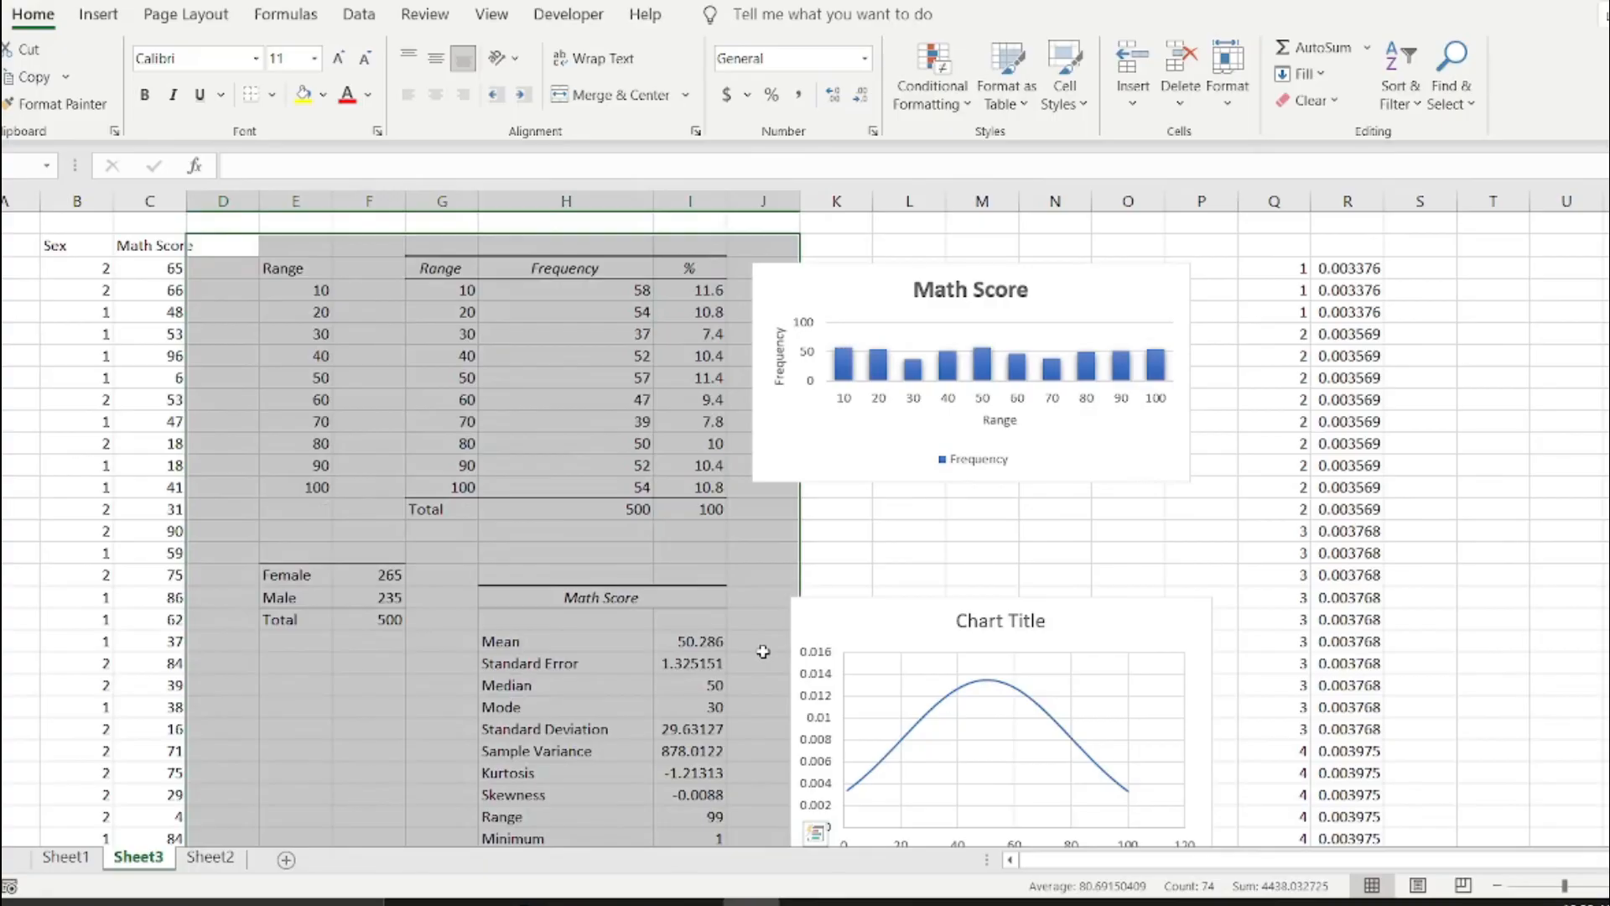
left_click(380, 536)
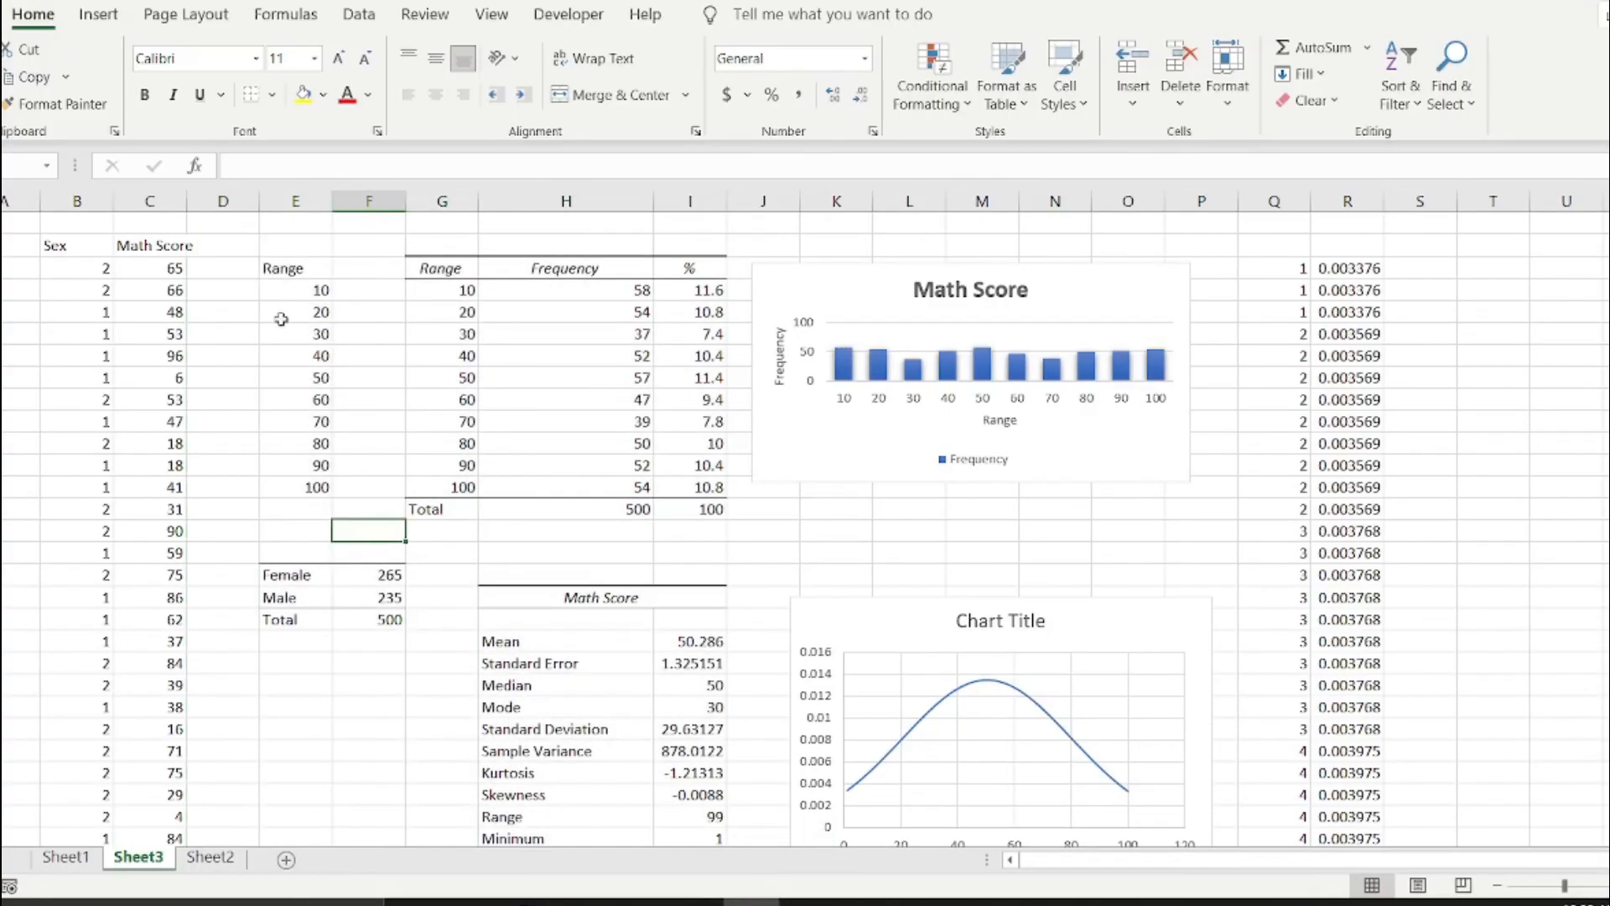
mouse_move(241, 249)
left_mouse_down()
mouse_move(327, 277)
mouse_move(651, 470)
mouse_move(726, 692)
mouse_move(739, 839)
mouse_move(748, 793)
left_mouse_up()
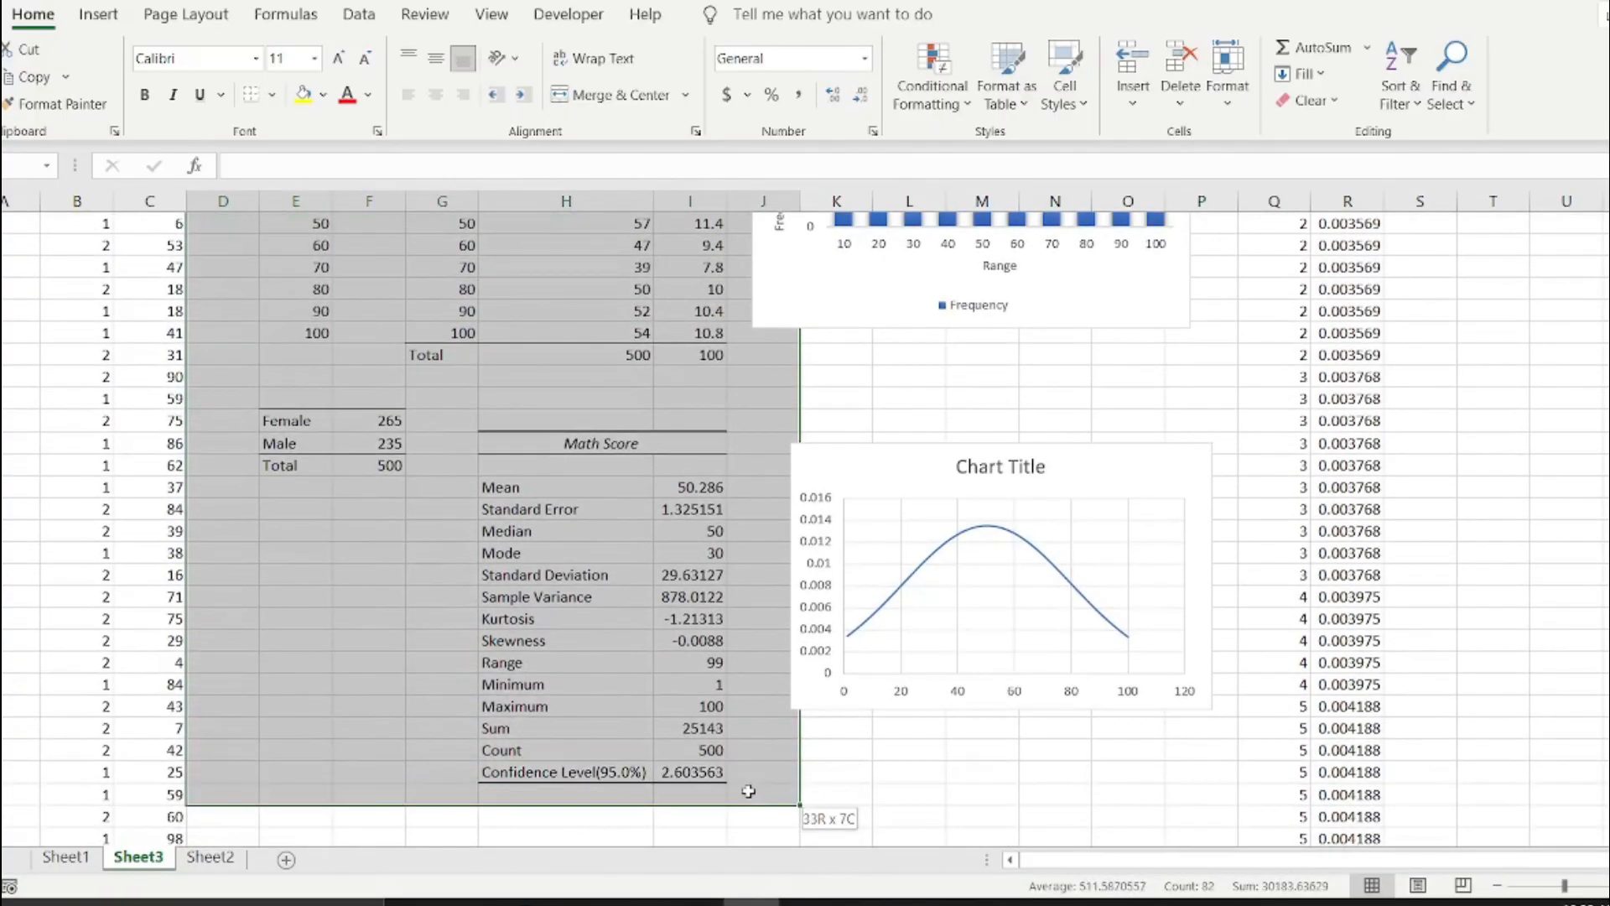
scroll(723, 770, "up", 2)
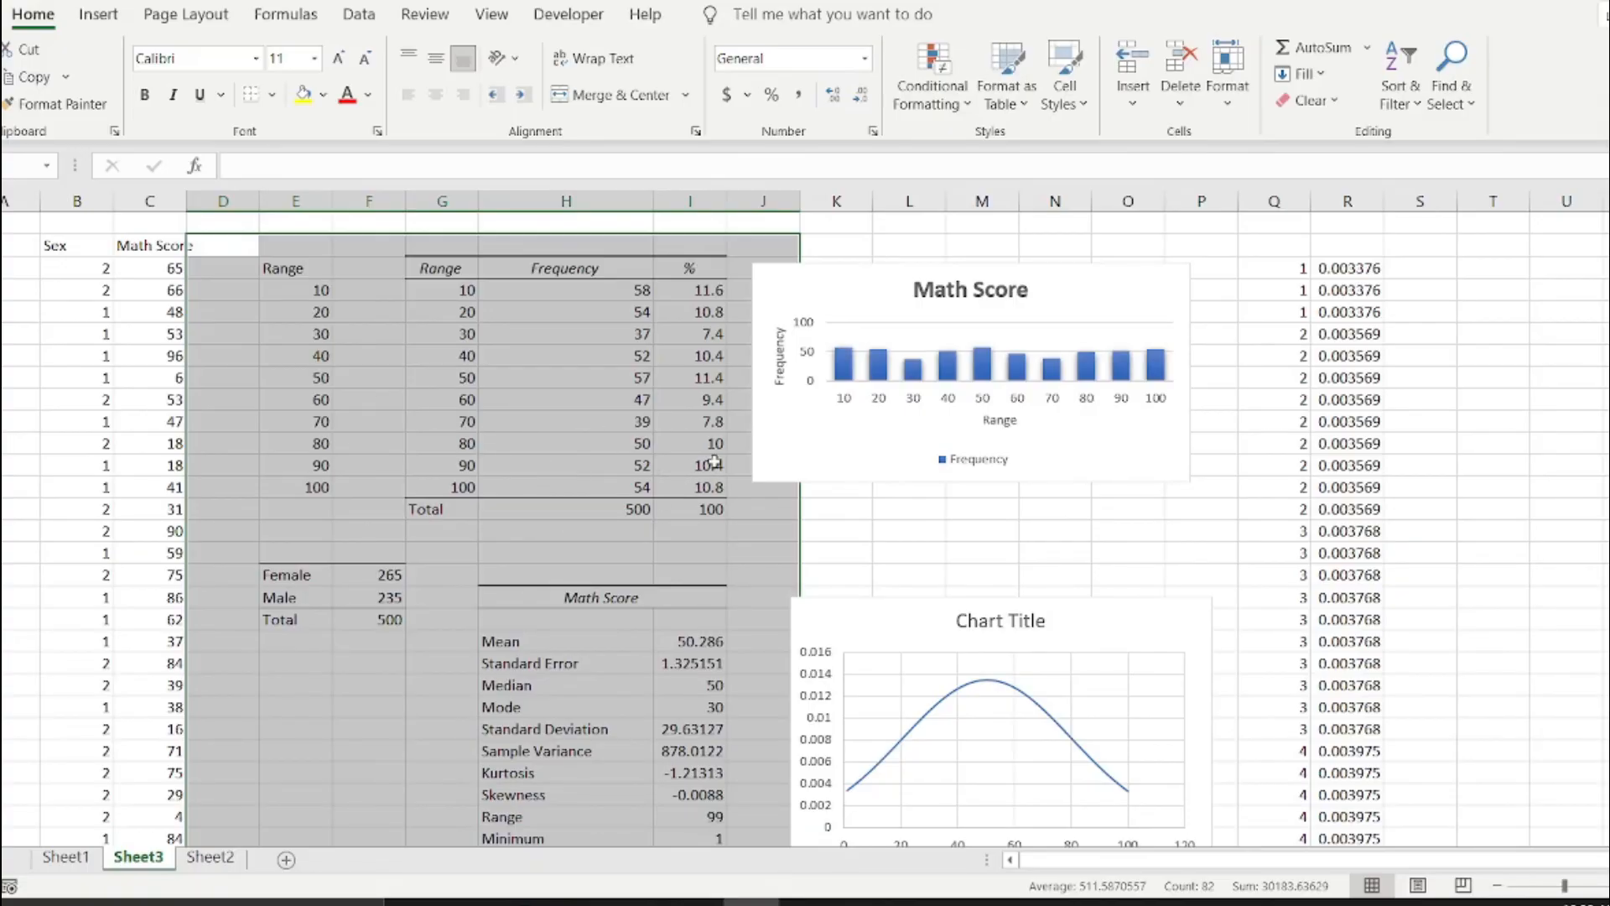
left_click(575, 428)
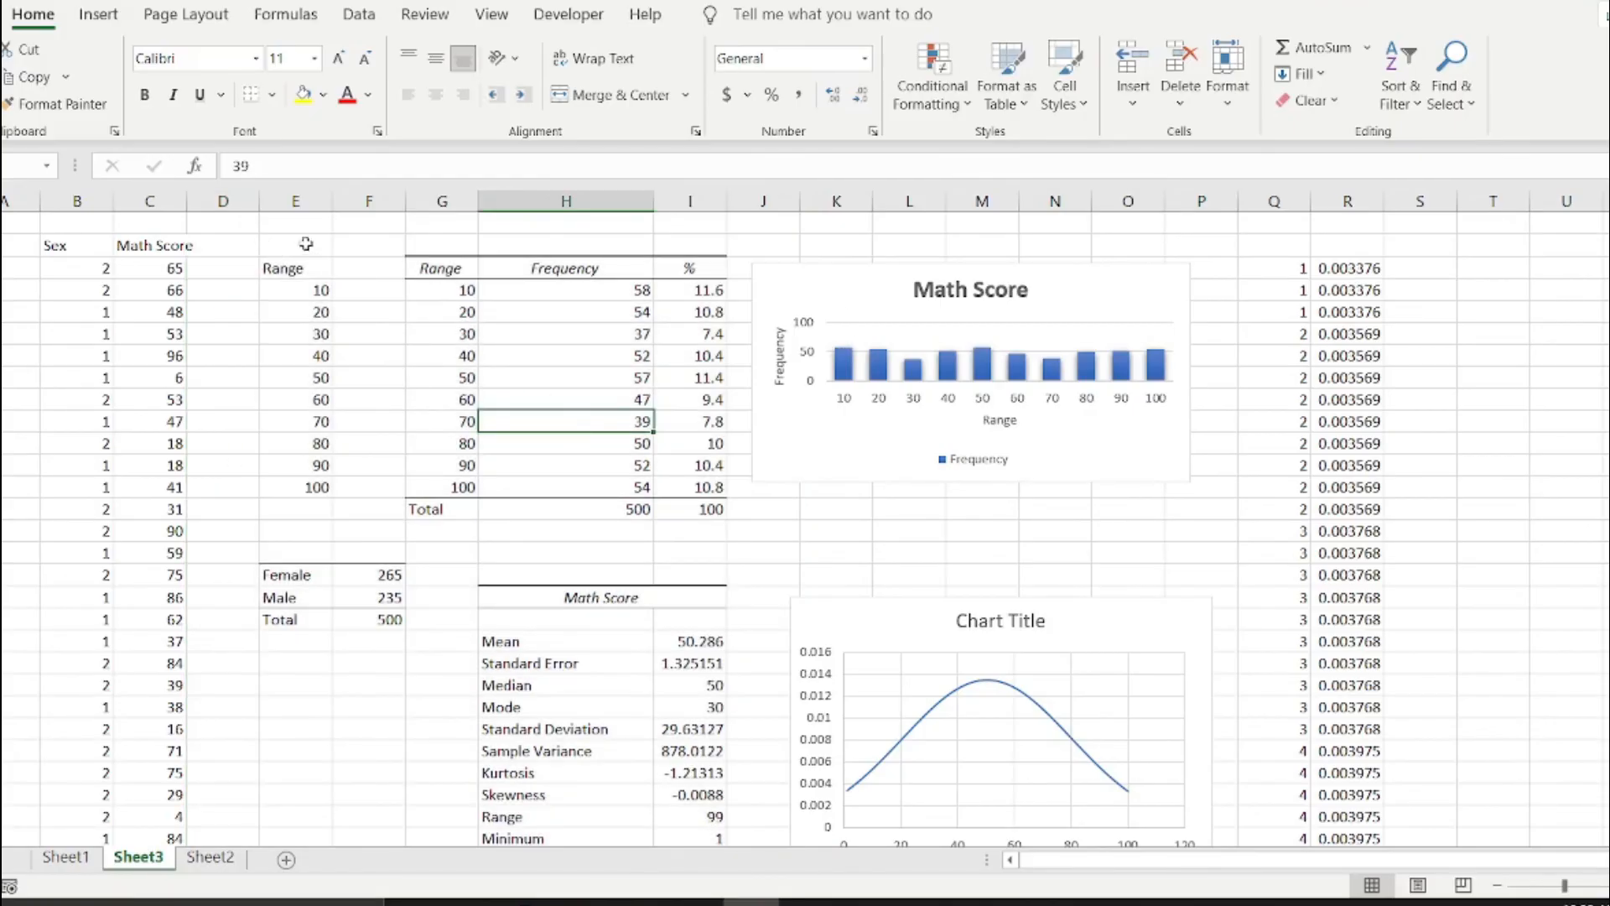
scroll(1274, 544, "down", 1)
scroll(1273, 544, "up", 1)
mouse_move(807, 904)
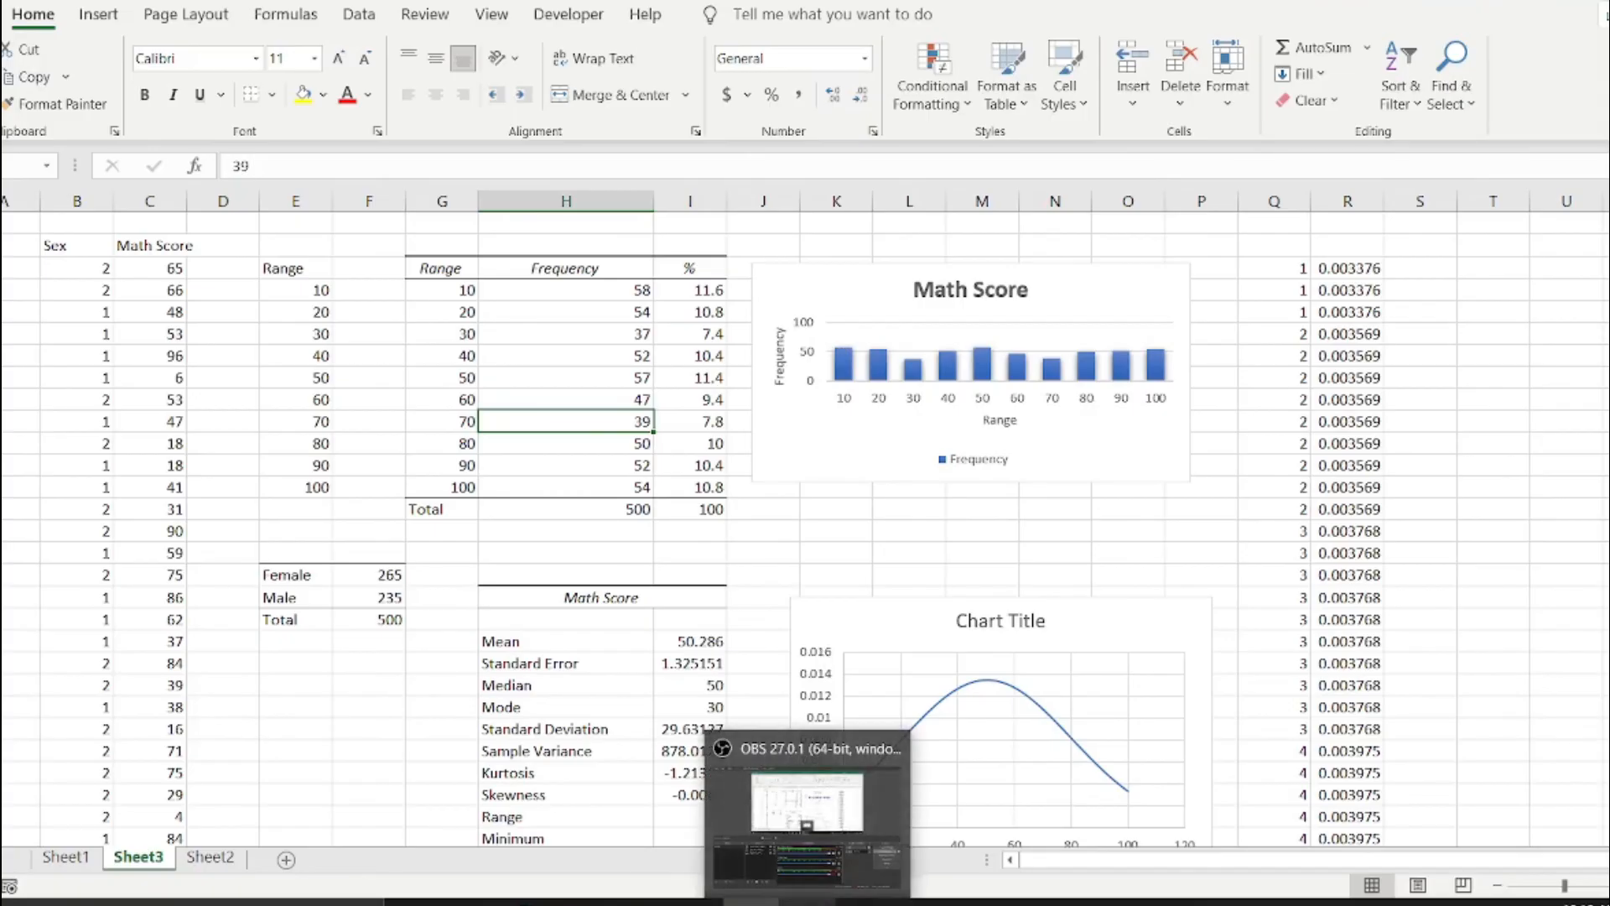